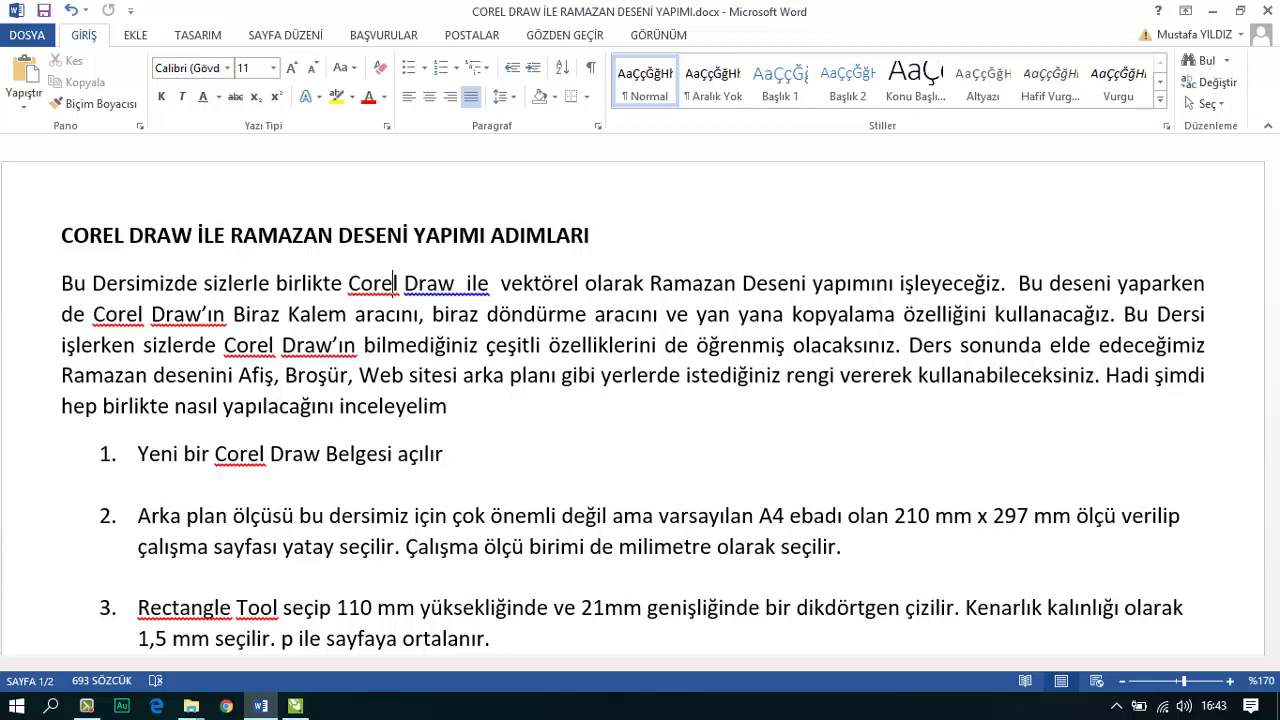
Step: Switch to CorelDRAW and preview page 1 of Ramazan Deseni.cdr in full screen
click(295, 706)
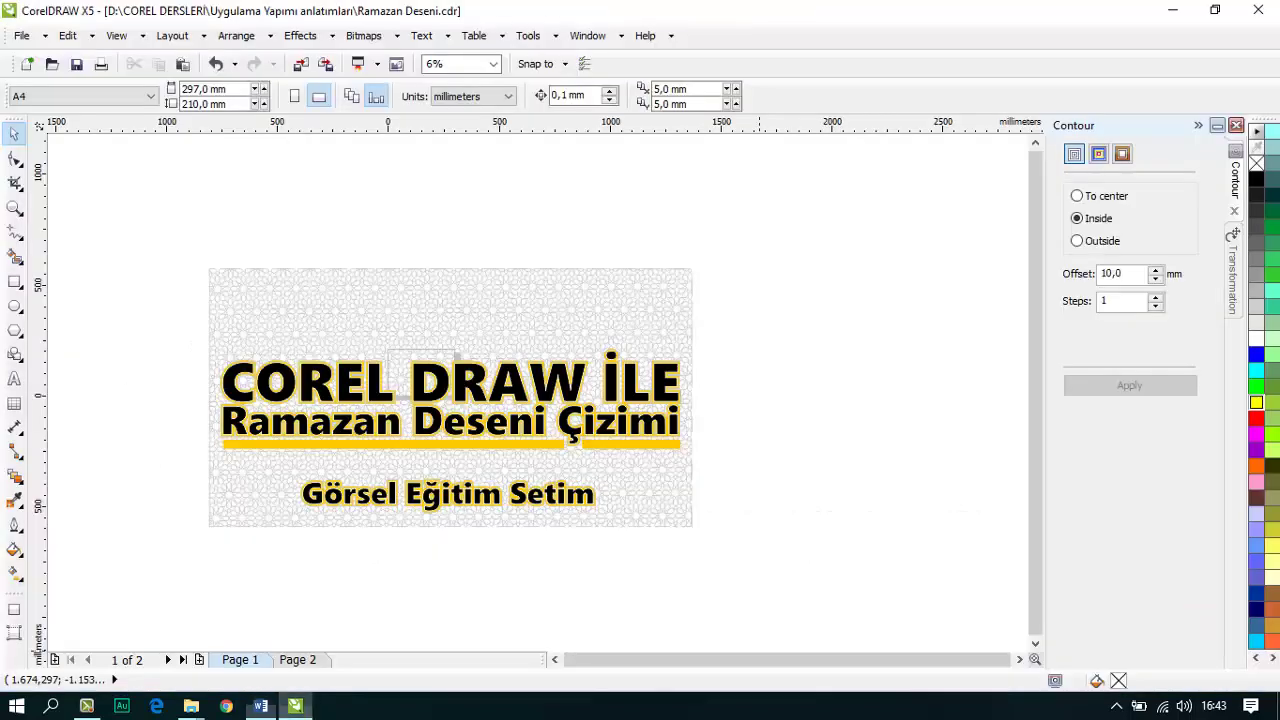
scroll(299, 411, up, 1)
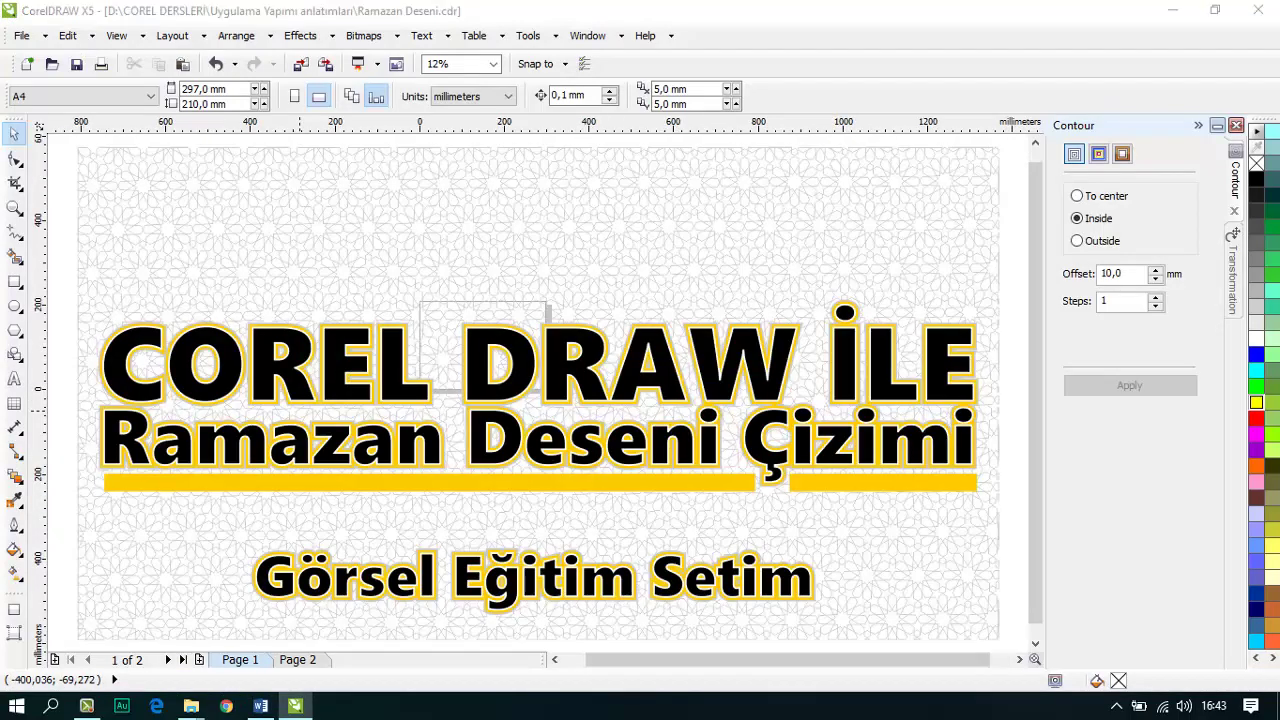
key(F9)
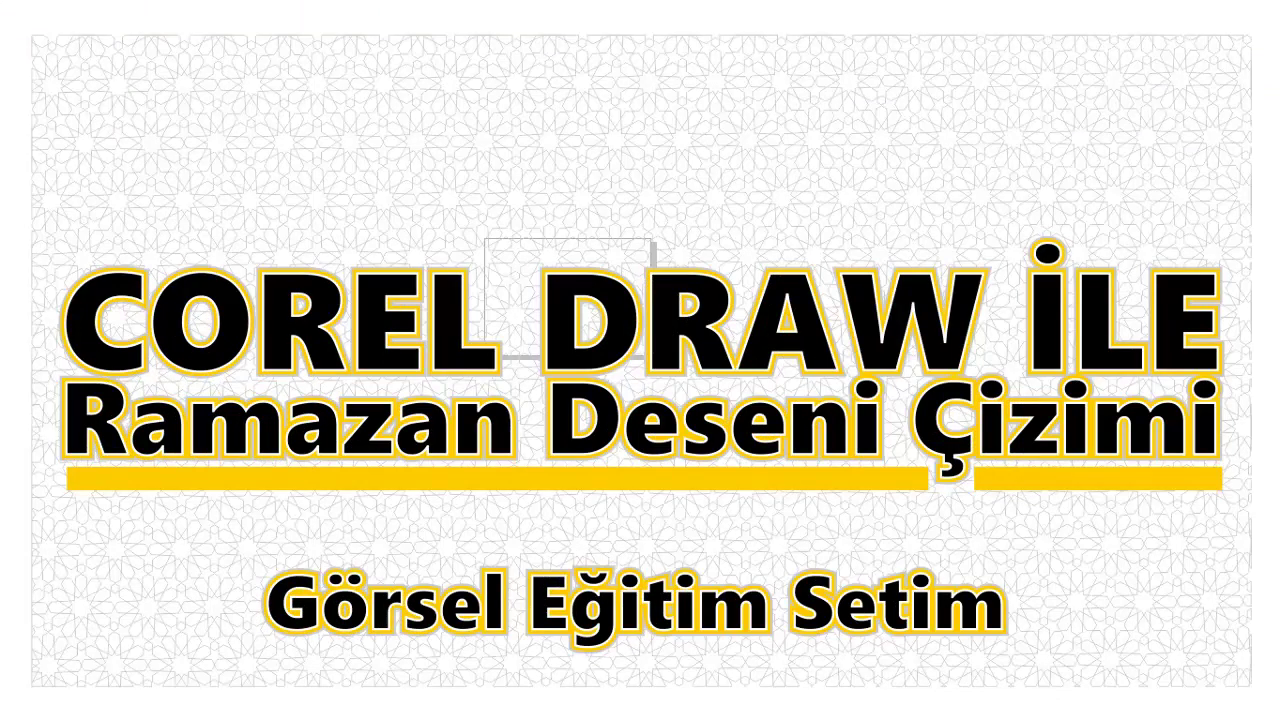
key(Escape)
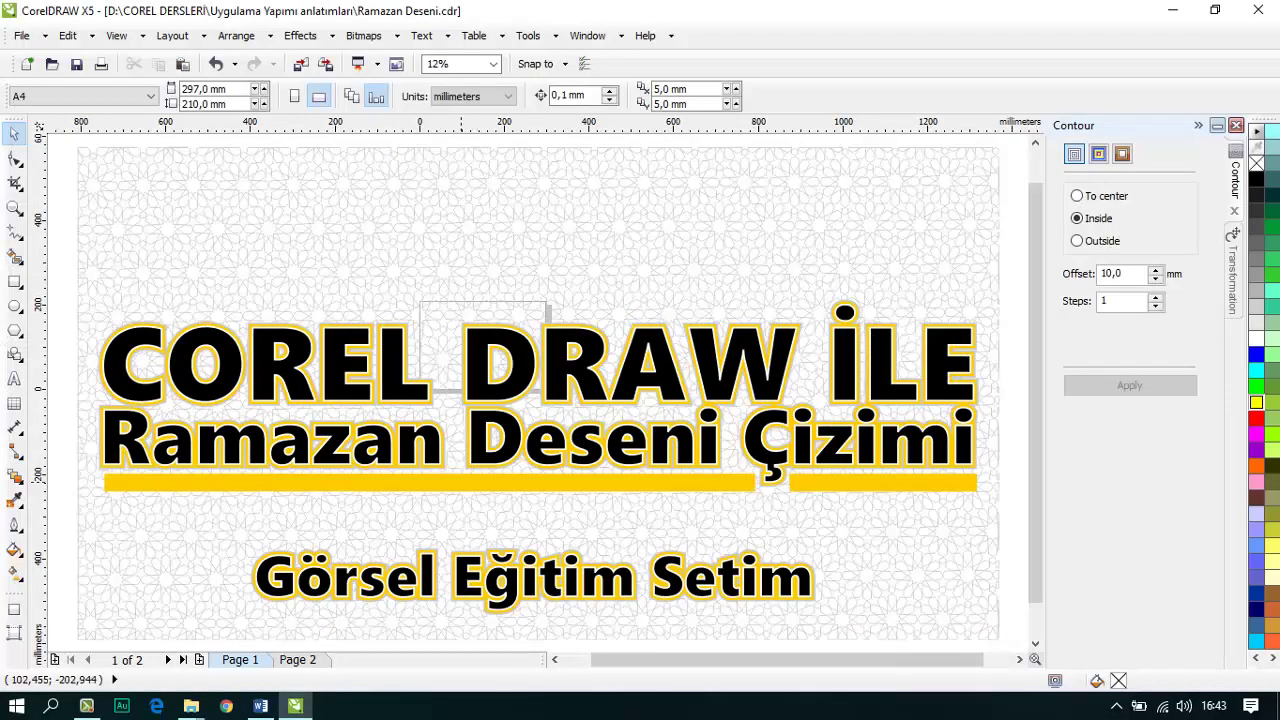
Step: Examine the finished Ramazan pattern on page 2, both up close and as a whole
click(298, 660)
scroll(662, 234, up, 2)
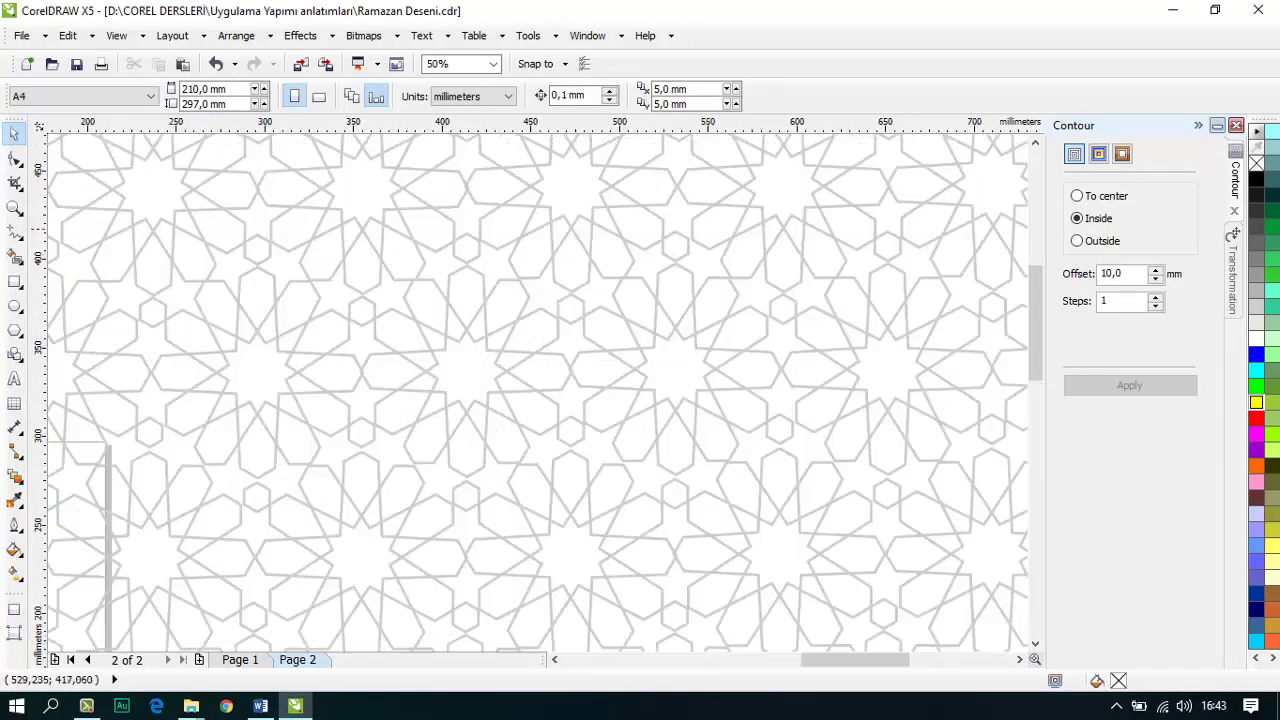
scroll(415, 286, down, 1)
scroll(871, 269, up, 1)
scroll(873, 450, up, 2)
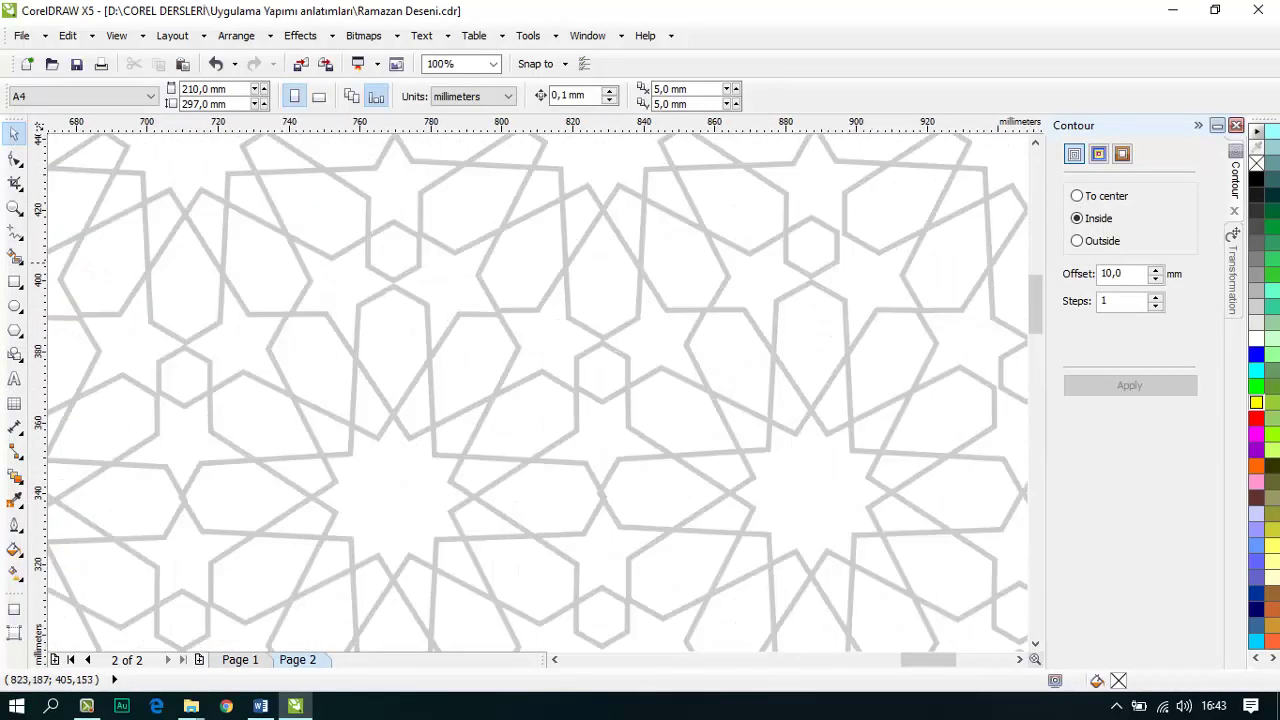
scroll(873, 450, down, 2)
scroll(873, 450, up, 1)
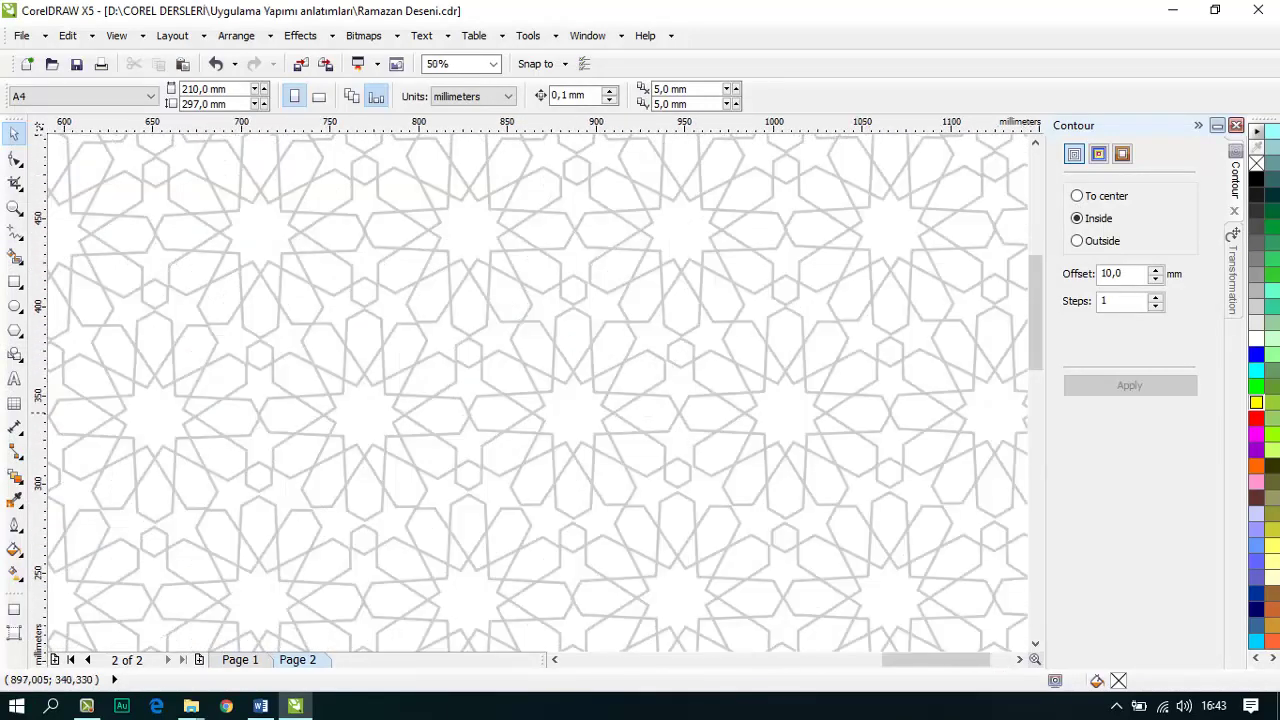
scroll(620, 297, down, 3)
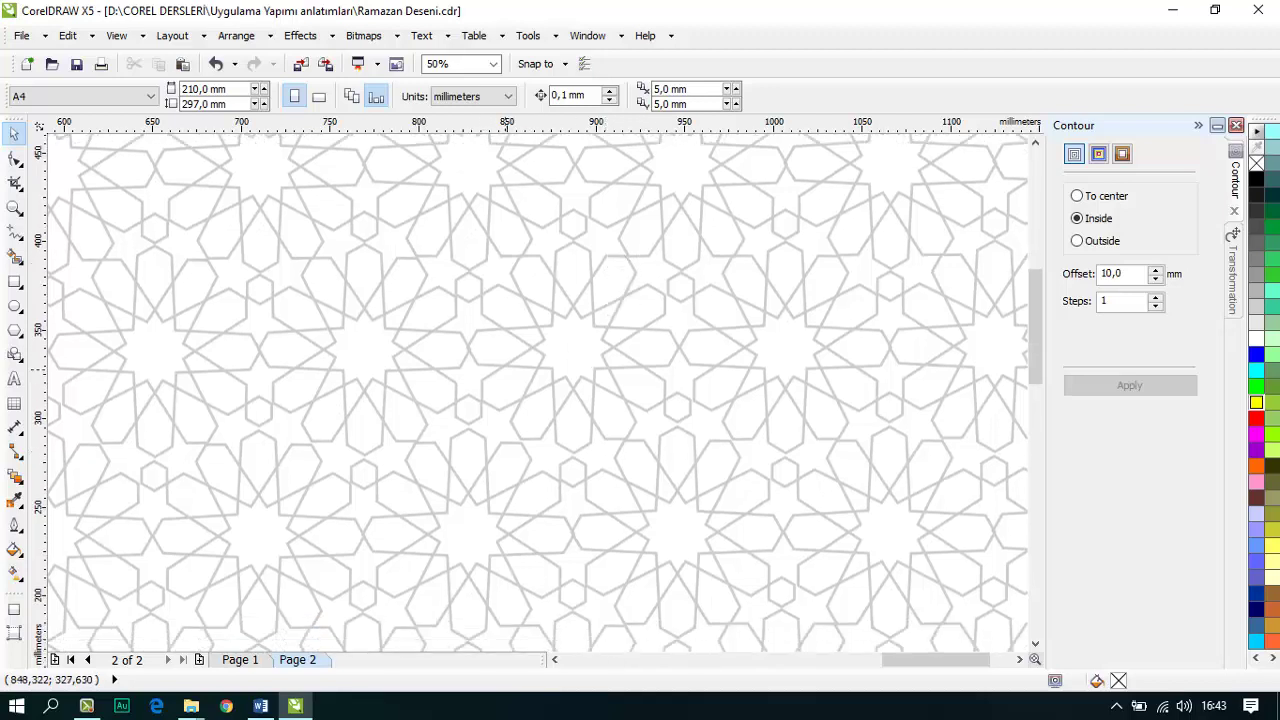
scroll(503, 371, down, 2)
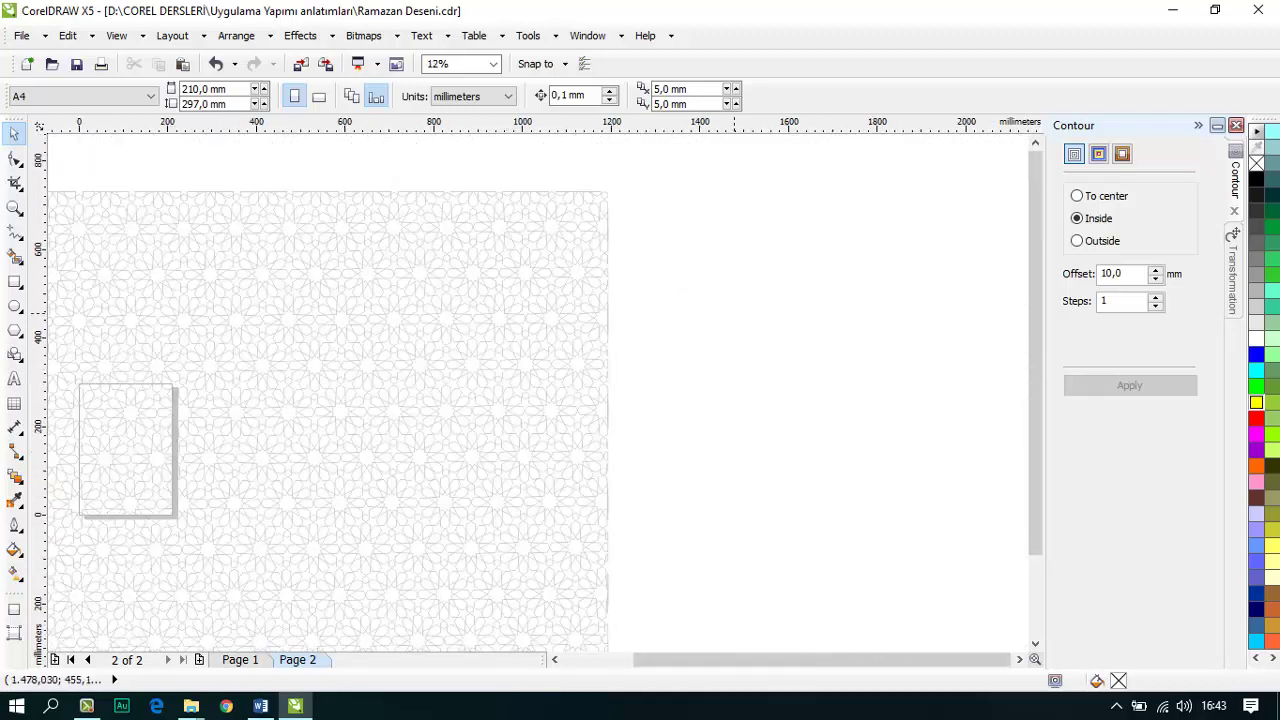
scroll(758, 293, down, 1)
scroll(300, 318, up, 1)
scroll(426, 263, down, 1)
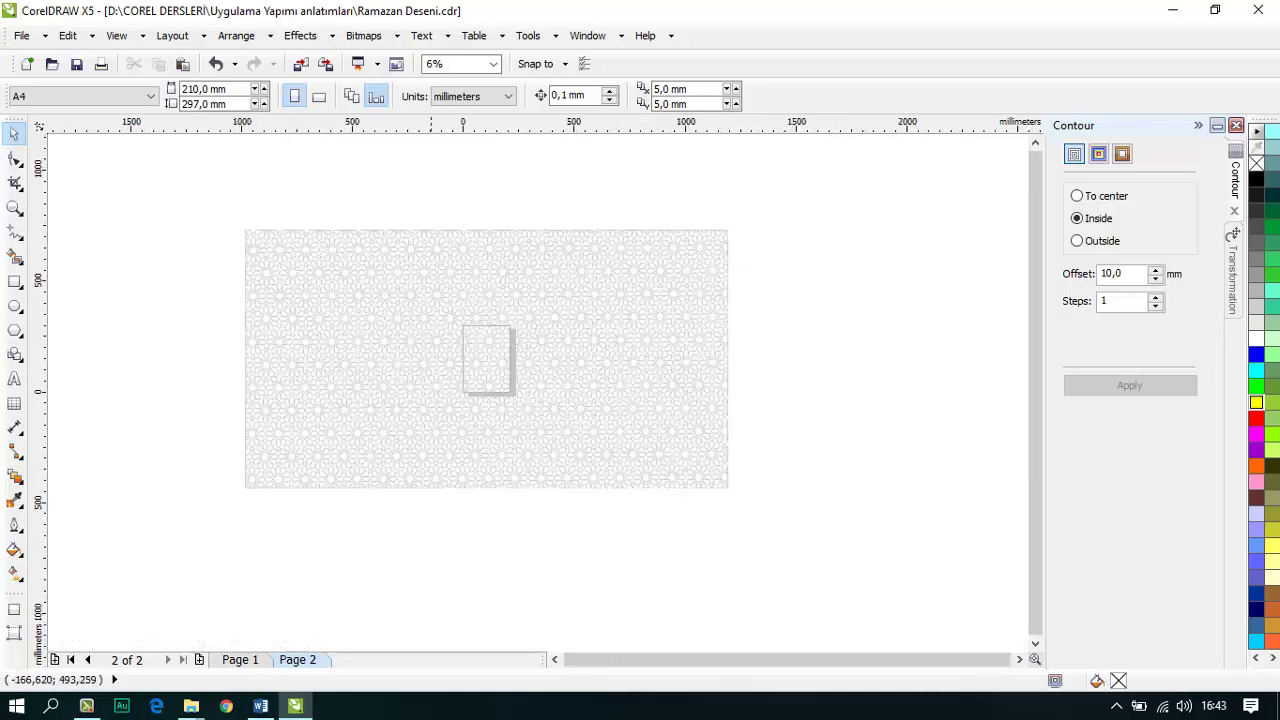
Step: Switch to the Word instructions and read the first numbered step about opening a new Corel Draw document
click(261, 706)
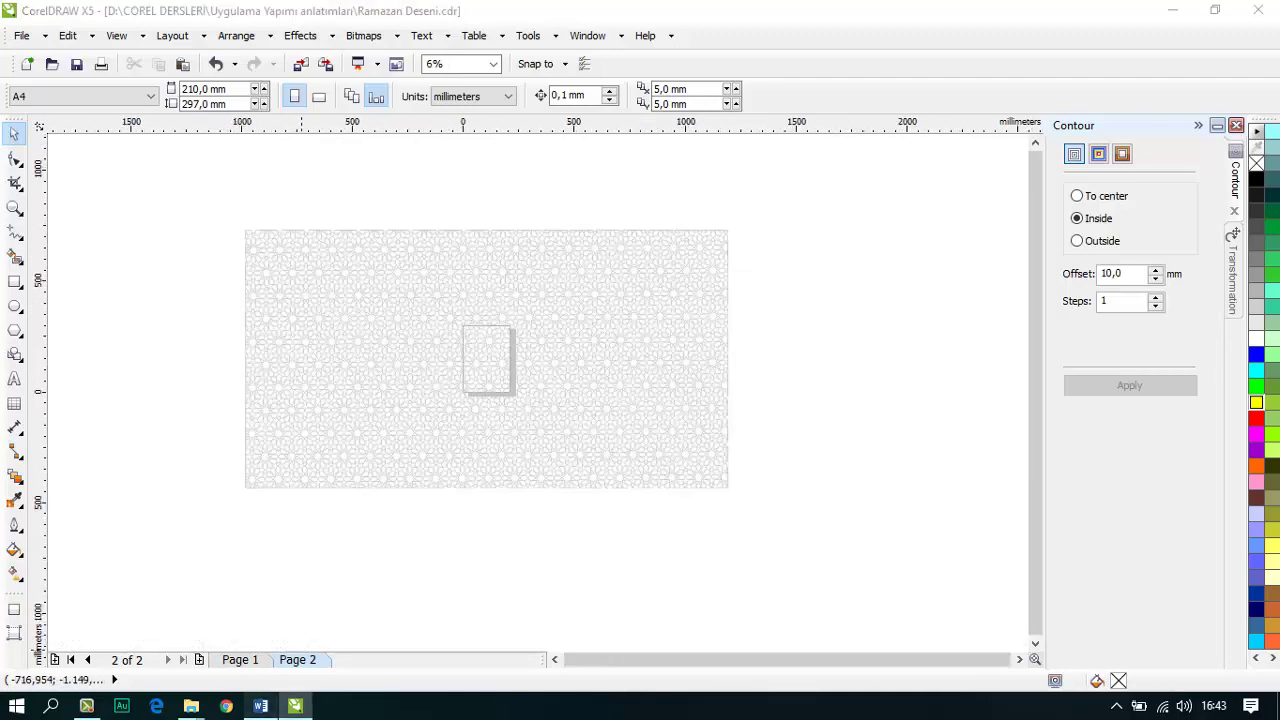
scroll(640, 400, down, 1)
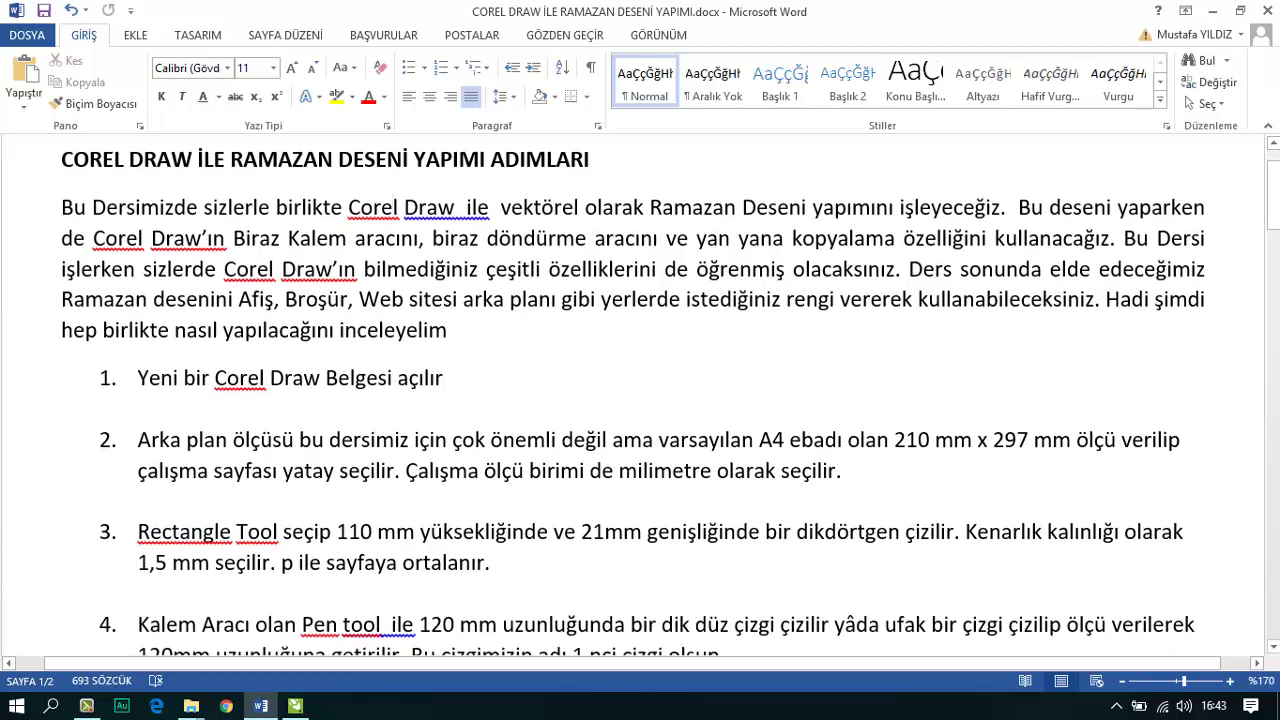
drag(148, 378, 397, 378)
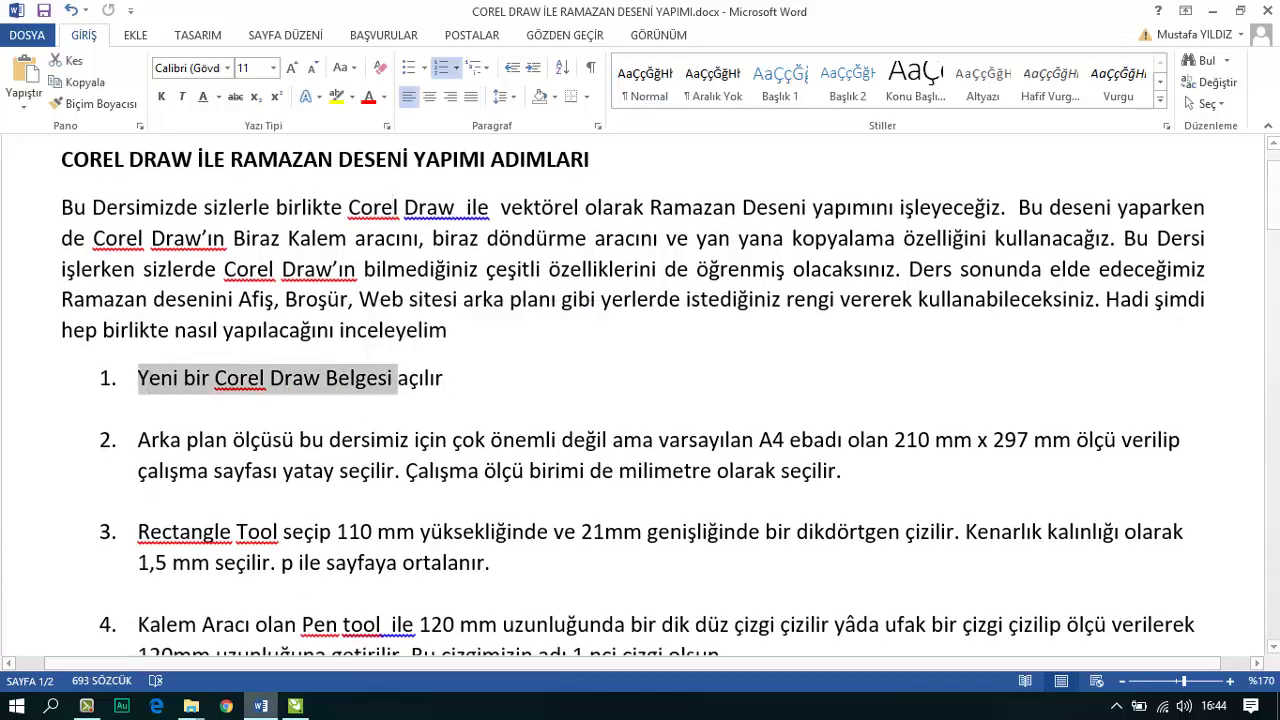
Step: Switch back to CorelDRAW and create a new A4 landscape document, 297 x 210 mm, in RGB at 72 dpi
key(alt+Tab)
key(alt+f)
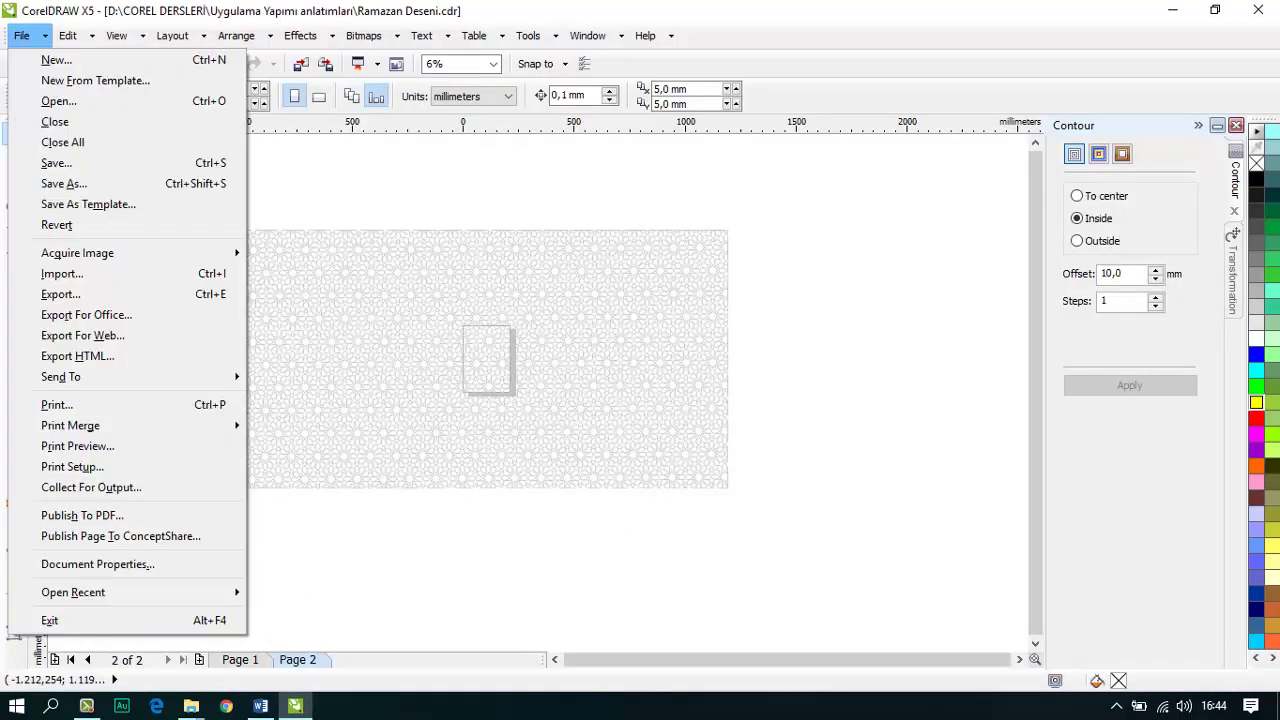
key(n)
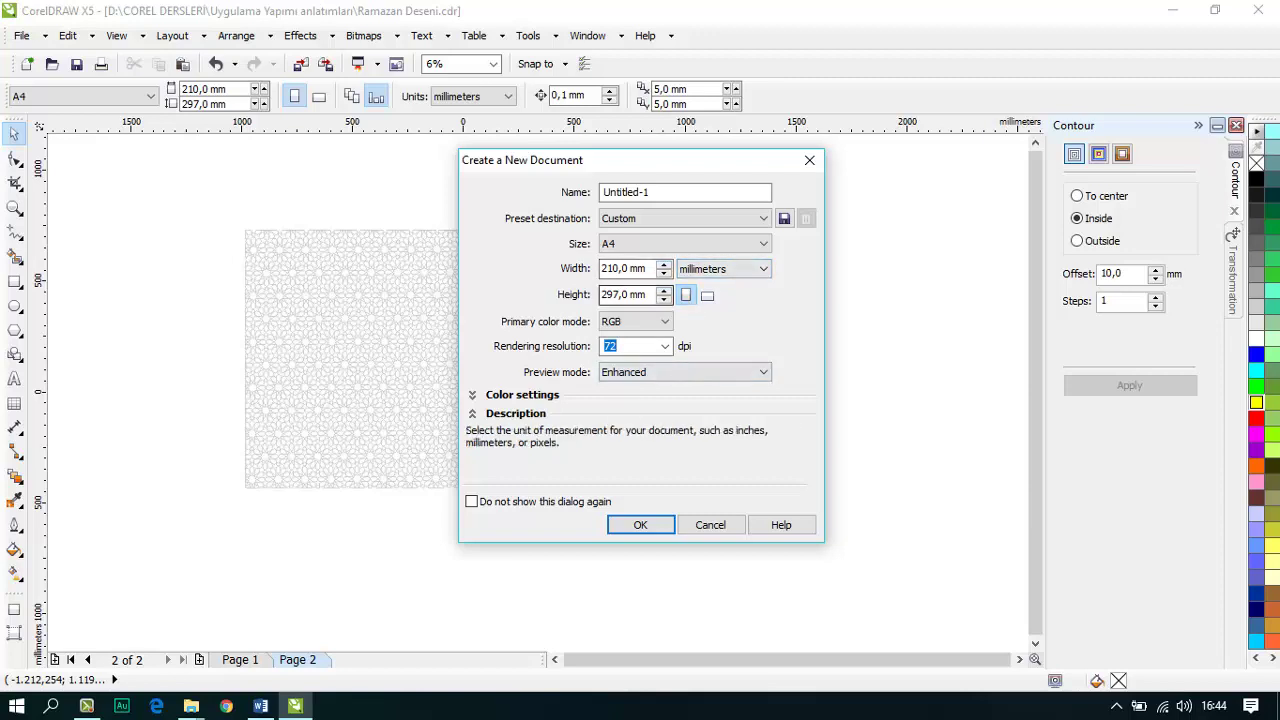
click(720, 243)
click(720, 243)
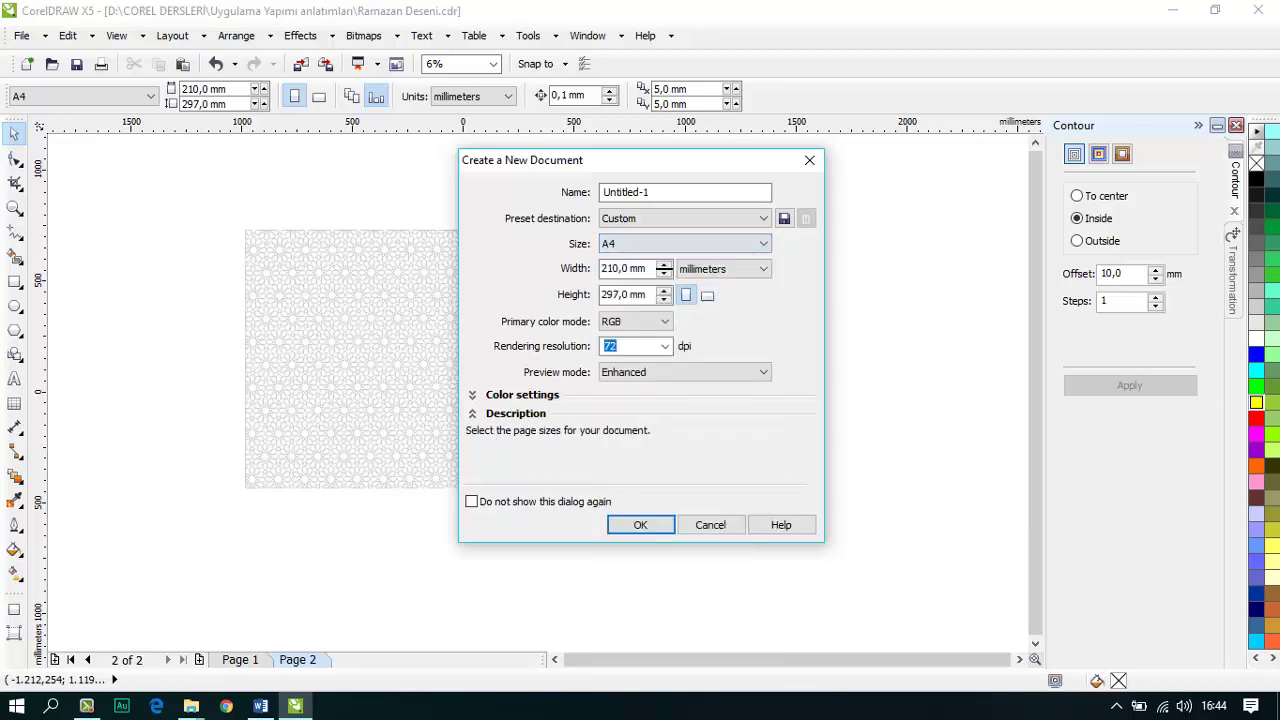
click(607, 268)
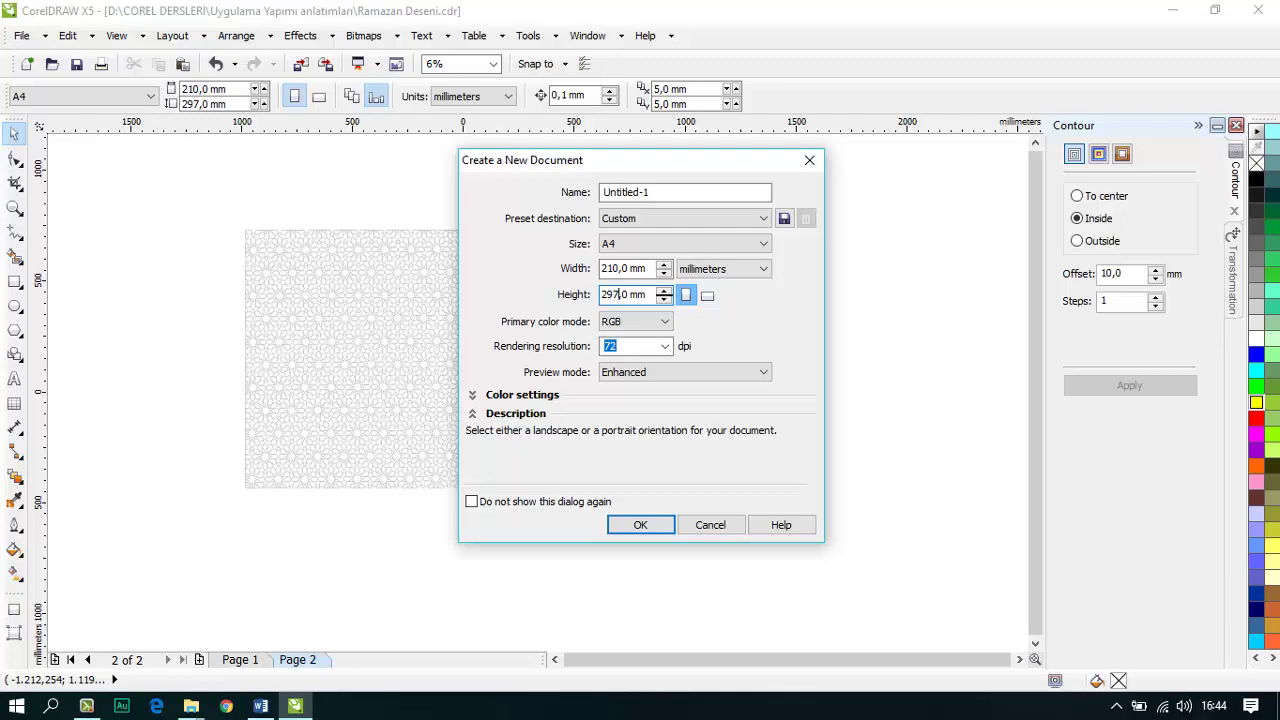
click(707, 295)
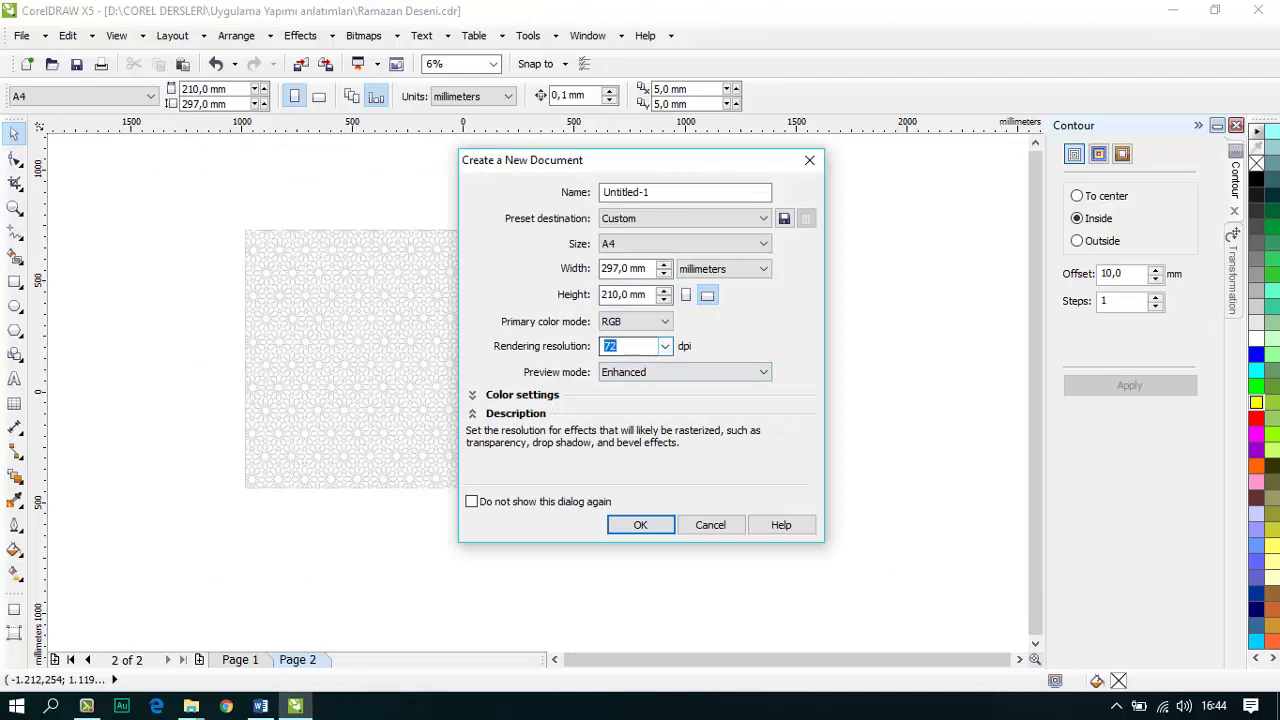
key(Return)
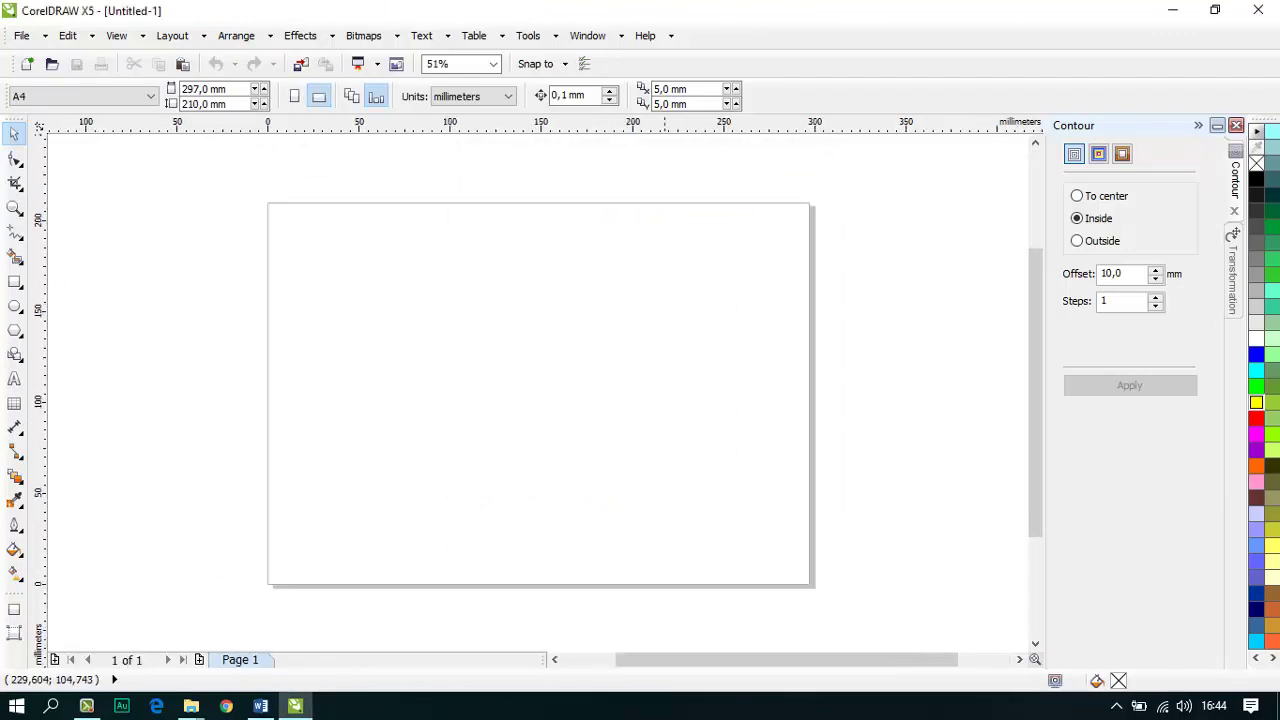
Step: Switch to the Word instructions and read steps 1 to 3, including the page setup and the rectangle's size, outline thickness and centring
click(261, 706)
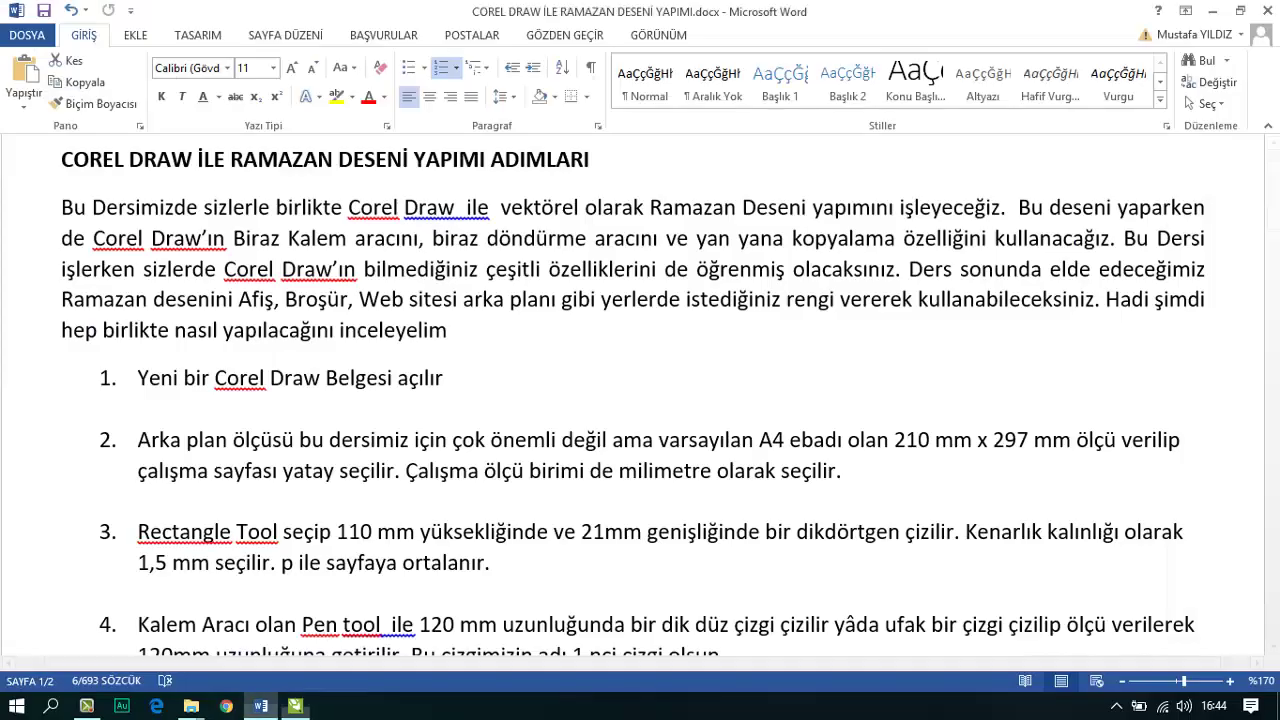
drag(138, 379, 446, 379)
scroll(446, 379, down, 3)
scroll(640, 400, up, 2)
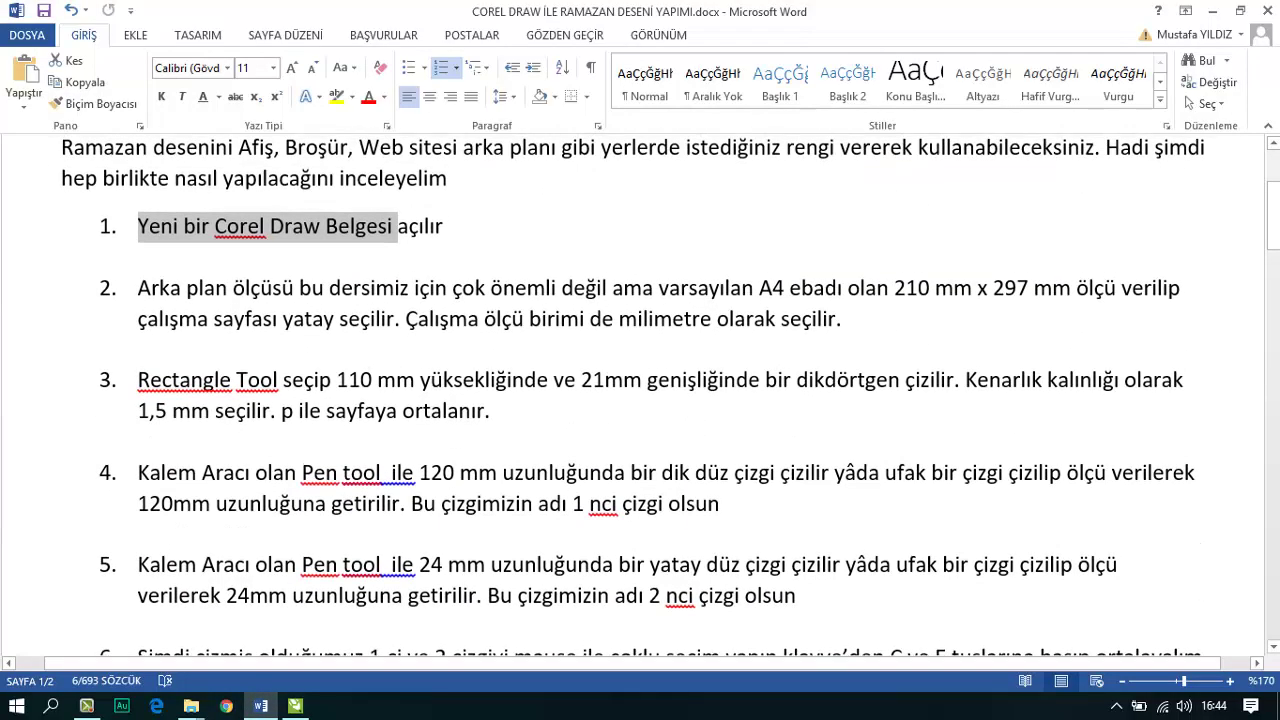
drag(186, 288, 838, 320)
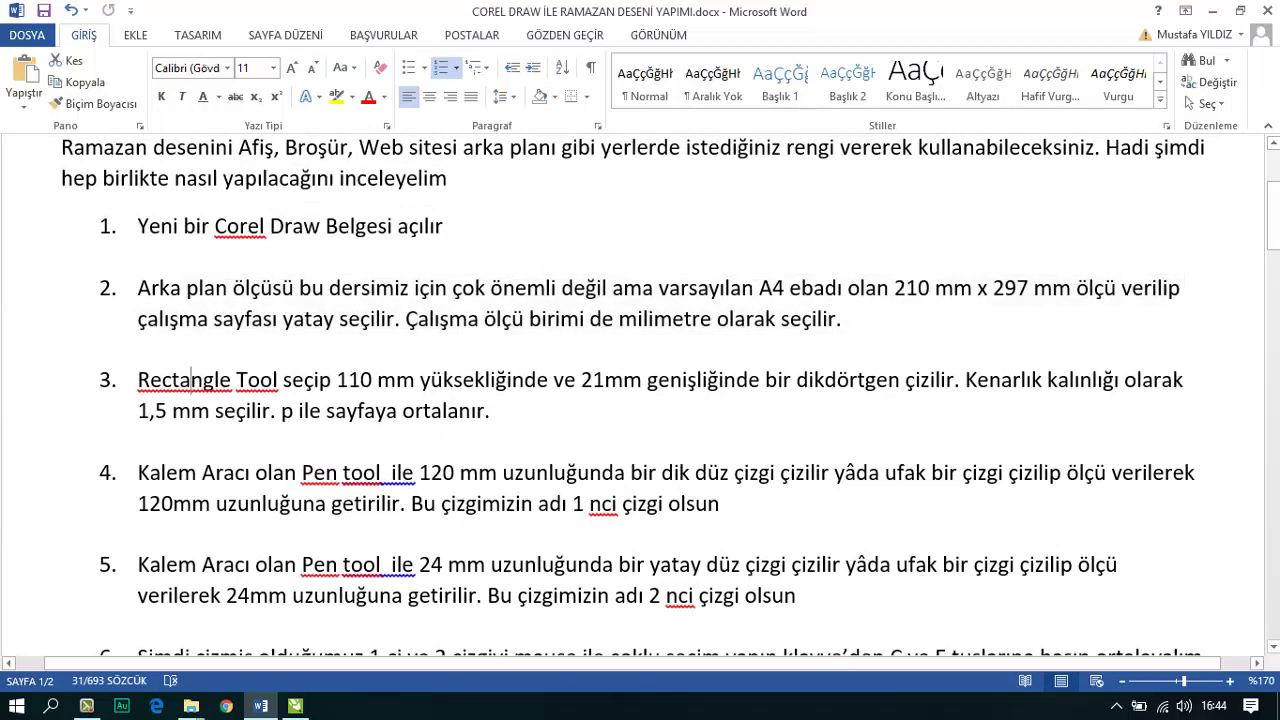
drag(191, 381, 484, 411)
click(490, 411)
click(593, 381)
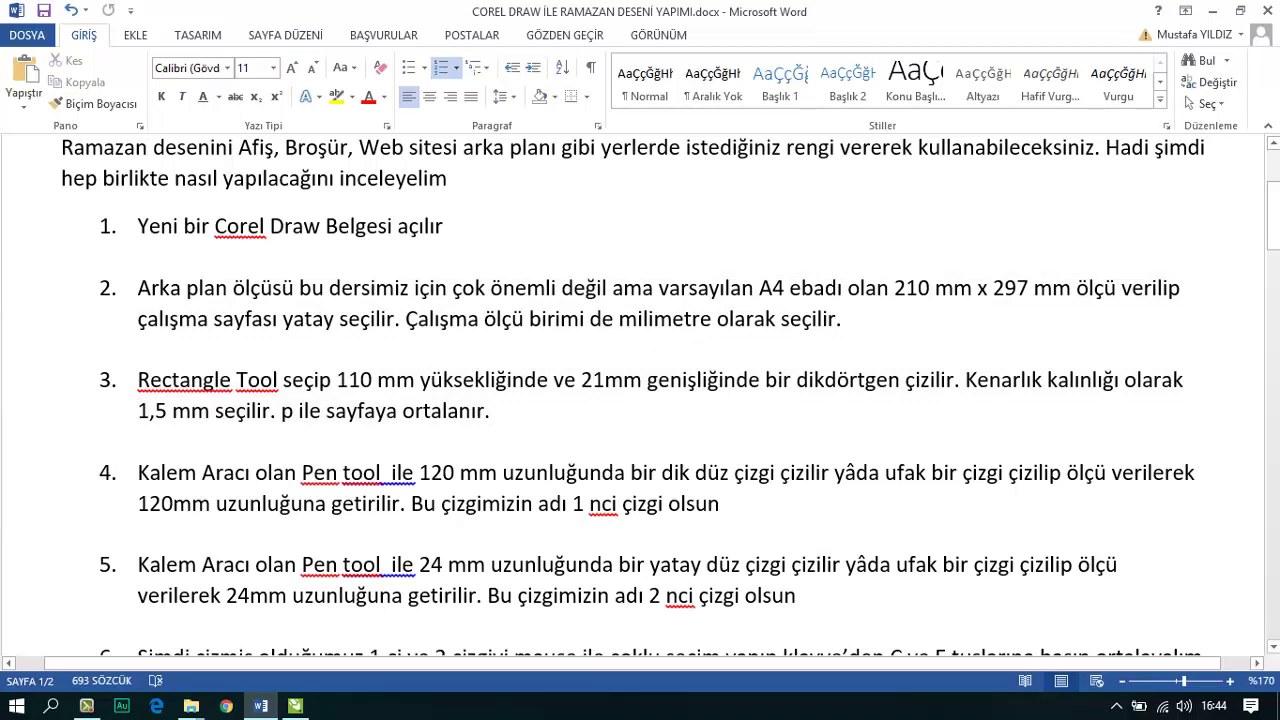
drag(148, 411, 270, 411)
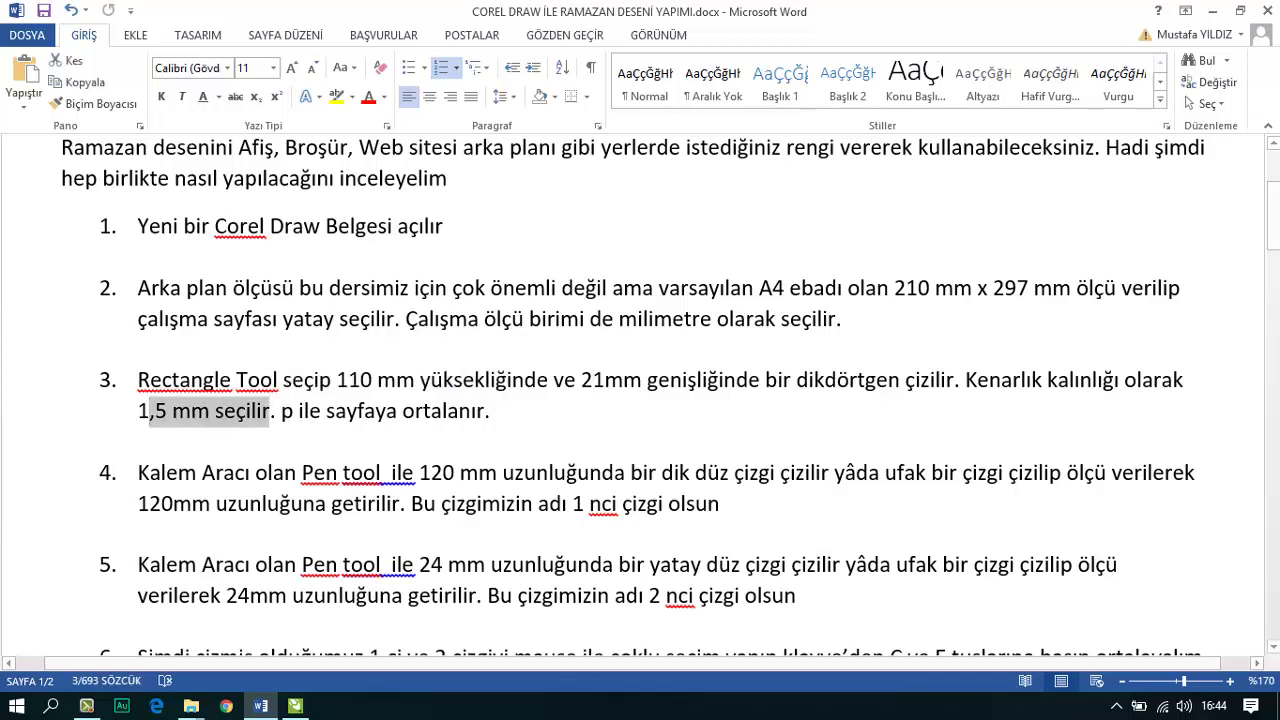
click(415, 381)
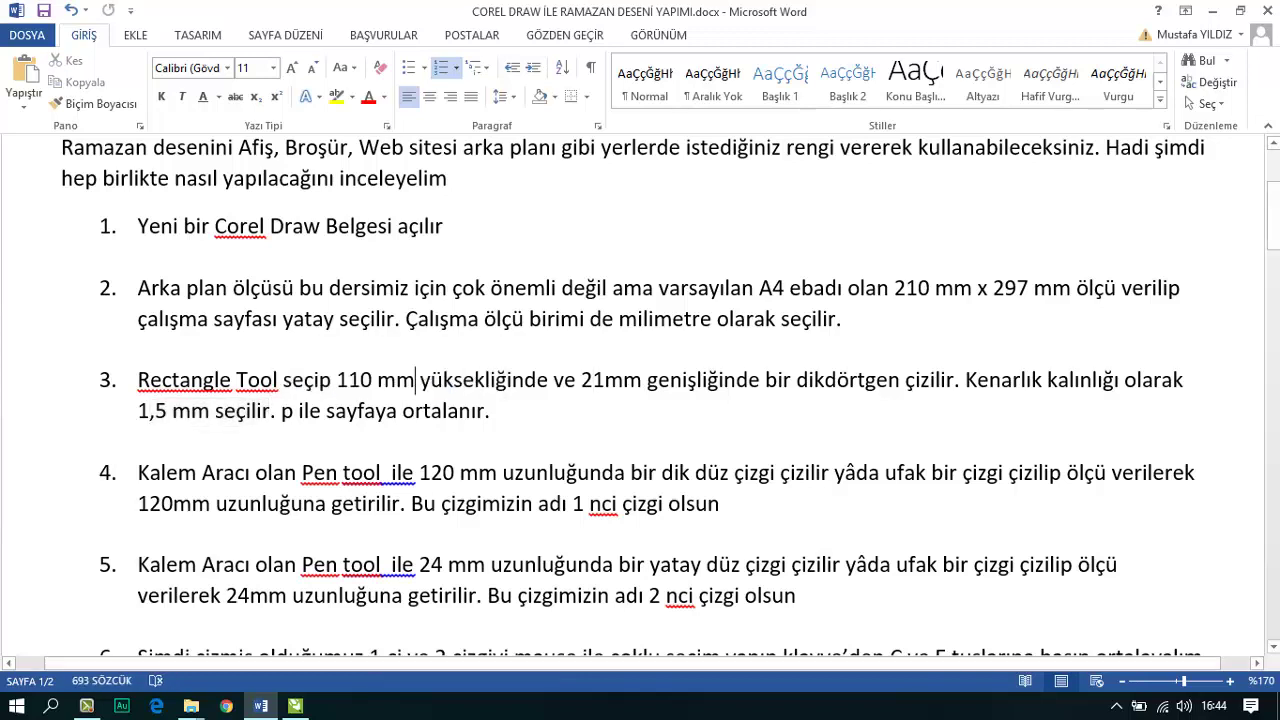
Step: Switch back to CorelDRAW, draw an upright rectangle about 32 mm wide and 91 mm high beside the page, and select it
click(295, 706)
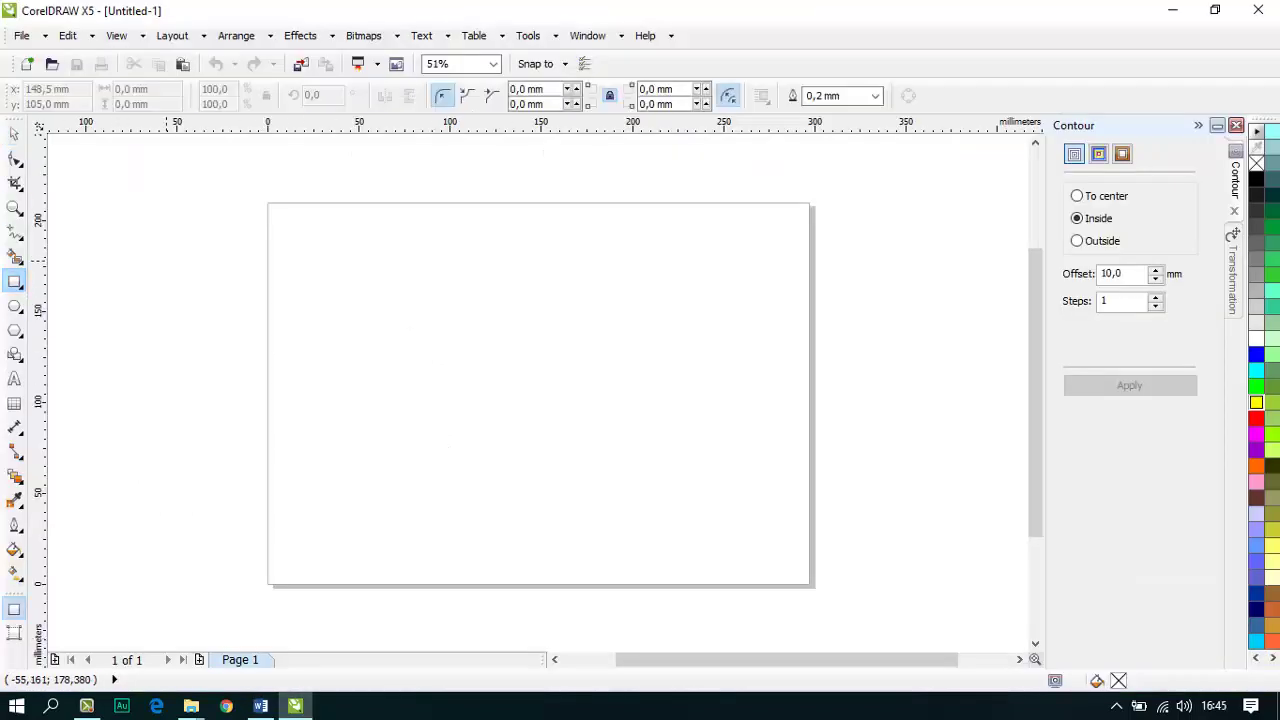
drag(151, 256, 210, 424)
click(14, 134)
click(130, 207)
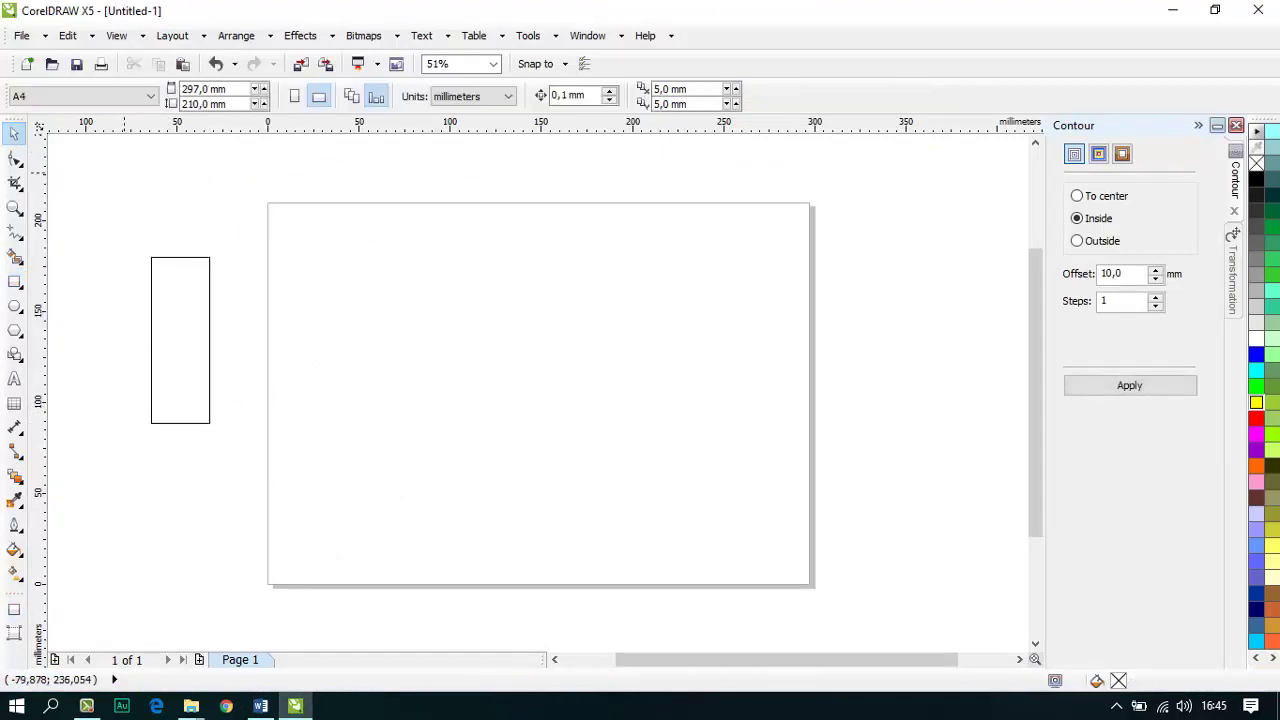
click(170, 424)
double_click(138, 90)
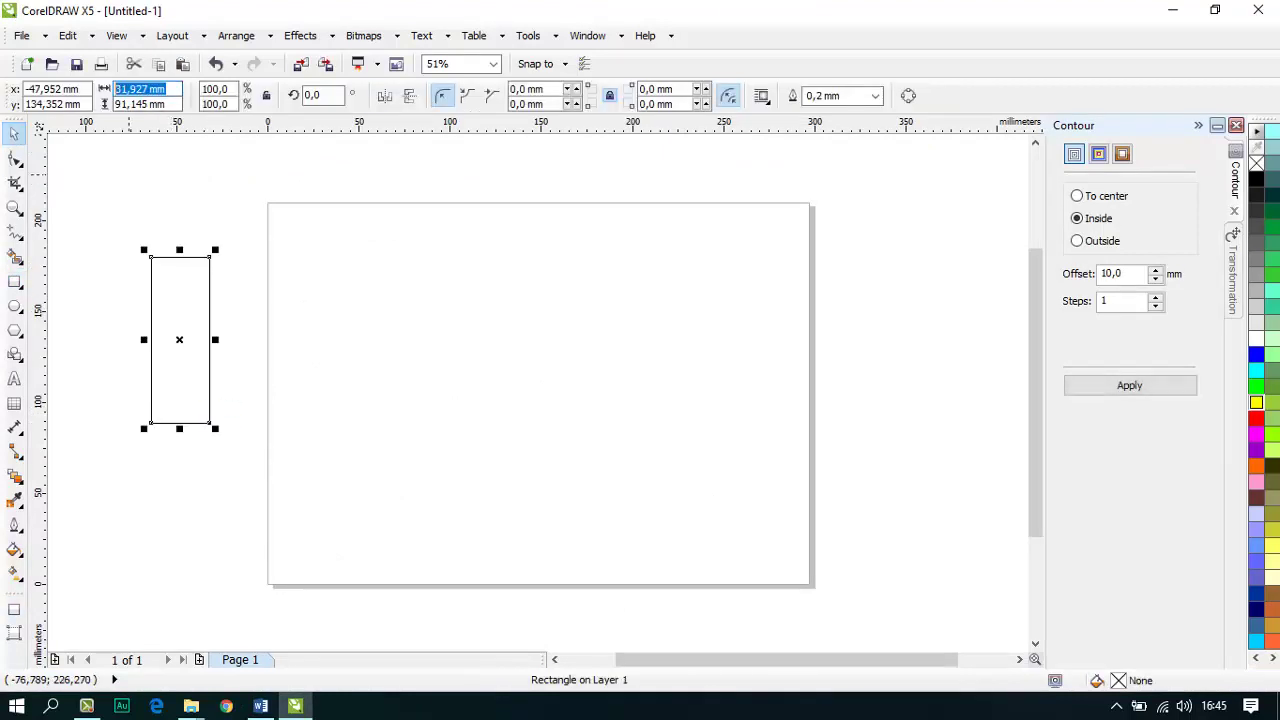
text(110)
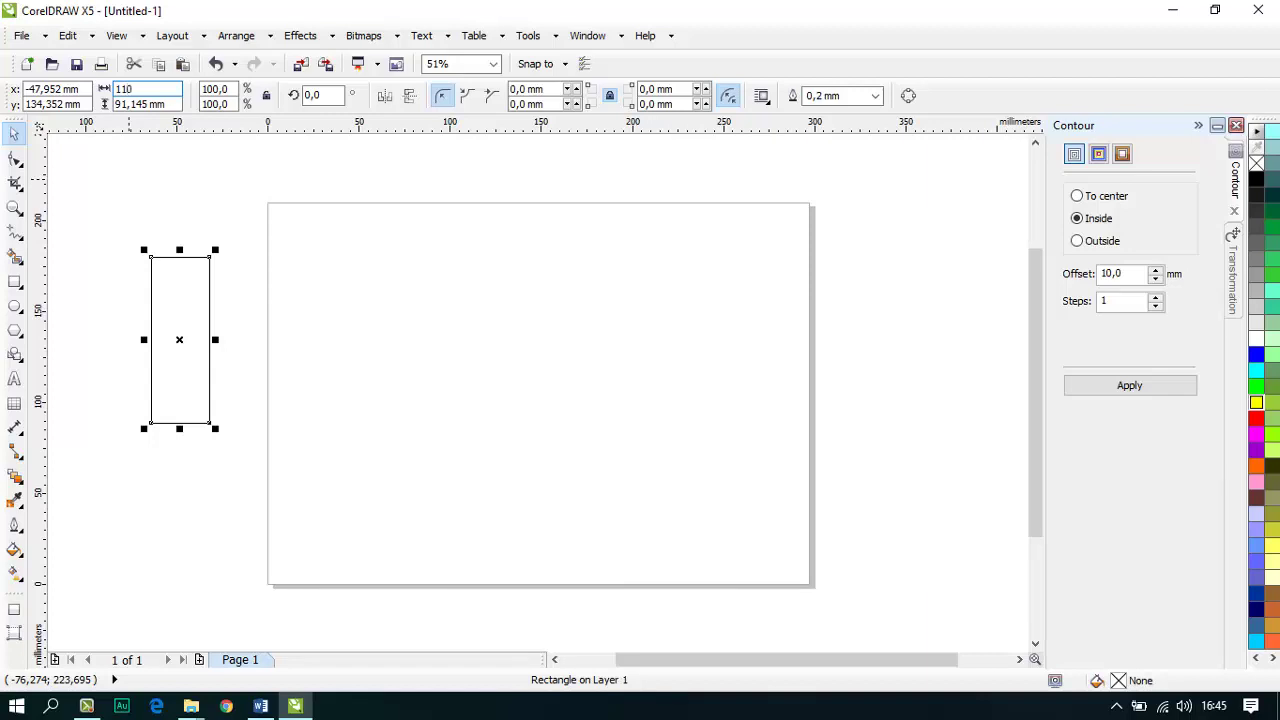
key(Tab)
text(21)
key(Return)
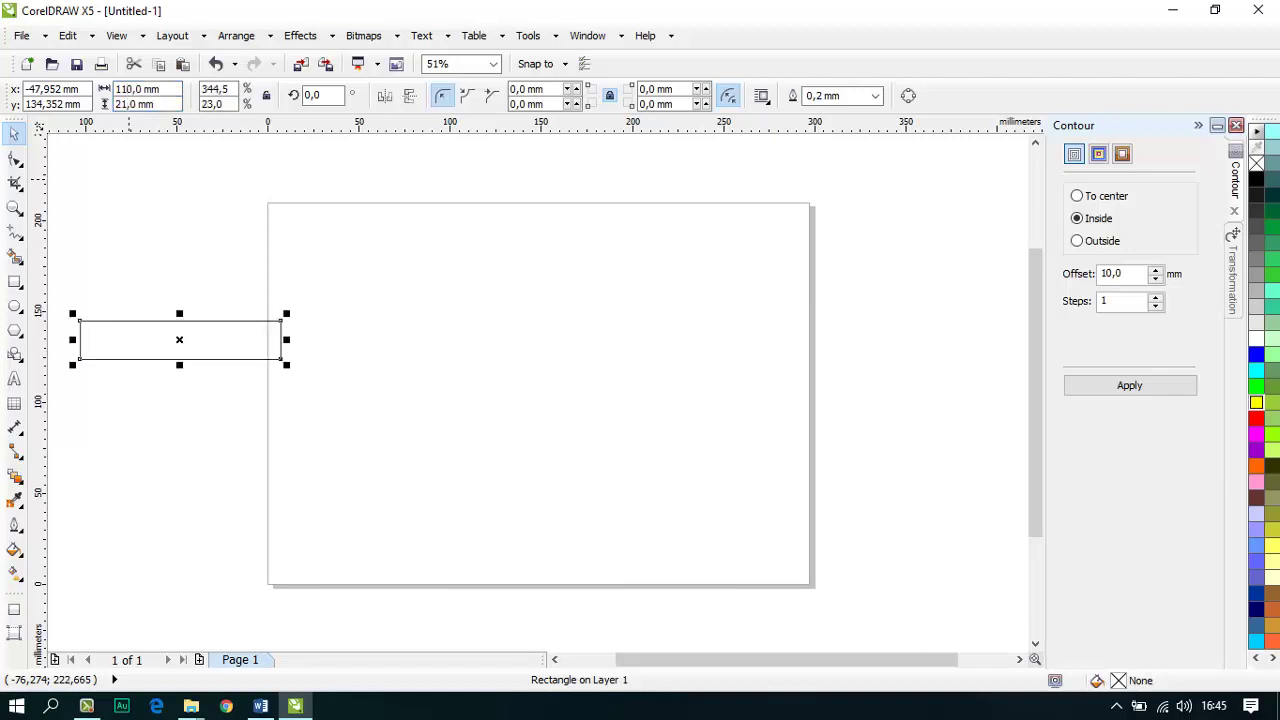
key(ctrl+z)
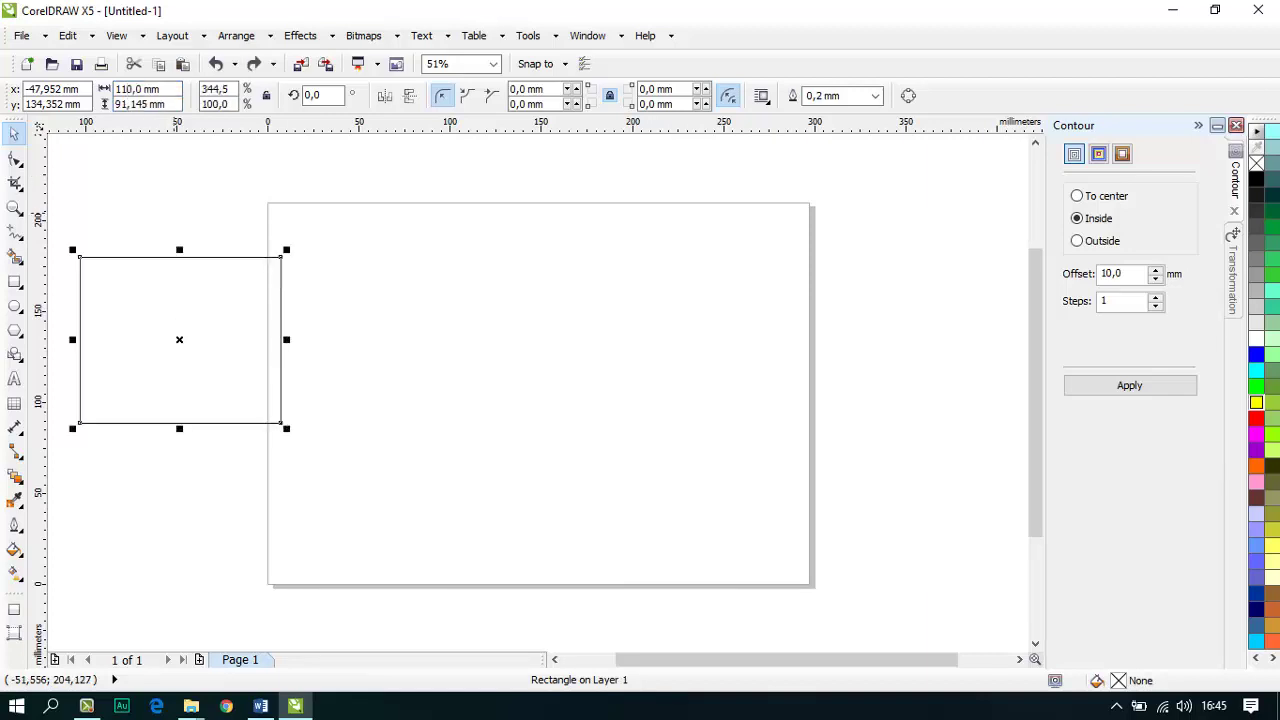
key(ctrl+z)
Step: Set the rectangle's width to 21 mm and its height to 110 mm, keeping it selected
drag(168, 89, 88, 90)
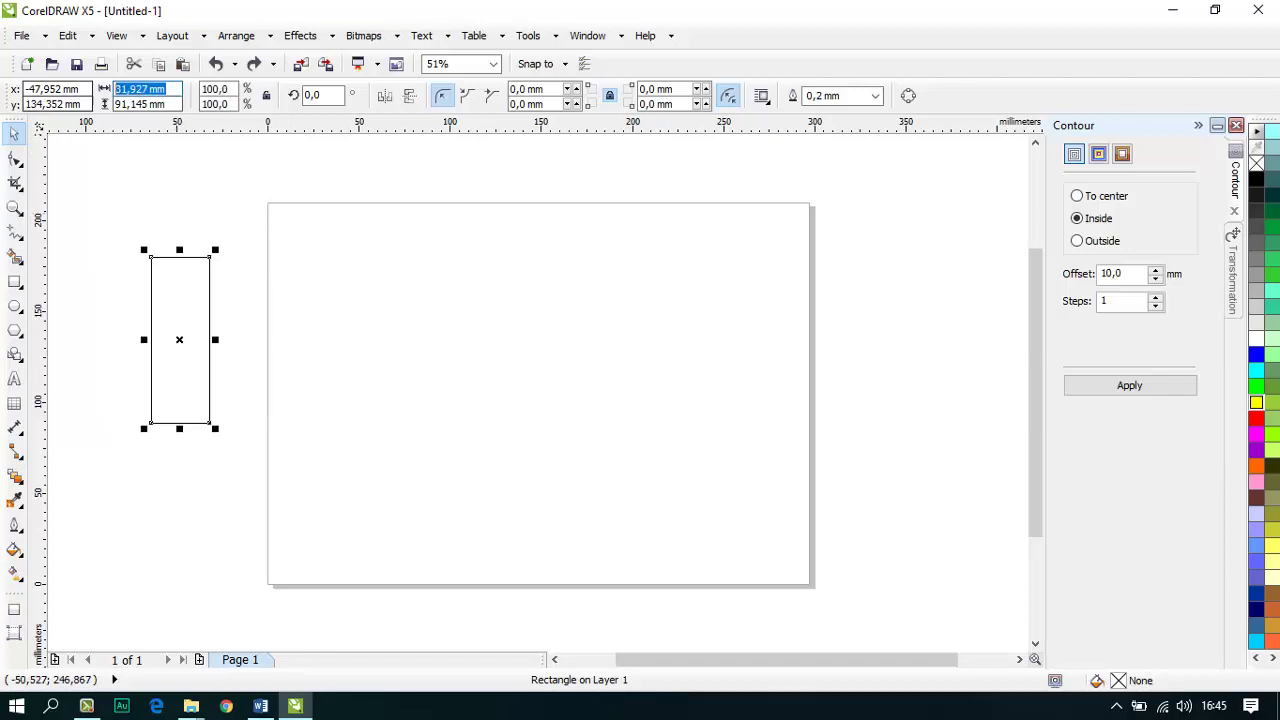
text(21)
key(Tab)
text(110)
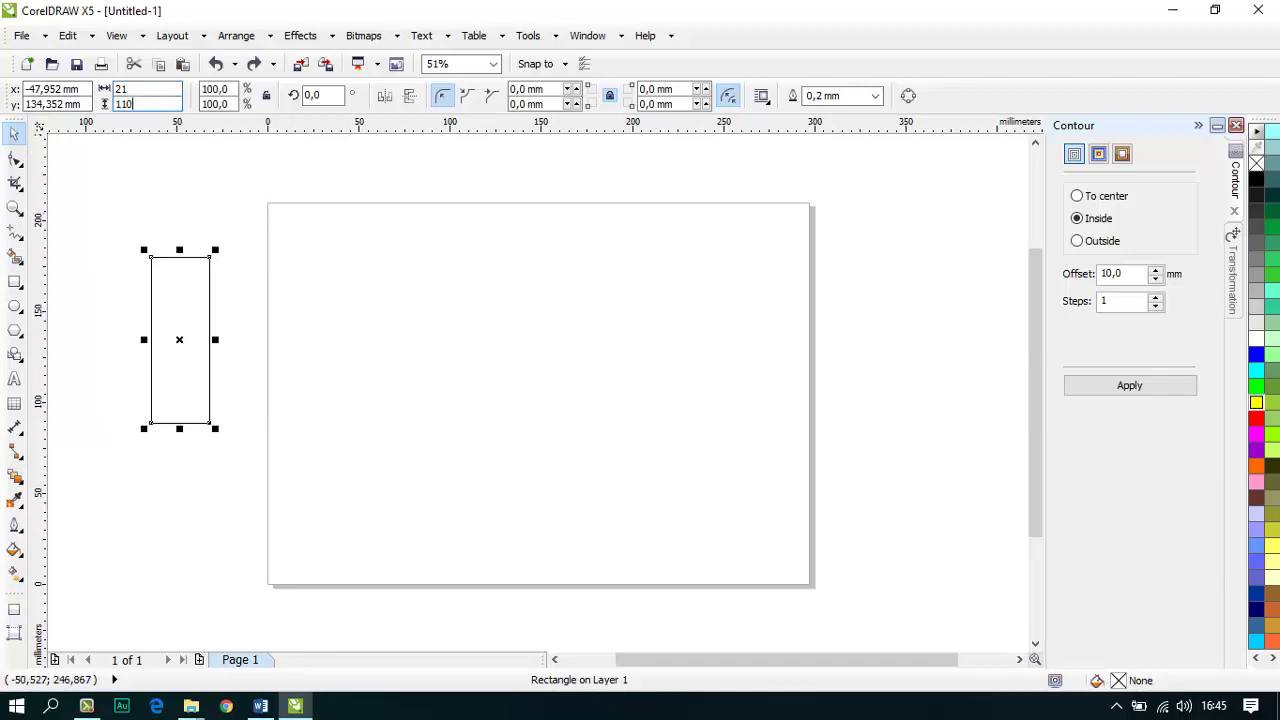
key(Return)
click(82, 254)
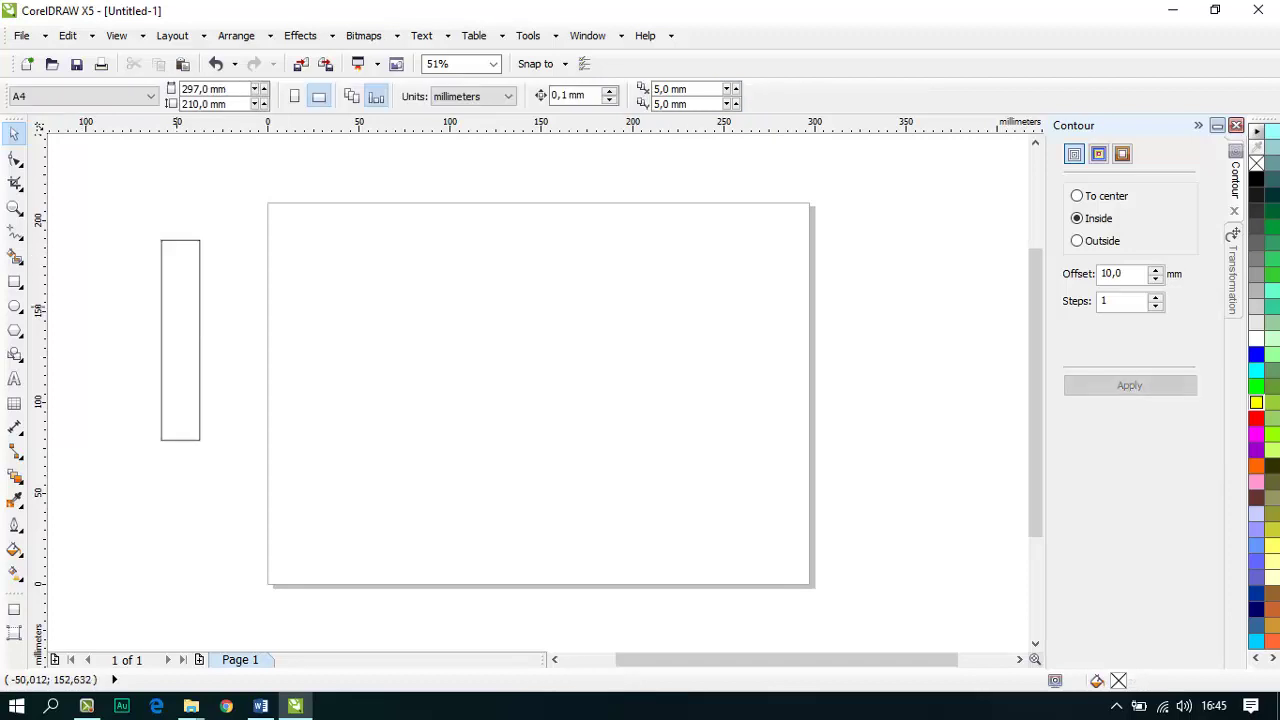
click(177, 306)
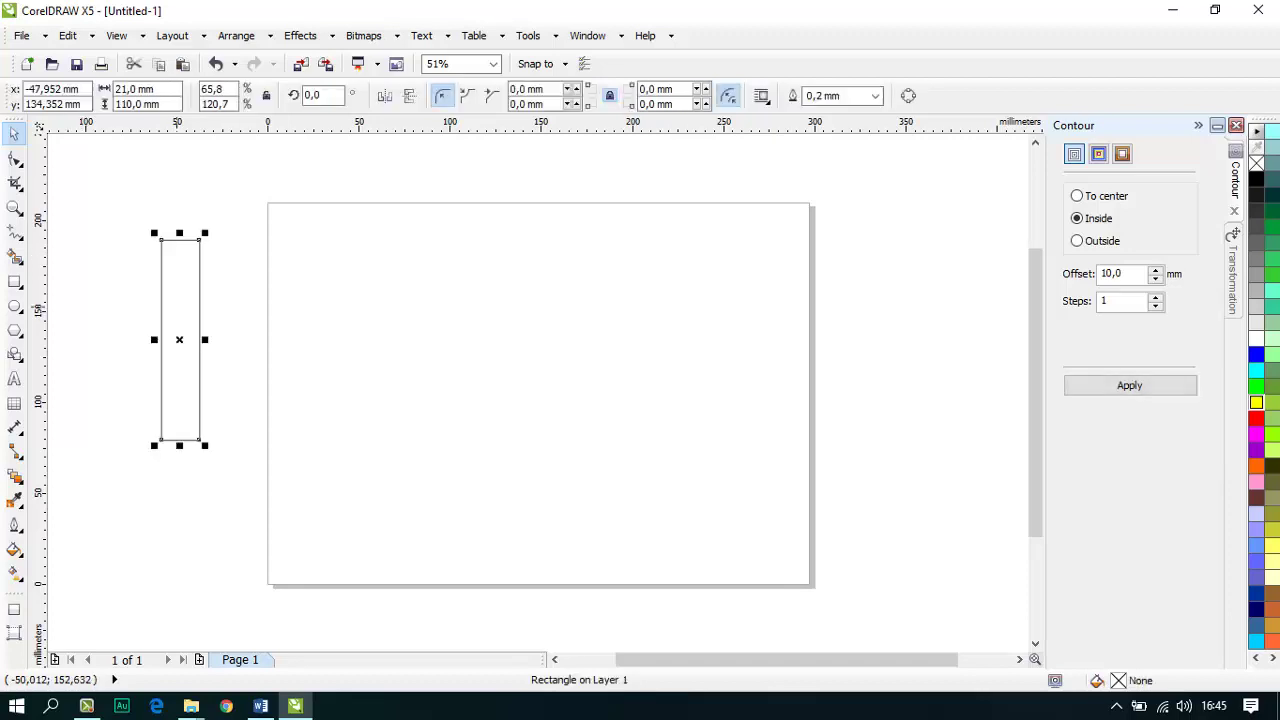
Step: Switch to the Word instructions and select the 1,5 outline thickness value in step 3 to check it
key(alt+Tab)
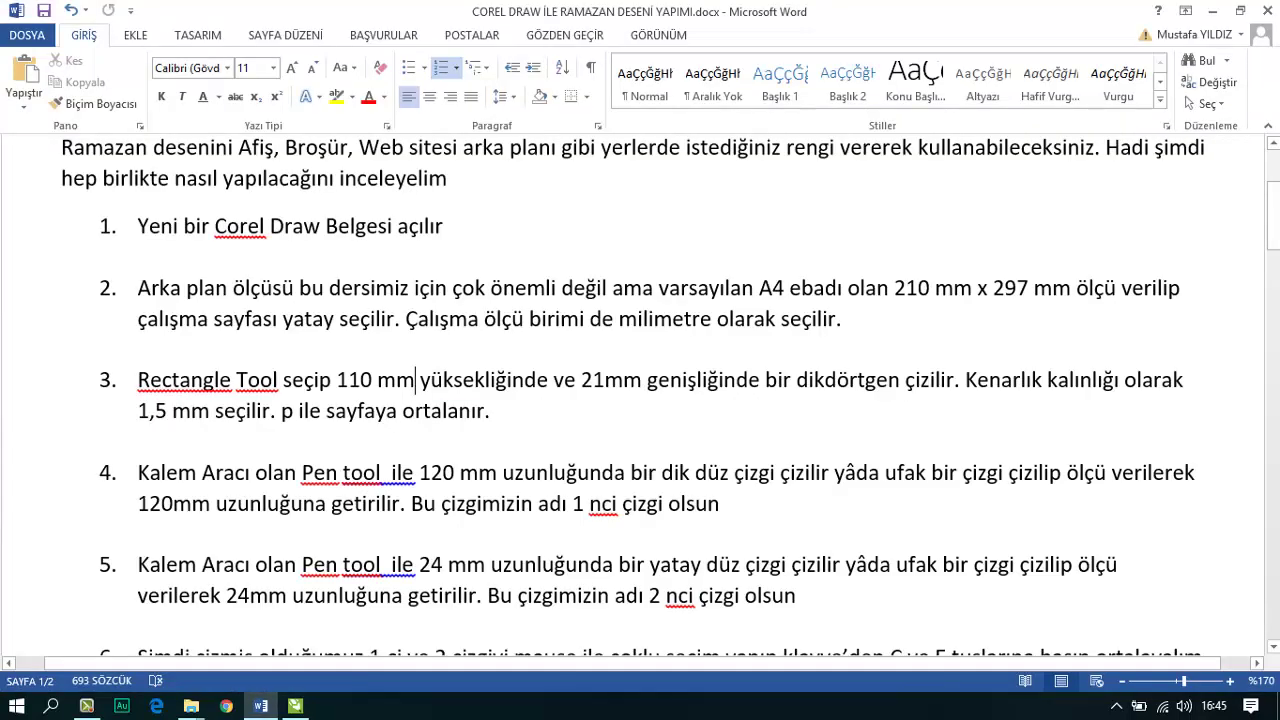
click(257, 411)
key(Home)
key(shift+Right)
key(shift+Right)
key(shift+Right)
key(shift+Right)
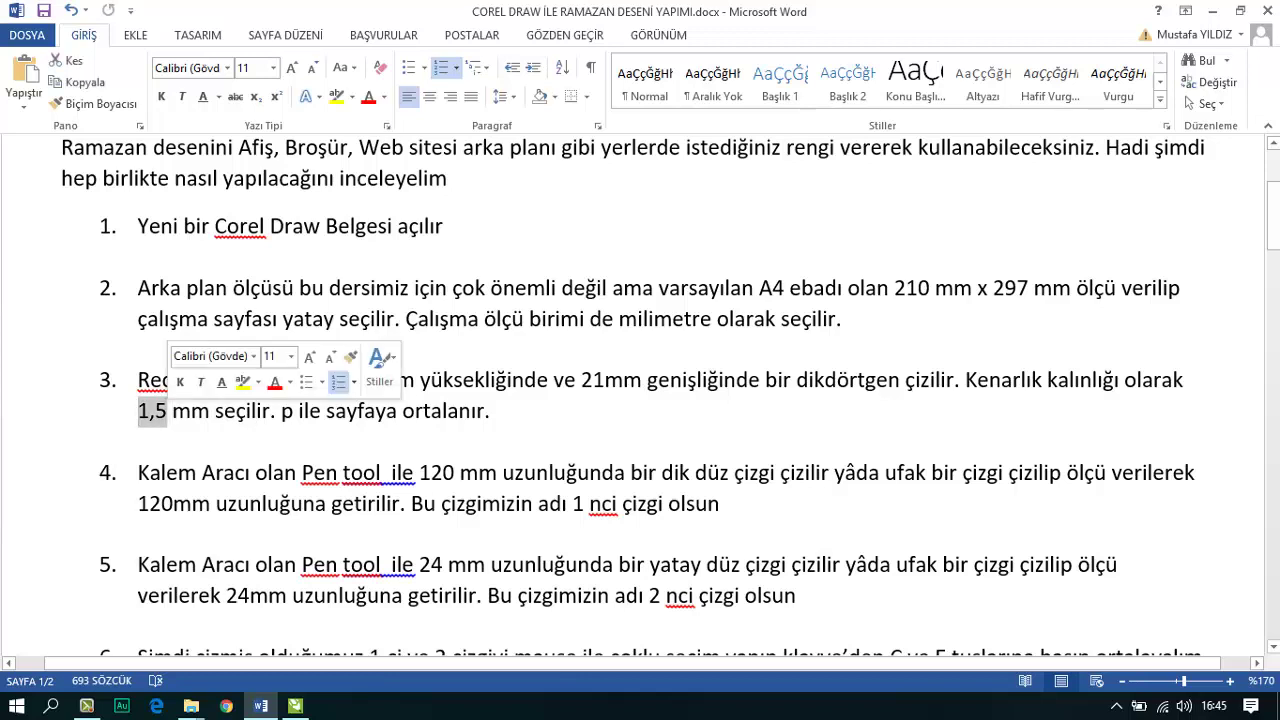
Step: Switch back to CorelDRAW and set the outline width of the 21 x 110 mm rectangle to 1.5 mm
click(295, 706)
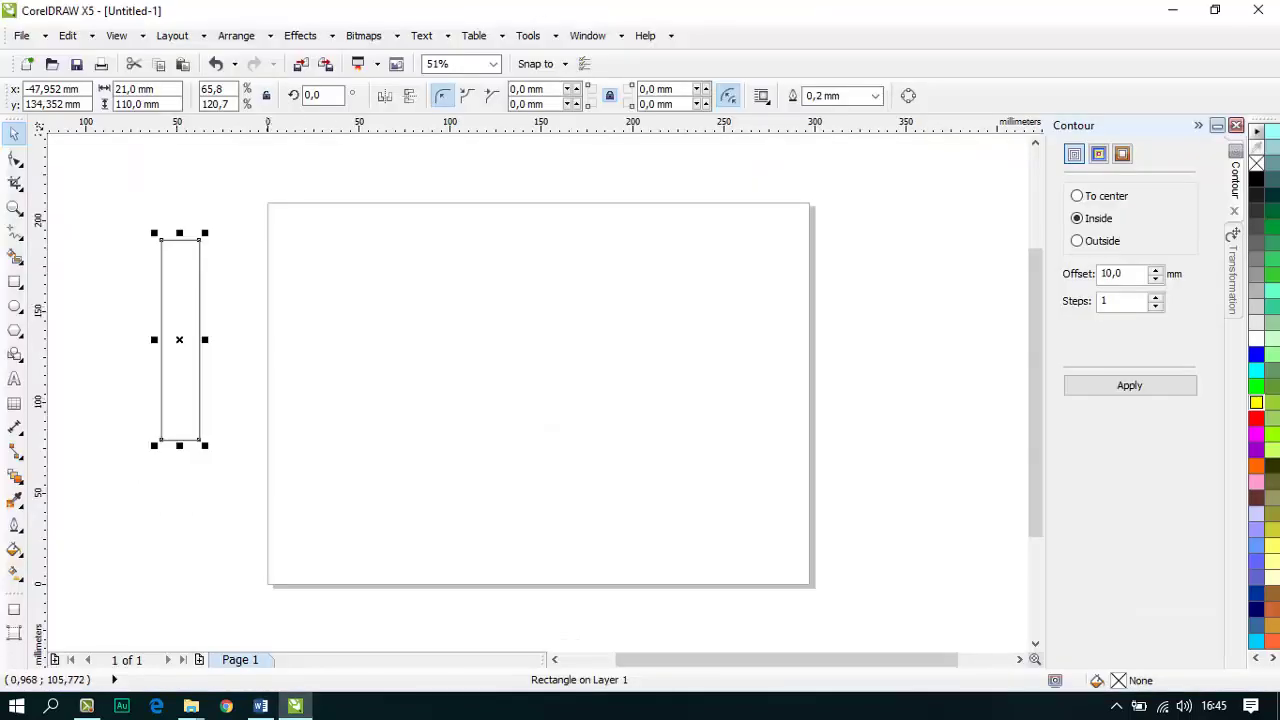
click(228, 313)
click(183, 298)
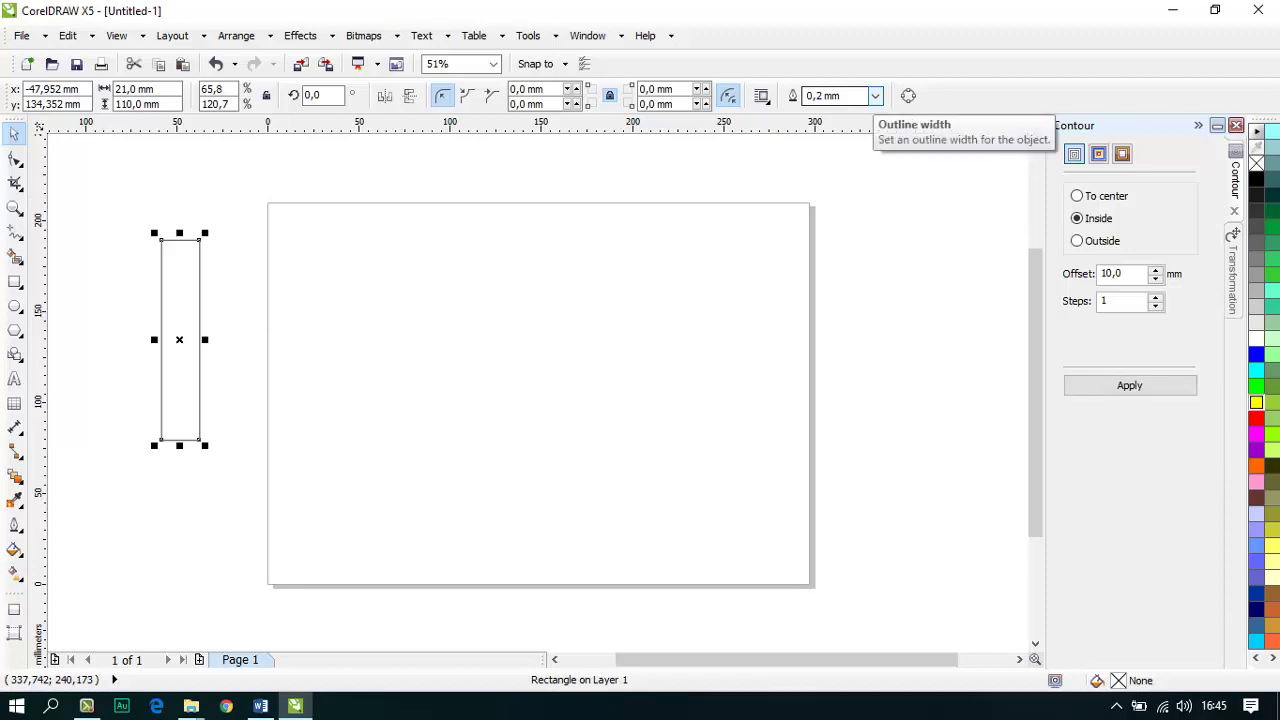
key(Escape)
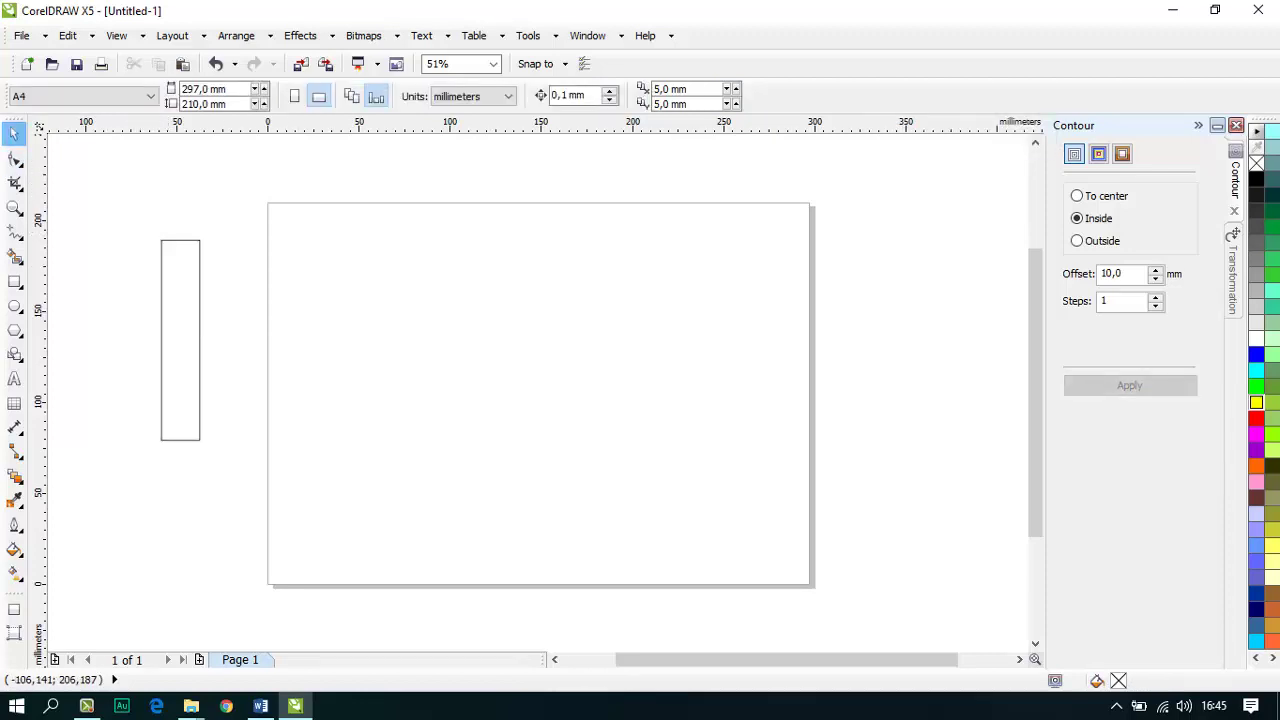
click(15, 160)
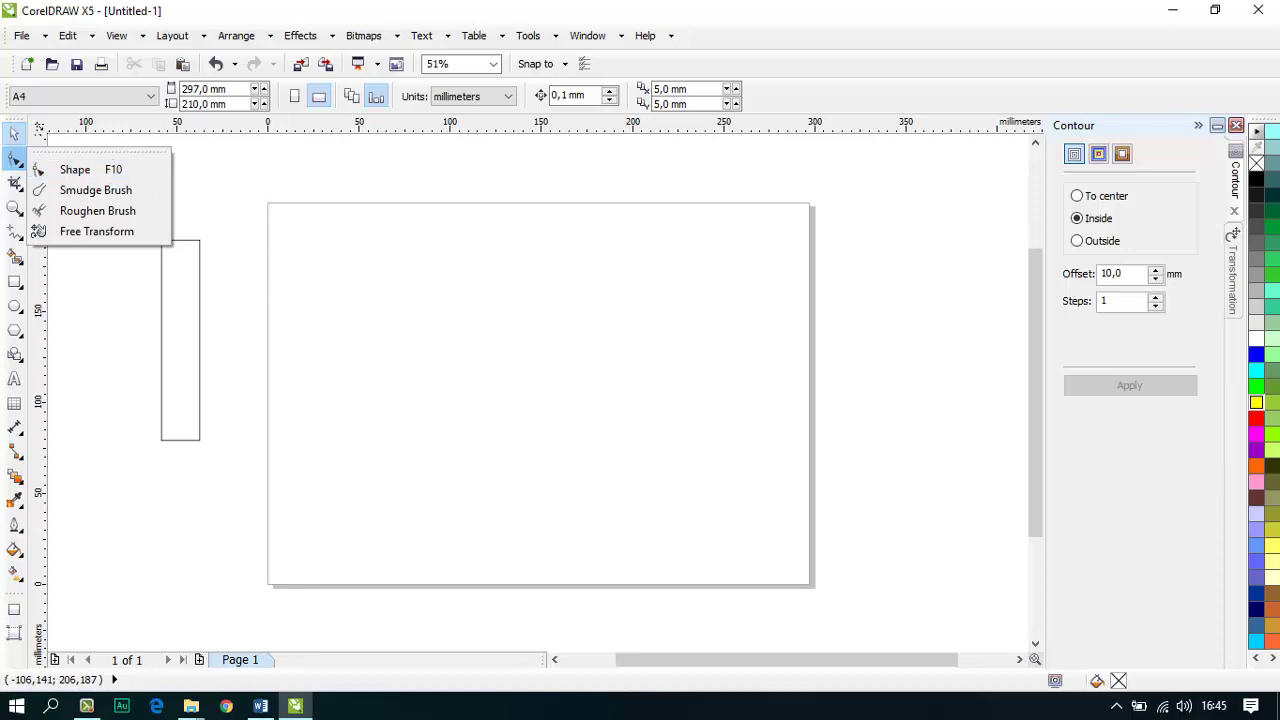
key(Escape)
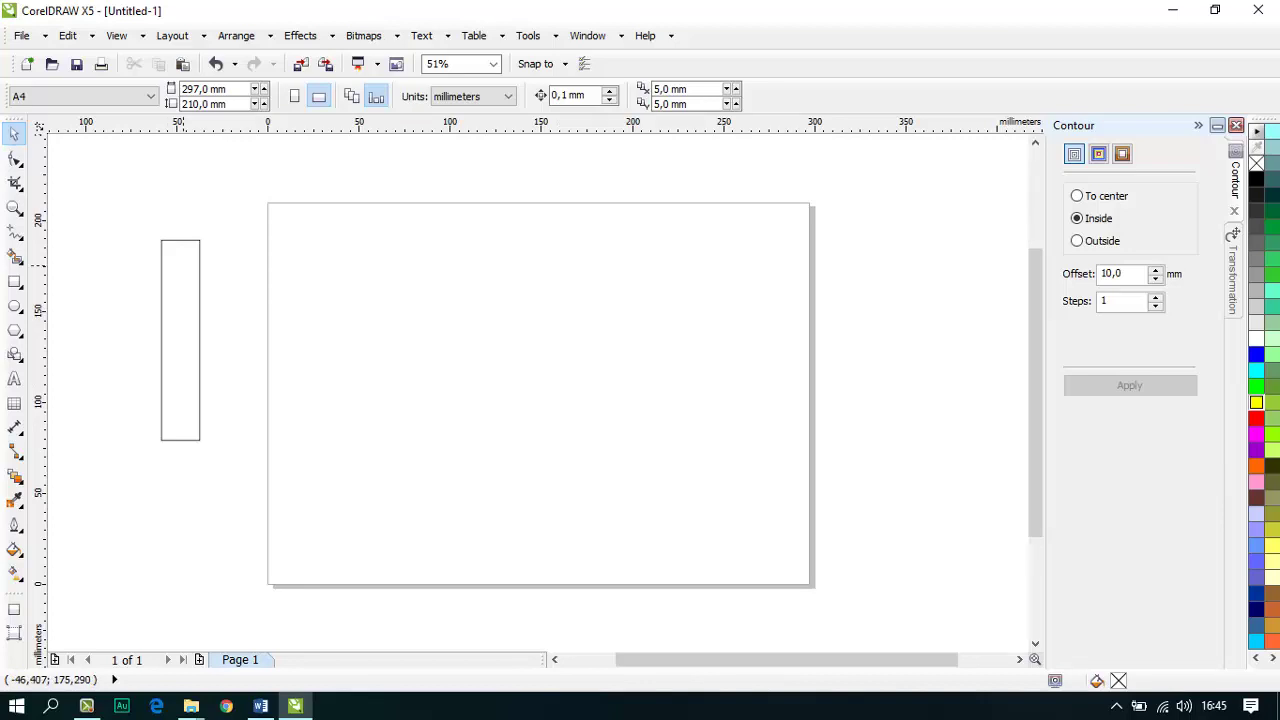
click(183, 265)
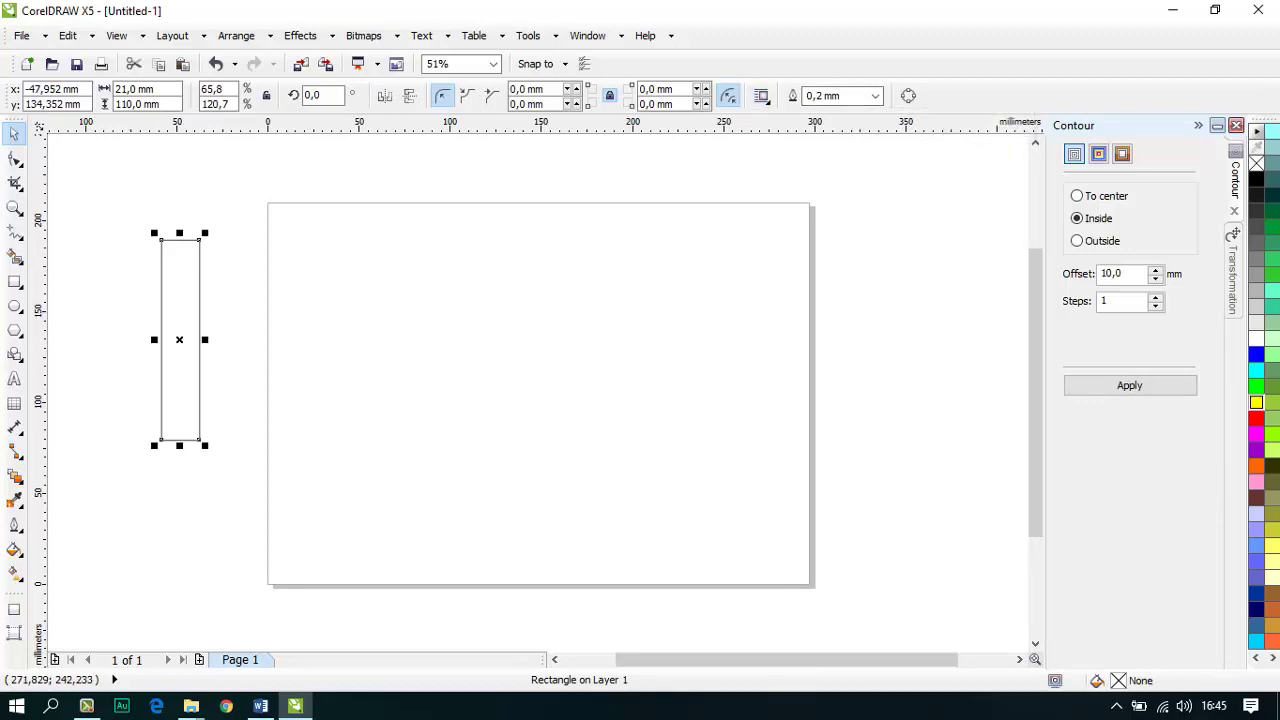
click(875, 95)
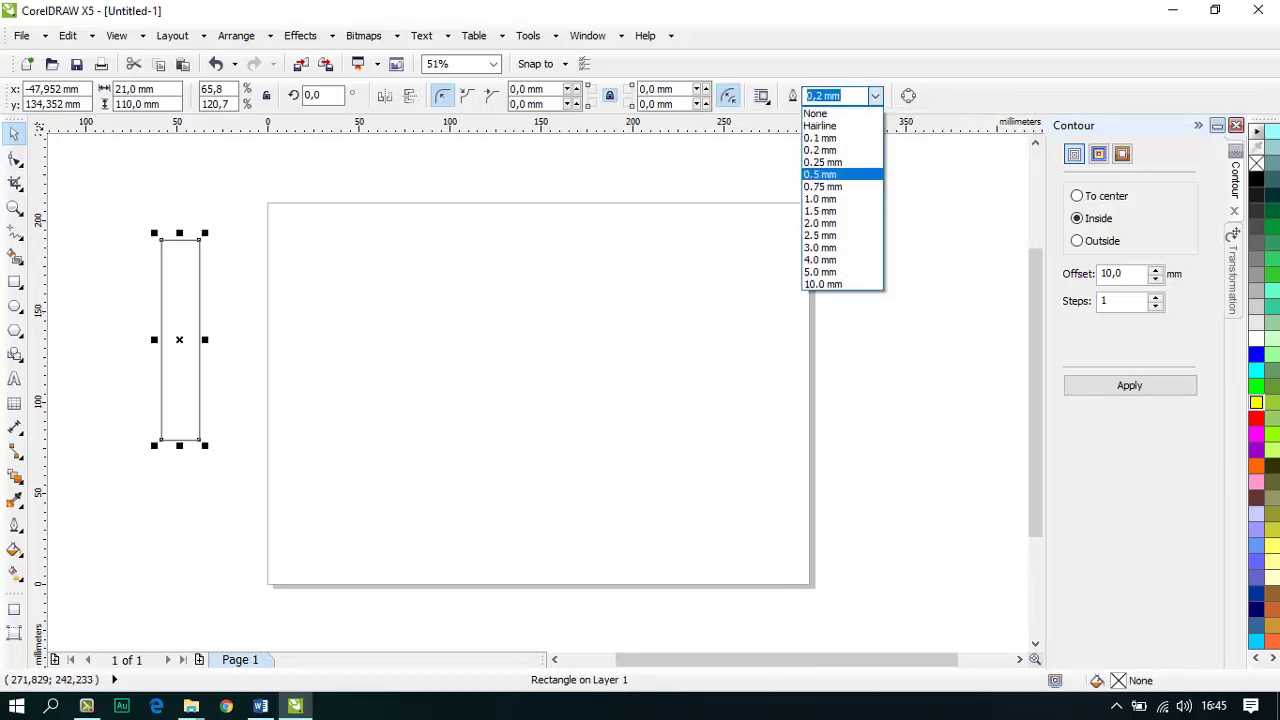
click(820, 211)
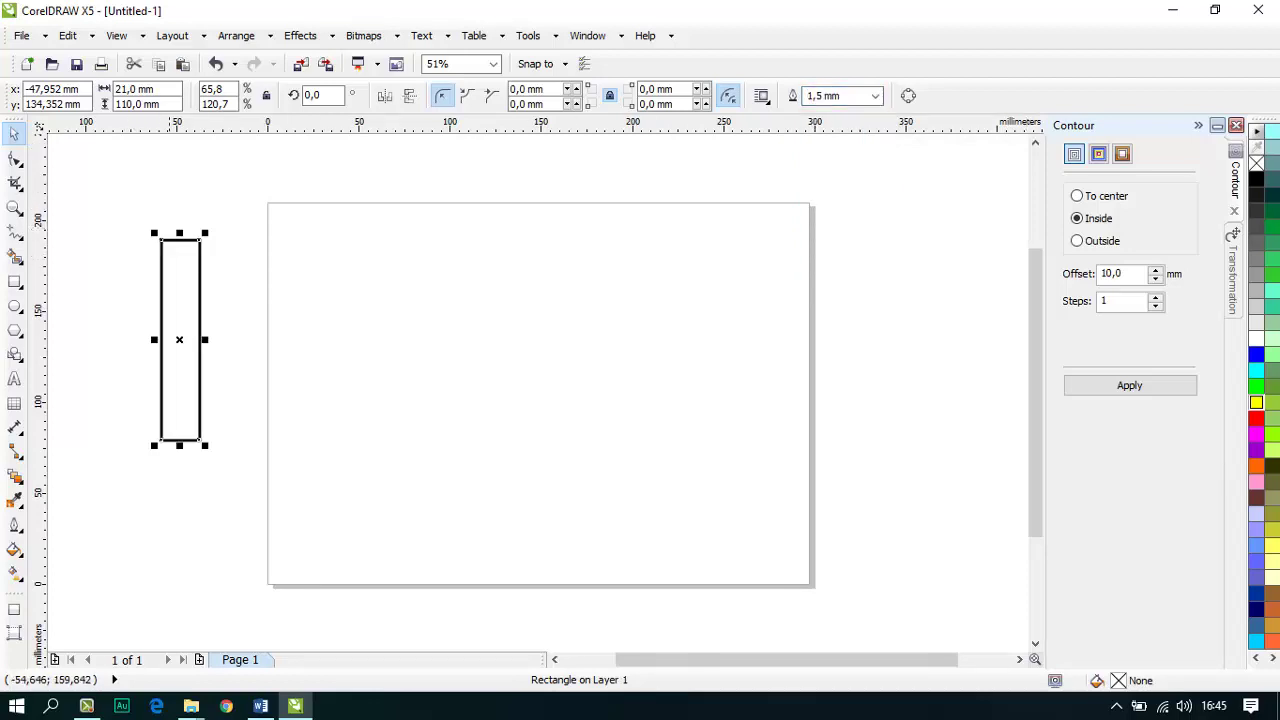
Step: Apply the Outline tool's 1.5 mm preset to the rectangle beside the page, leaving the rectangle selected
click(119, 289)
click(182, 288)
click(14, 524)
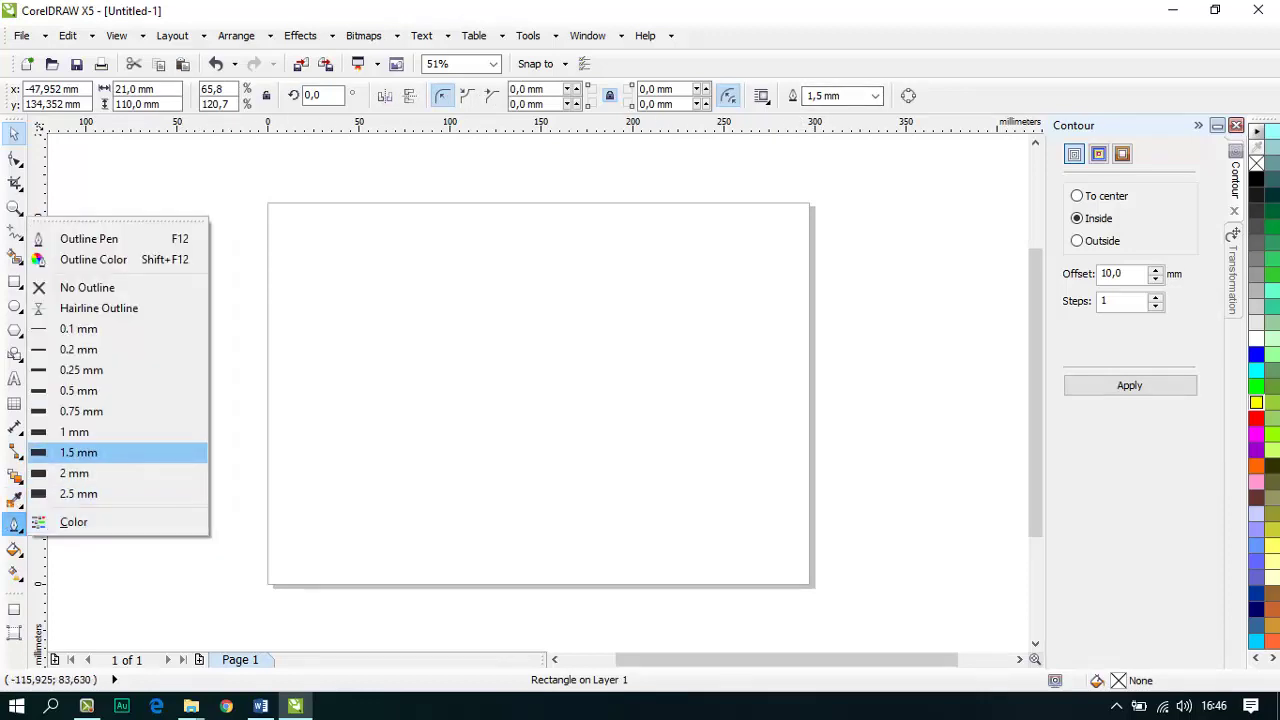
click(78, 452)
click(119, 335)
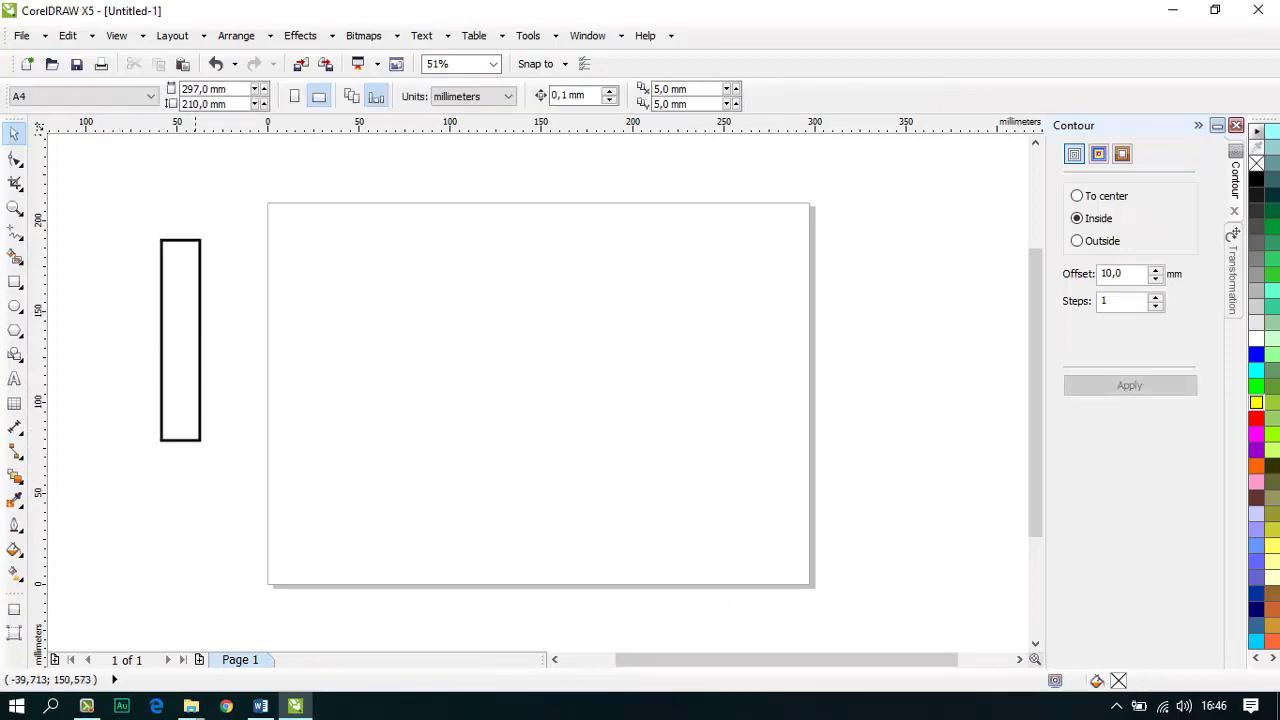
click(186, 408)
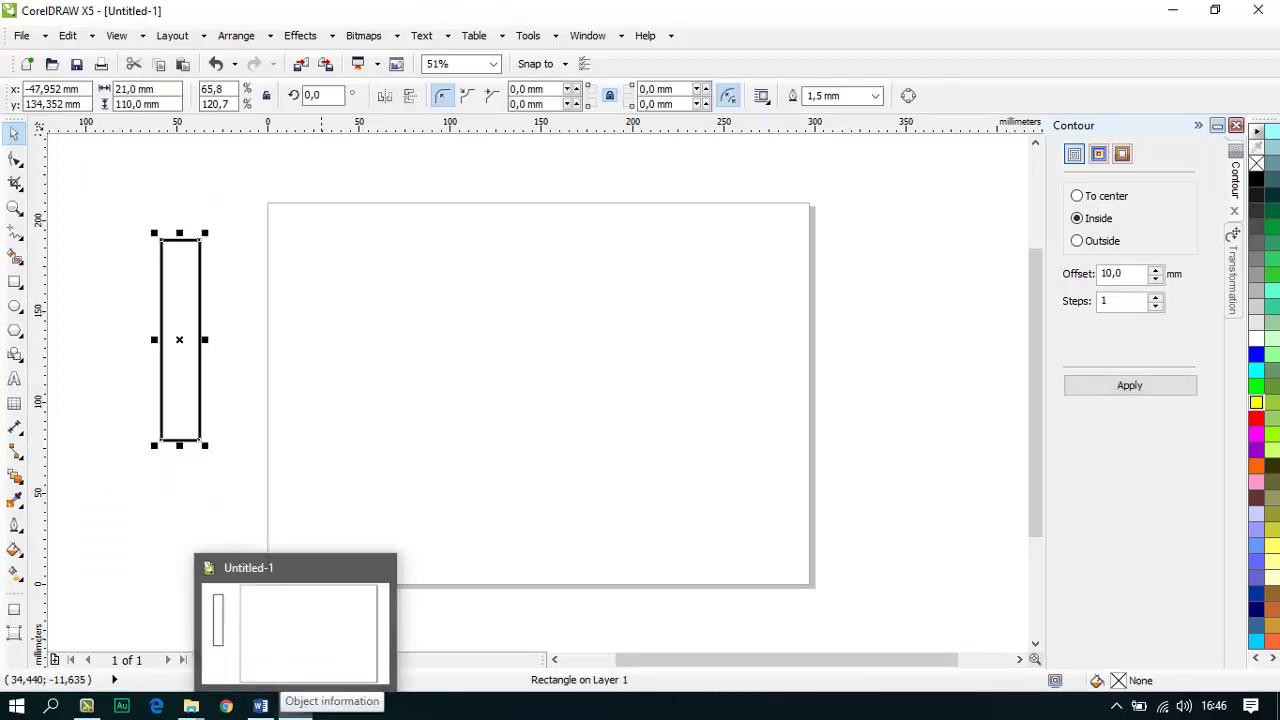
Step: Switch to the Word instructions and read step 4 about the vertical Pen tool line and its length
click(260, 706)
scroll(640, 390, down, 5)
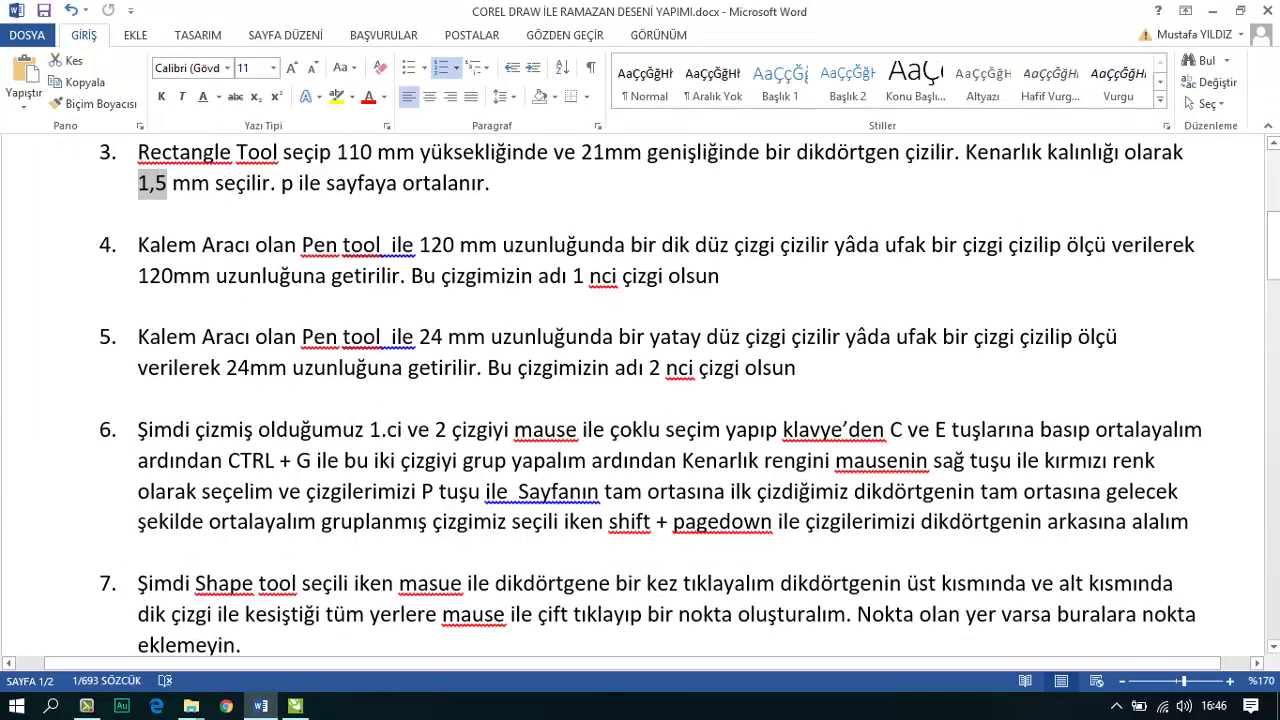
click(166, 245)
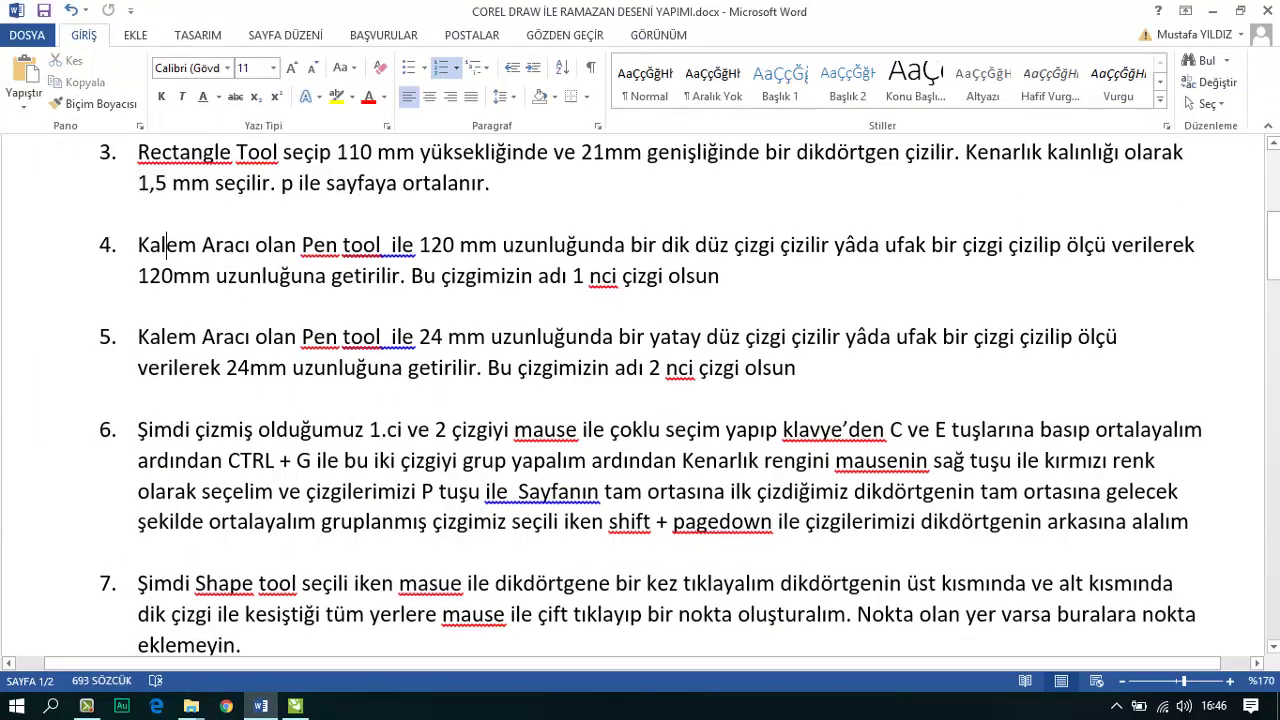
drag(149, 245, 452, 245)
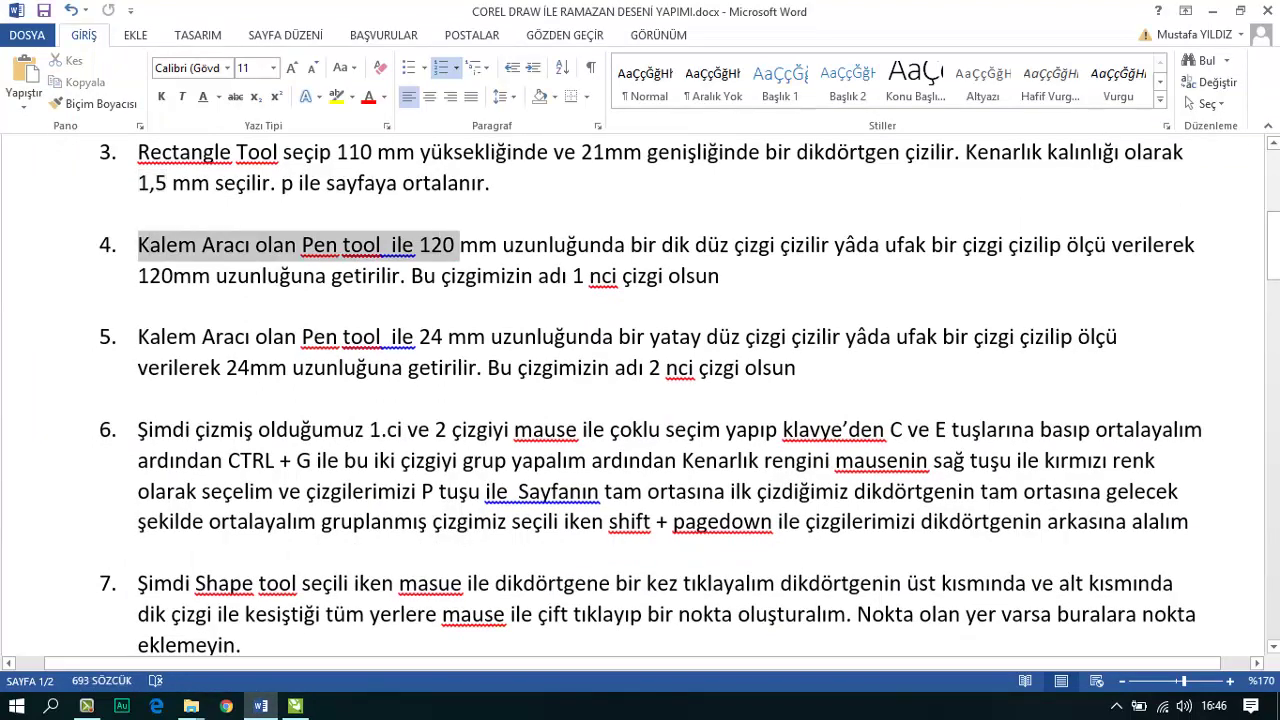
click(549, 246)
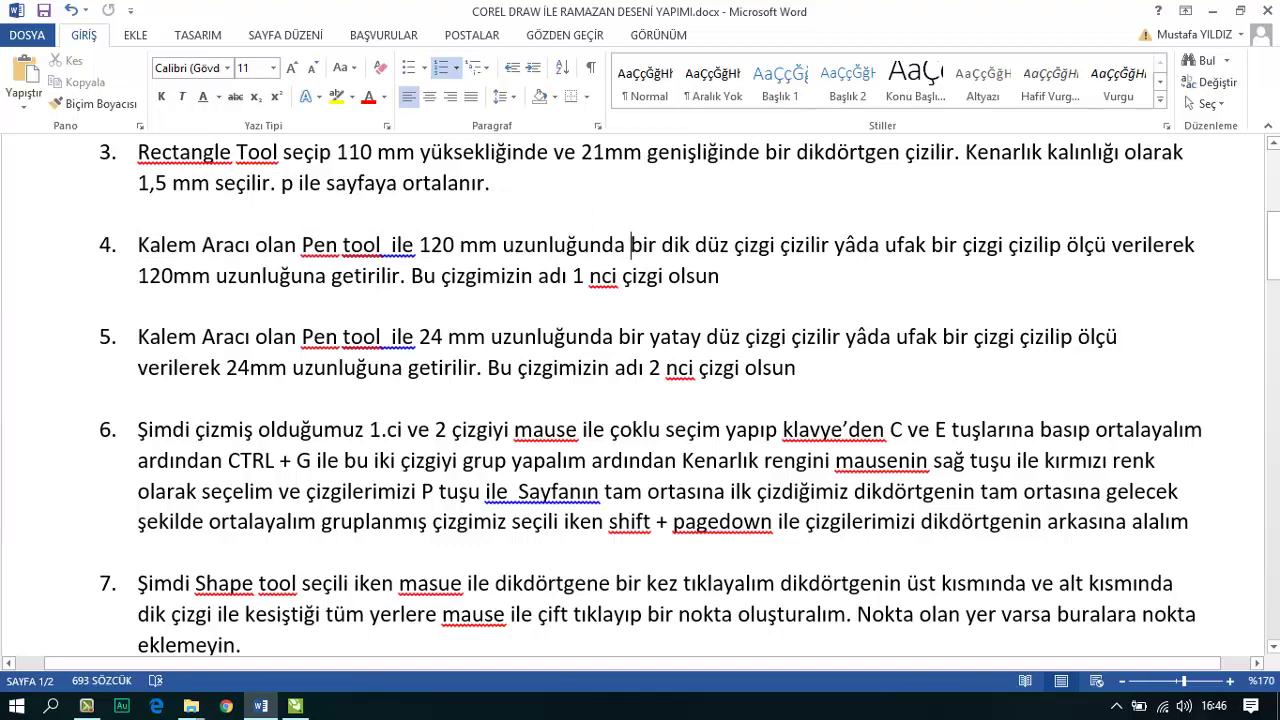
Step: Switch back to CorelDRAW and draw a straight vertical line about 37 mm long on the page with the Pen tool
key(alt+Tab)
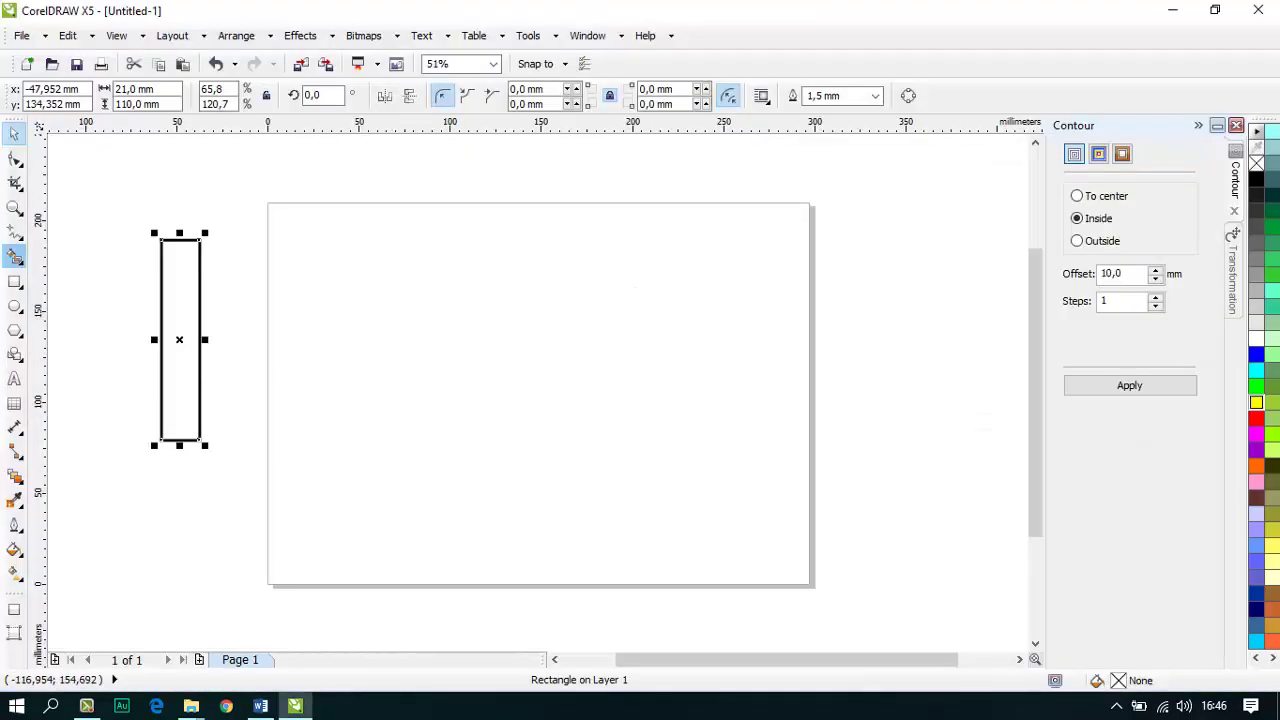
click(15, 232)
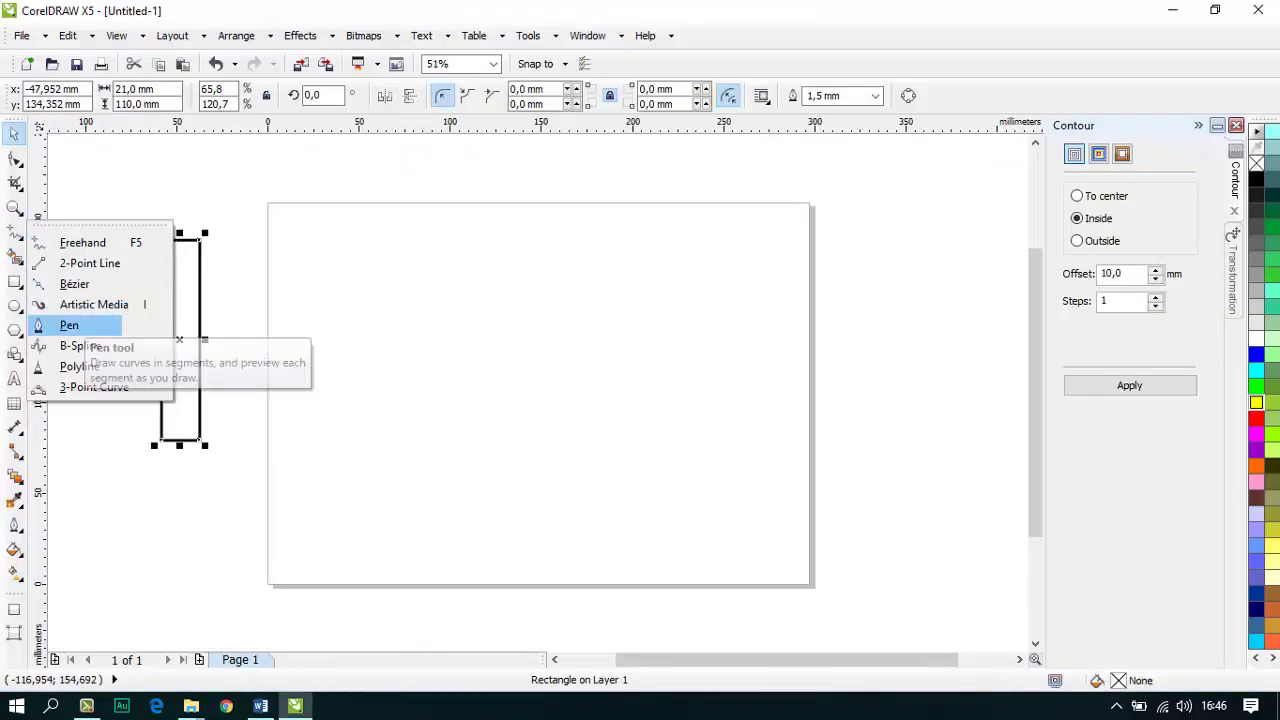
click(69, 325)
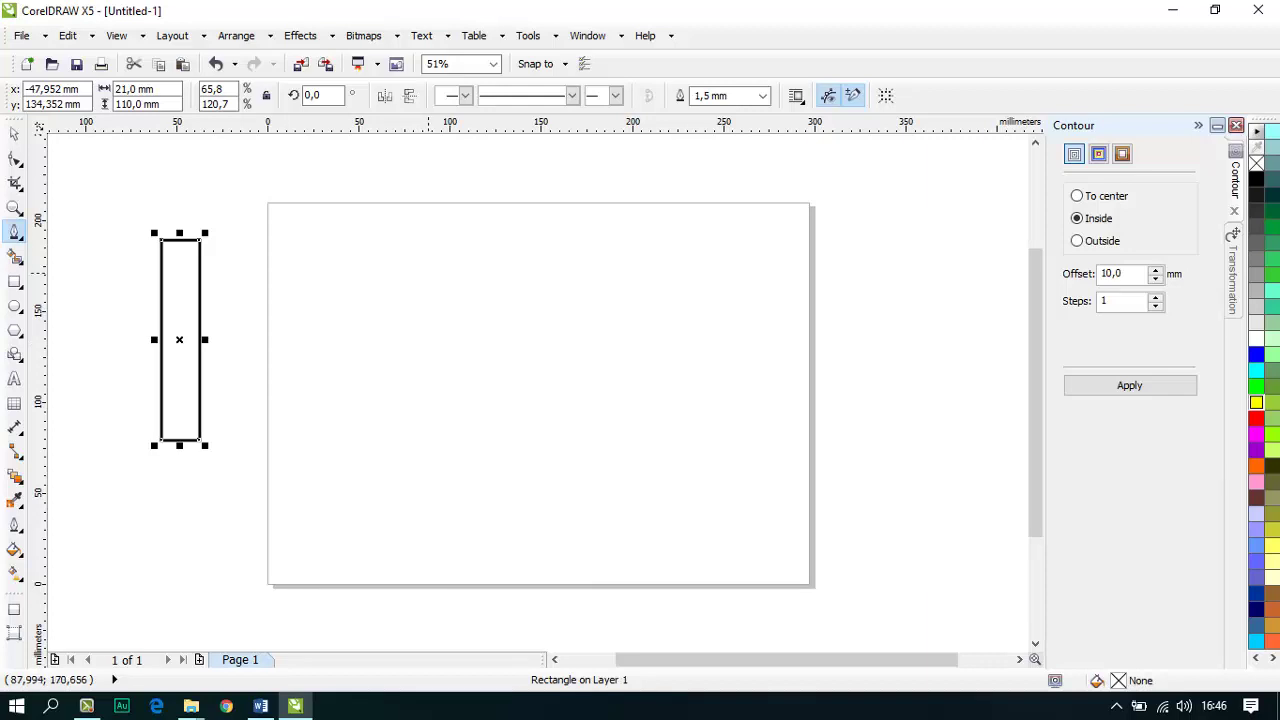
click(428, 272)
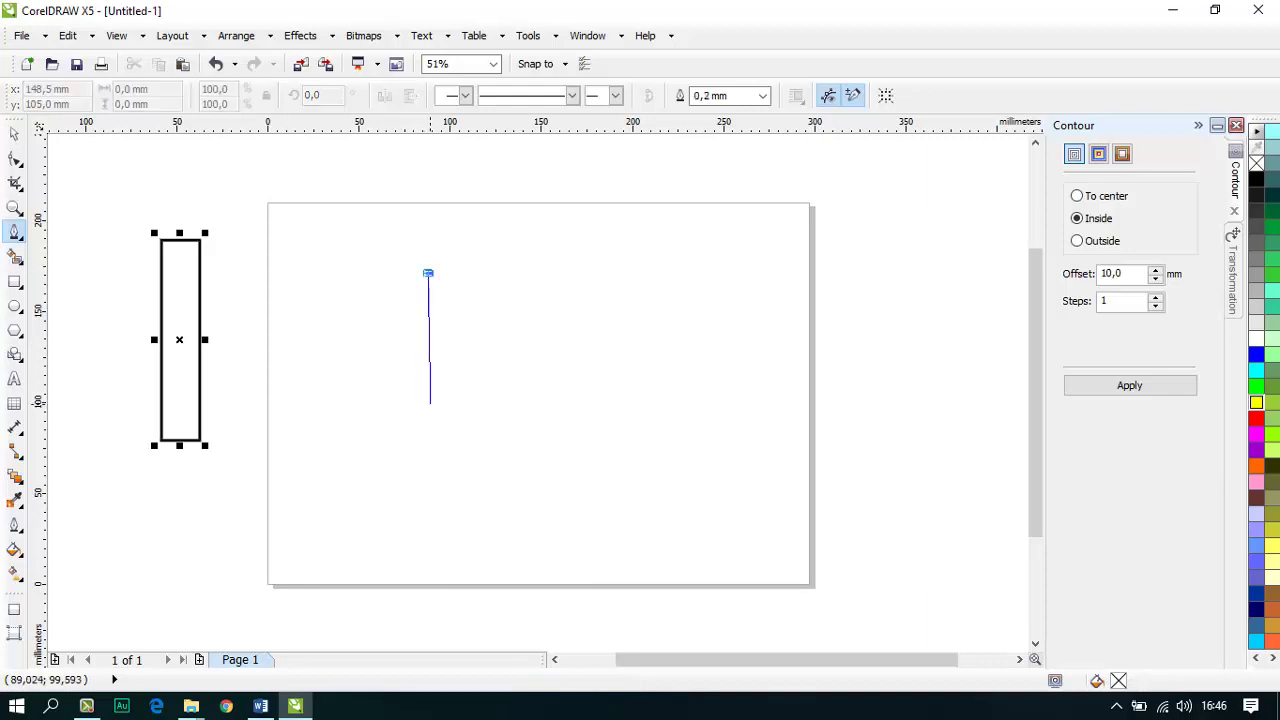
scroll(430, 323, up, 3)
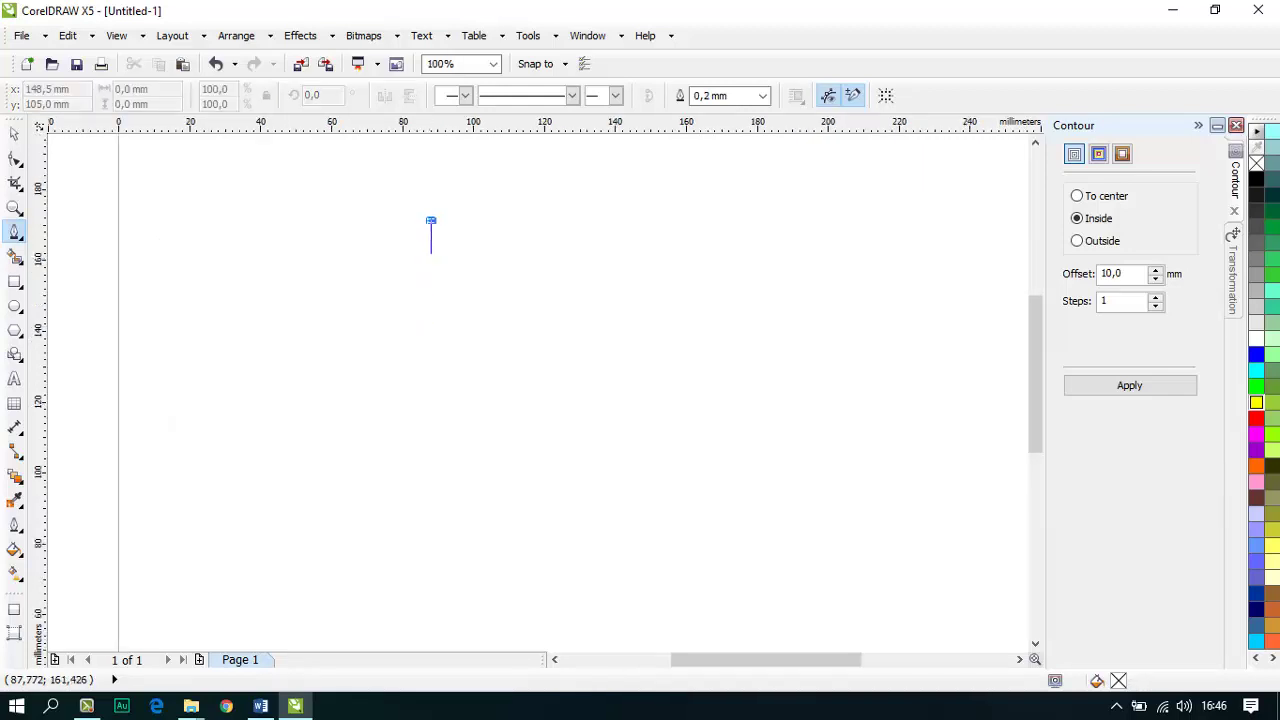
scroll(431, 251, up, 2)
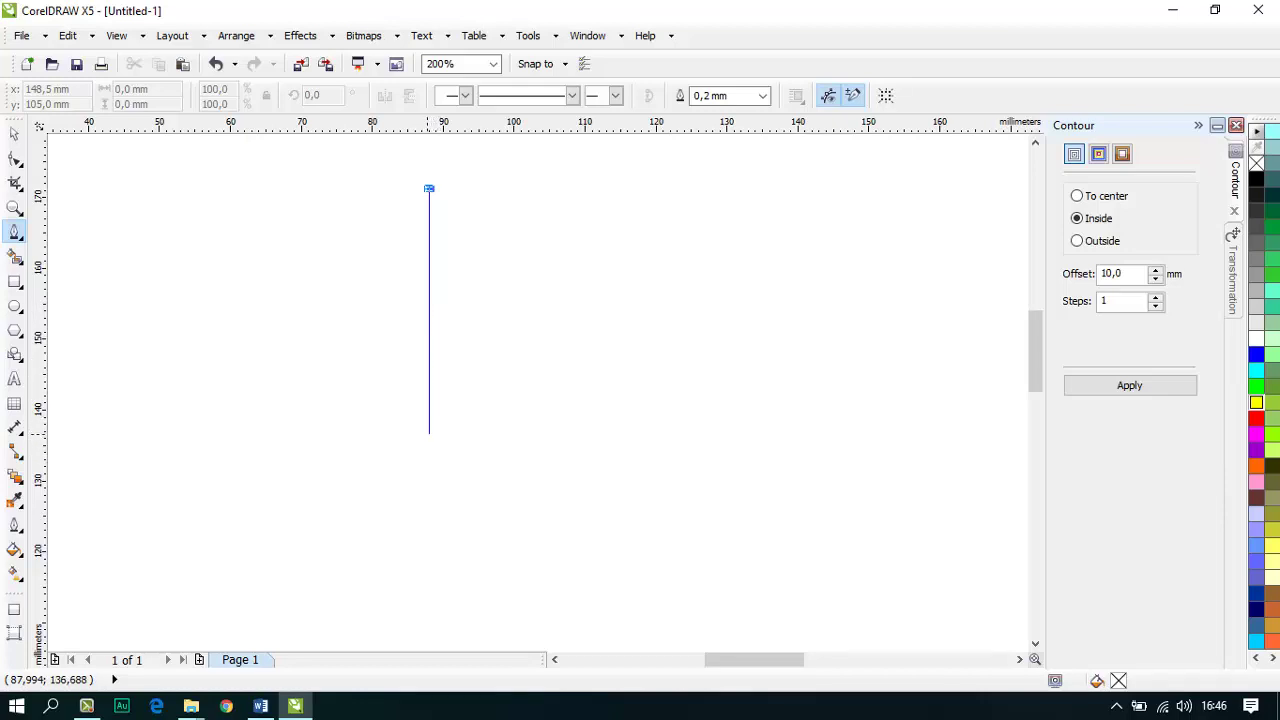
double_click(429, 450)
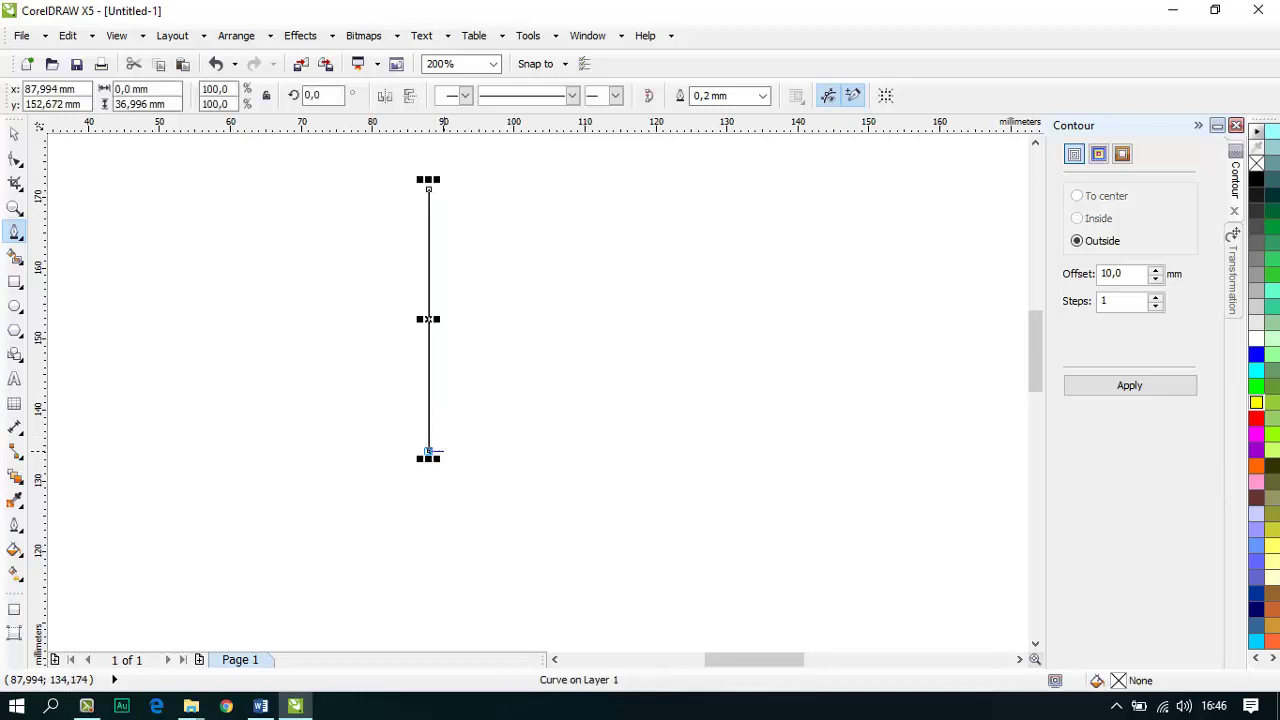
click(429, 452)
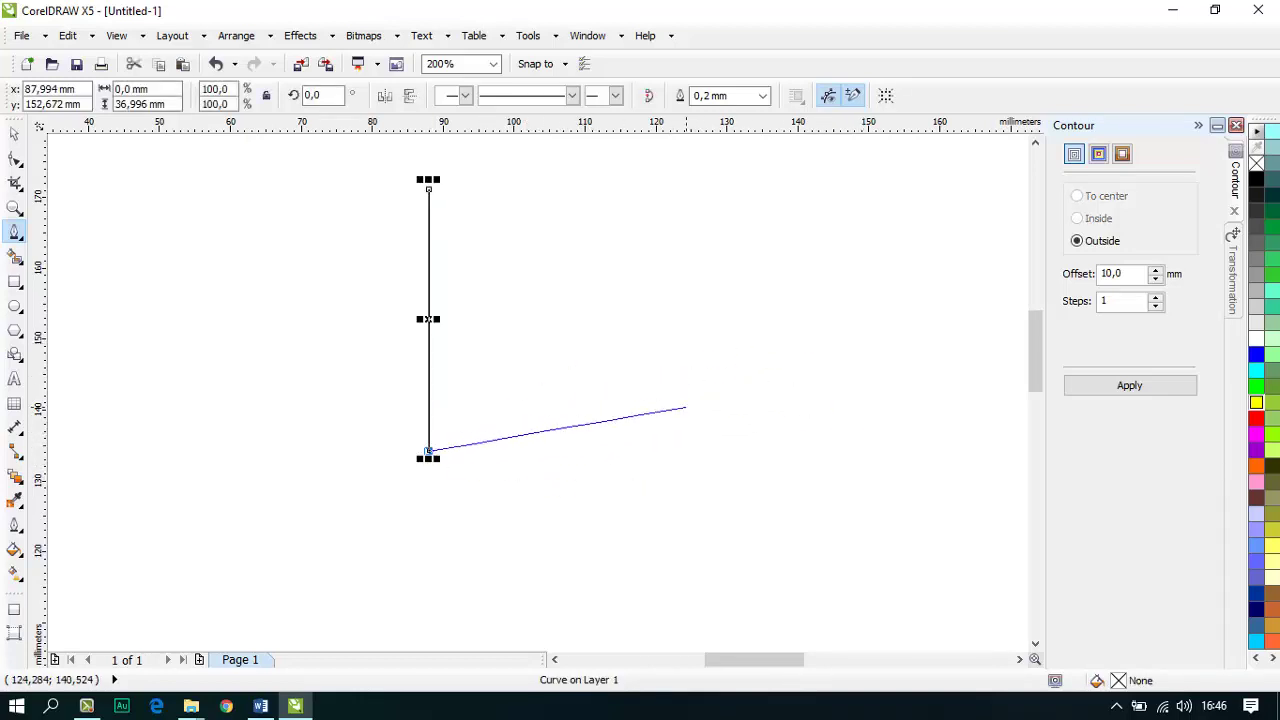
key(Escape)
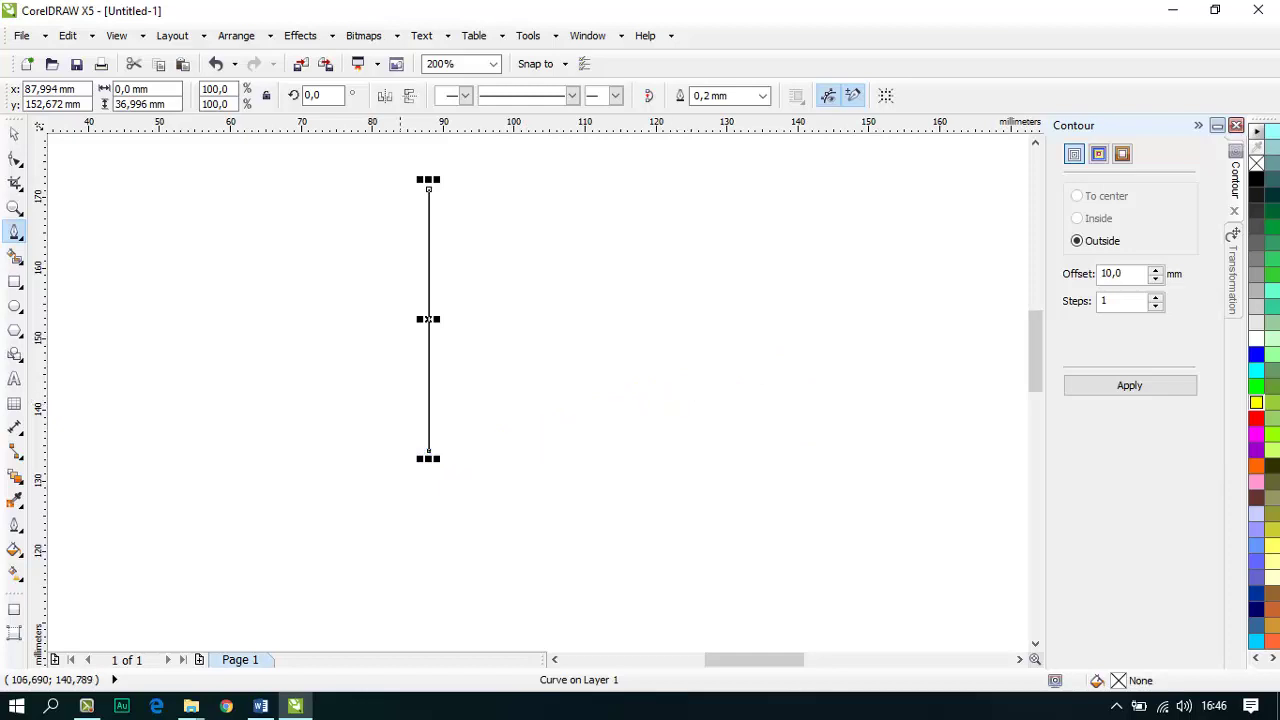
Step: Set the vertical line's length to 120 mm and deselect it
click(14, 136)
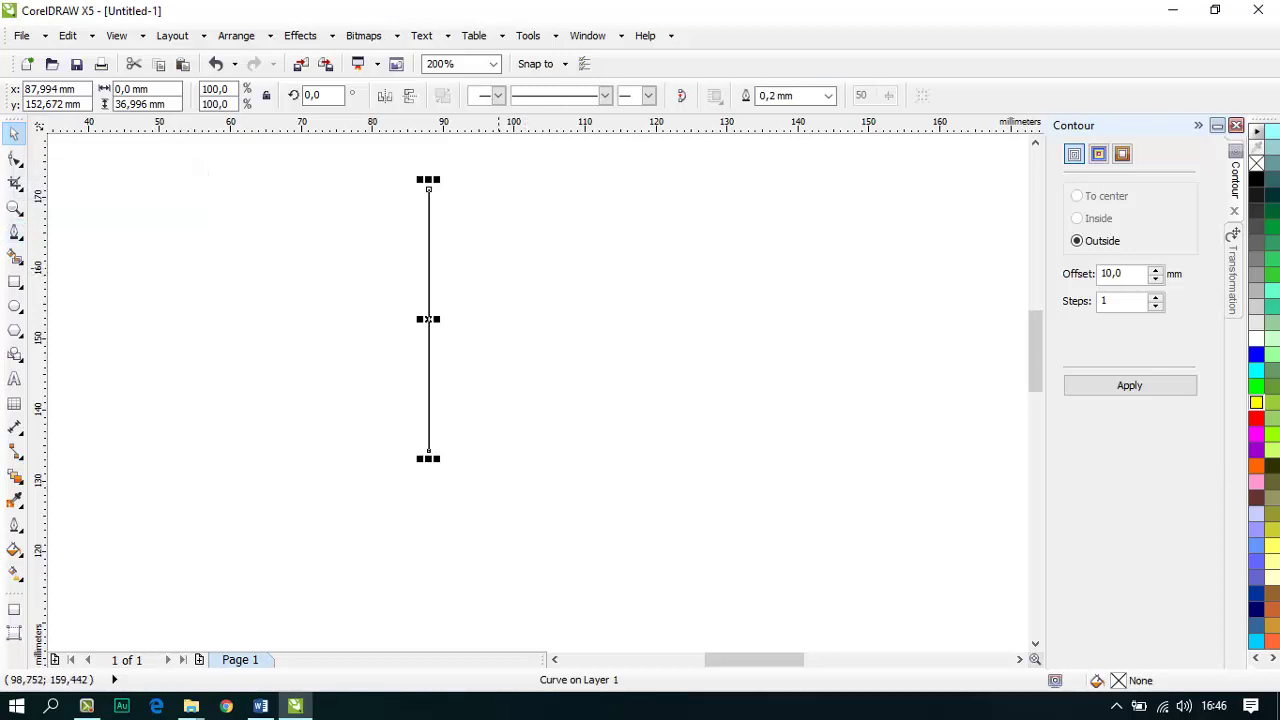
click(366, 174)
drag(366, 176, 547, 518)
drag(172, 104, 100, 110)
text(1)
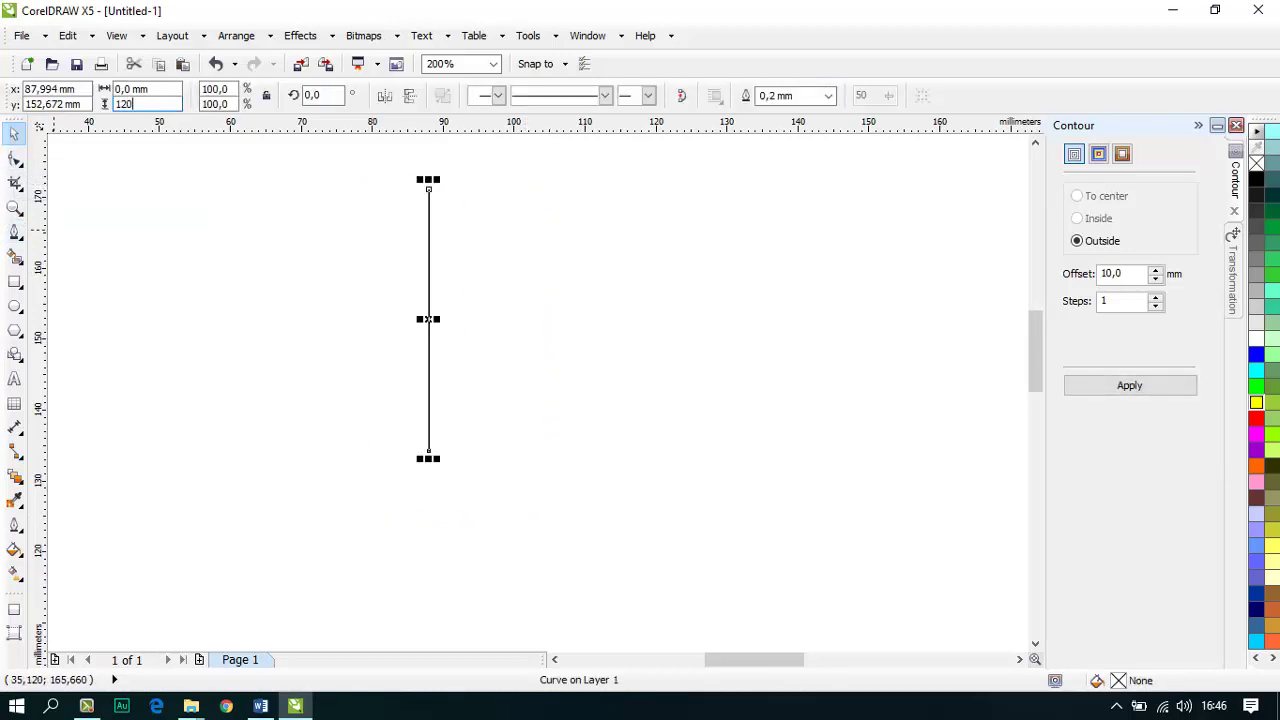
text(20)
key(Return)
scroll(314, 334, down, 2)
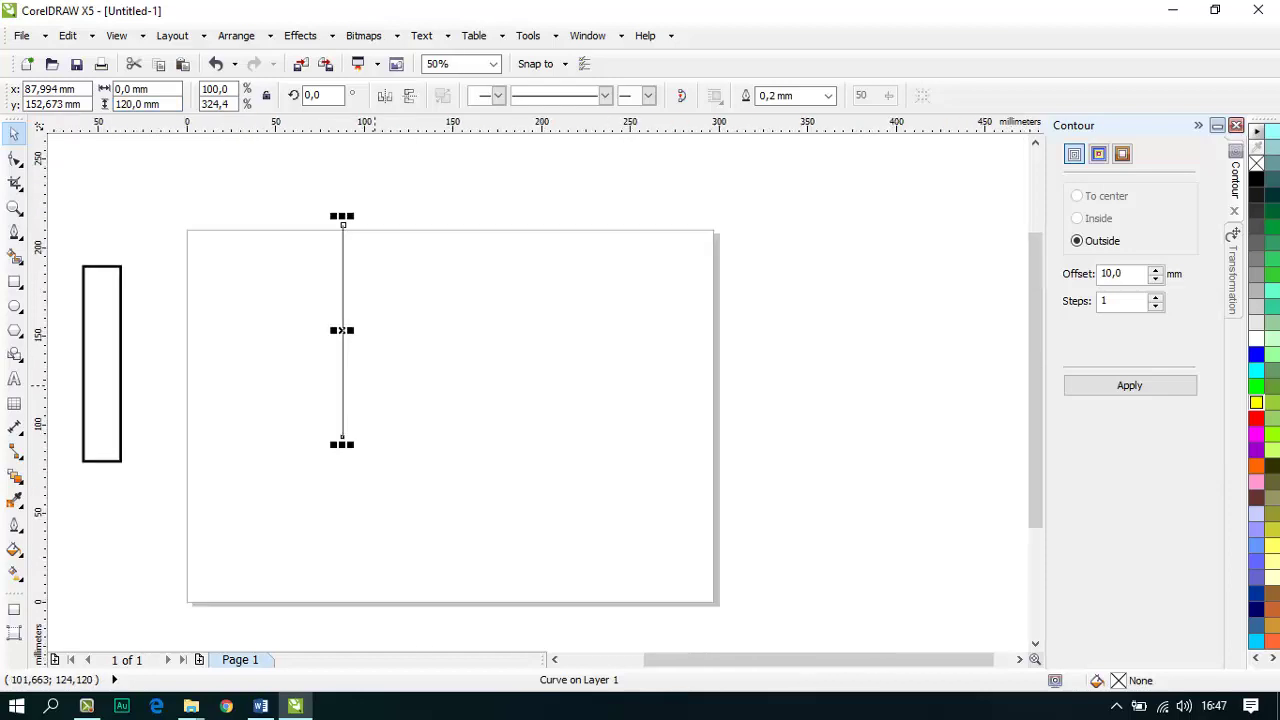
click(271, 208)
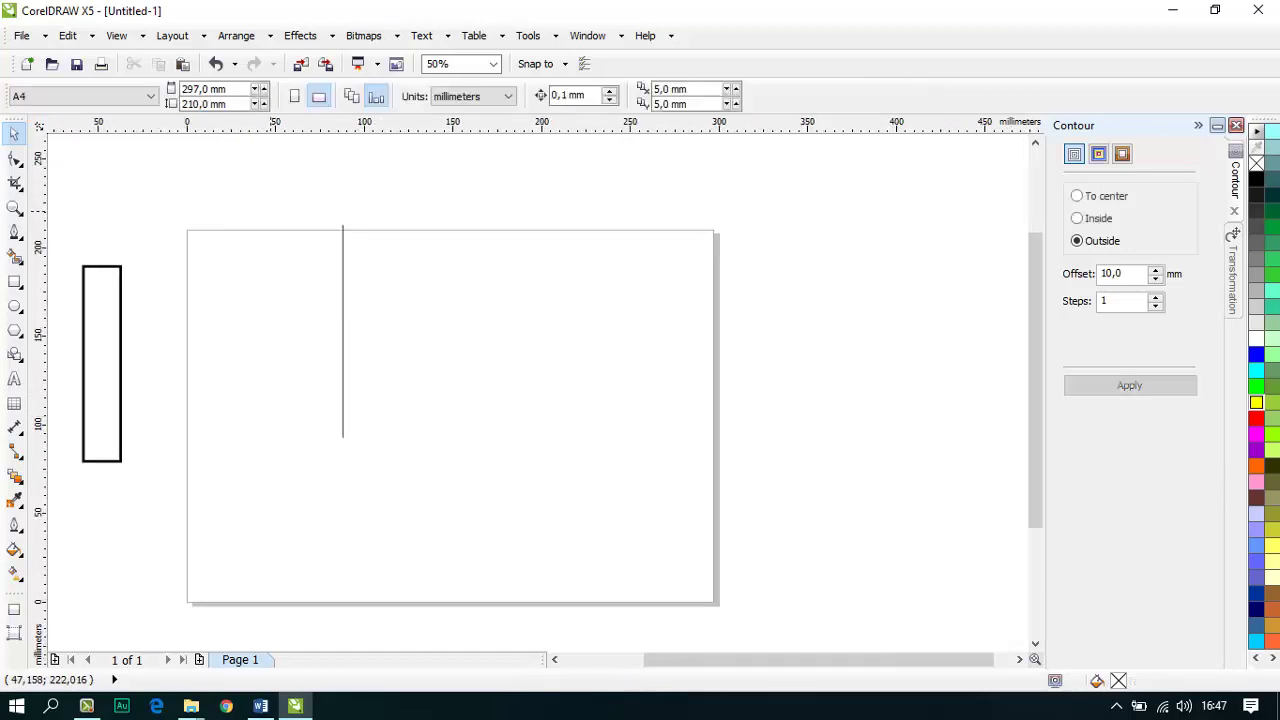
Step: Switch to the Word instructions and read the rest of step 4, undoing any accidental change to its text
click(261, 706)
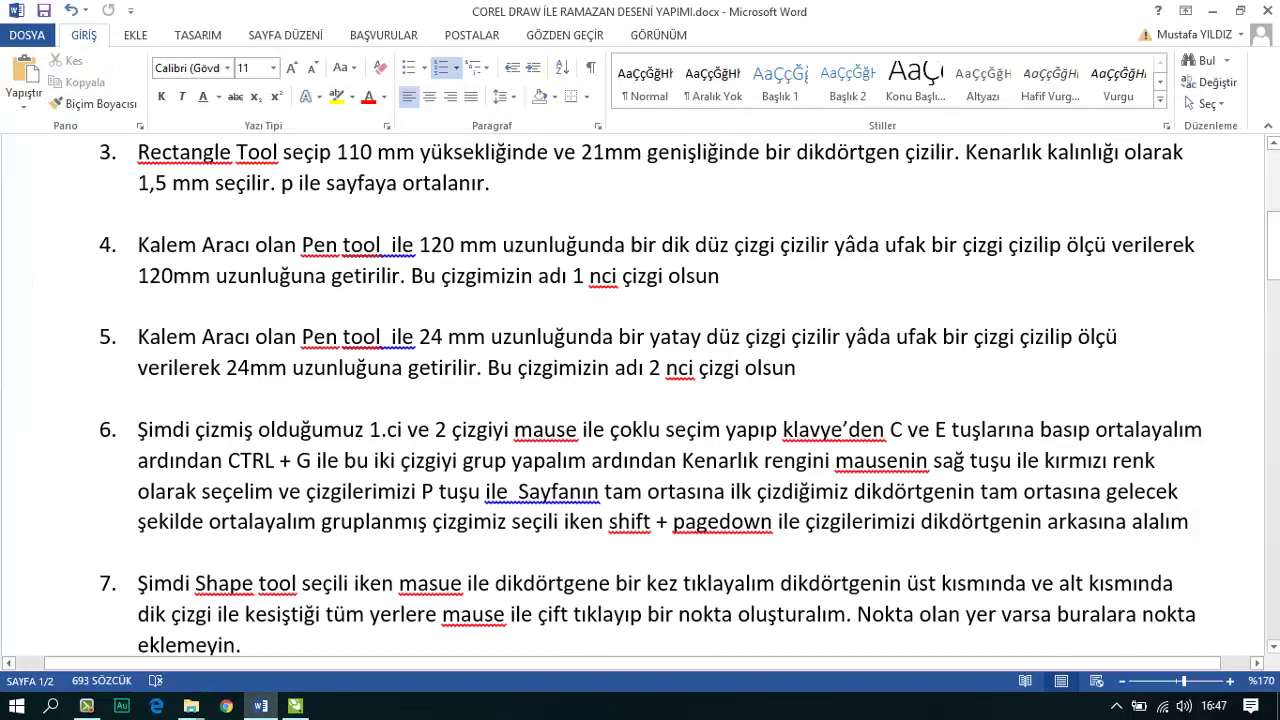
drag(138, 276, 572, 276)
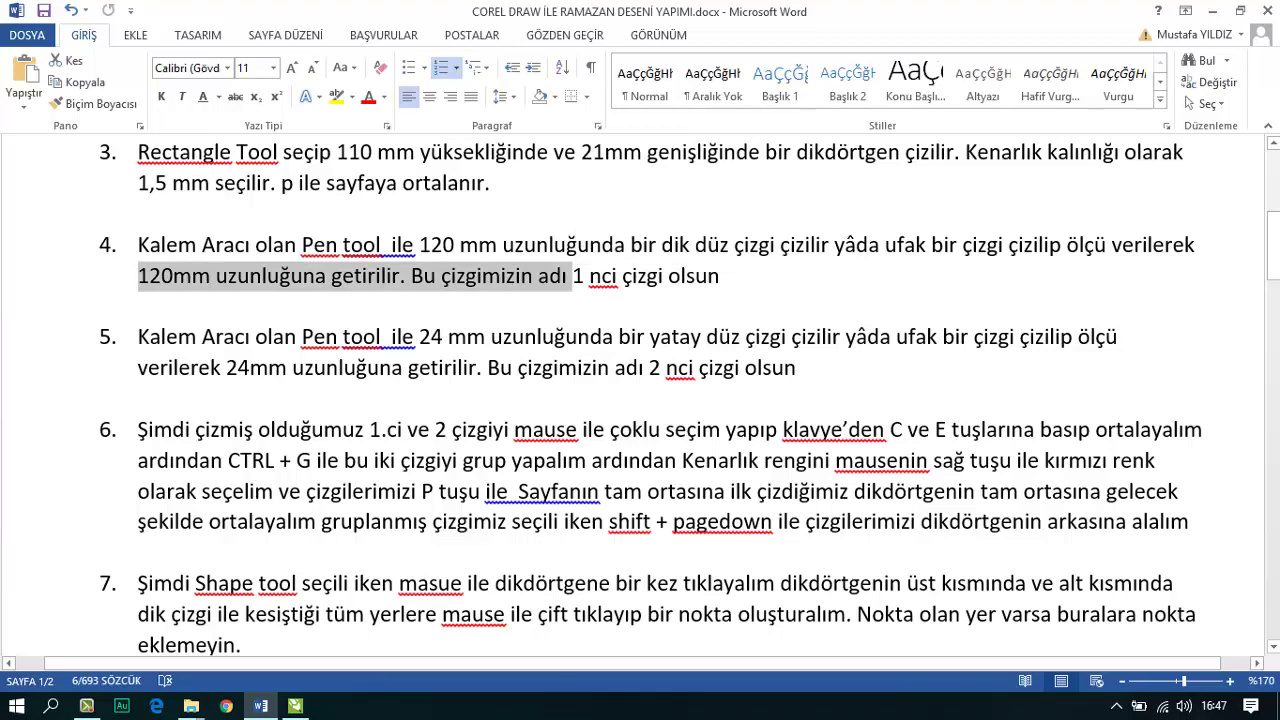
key(Tab)
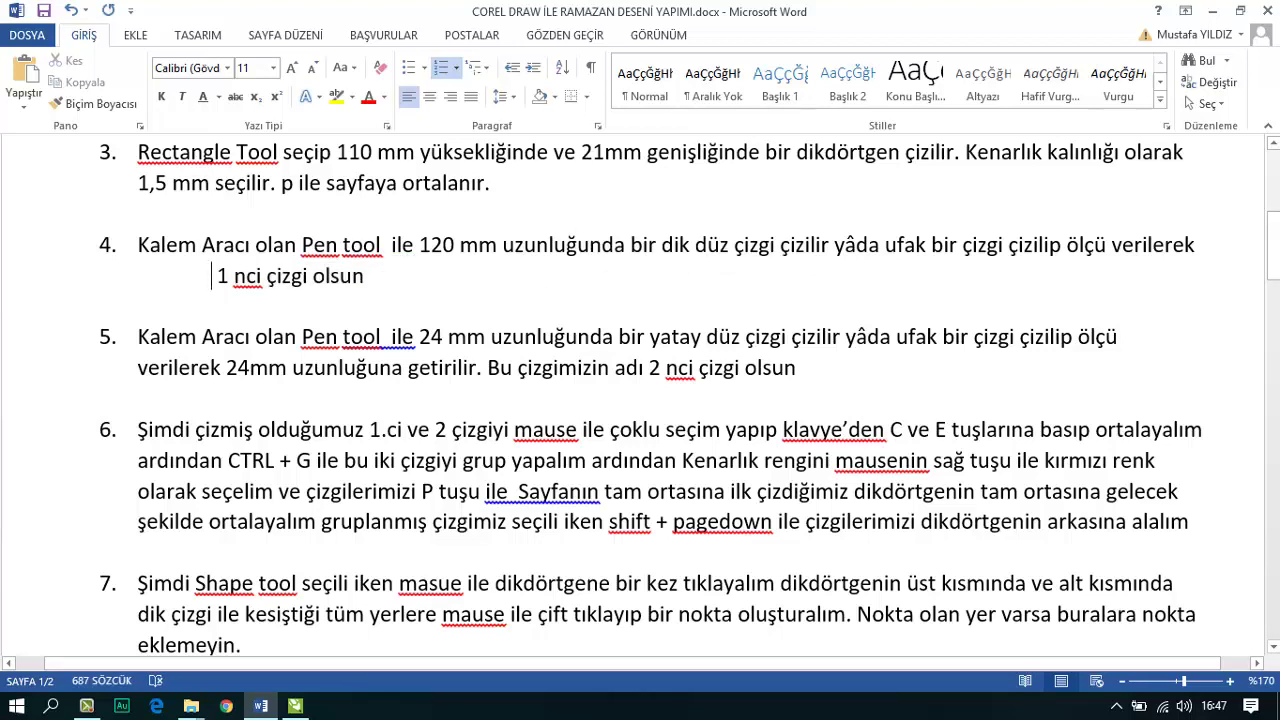
key(ctrl+z)
Step: Switch back to CorelDRAW and place a copy of the vertical line about 81 mm to its right and 12 mm lower
key(alt+Tab)
drag(278, 192, 427, 484)
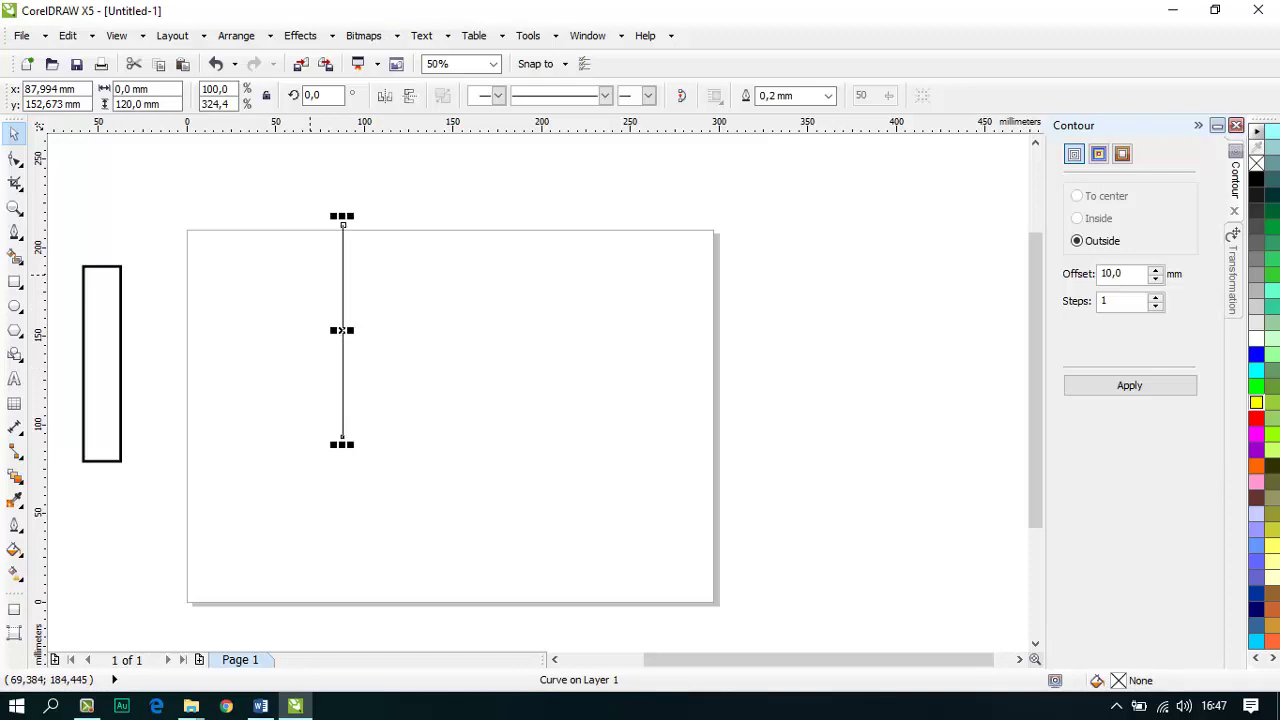
double_click(346, 279)
drag(346, 280, 490, 301)
right_click(490, 301)
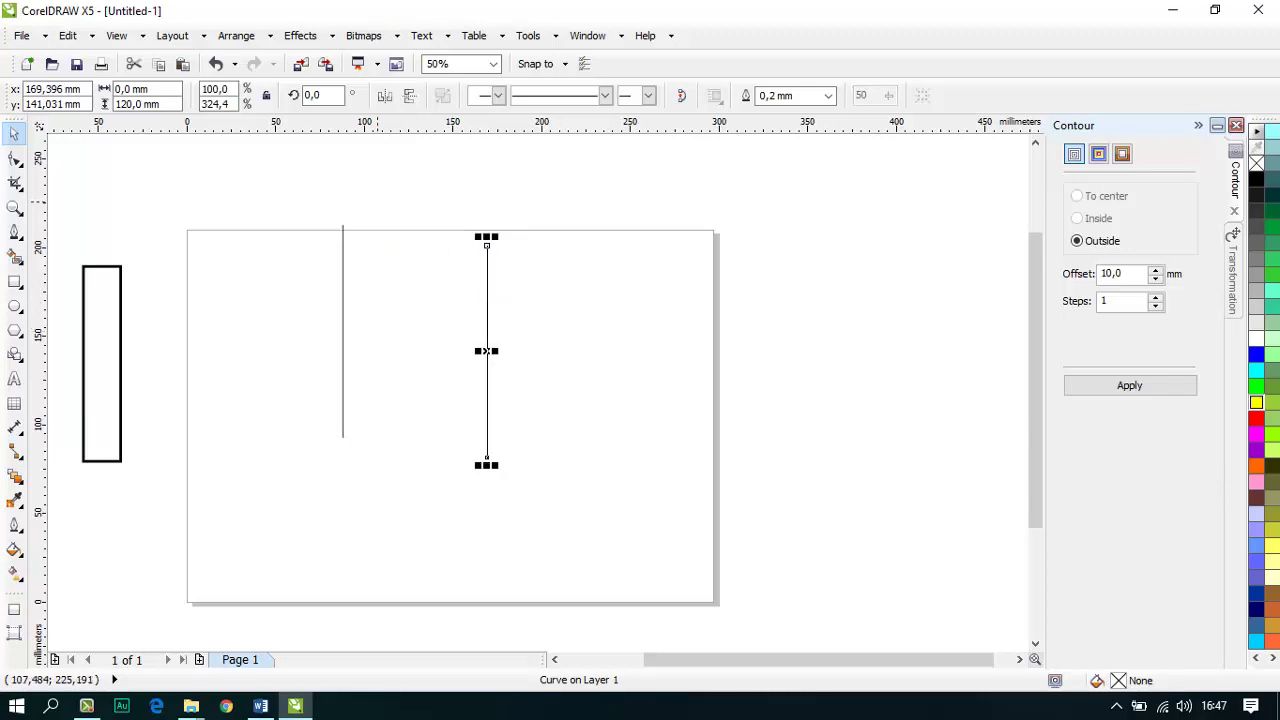
Step: Rotate the copied vertical line by 90 degrees
drag(335, 96, 39, 126)
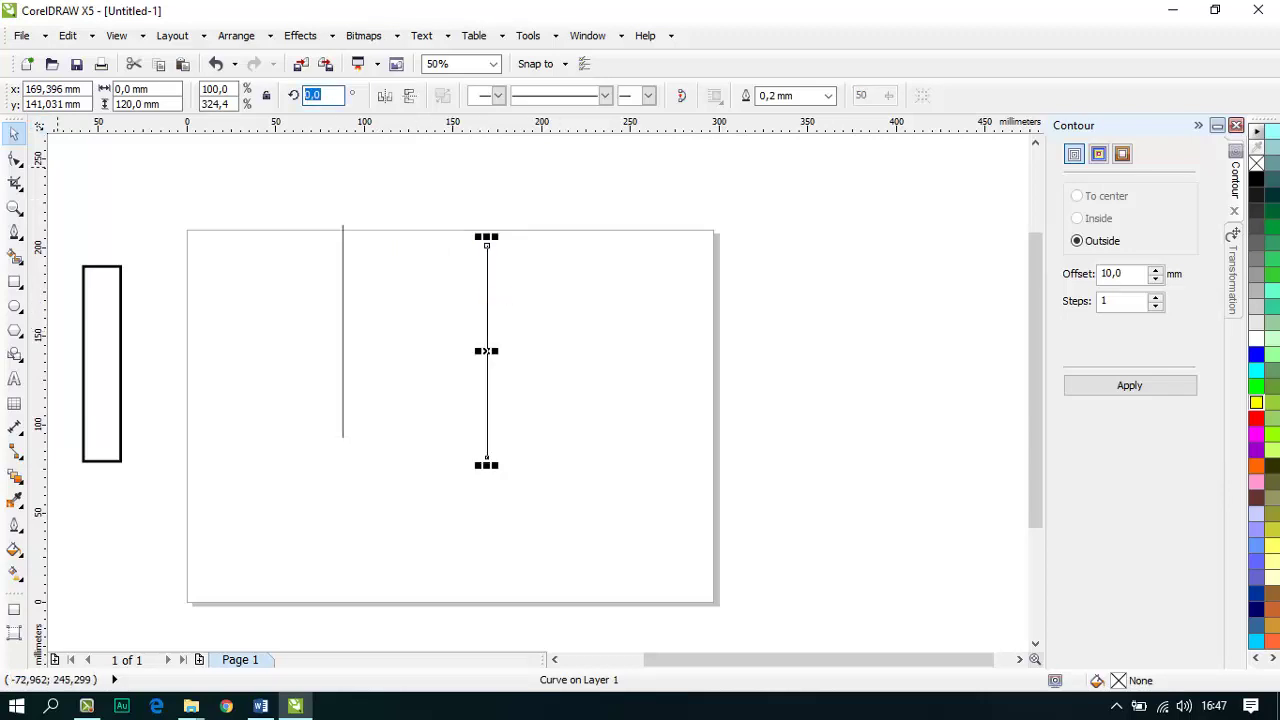
text(90)
key(Return)
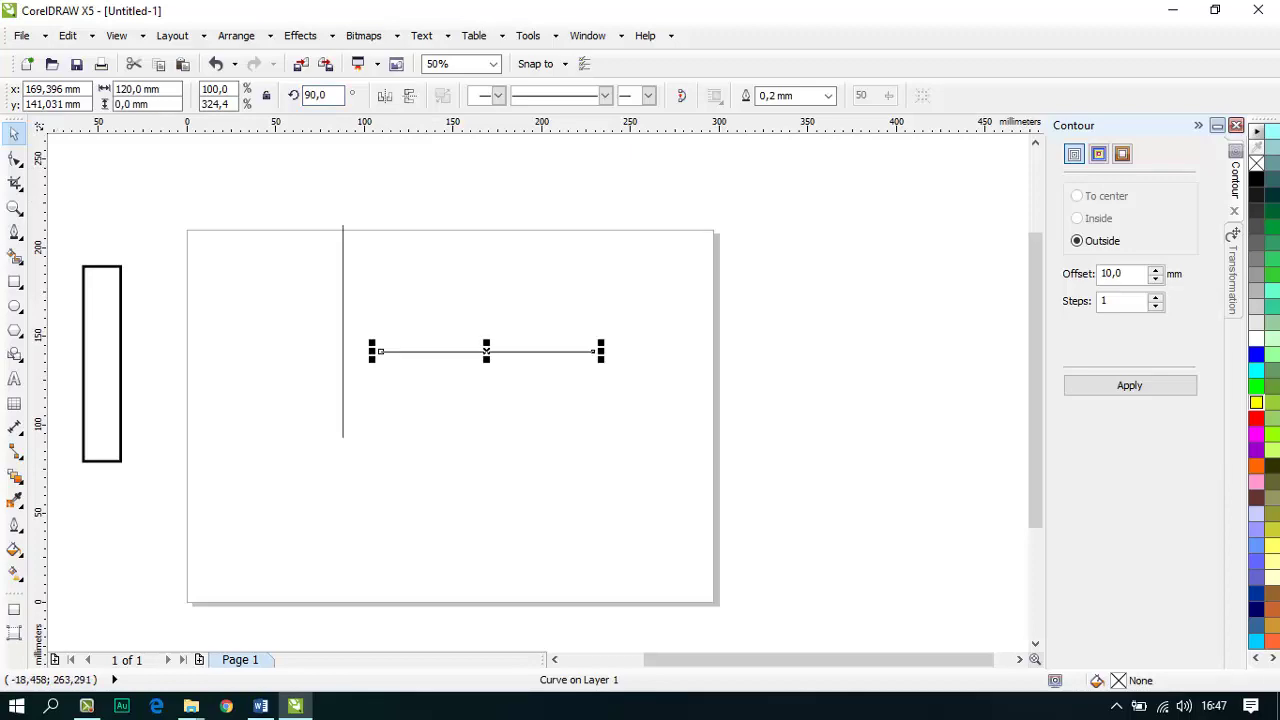
Step: Check the line length given in step 5 of the Word instructions, undo the accidental text change, and return to CorelDRAW
click(261, 706)
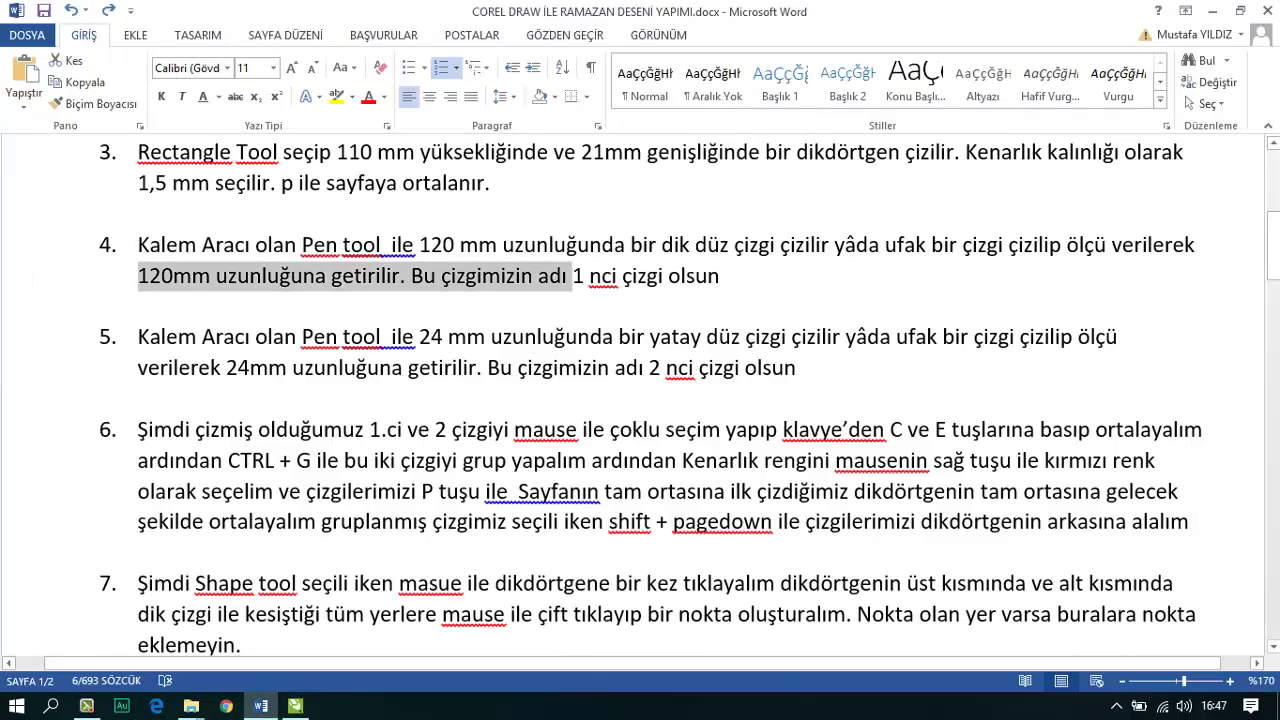
drag(419, 338, 442, 338)
key(Tab)
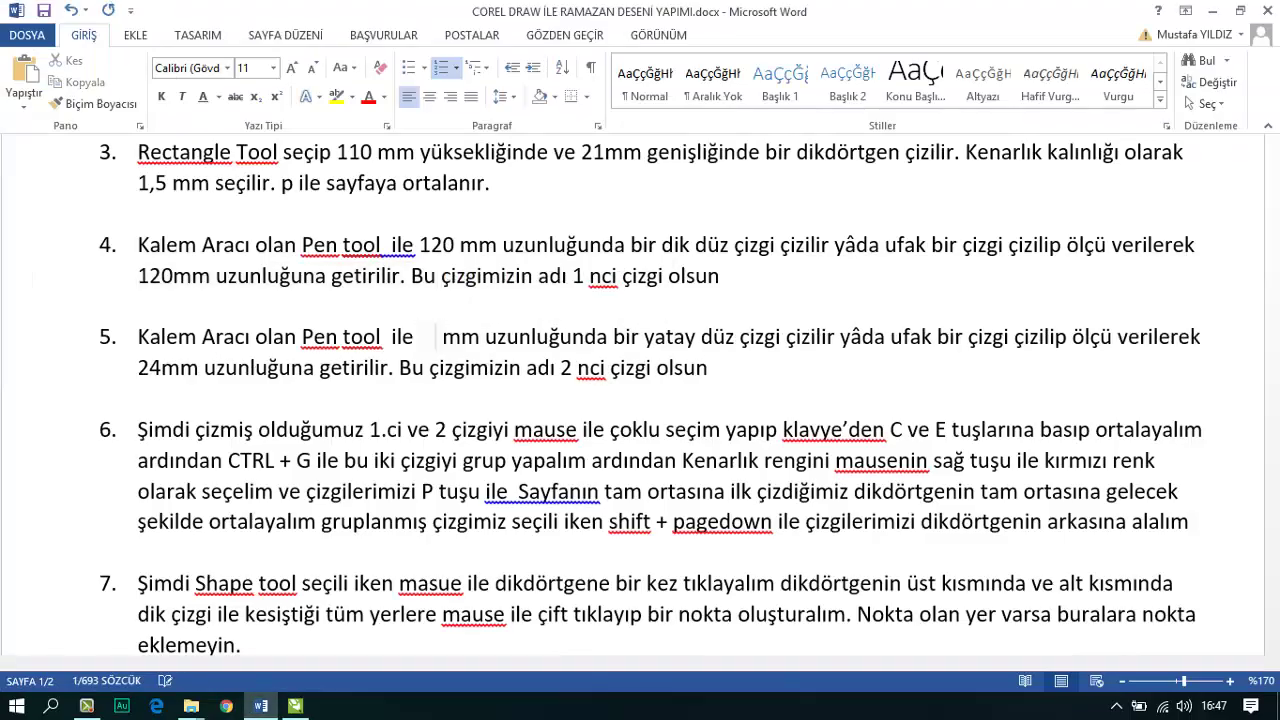
key(ctrl+z)
click(295, 706)
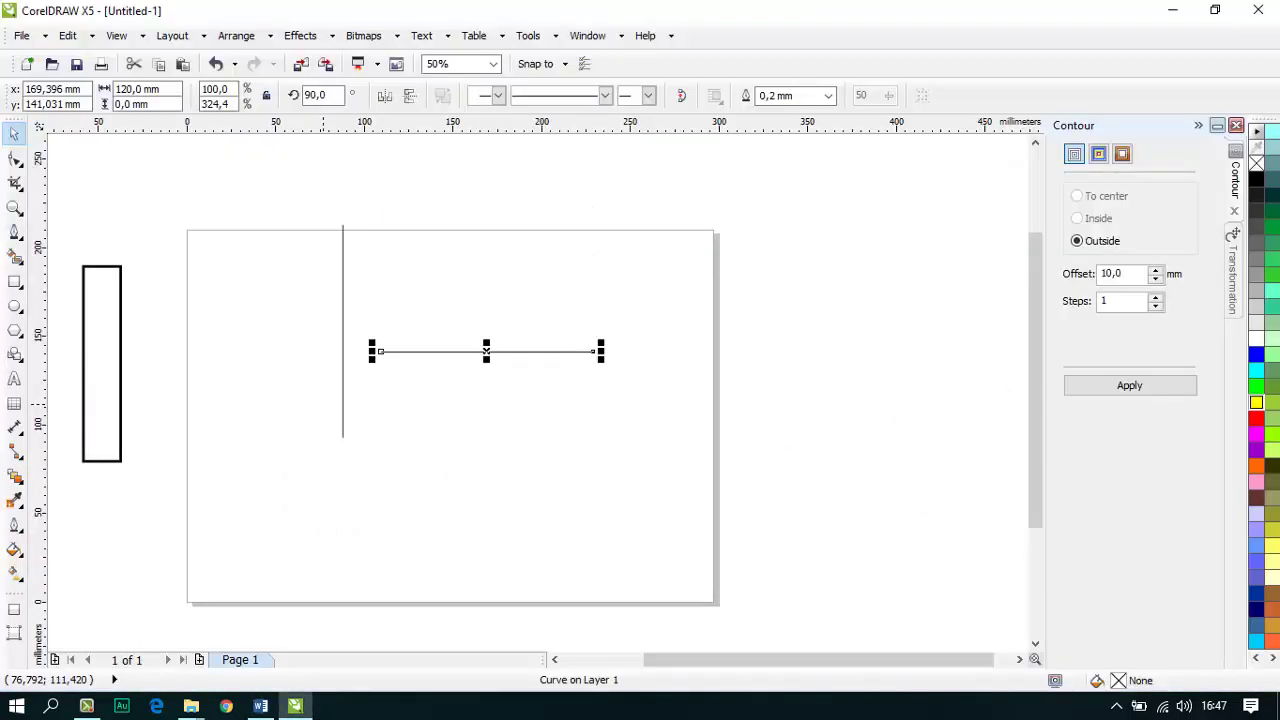
Step: Set the rotated horizontal line's length to 24 mm
double_click(140, 89)
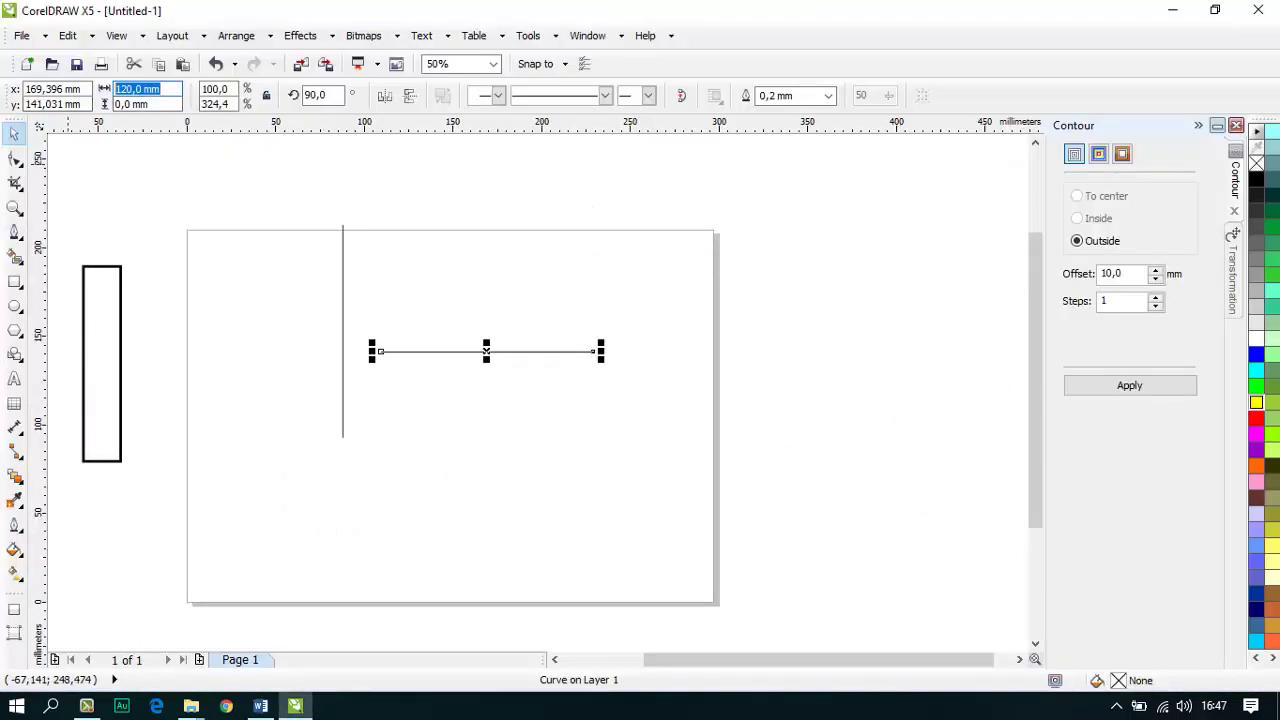
text(24)
key(Return)
key(Escape)
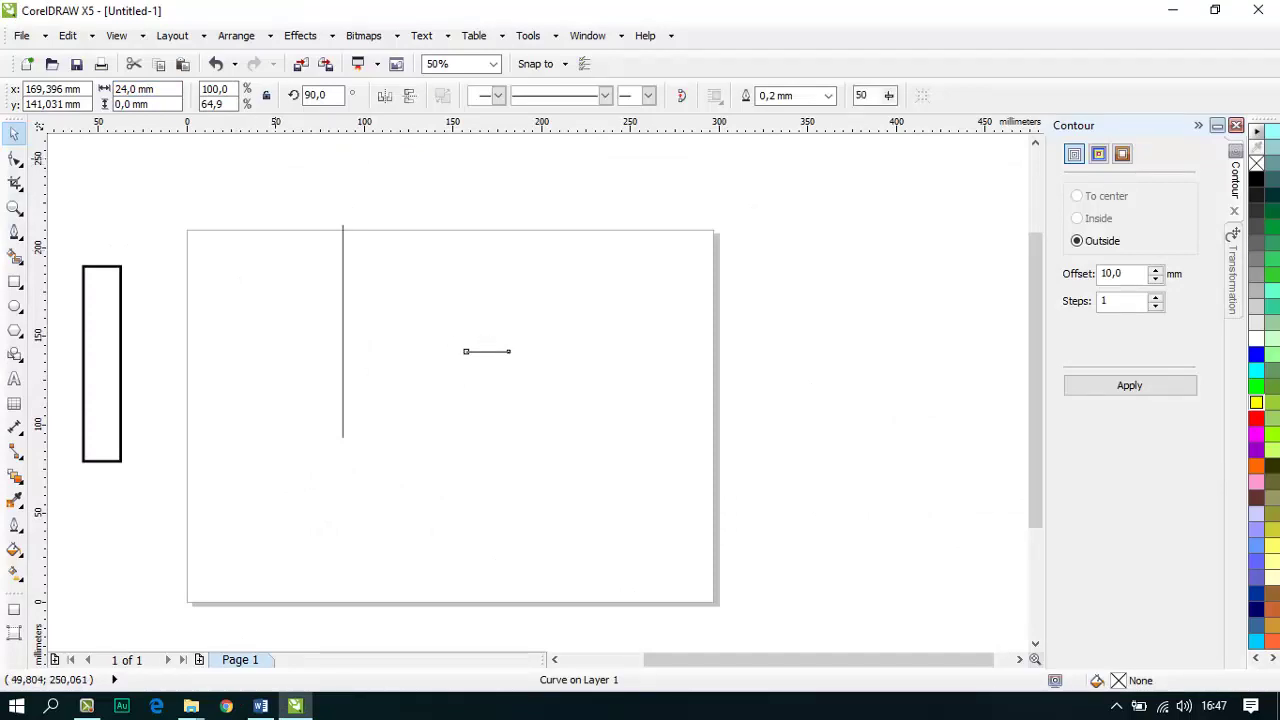
Step: Draw a horizontal straight line about 34 mm long with the Pen tool, just above the existing short horizontal line
click(14, 232)
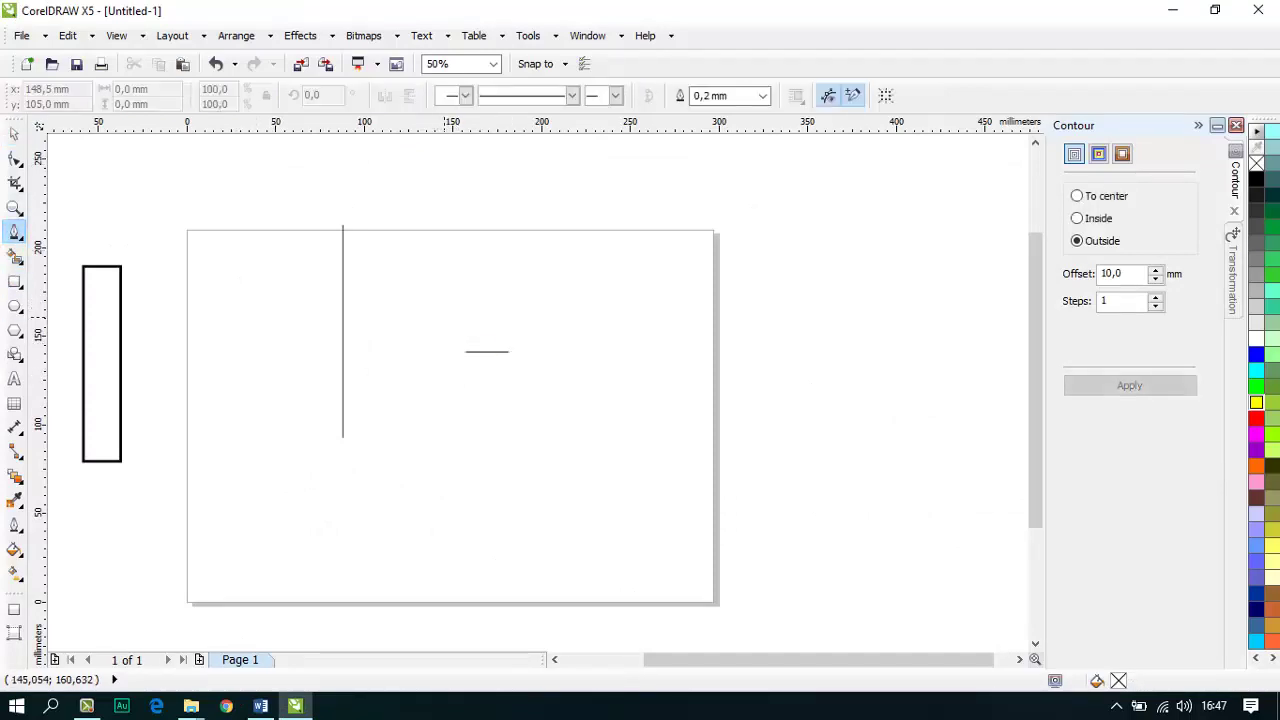
click(448, 313)
click(513, 313)
key(space)
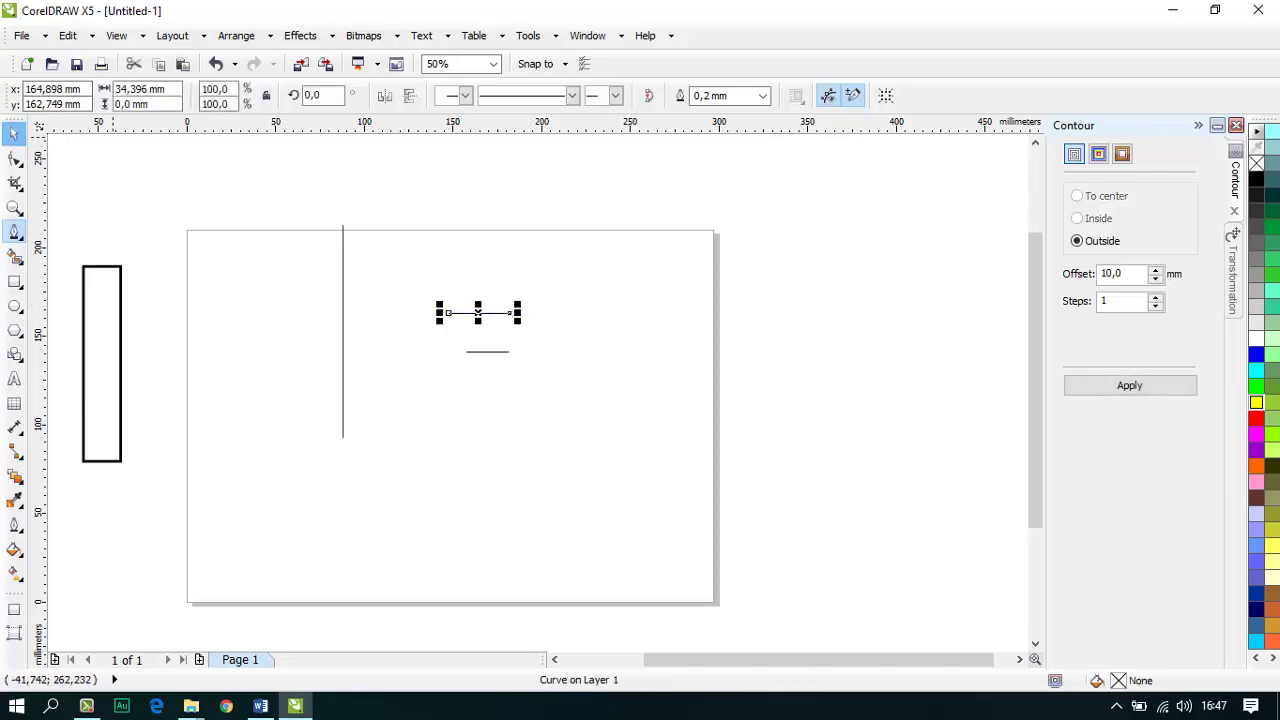
Step: Set the length of the newly drawn horizontal line to 24 mm and deselect it
click(14, 134)
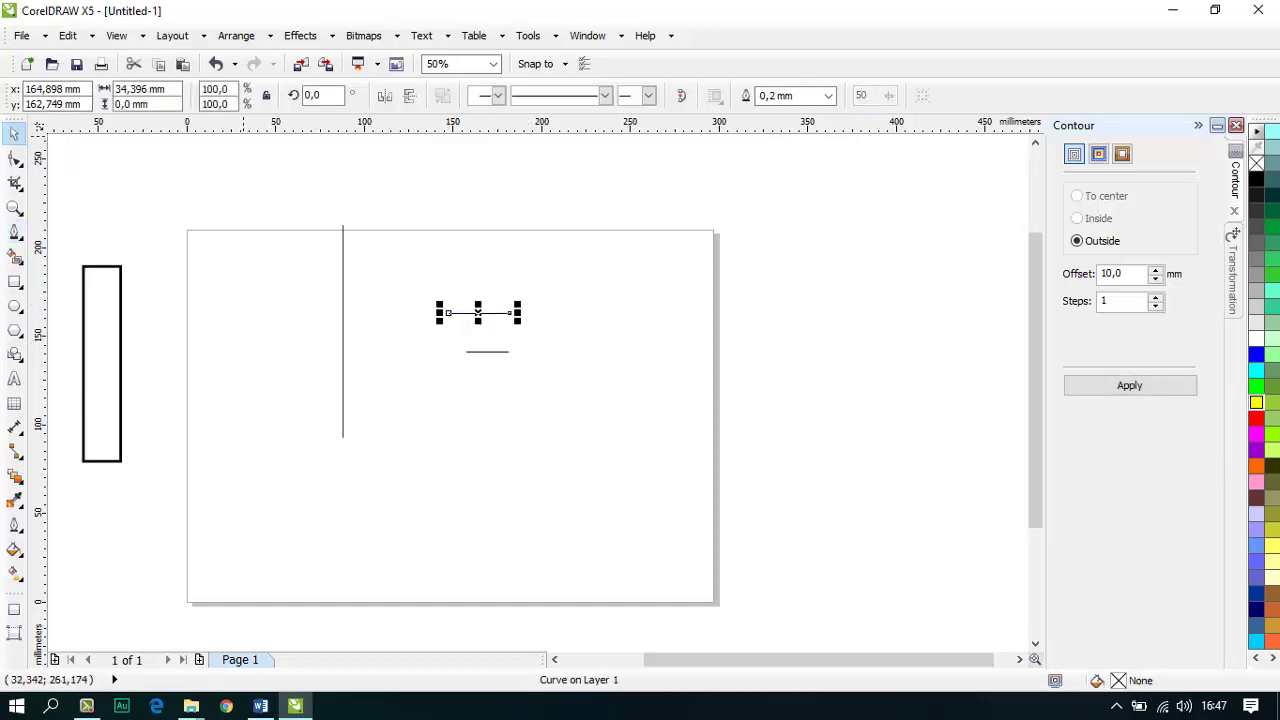
drag(172, 89, 92, 92)
text(24)
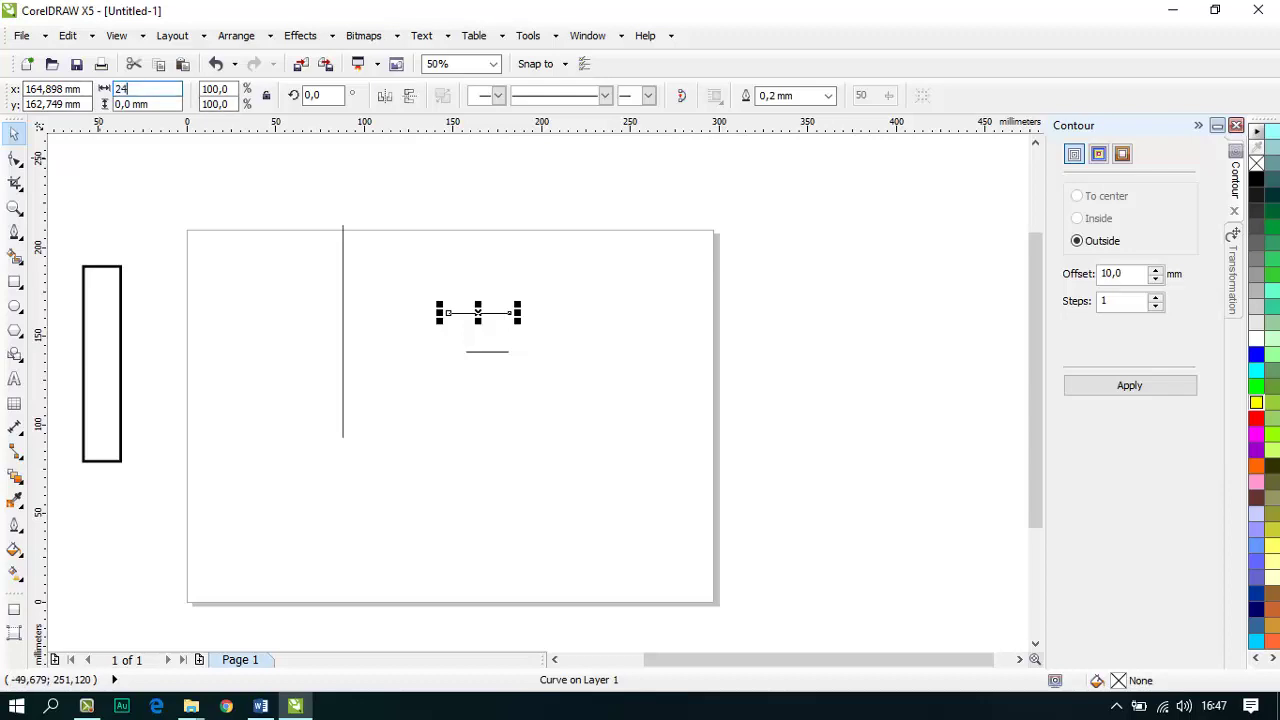
key(Return)
key(Escape)
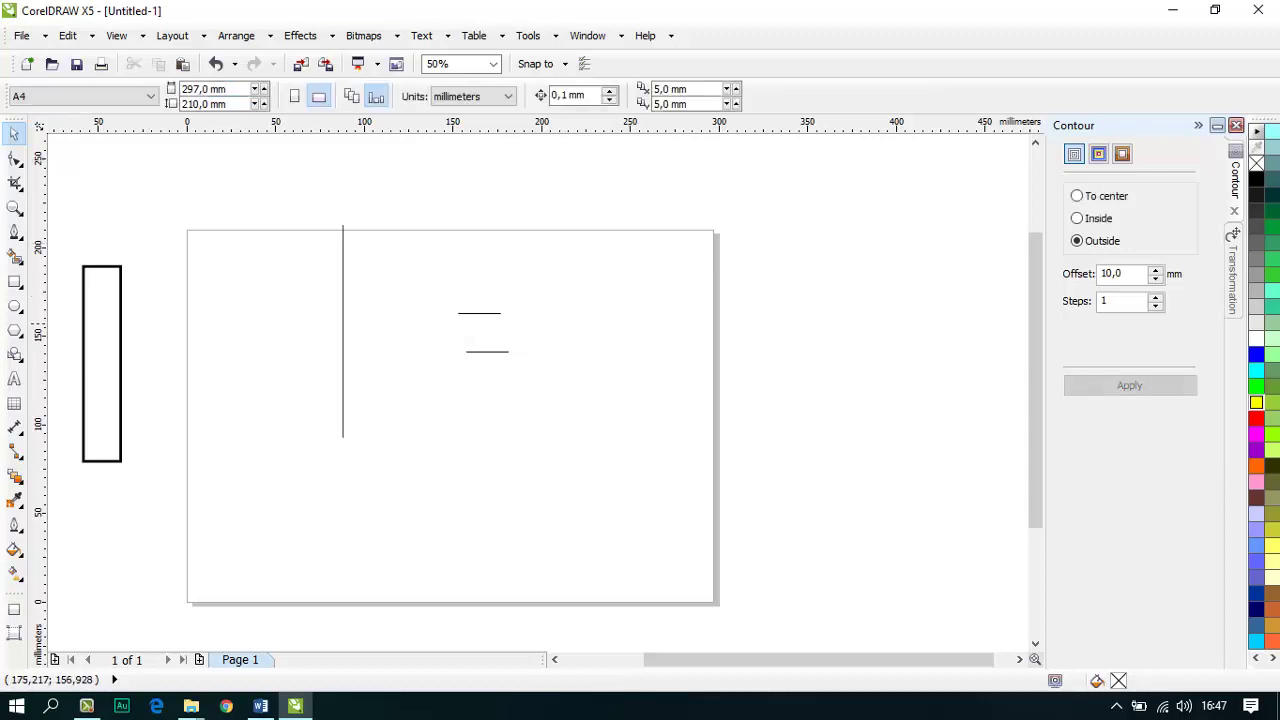
Step: Delete the lower of the two short horizontal lines, the one made from the rotated copy
scroll(489, 320, up, 2)
click(525, 381)
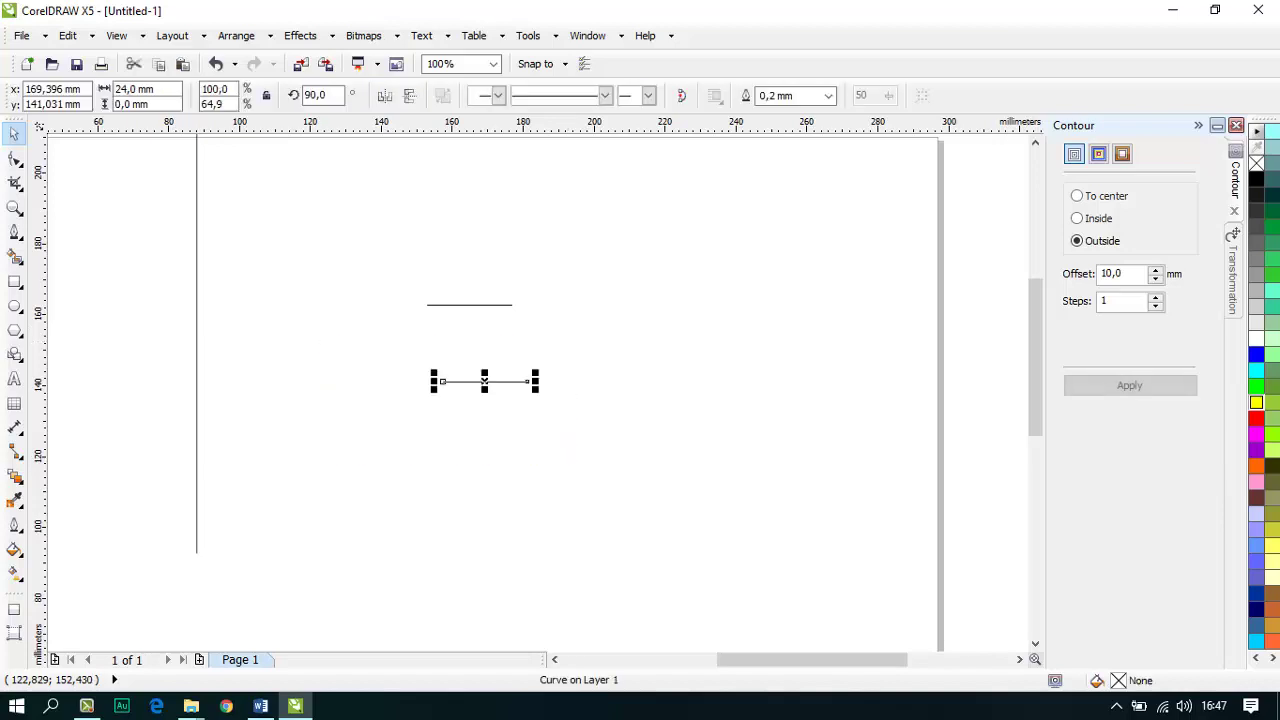
key(Delete)
scroll(569, 427, down, 2)
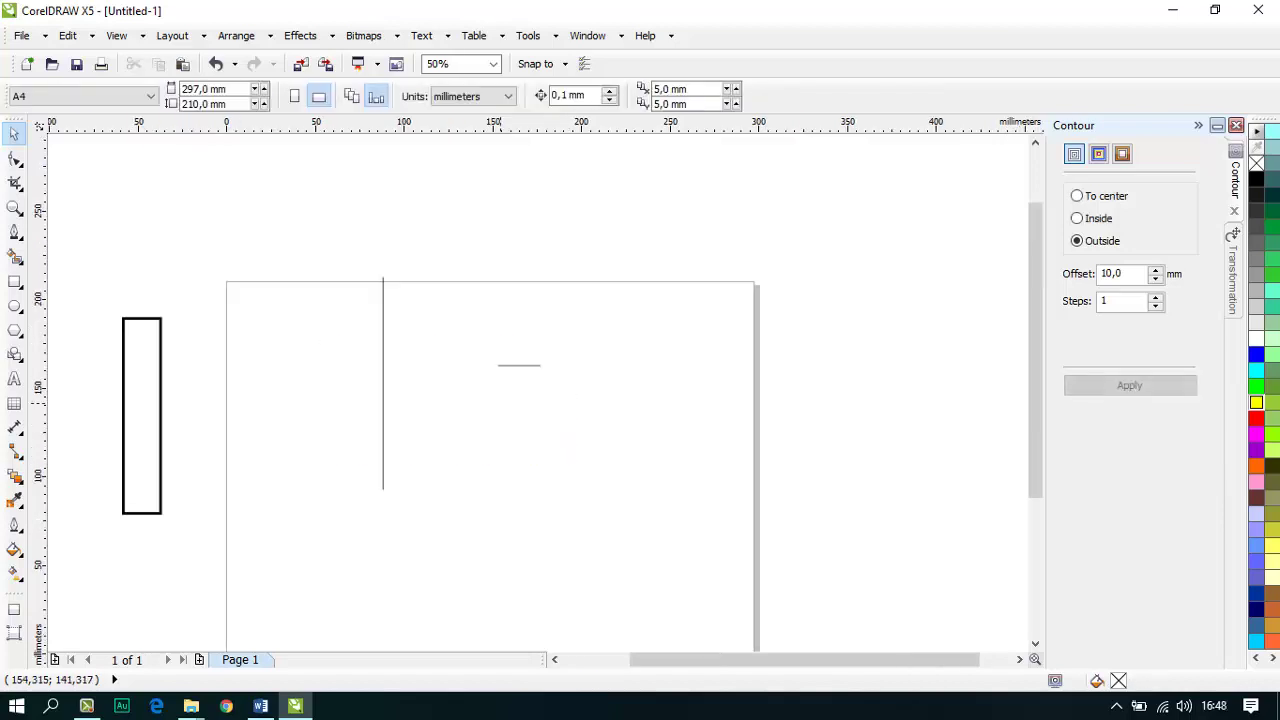
Step: Compare the remaining short line with step 5 of the Word instructions and read step 6
key(alt+Tab)
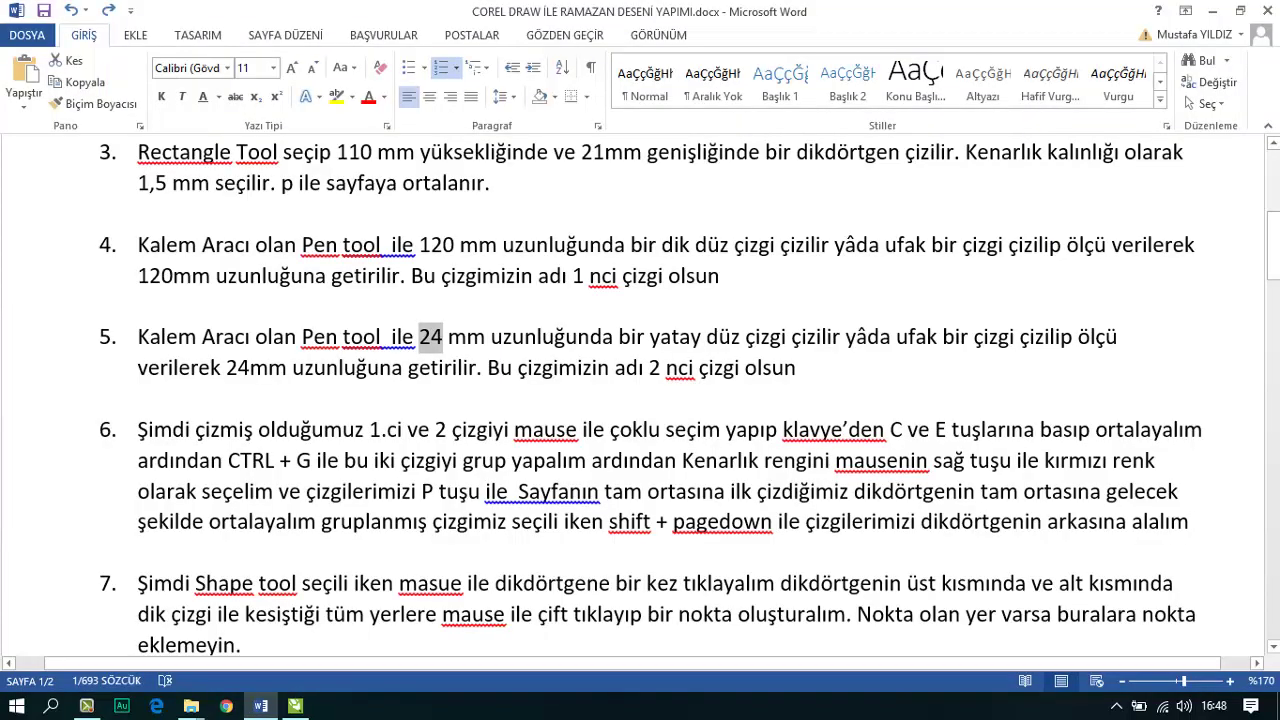
key(alt+Tab)
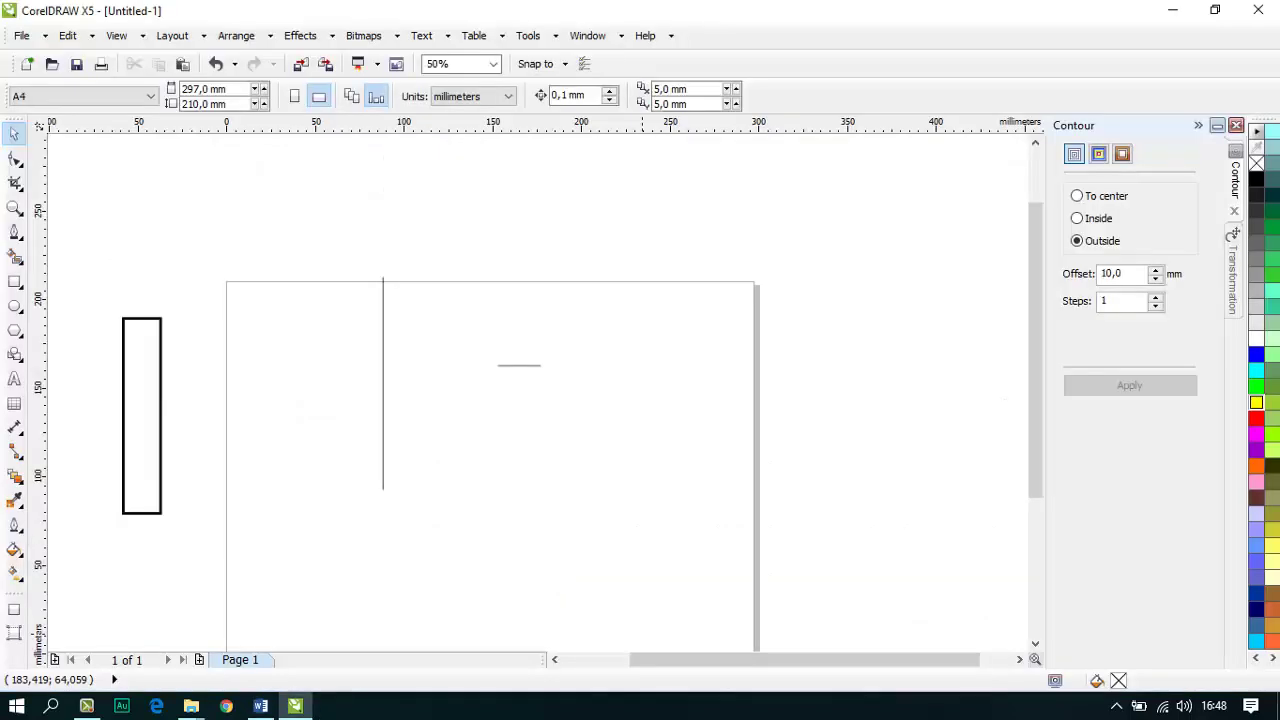
drag(626, 414, 480, 352)
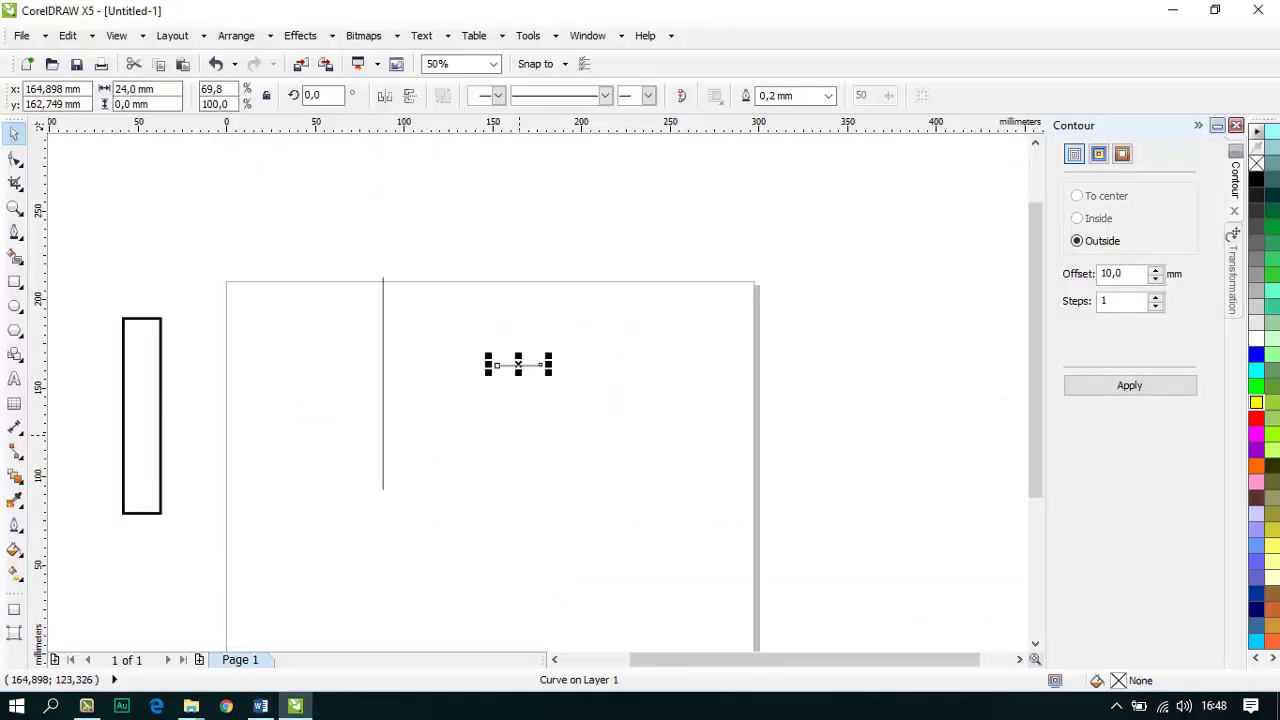
key(alt+Tab)
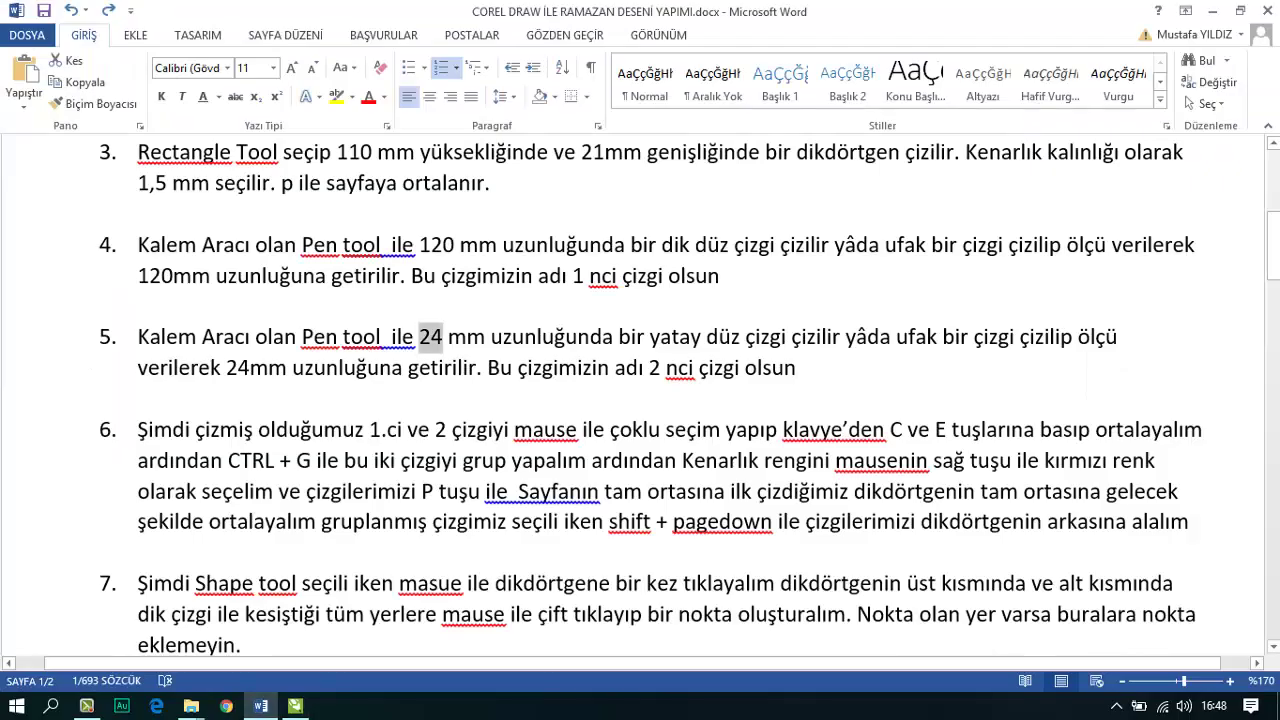
click(398, 430)
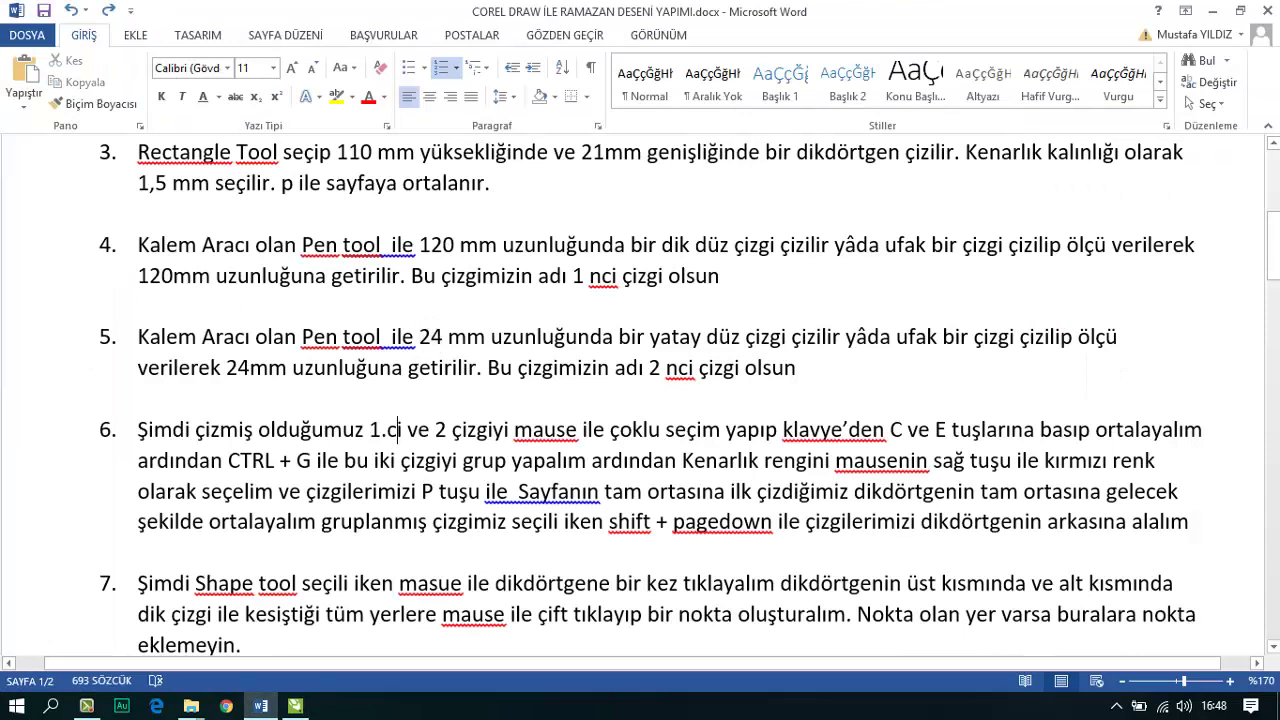
scroll(640, 400, down, 1)
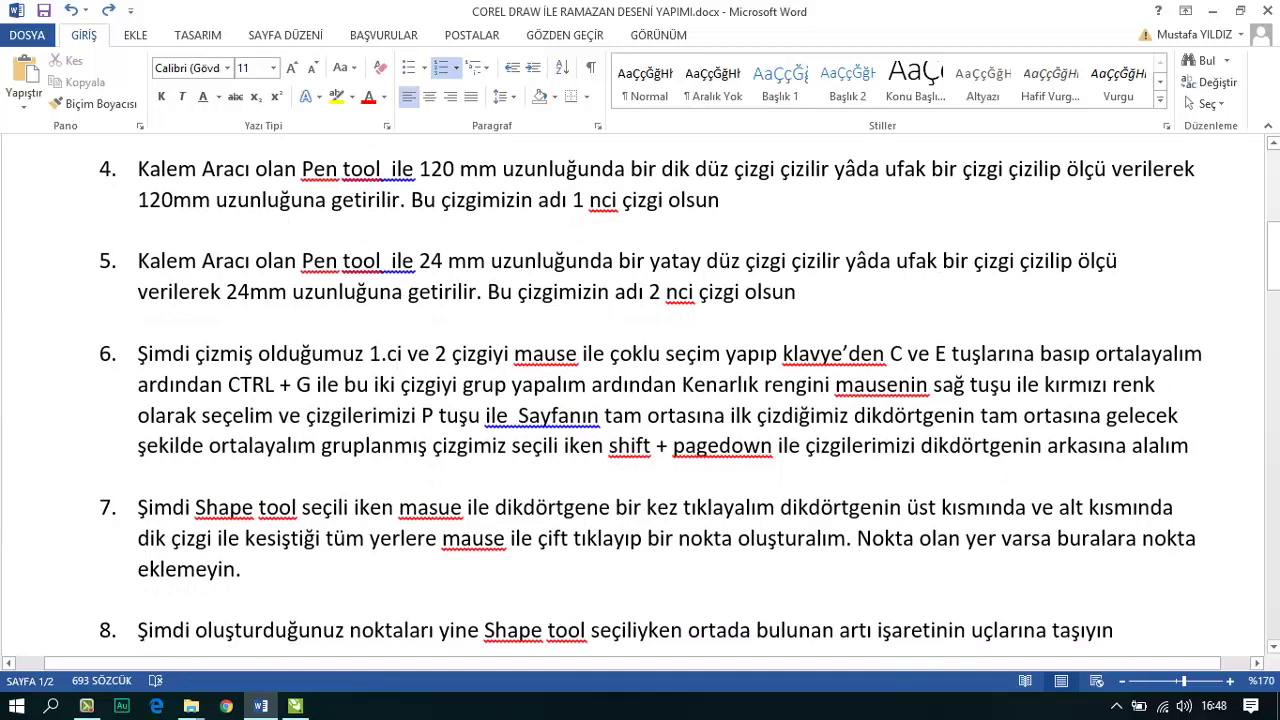
Step: Switch back to CorelDRAW and align the centres of the vertical and horizontal lines both horizontally and vertically to form a cross
key(alt+Tab)
drag(313, 216, 602, 573)
key(c)
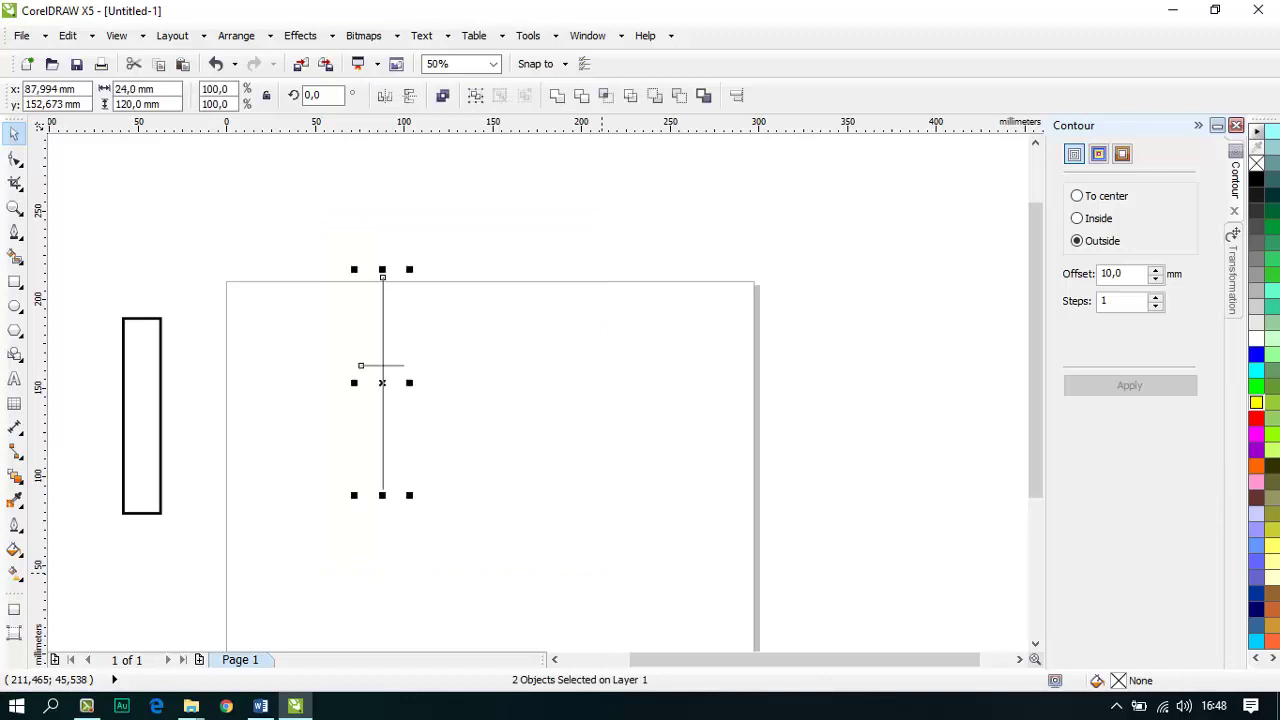
key(e)
click(519, 270)
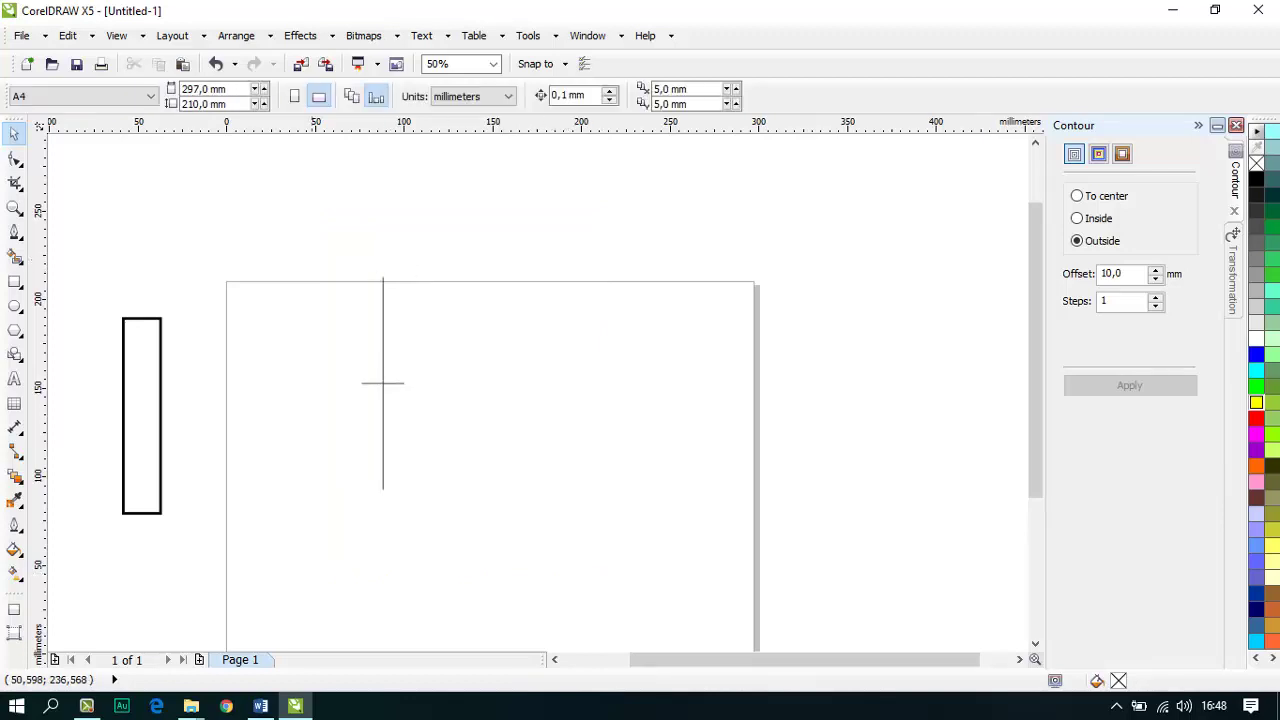
Step: Group the two crossed lines and move the group about 48 mm to the right and 28 mm down
drag(312, 225, 452, 572)
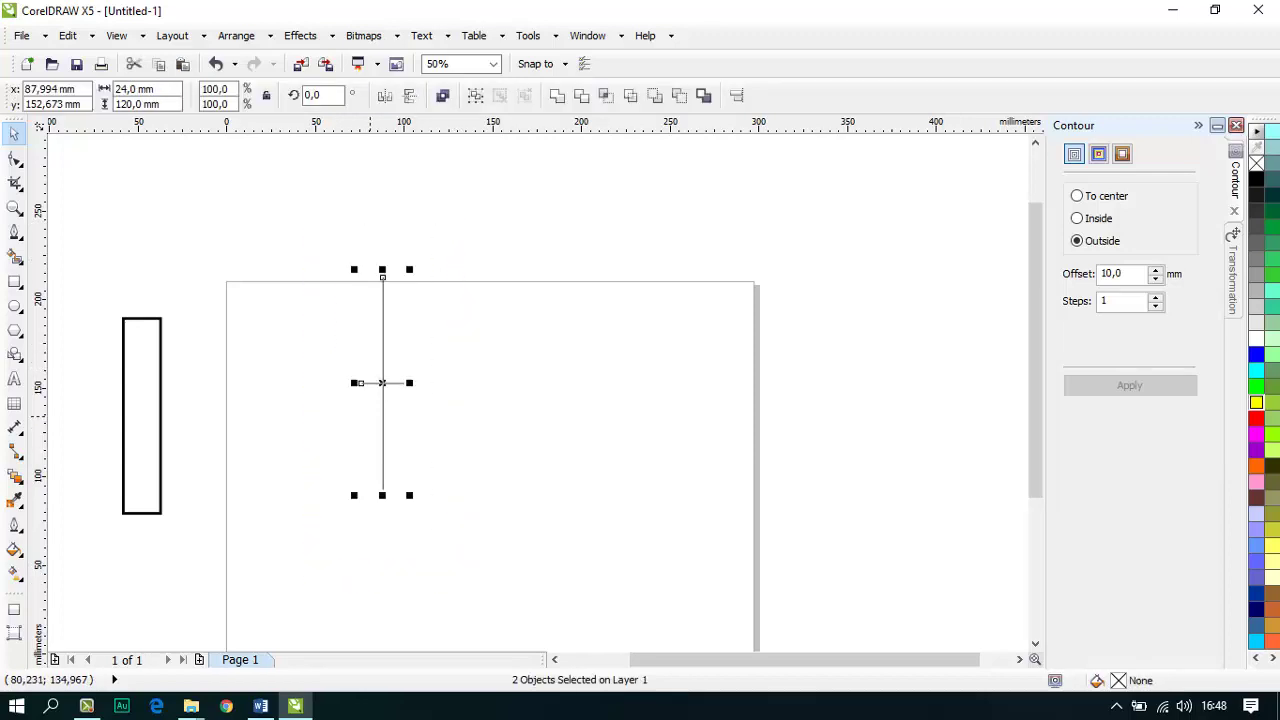
key(ctrl+g)
drag(382, 383, 466, 433)
Step: Check the grouping and outline colour instructions of step 6 in Word, and return to CorelDRAW
key(alt+Tab)
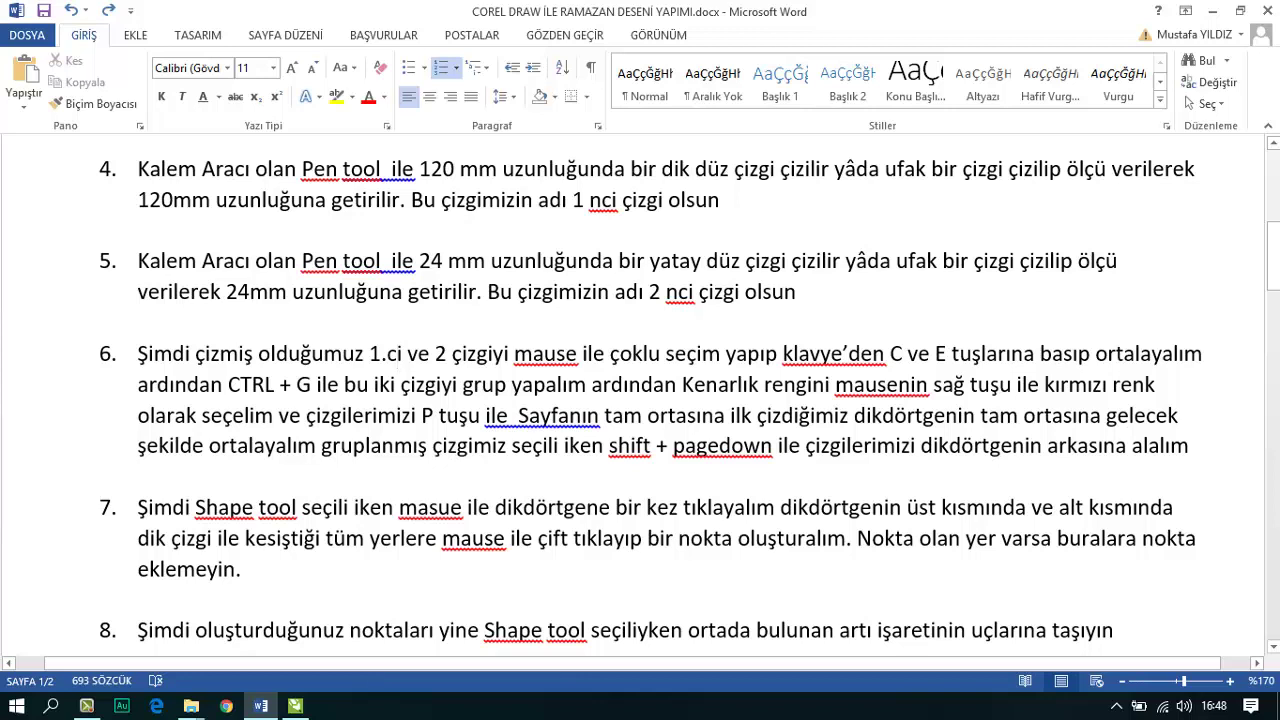
drag(297, 385, 930, 385)
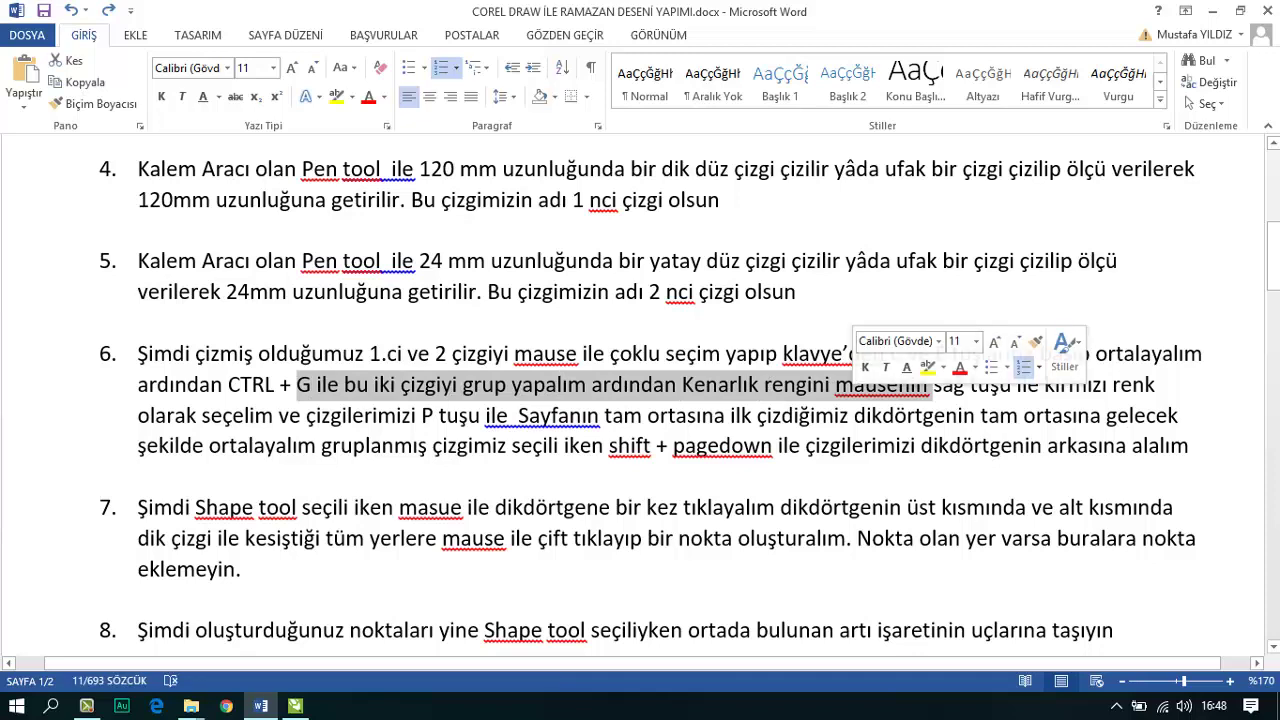
key(alt+Tab)
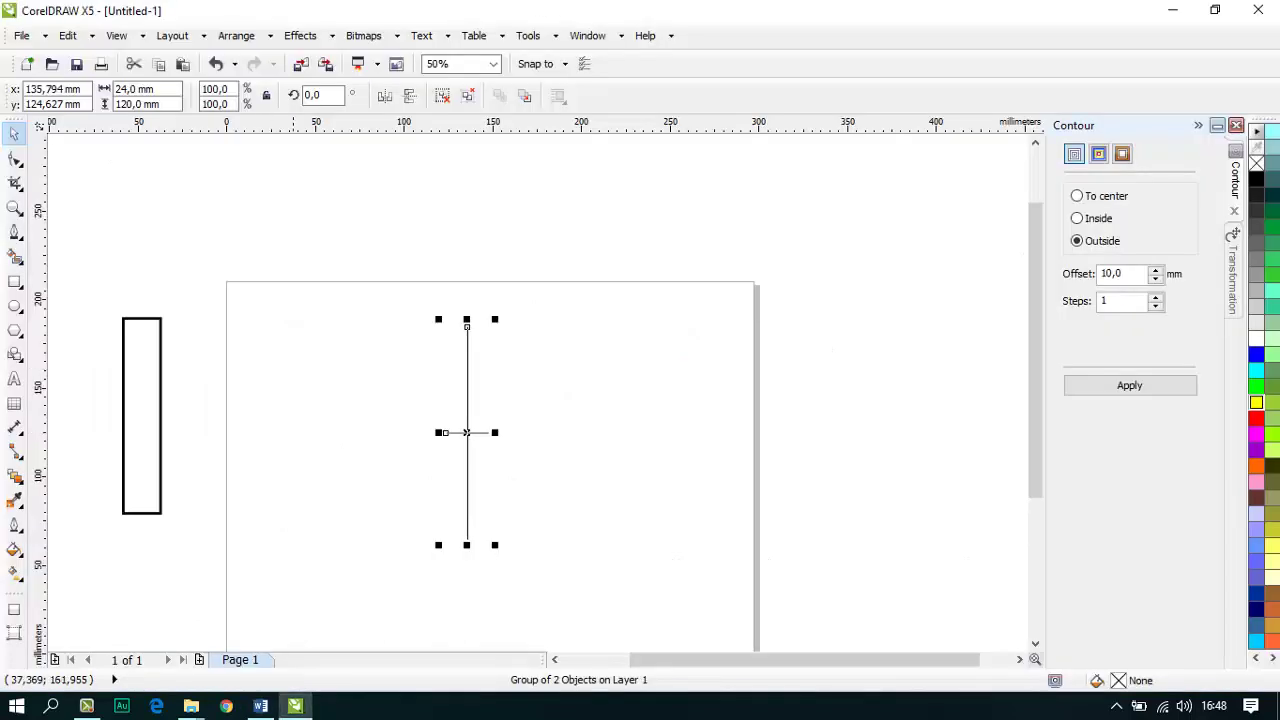
Step: Set the outline colour of the grouped cross to red (#FF0000)
click(633, 266)
scroll(394, 276, down, 1)
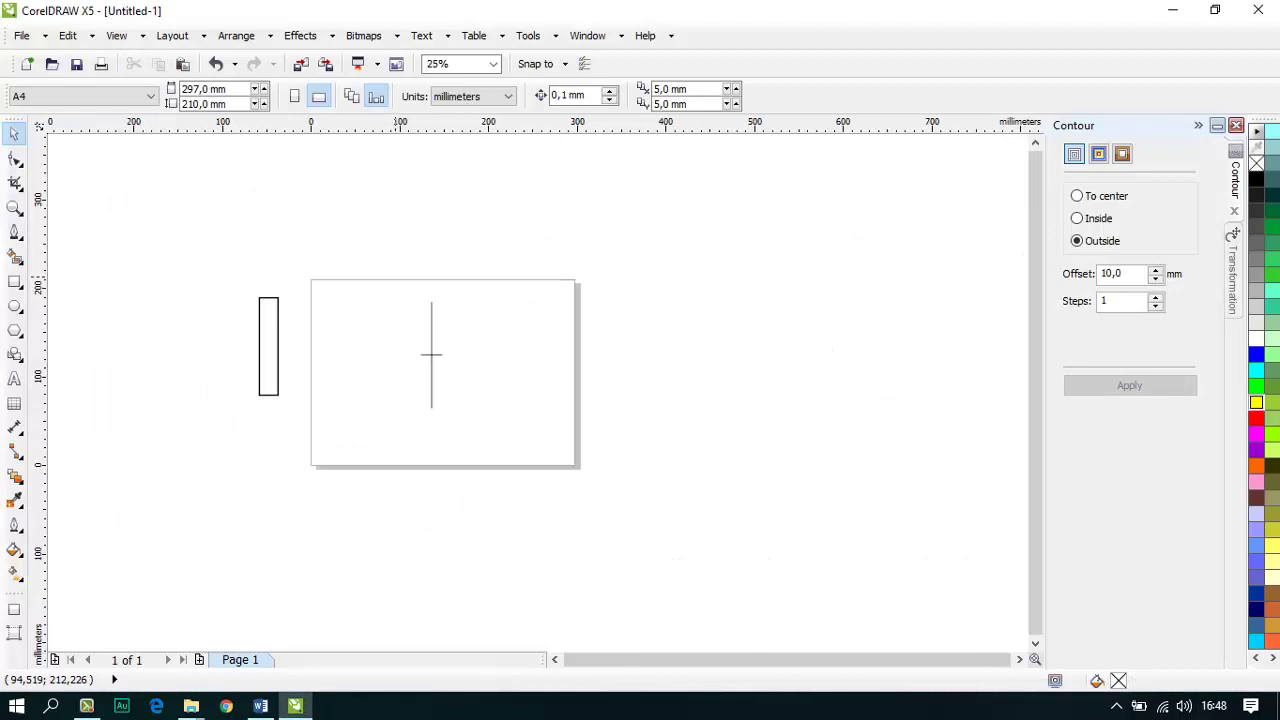
drag(375, 257, 465, 469)
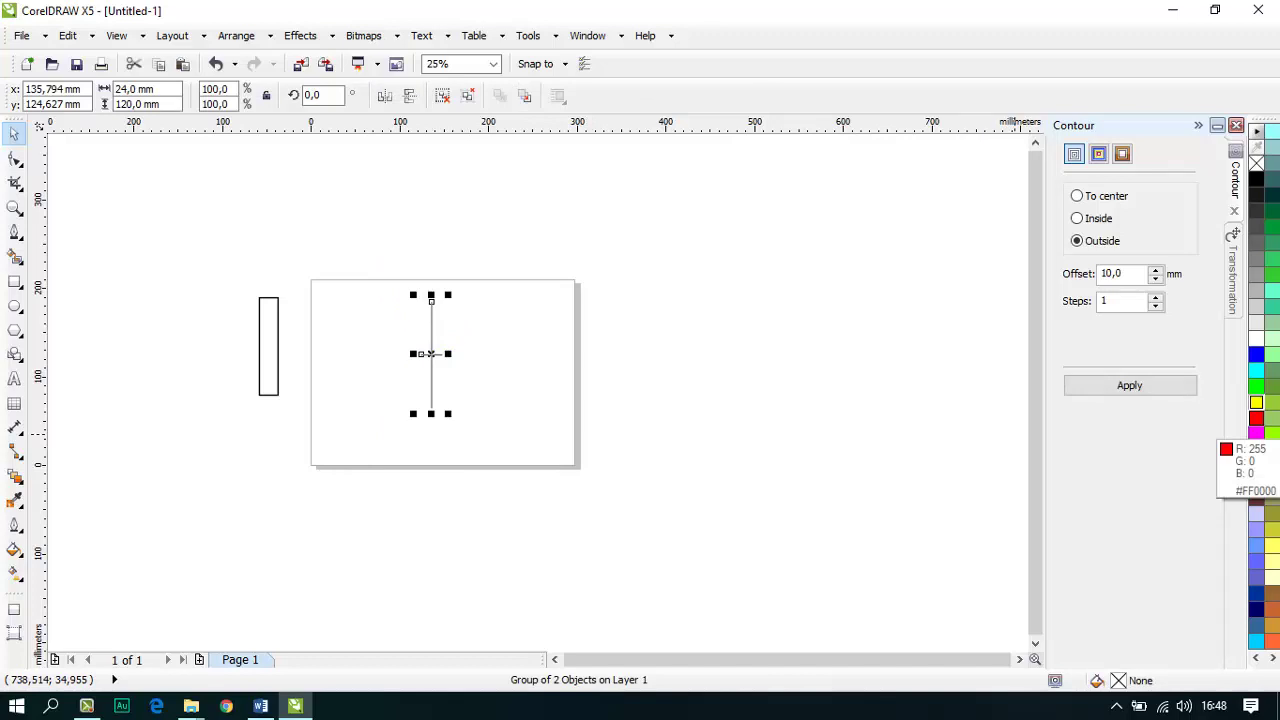
right_click(1256, 418)
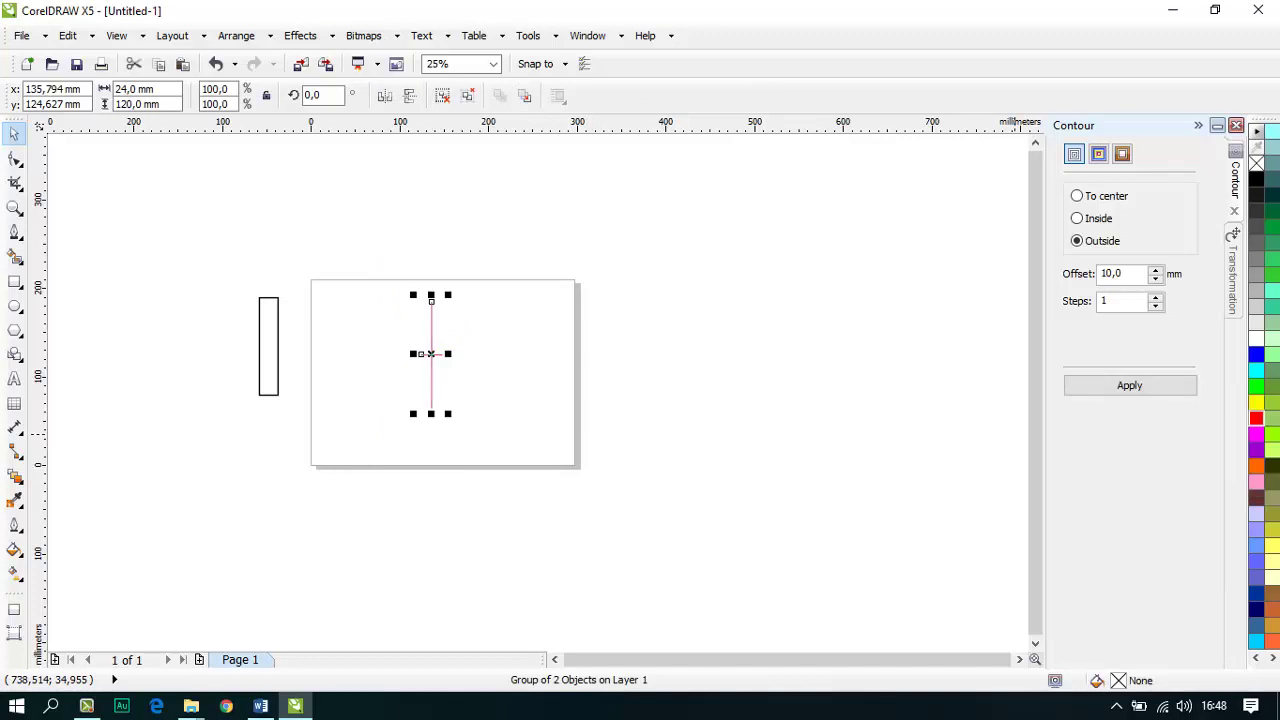
Step: Centre the red cross group on the page and leave it selected
drag(349, 251, 530, 490)
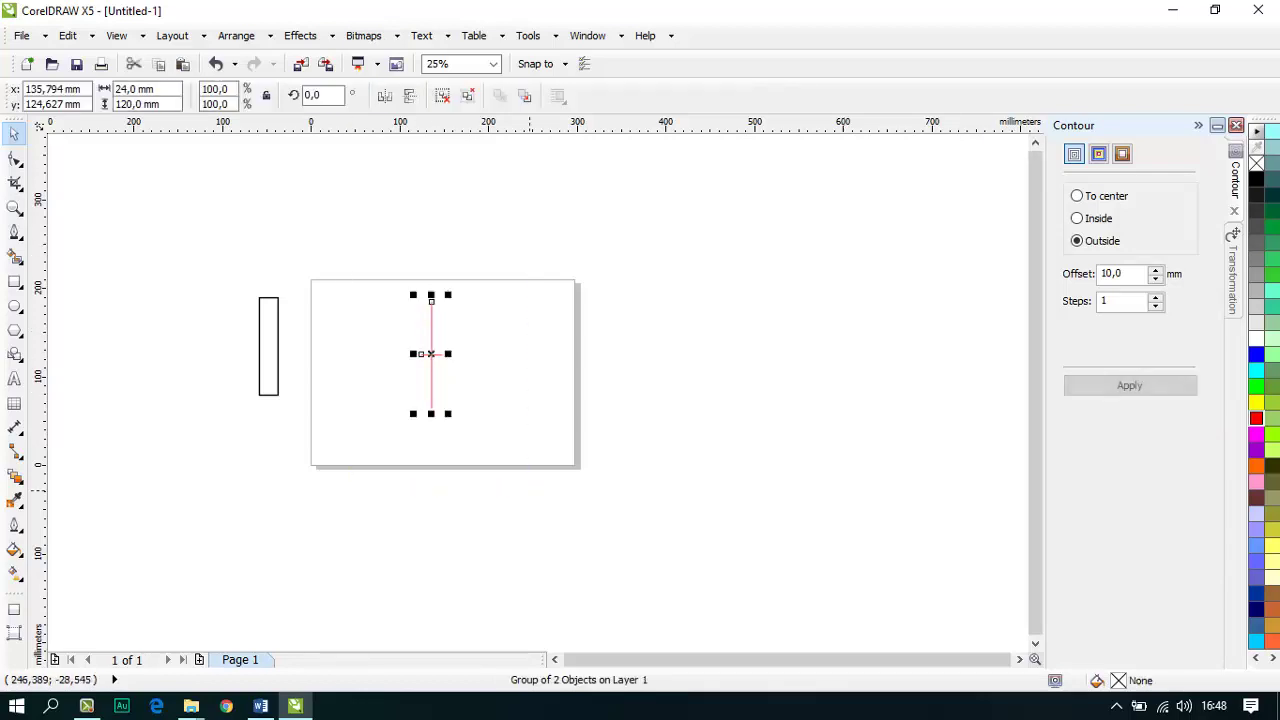
key(p)
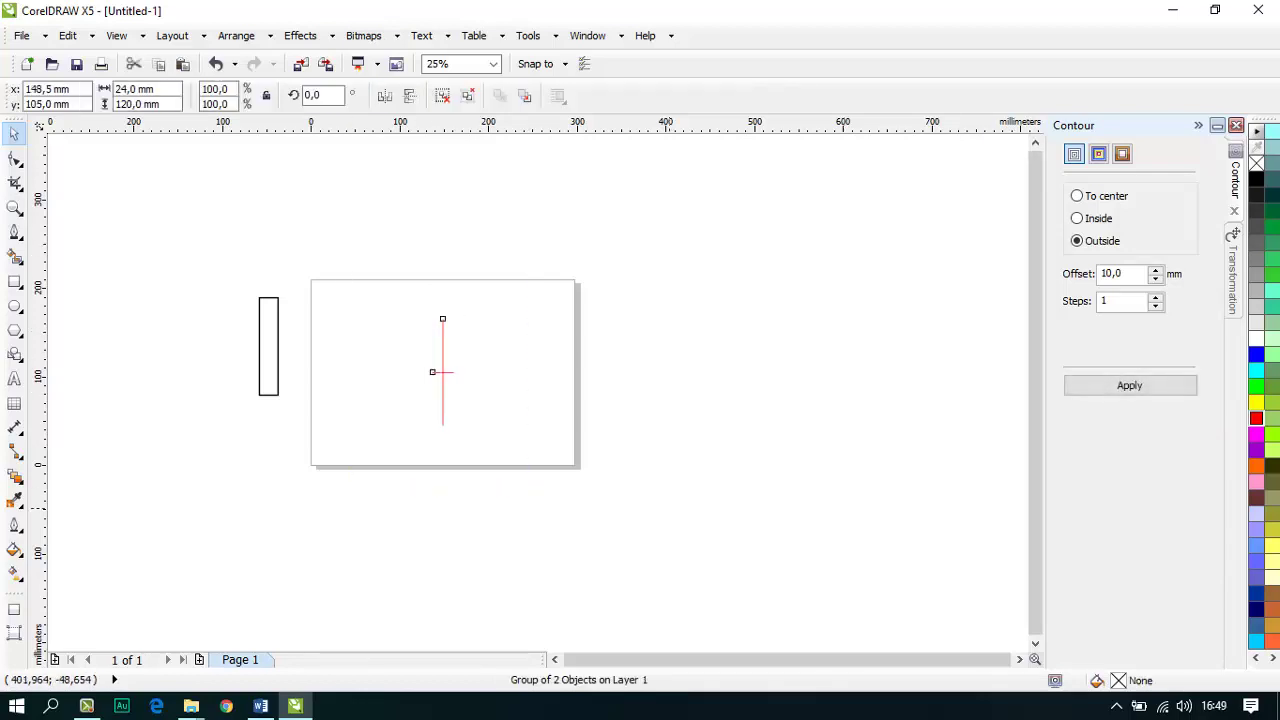
click(667, 508)
scroll(413, 368, up, 1)
drag(410, 232, 560, 535)
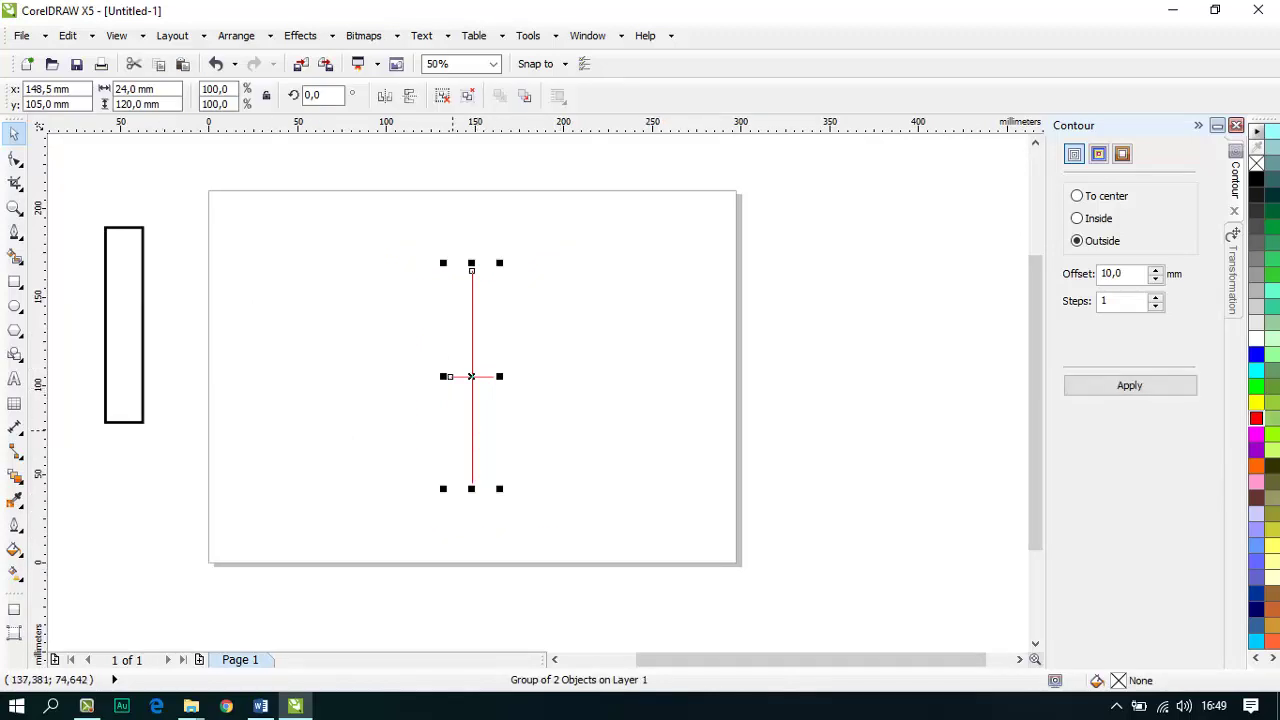
Step: Switch to Word to read the rest of step 6 and the steps that follow it, and return to CorelDRAW
click(295, 706)
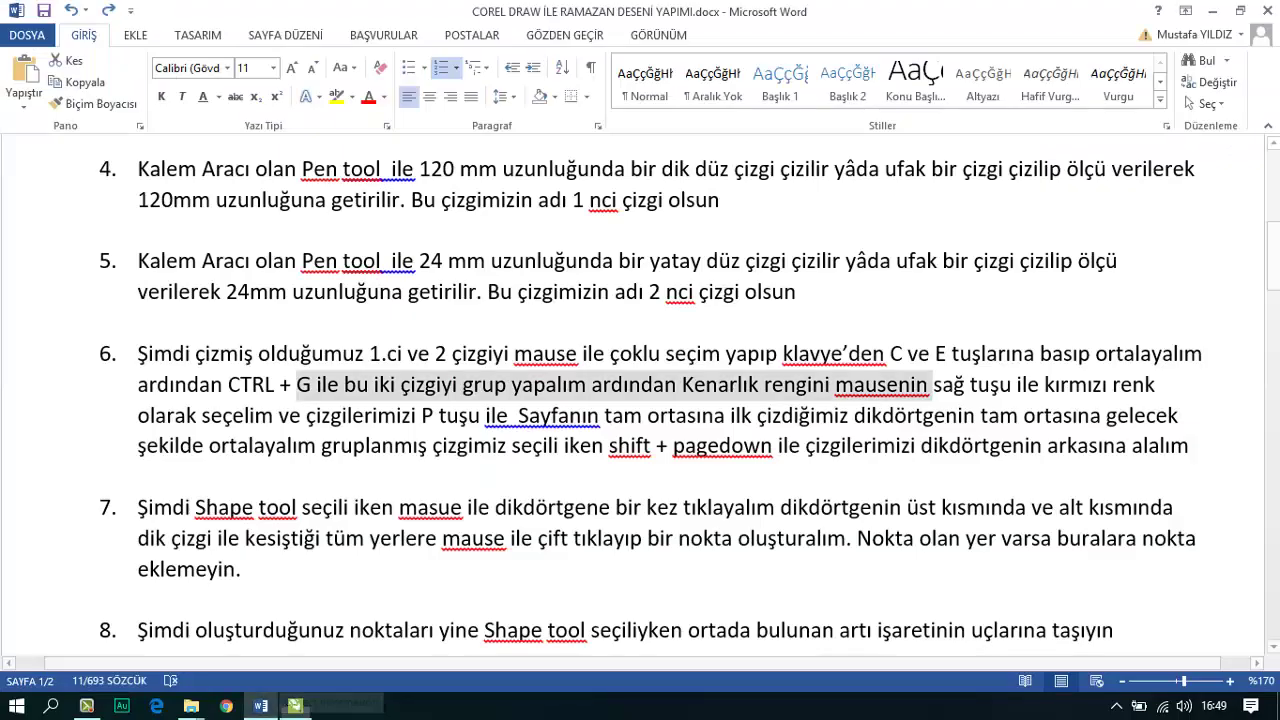
scroll(690, 394, down, 1)
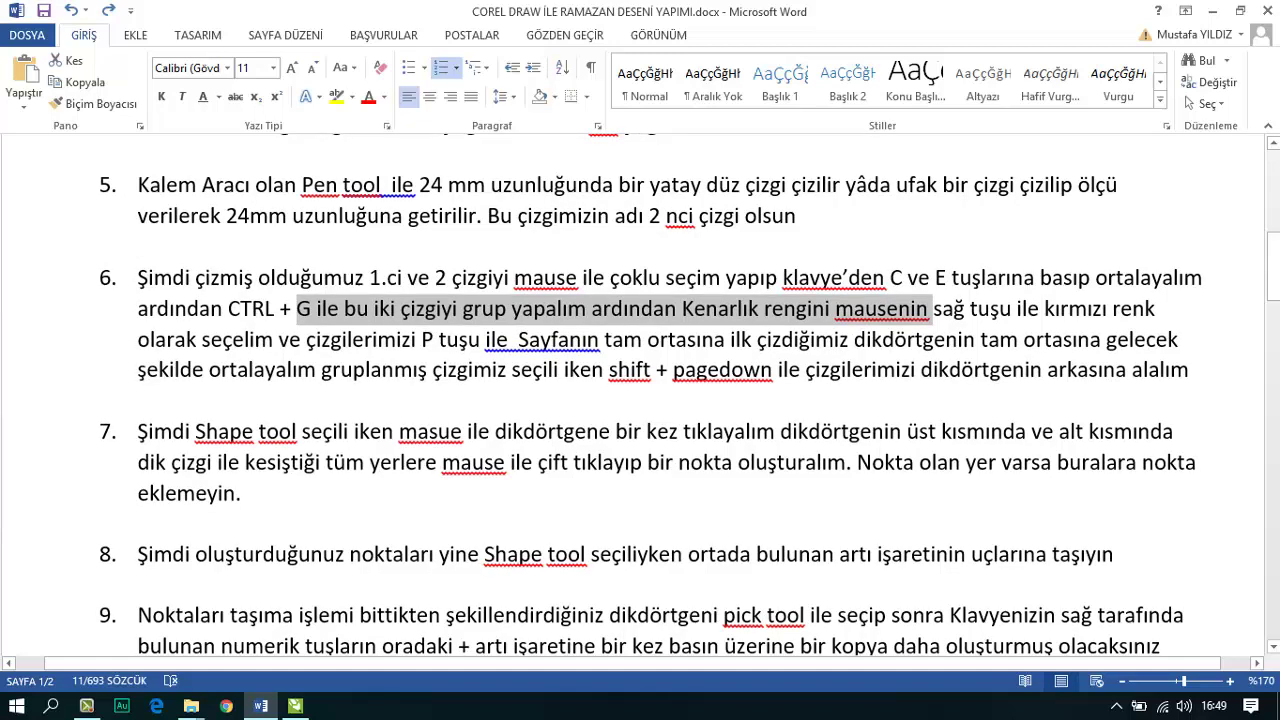
click(295, 706)
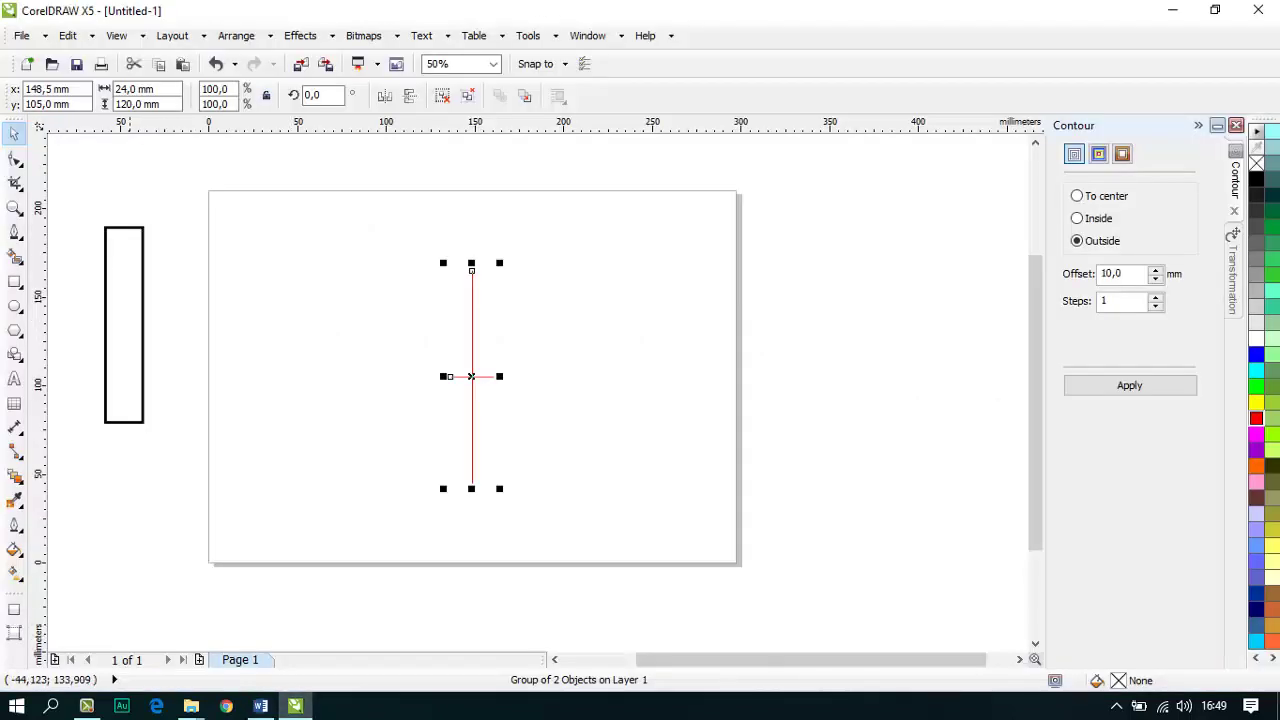
Step: Centre the 21 x 110 mm rectangle on the page so that it sits over the red cross
click(124, 325)
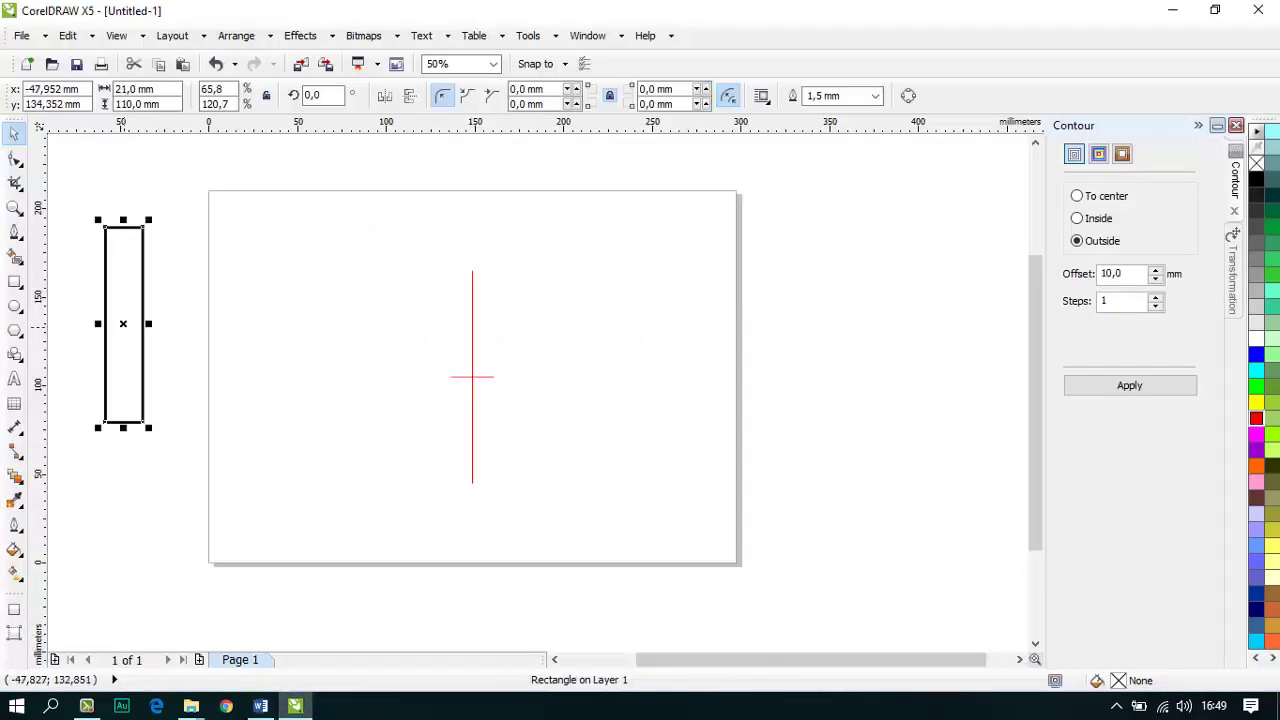
key(p)
click(604, 240)
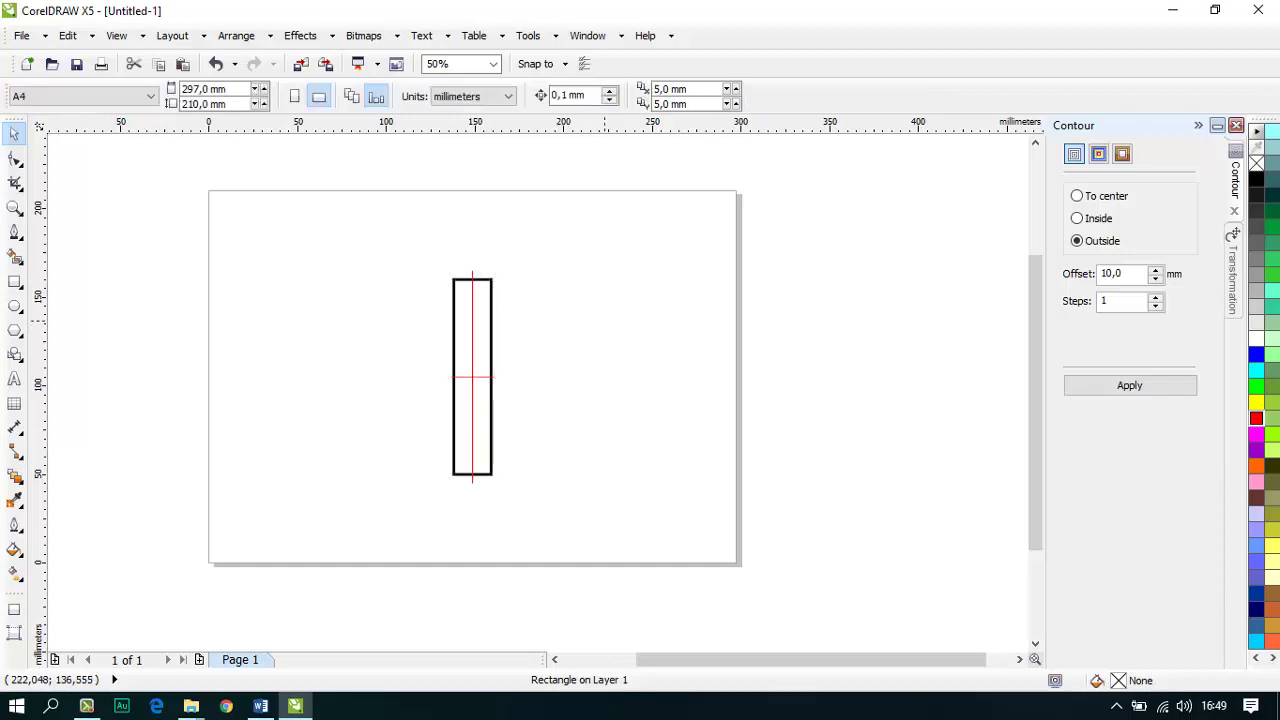
scroll(490, 312, up, 1)
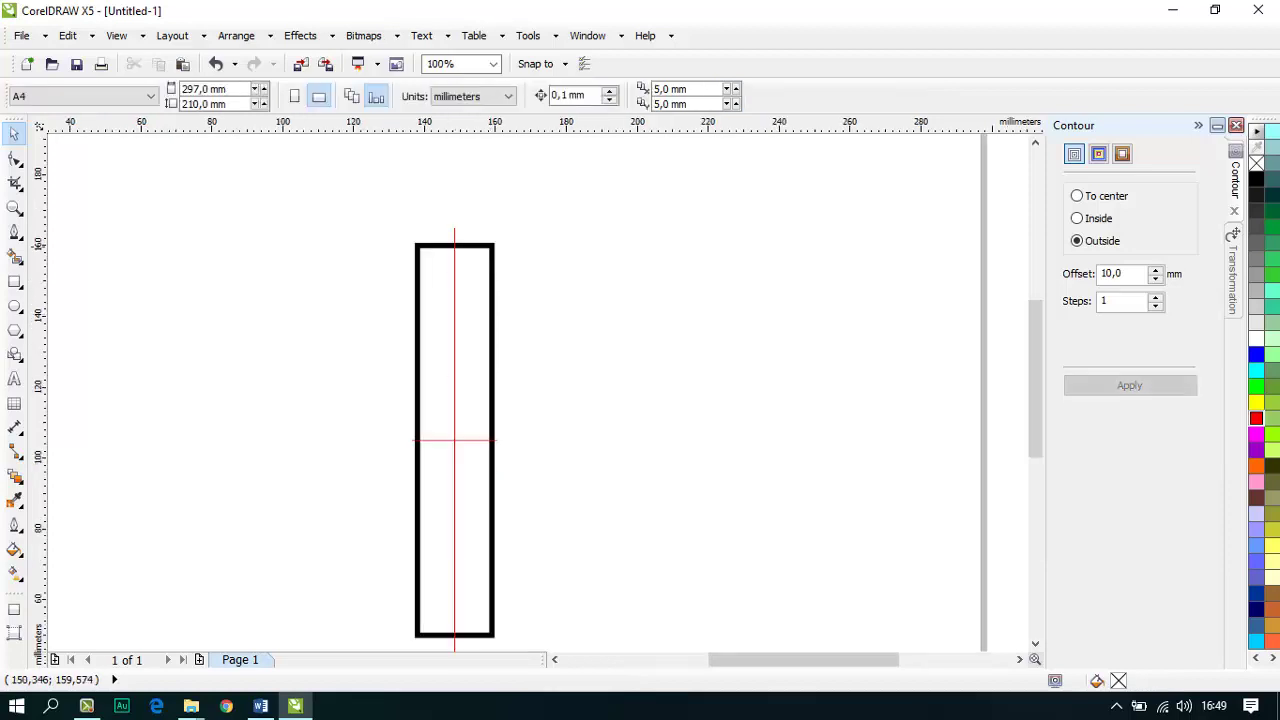
click(453, 439)
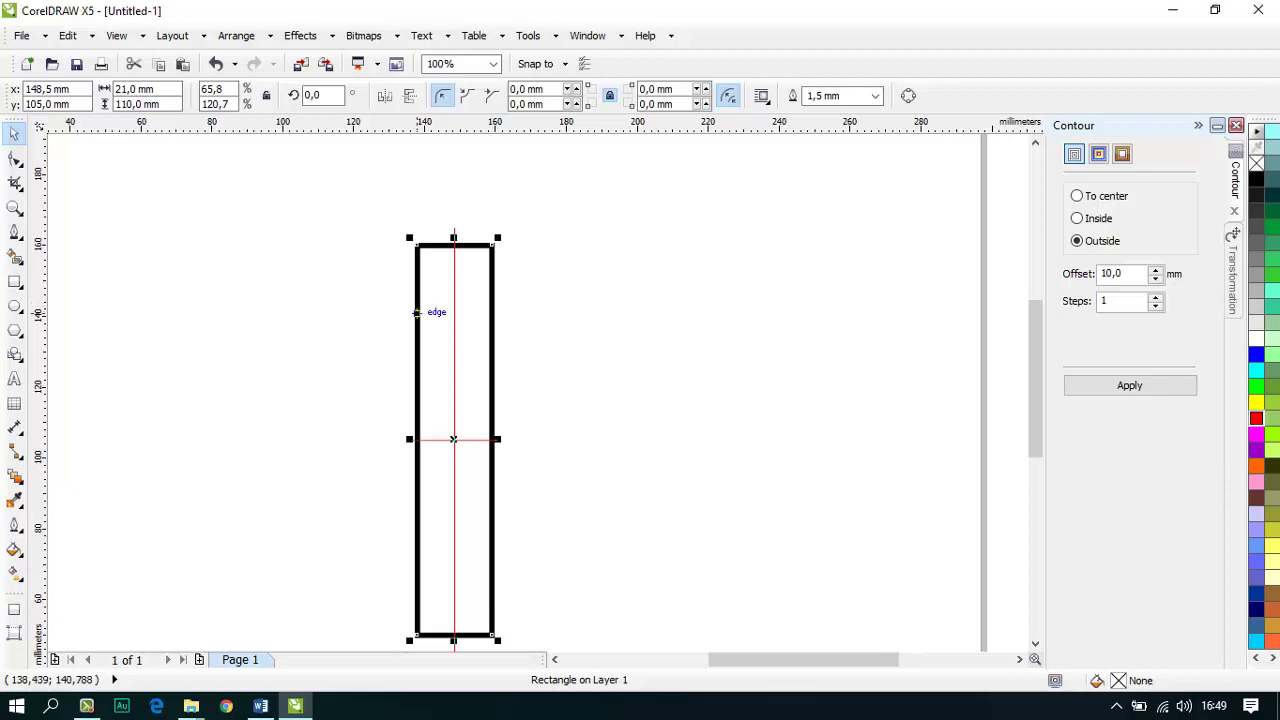
scroll(466, 246, down, 3)
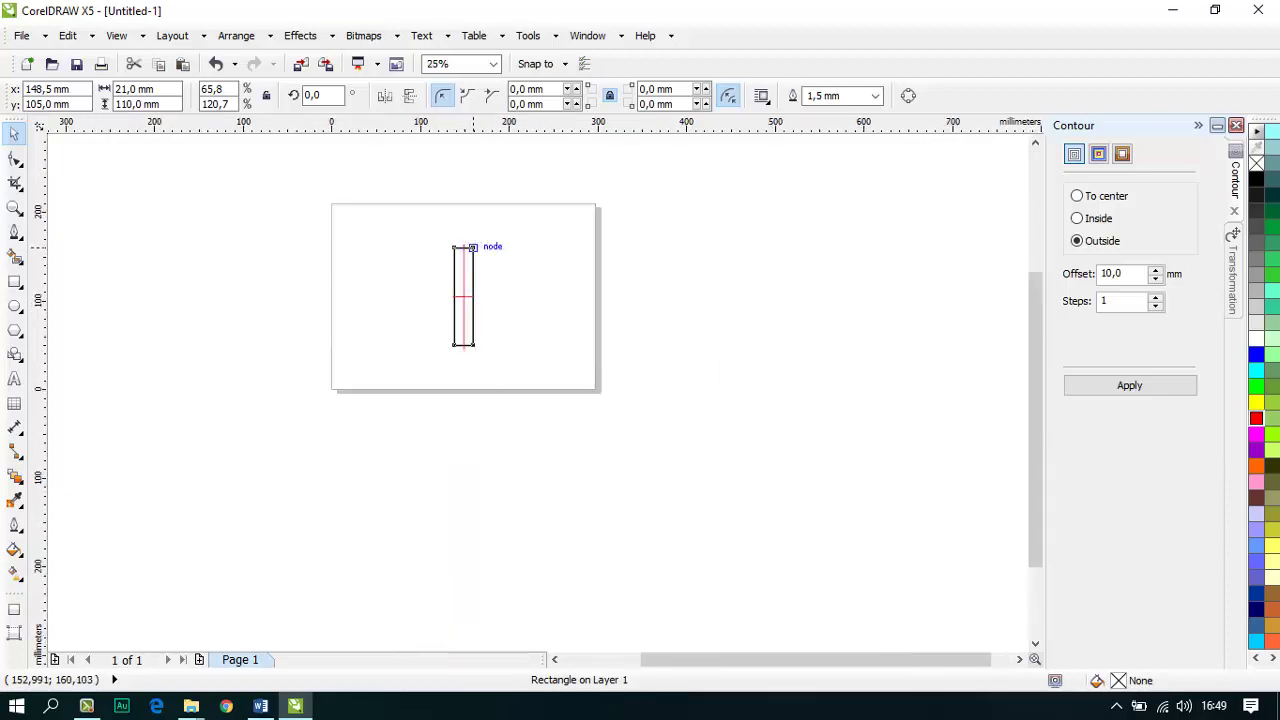
scroll(466, 250, up, 5)
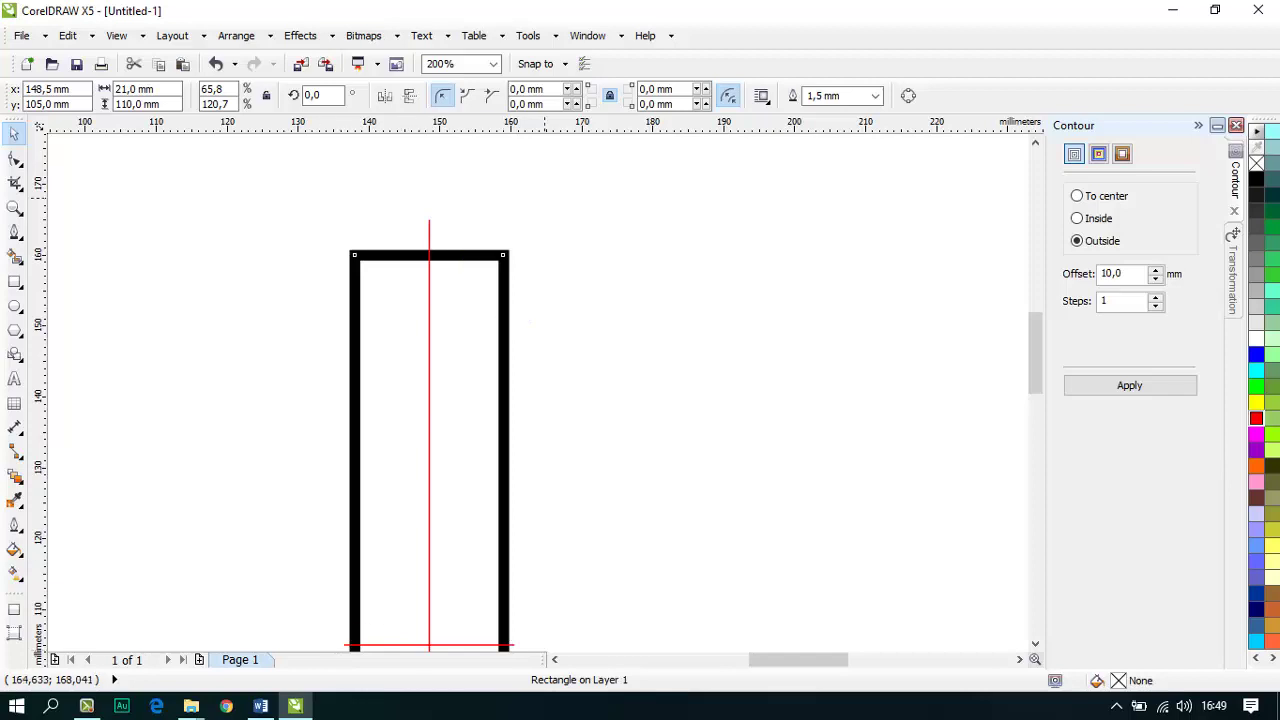
click(543, 193)
scroll(437, 227, down, 1)
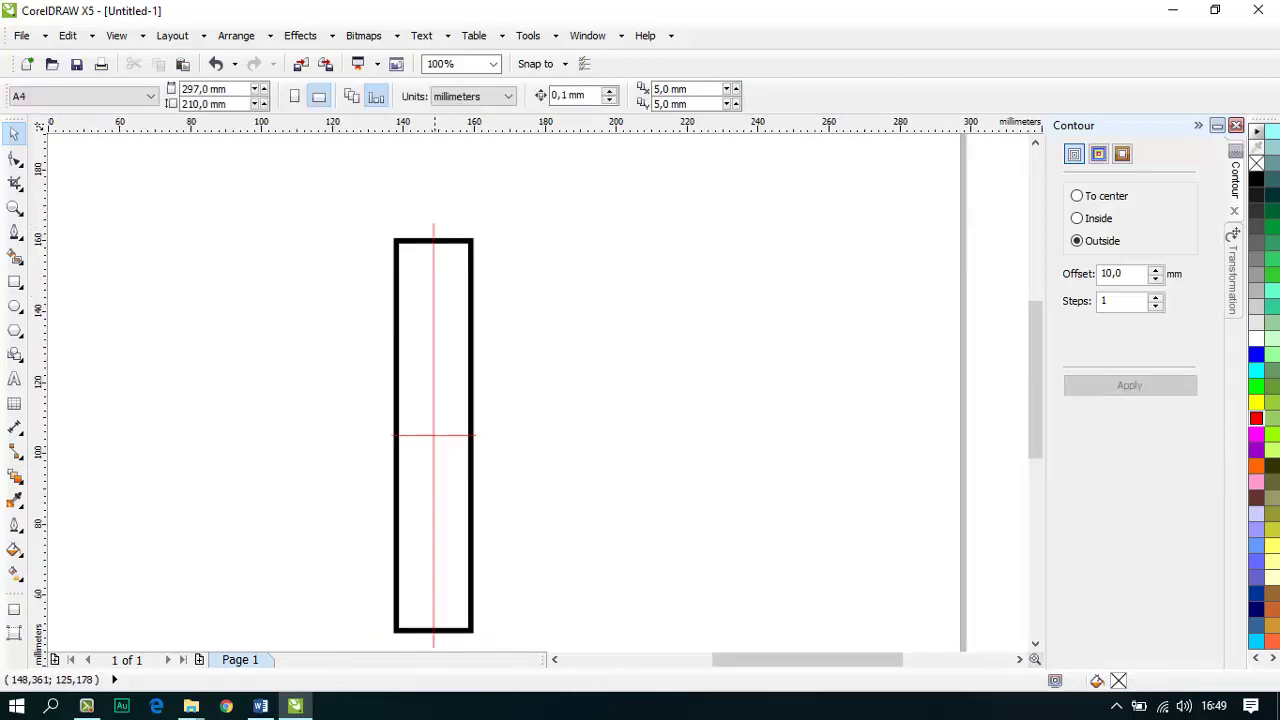
Step: Draw a rectangle about 24 x 21 mm beside the tall rectangle and fill it yellow (#FFFF00)
key(F6)
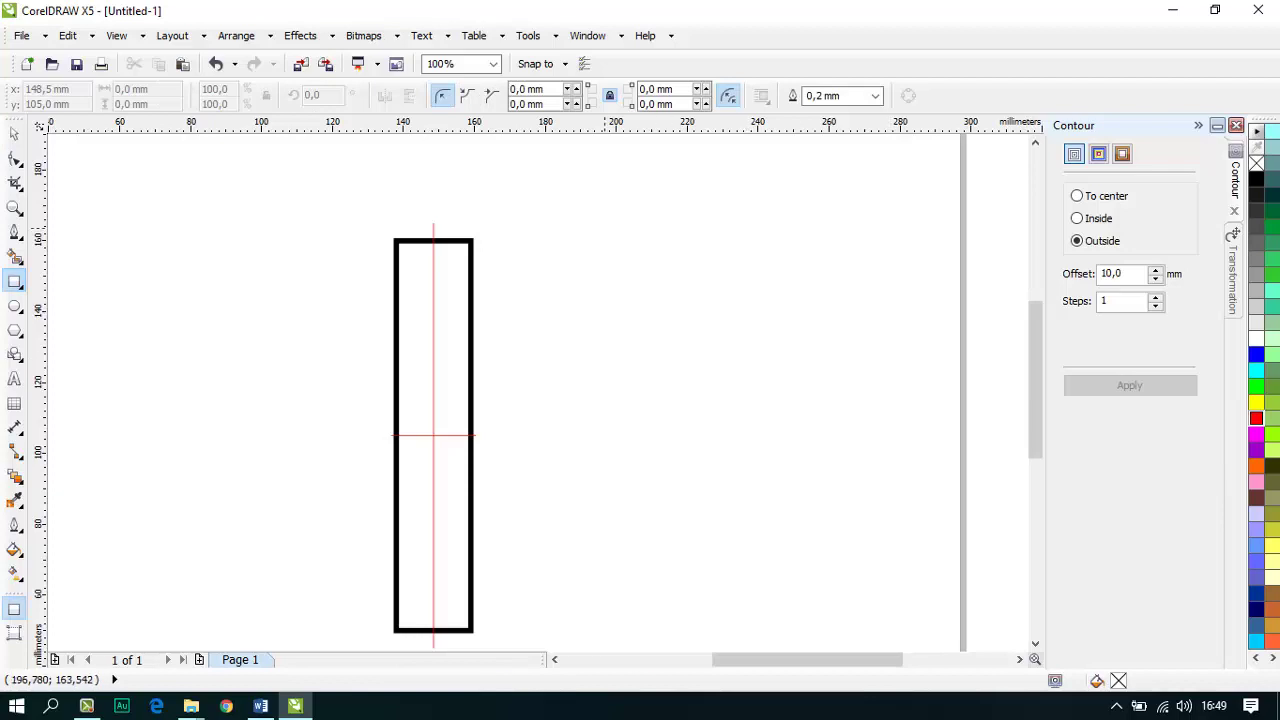
drag(604, 226, 688, 304)
key(space)
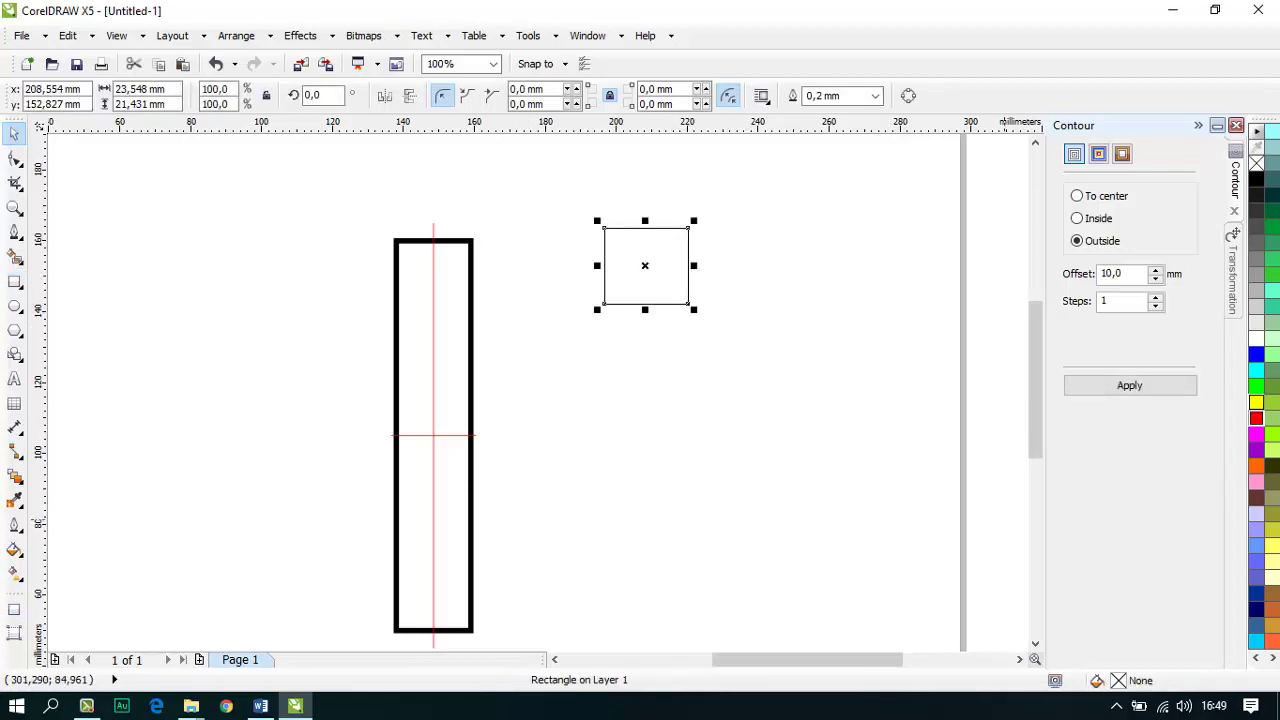
click(1257, 403)
click(734, 361)
Step: Duplicate the yellow rectangle, fill the copy grey (#808080) and move it so that it overlaps the yellow one
drag(666, 283, 699, 372)
right_click(699, 372)
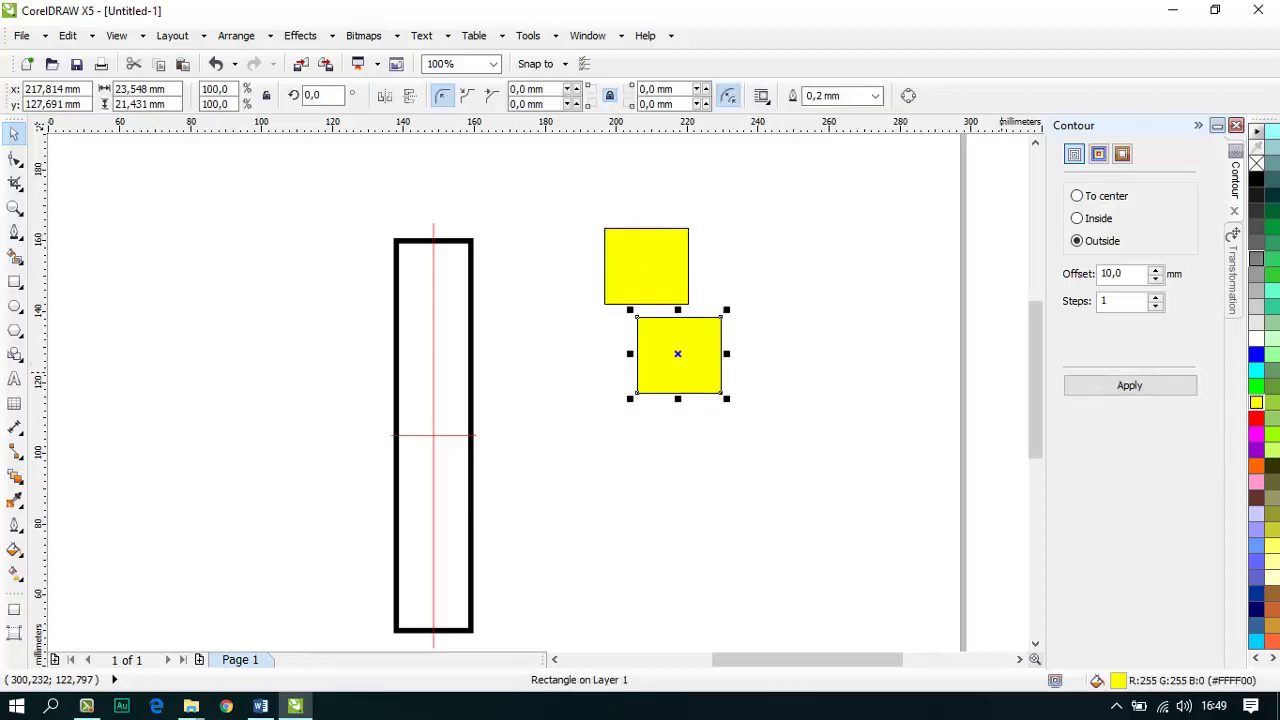
click(1257, 259)
key(Escape)
drag(665, 336, 690, 278)
scroll(688, 276, up, 2)
scroll(680, 286, down, 2)
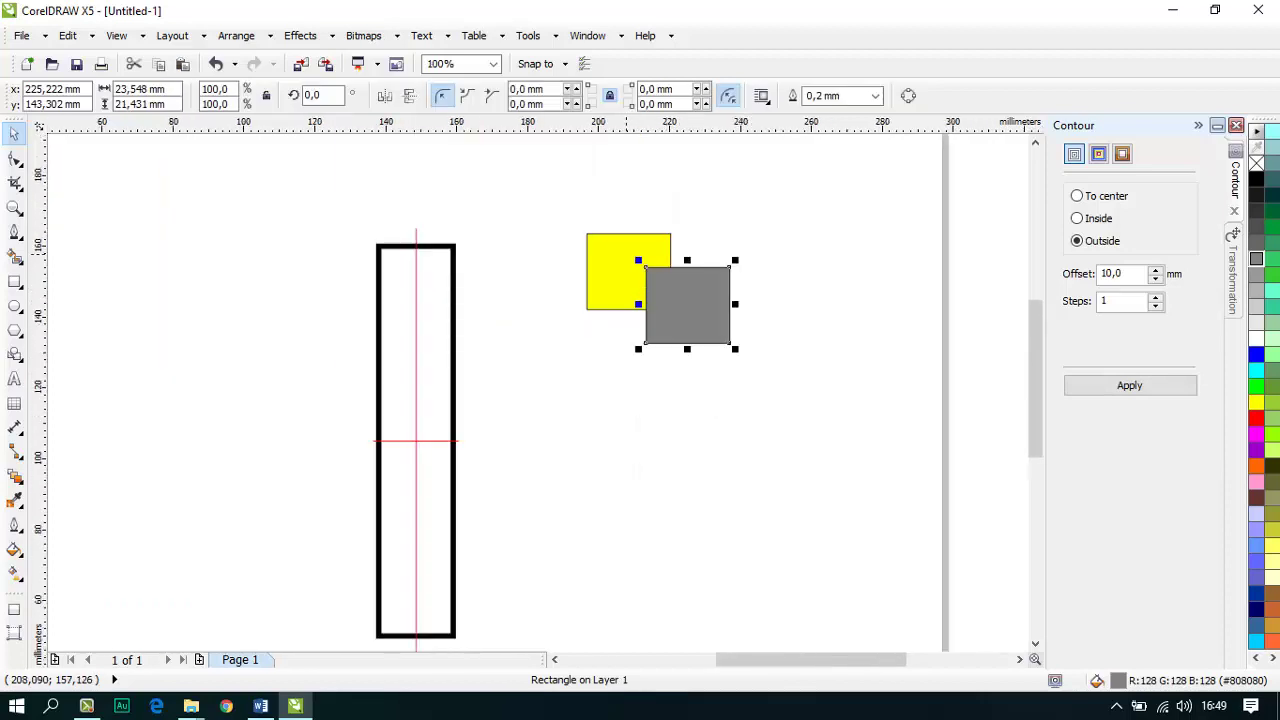
click(627, 260)
drag(677, 316, 606, 253)
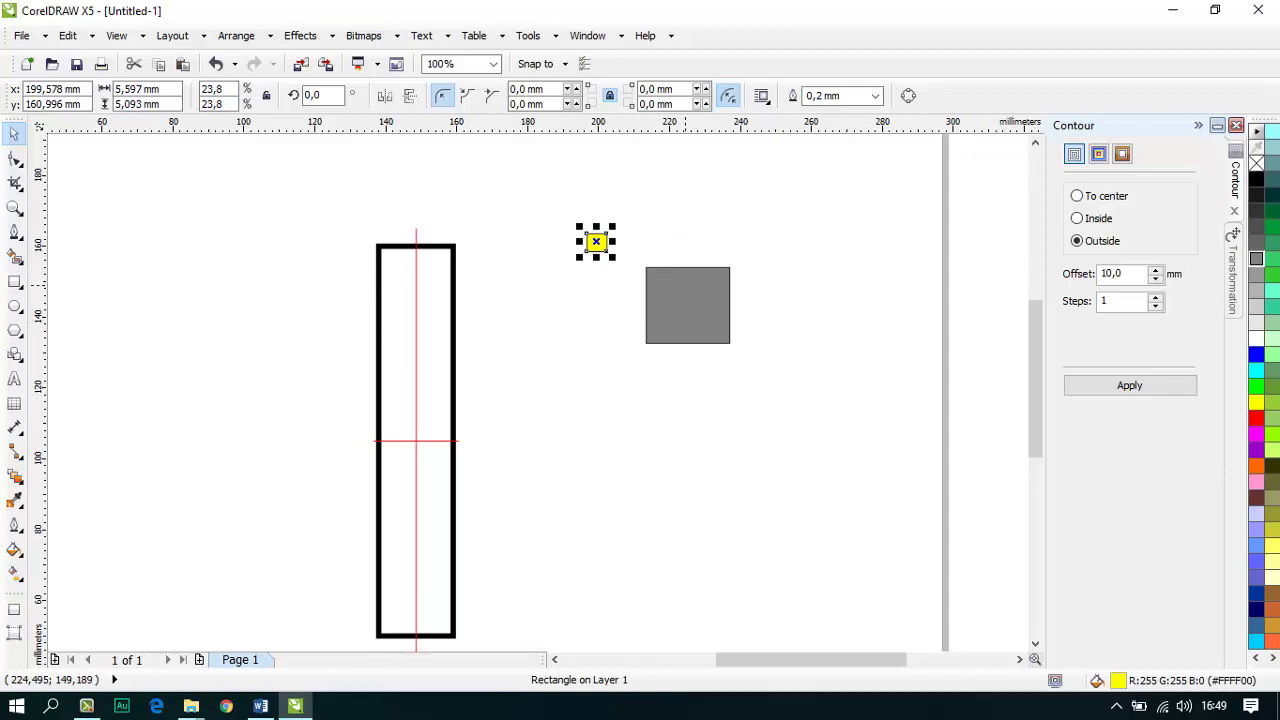
key(ctrl+z)
Step: Duplicate the grey rectangle, fill the copy dark blue (#003399) and move it over the yellow and grey ones
drag(686, 312, 679, 231)
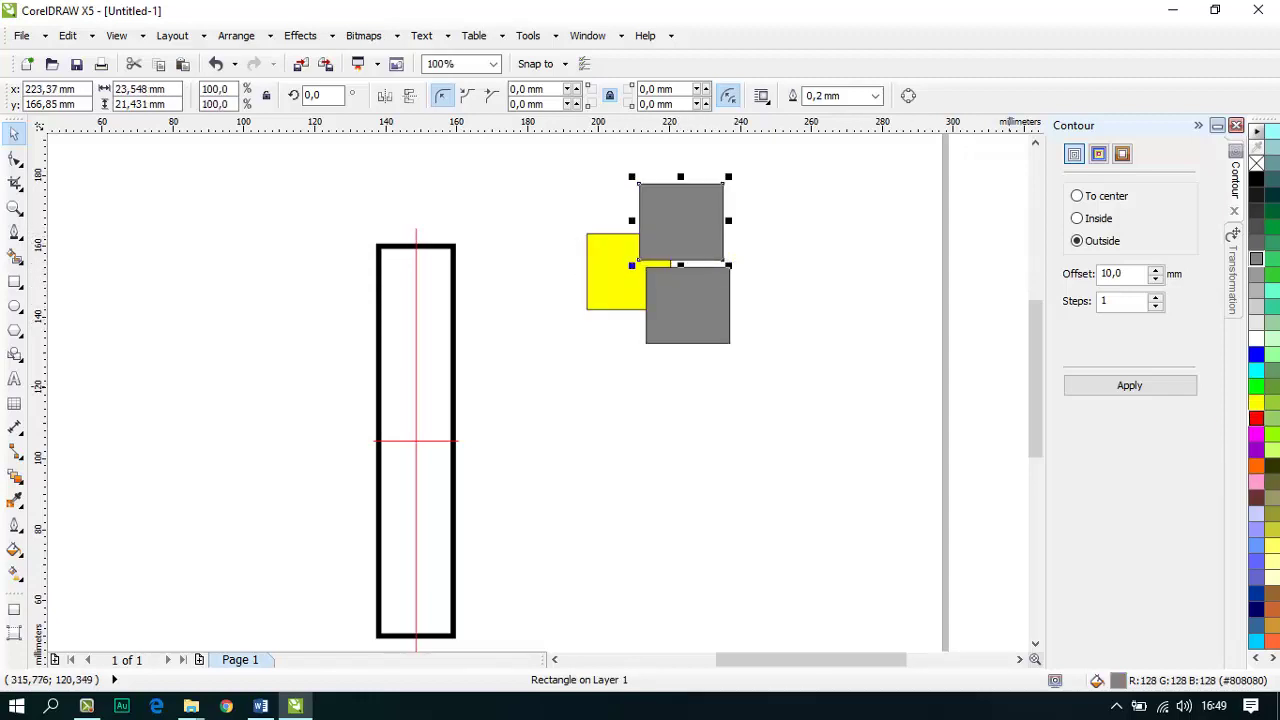
click(1256, 594)
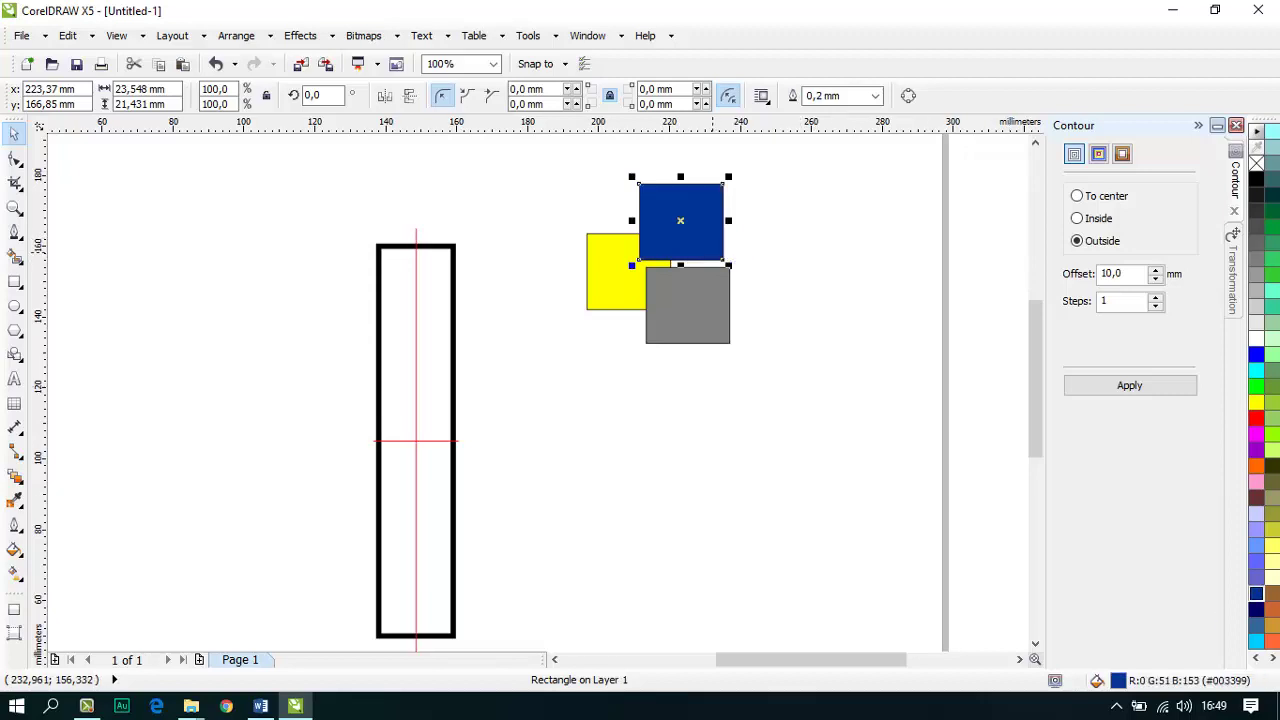
drag(680, 220, 661, 297)
scroll(654, 278, up, 1)
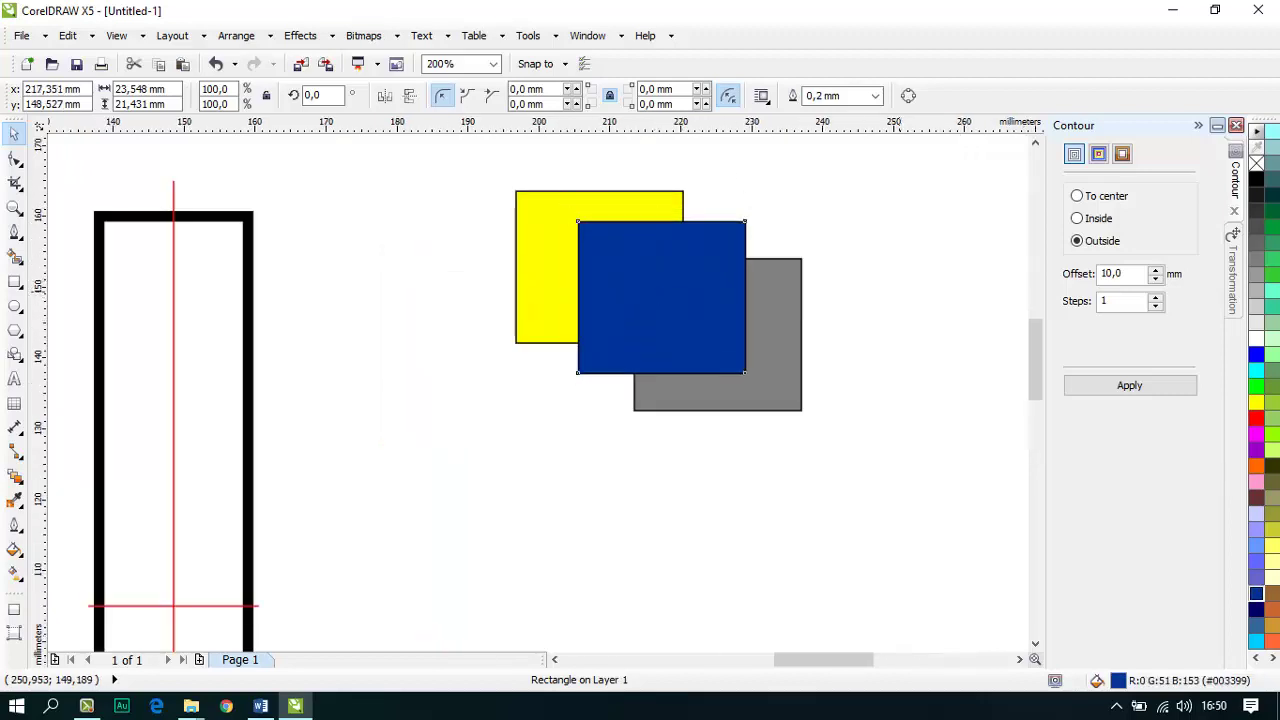
Step: Reposition the grey rectangle higher and the blue one lower so that parts of all three coloured rectangles show
click(900, 292)
drag(788, 320, 771, 267)
drag(661, 278, 660, 314)
click(828, 182)
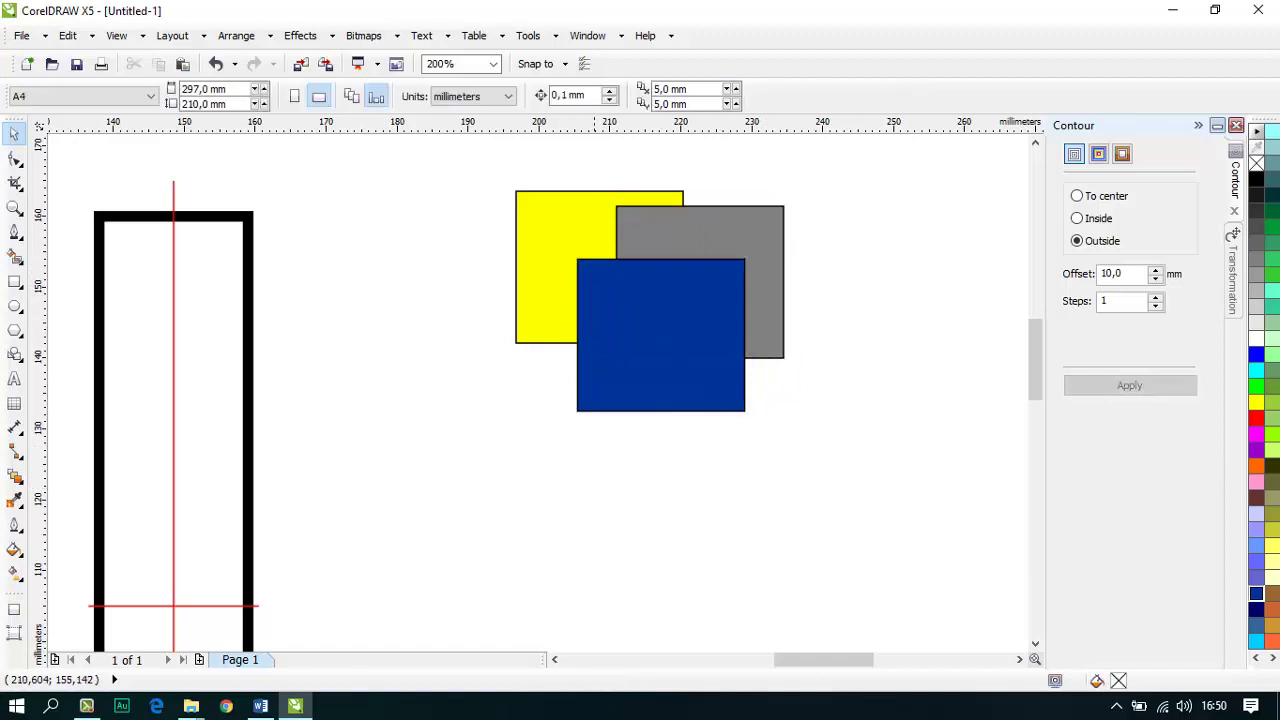
Step: Try moving the yellow rectangle one level forward in the stacking order, and undo it
click(545, 225)
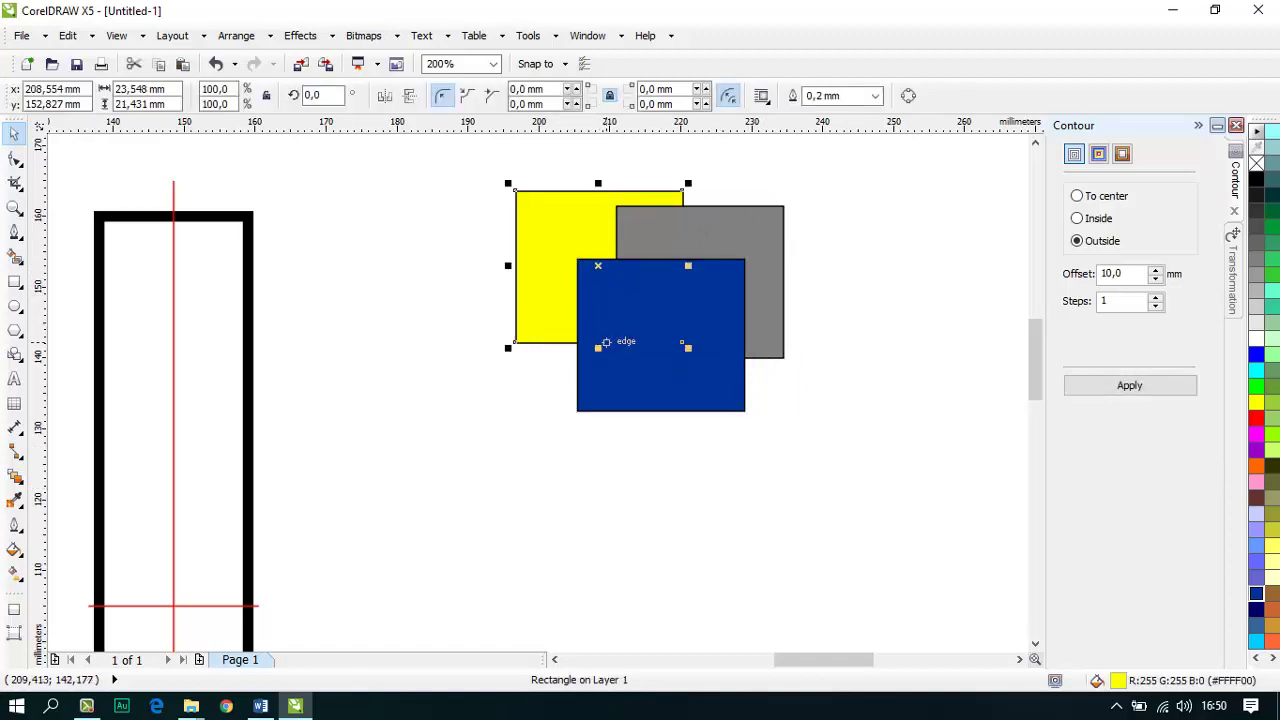
key(ctrl+Page_Up)
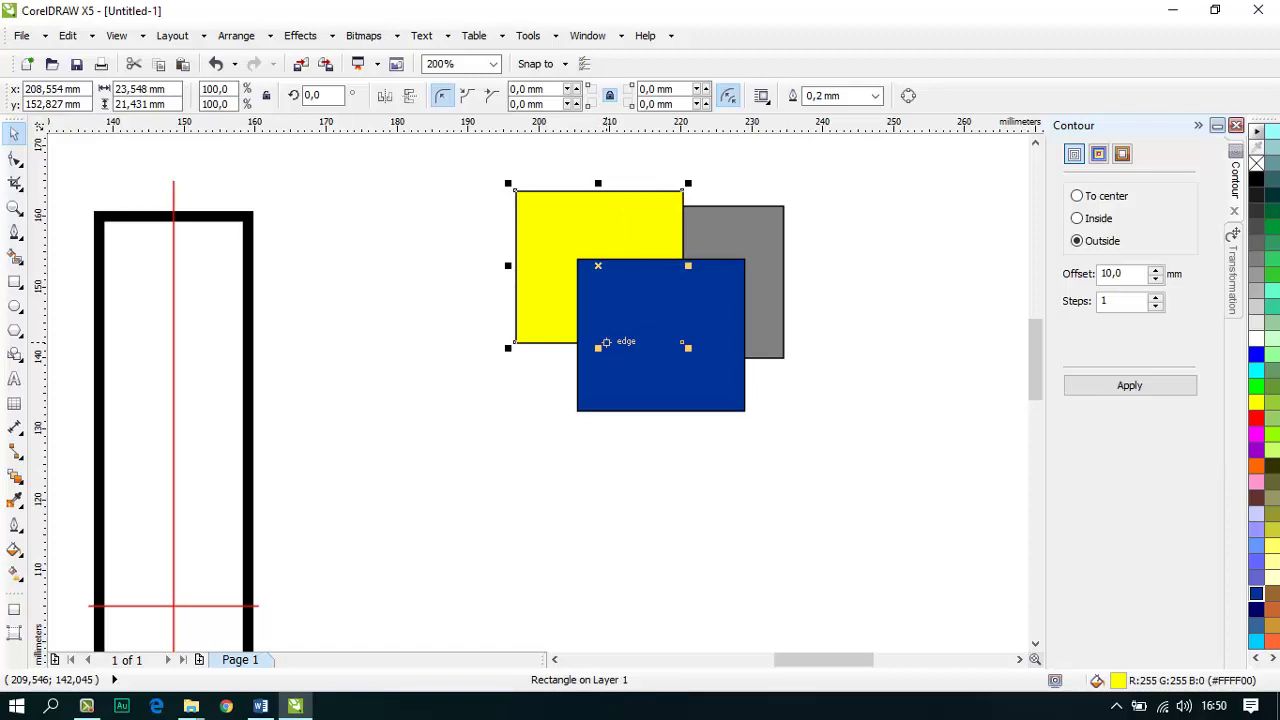
key(ctrl+z)
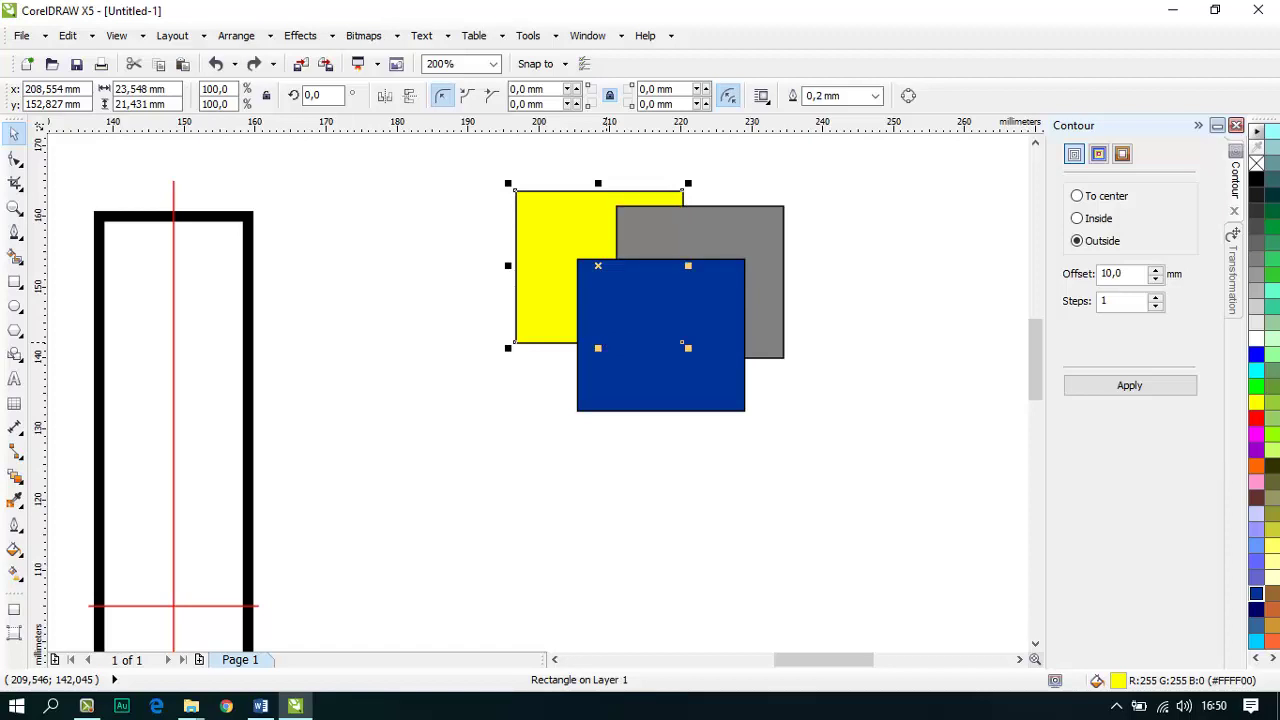
Step: Bring the yellow rectangle to the front of the grey and blue ones
key(ctrl+shift+z)
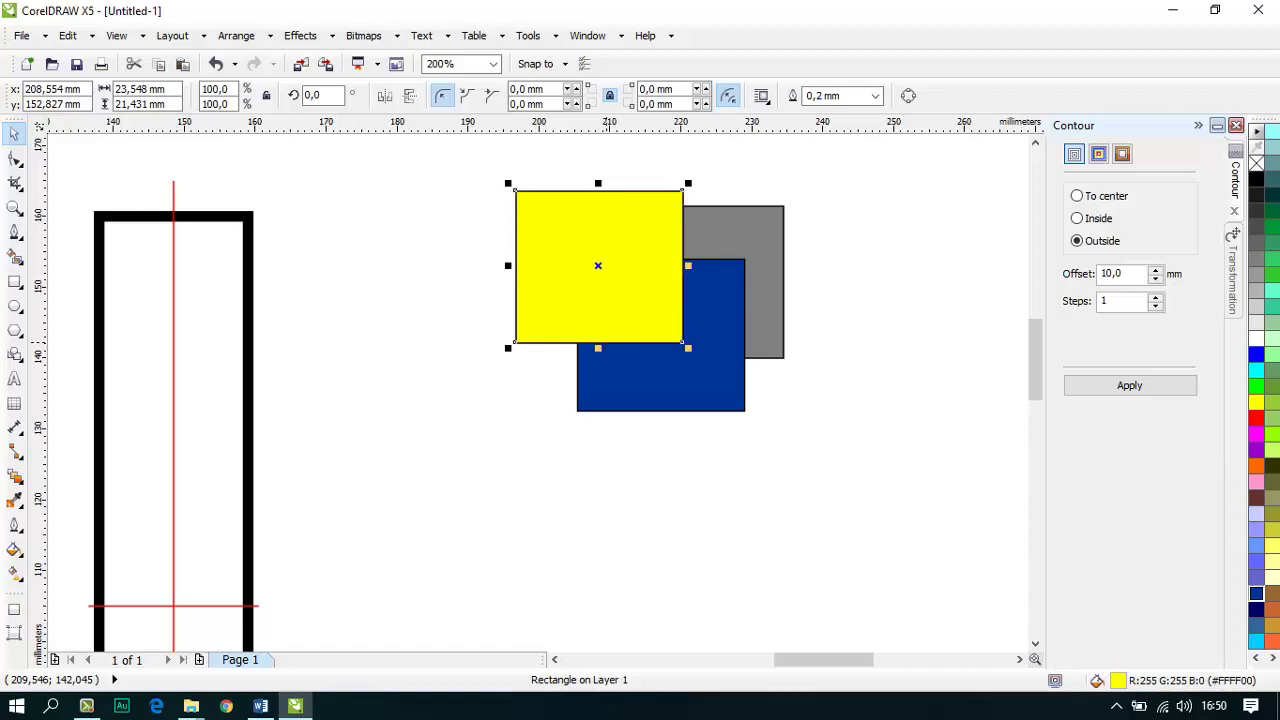
scroll(614, 273, down, 1)
click(552, 204)
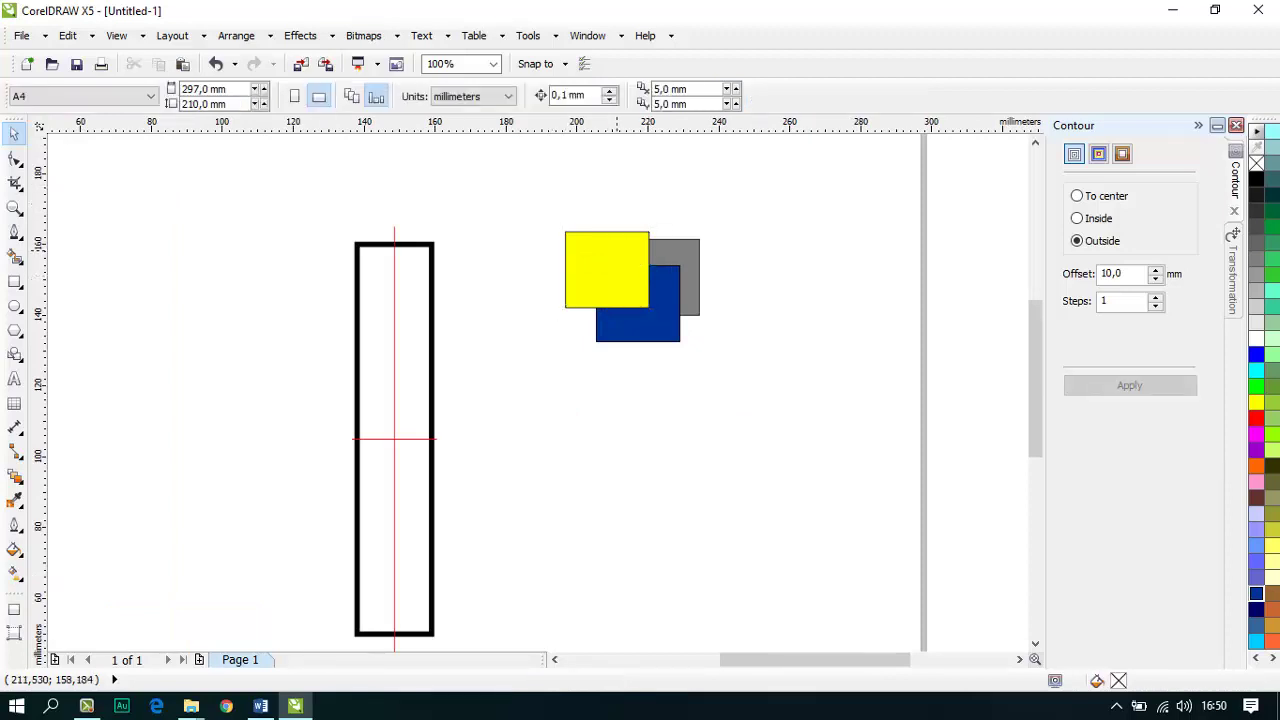
Step: Delete the yellow, grey and blue practice rectangles together
click(617, 248)
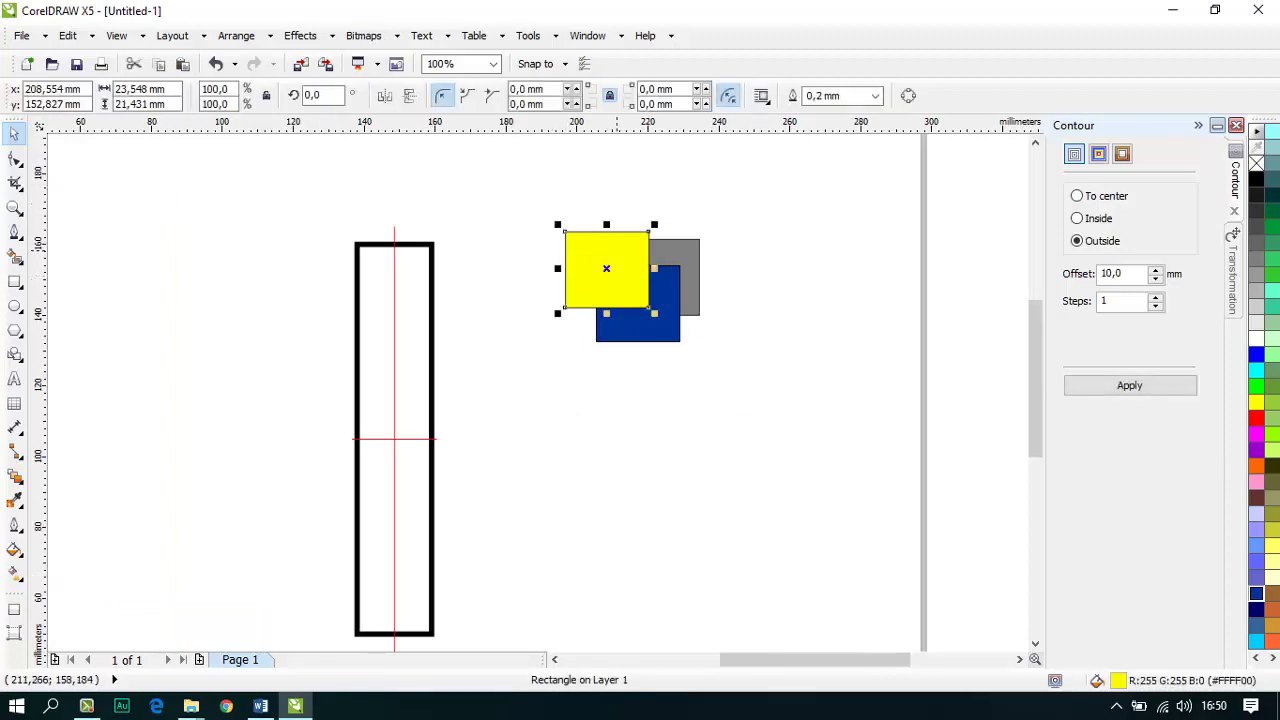
drag(551, 191, 746, 386)
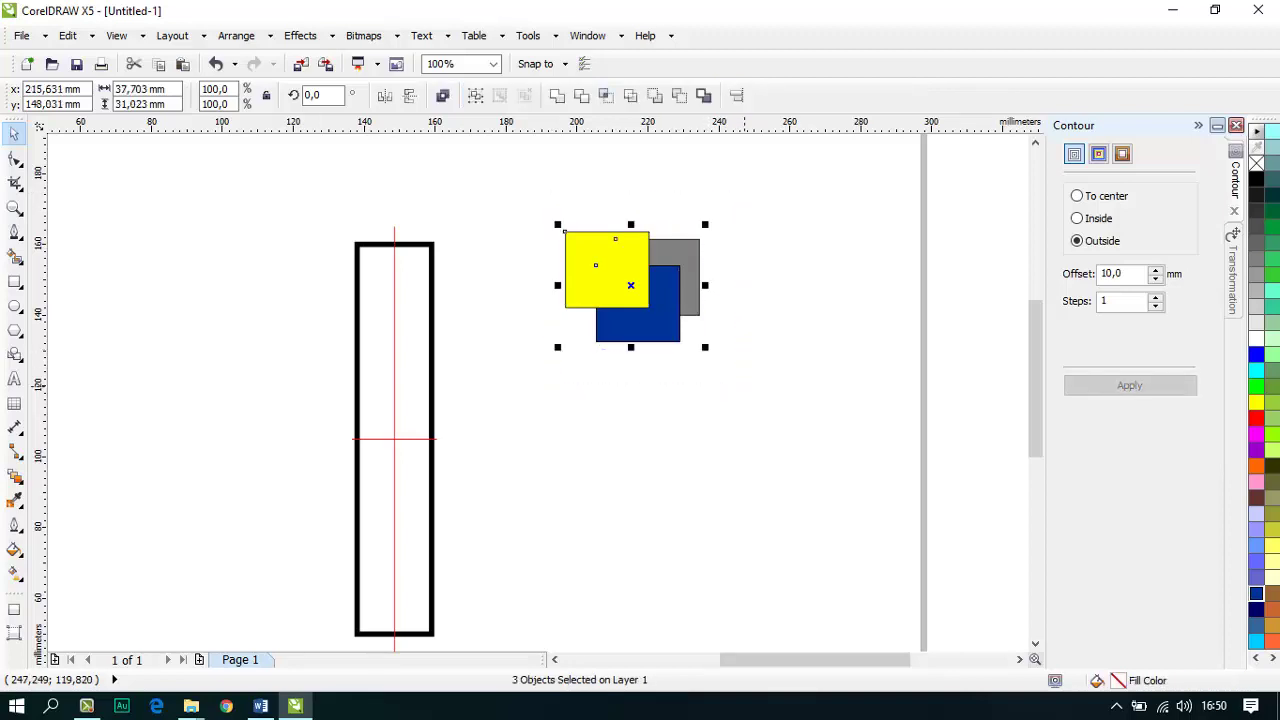
key(Delete)
Step: Send the red cross group to the back, behind the black rectangle
scroll(393, 248, up, 1)
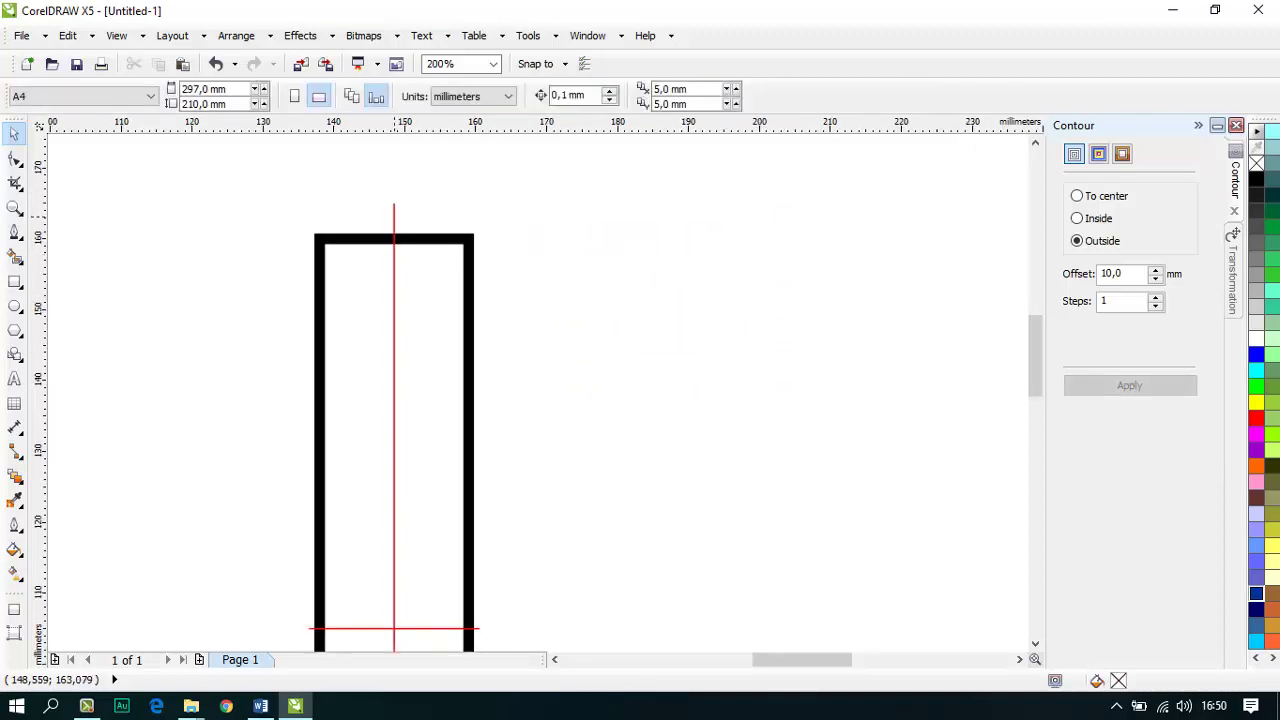
click(394, 215)
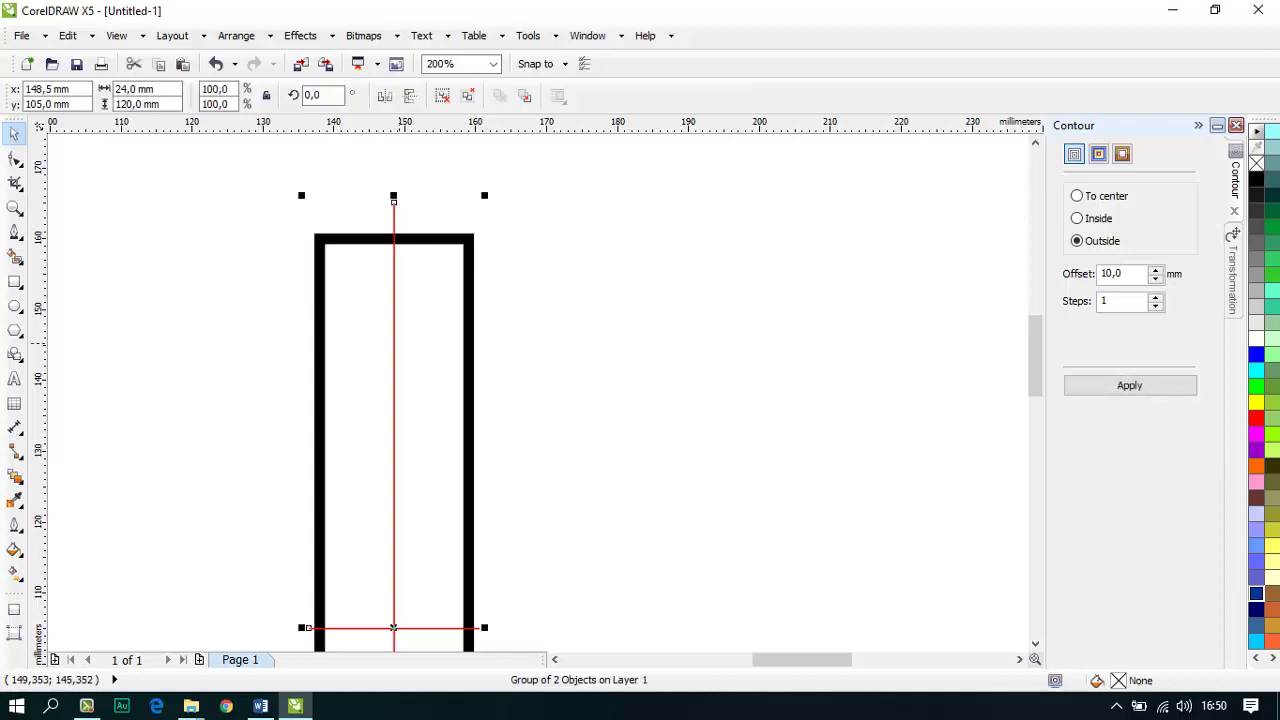
scroll(321, 174, down, 1)
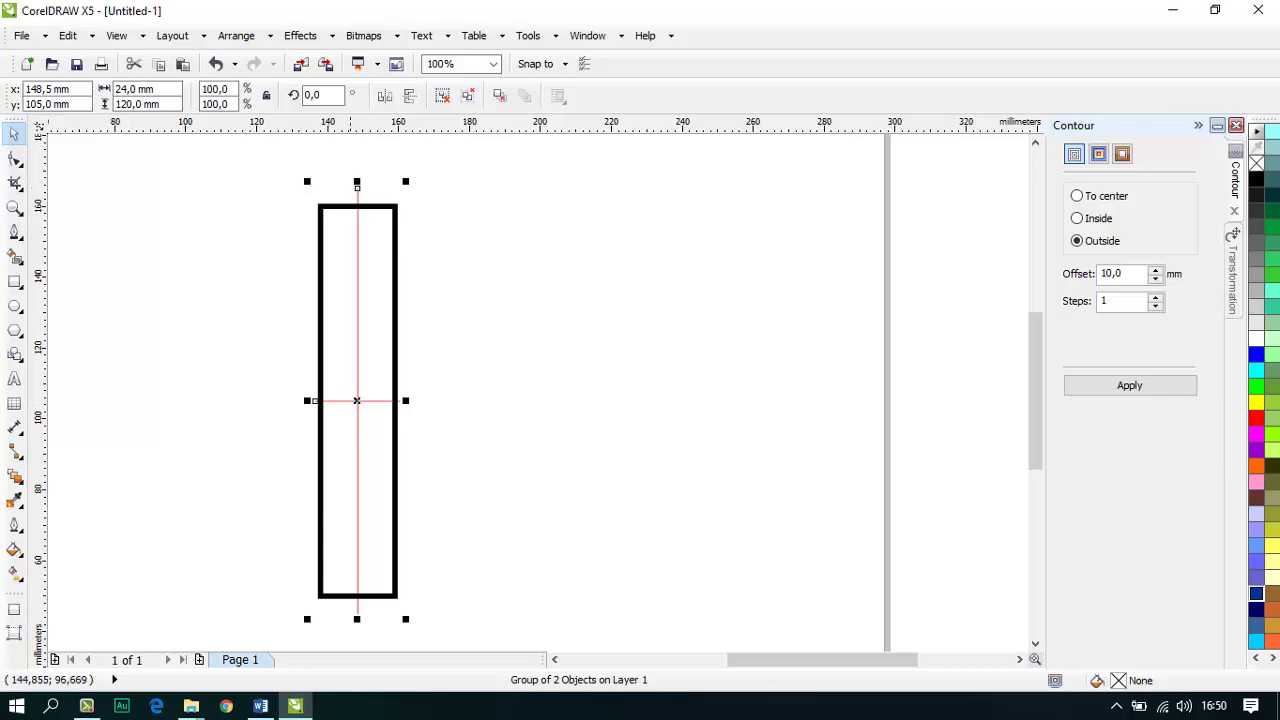
key(Escape)
Step: Examine the middle of the cross and the points where its horizontal line meets the rectangle's thick sides
scroll(326, 218, up, 1)
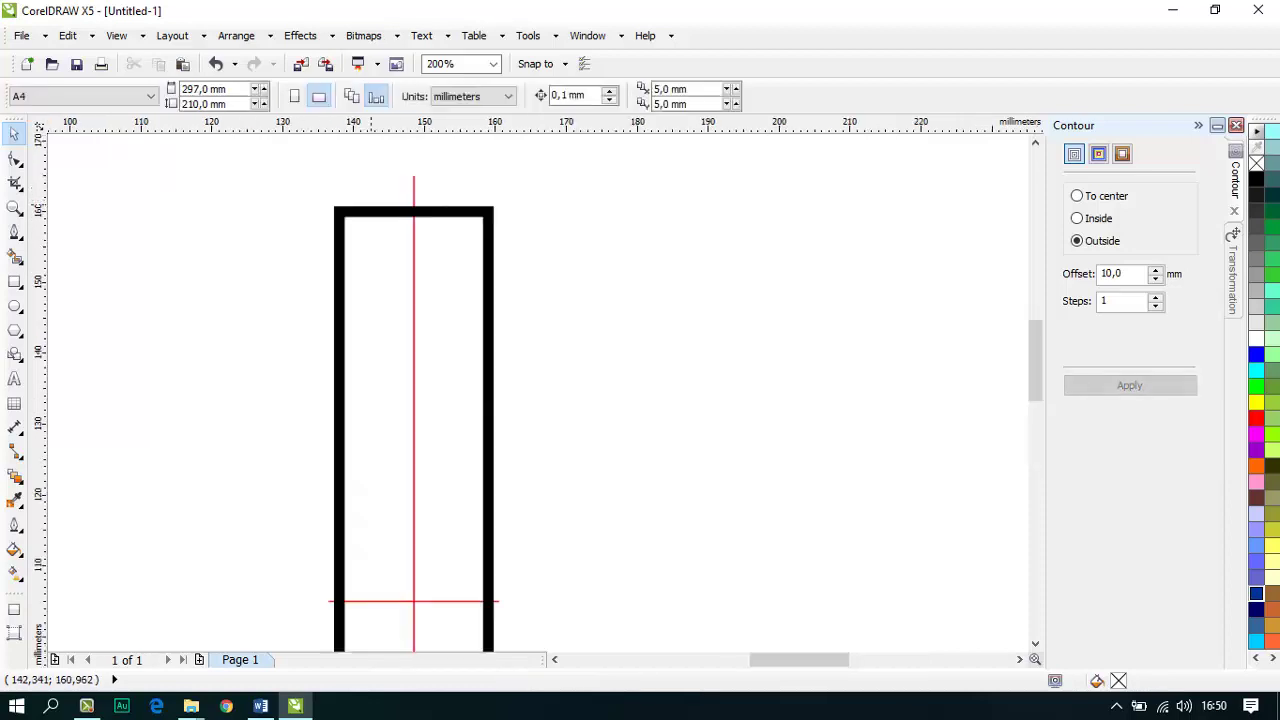
scroll(372, 202, down, 1)
scroll(361, 403, up, 1)
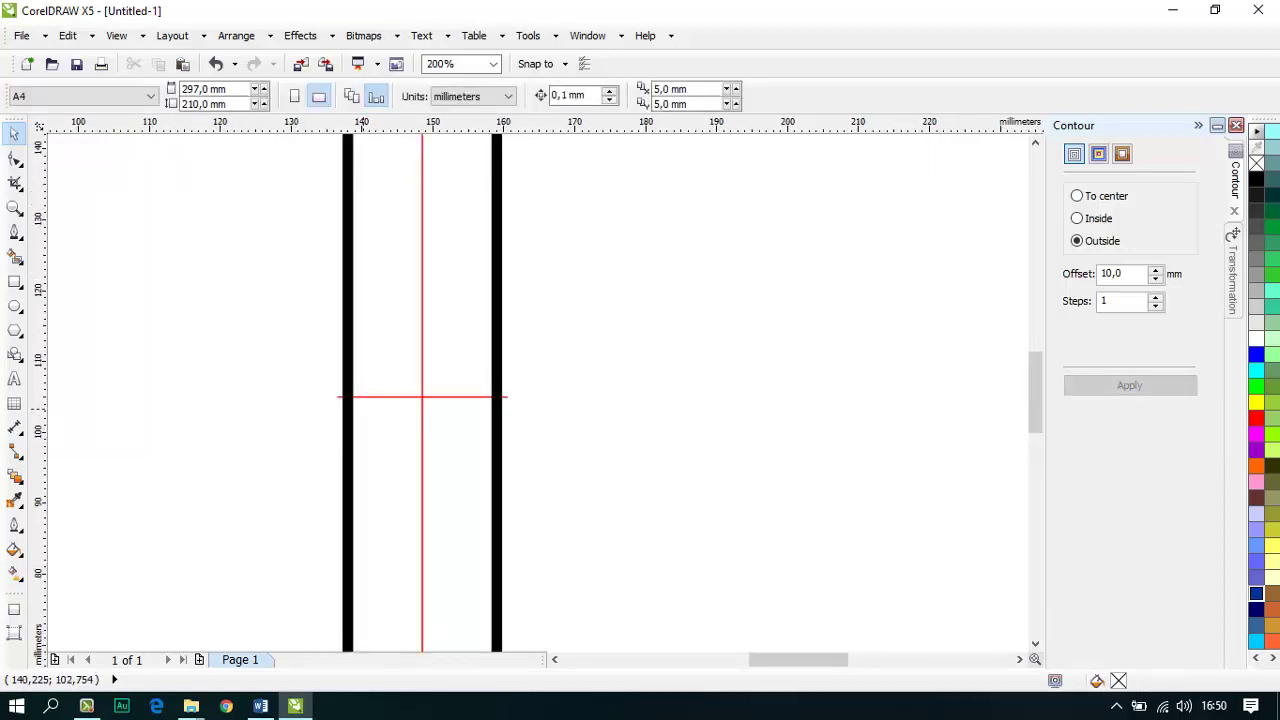
click(471, 325)
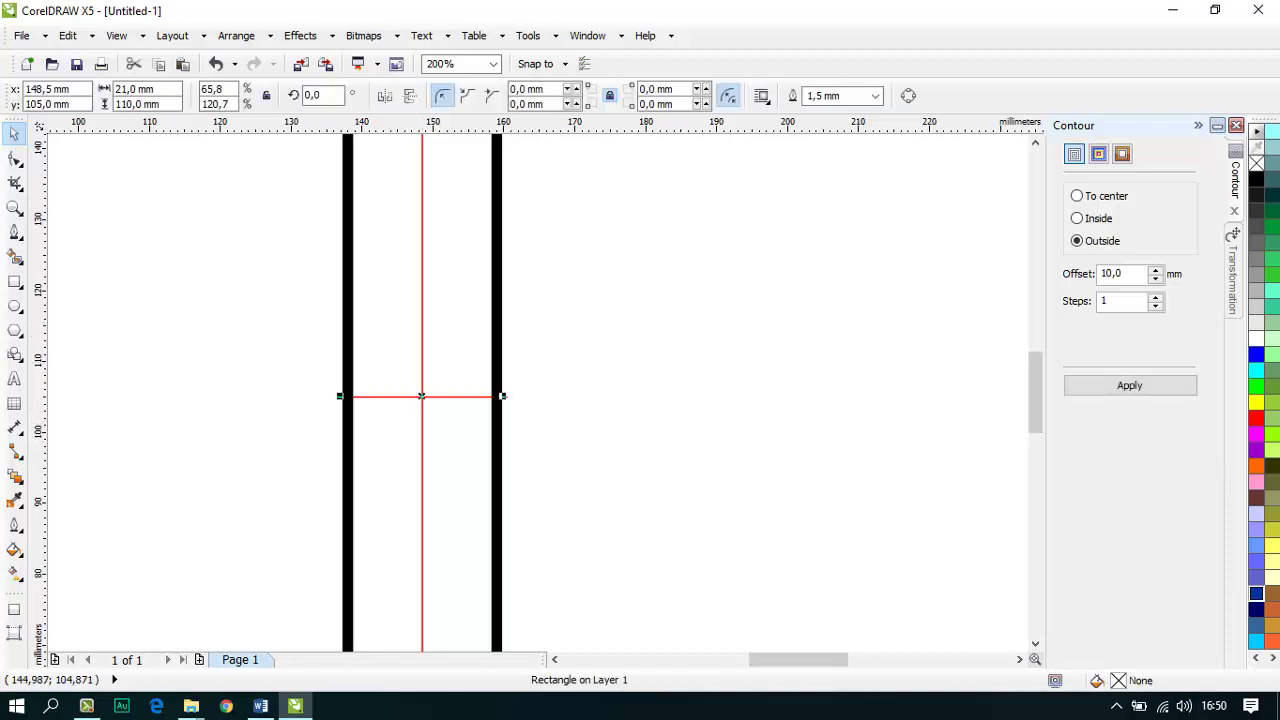
key(Escape)
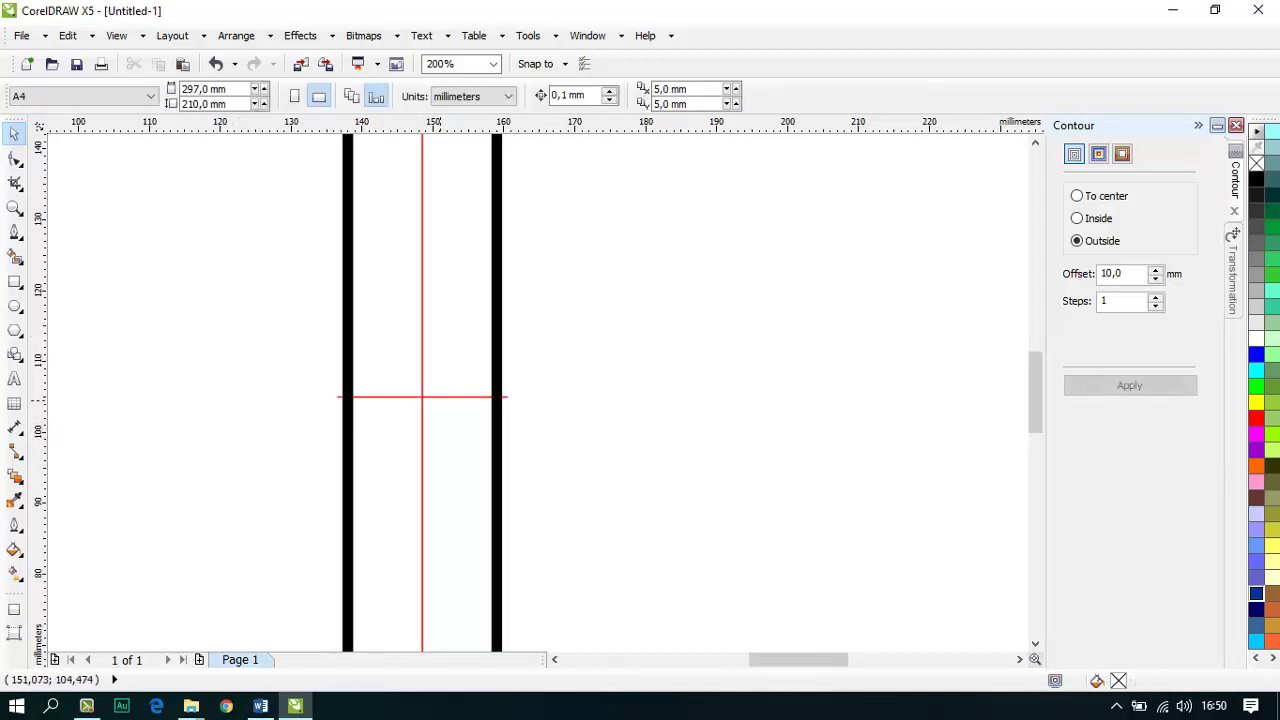
click(440, 400)
scroll(337, 403, up, 1)
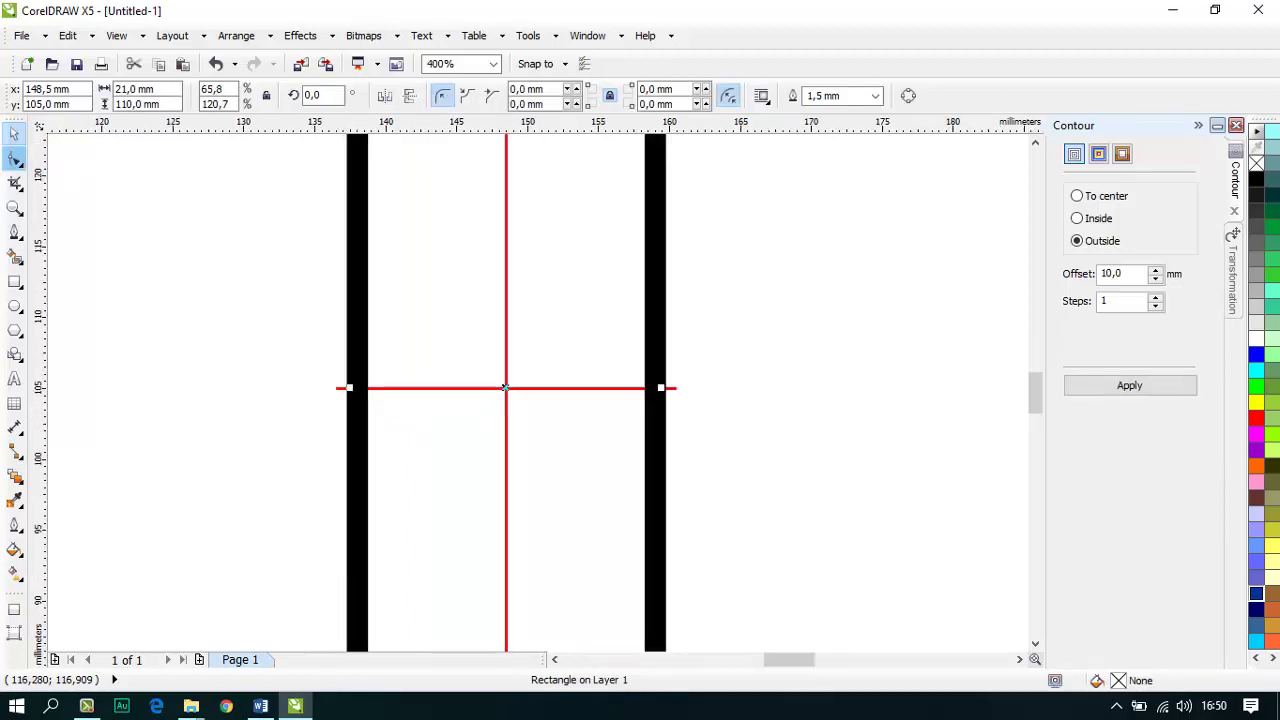
scroll(364, 387, down, 2)
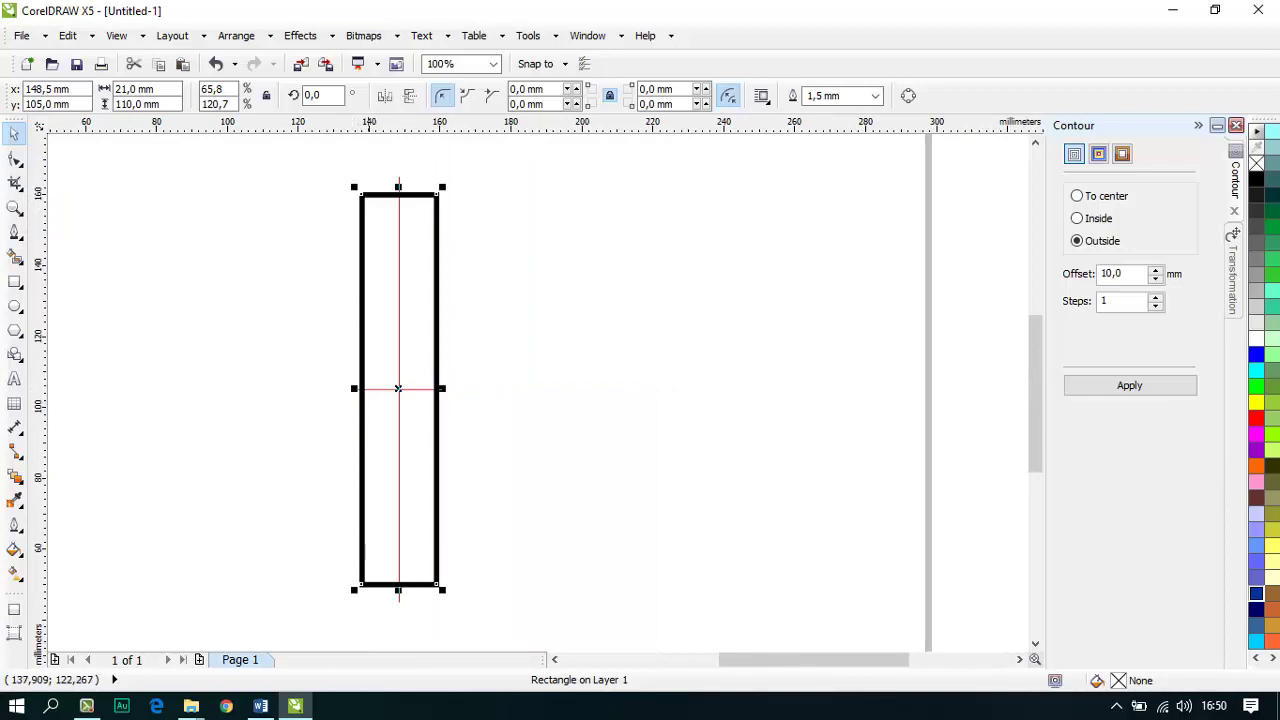
Step: Select the tall rectangle and examine its upper edge and corners where the vertical red line crosses
click(532, 324)
click(421, 222)
scroll(396, 199, up, 1)
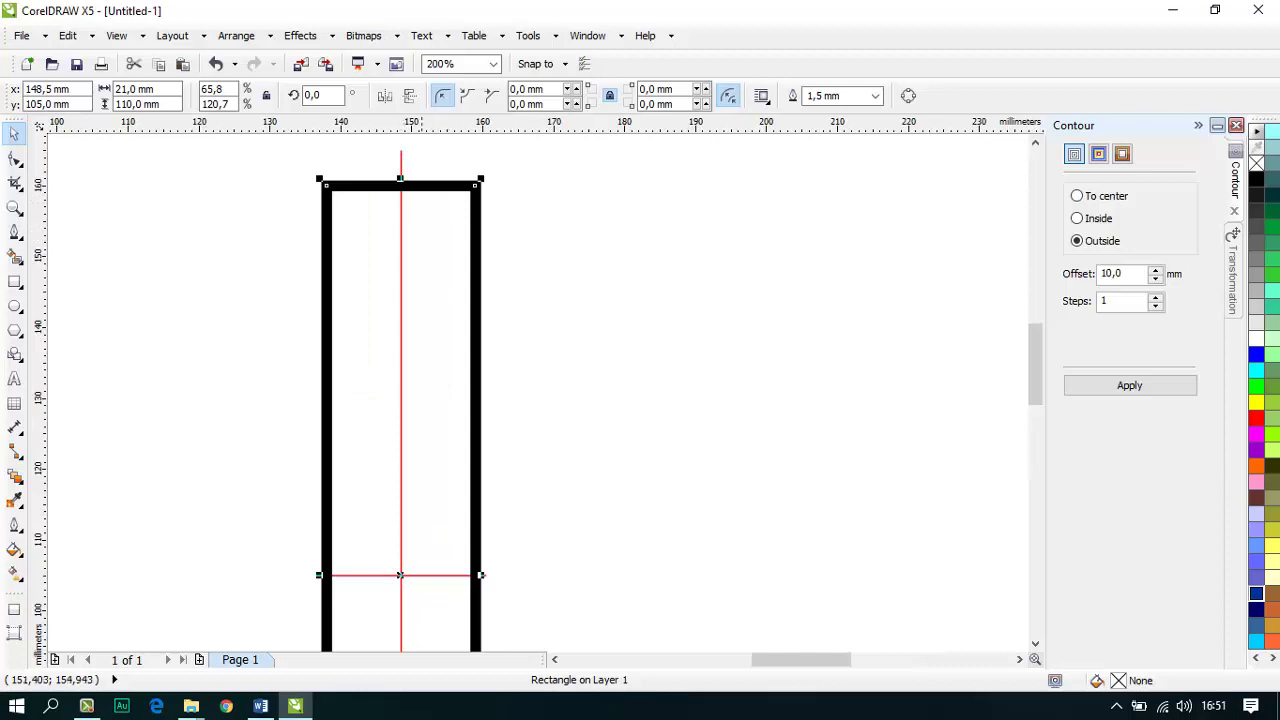
scroll(400, 205, up, 2)
scroll(616, 315, down, 3)
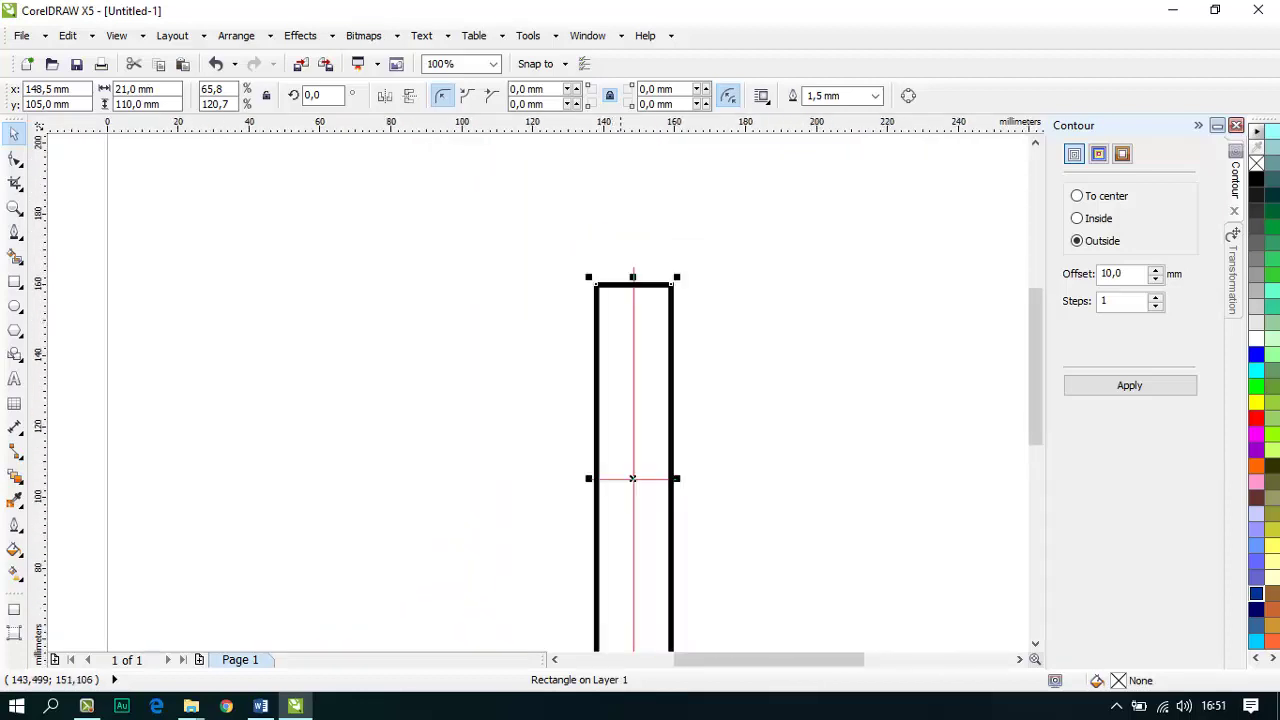
scroll(659, 300, up, 1)
scroll(686, 305, up, 1)
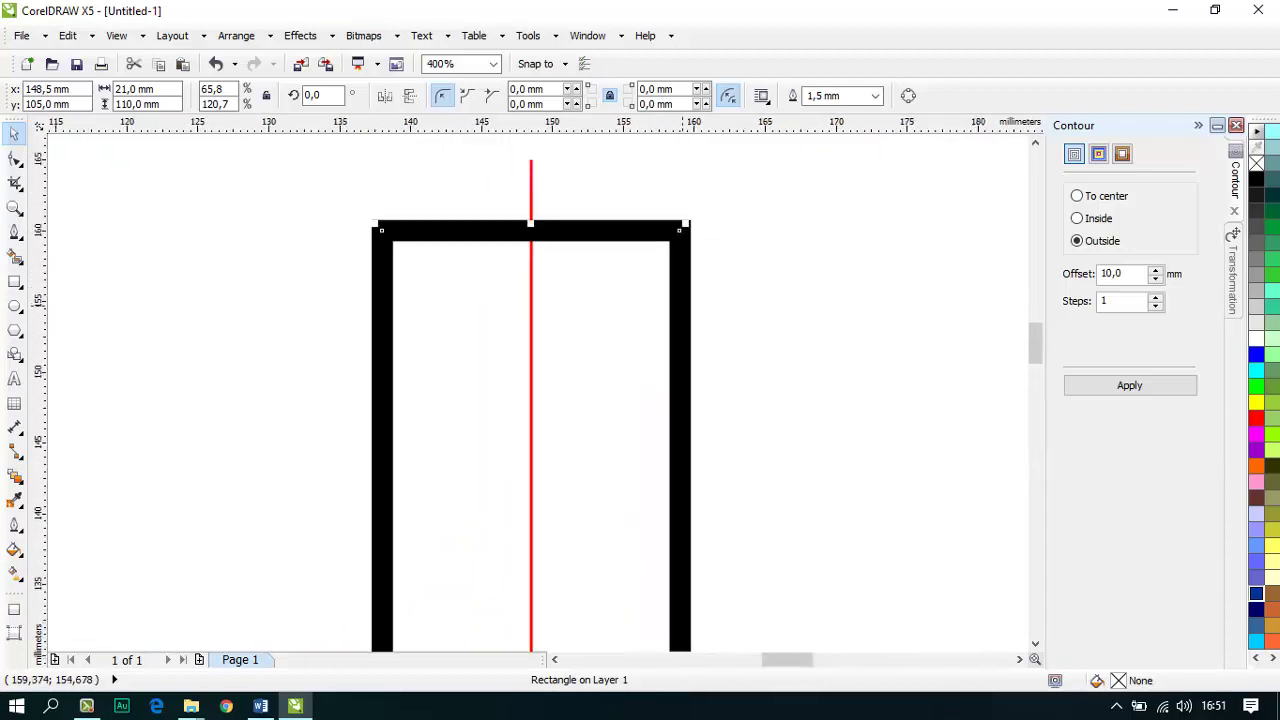
Step: Convert the tall rectangle to curves and add a node where the vertical red line crosses its upper edge
click(701, 277)
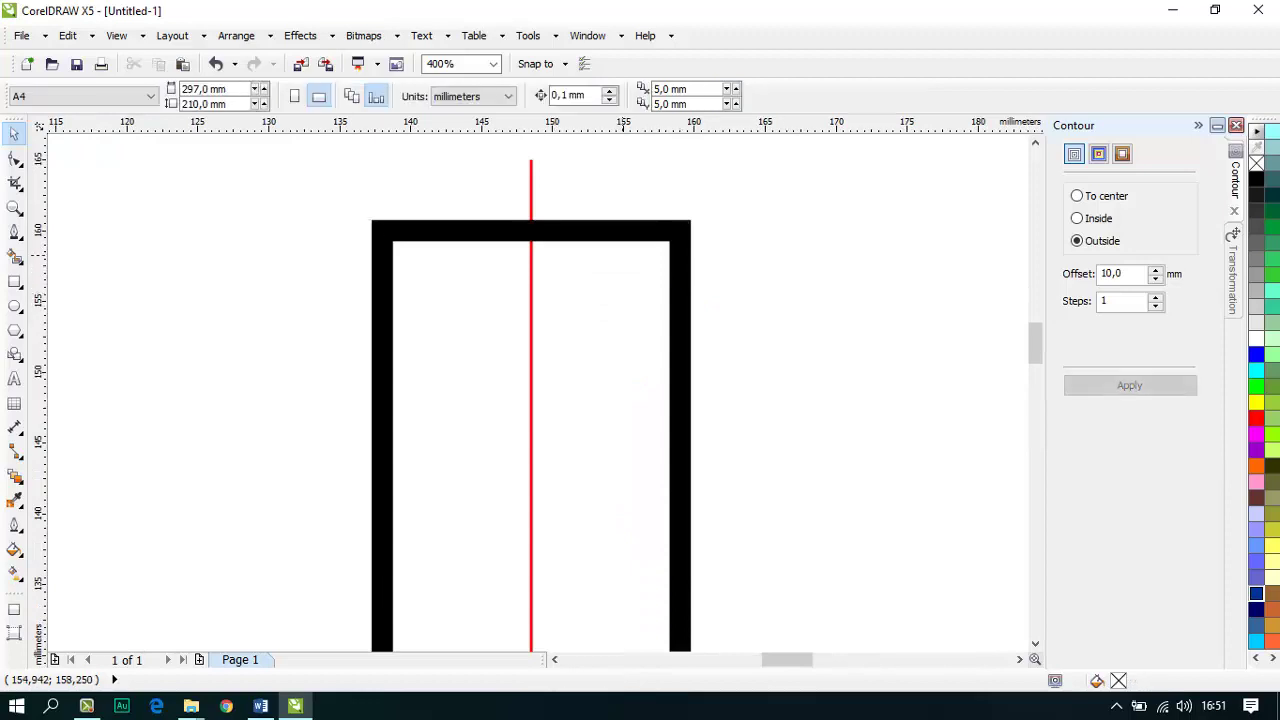
click(621, 256)
key(ctrl+q)
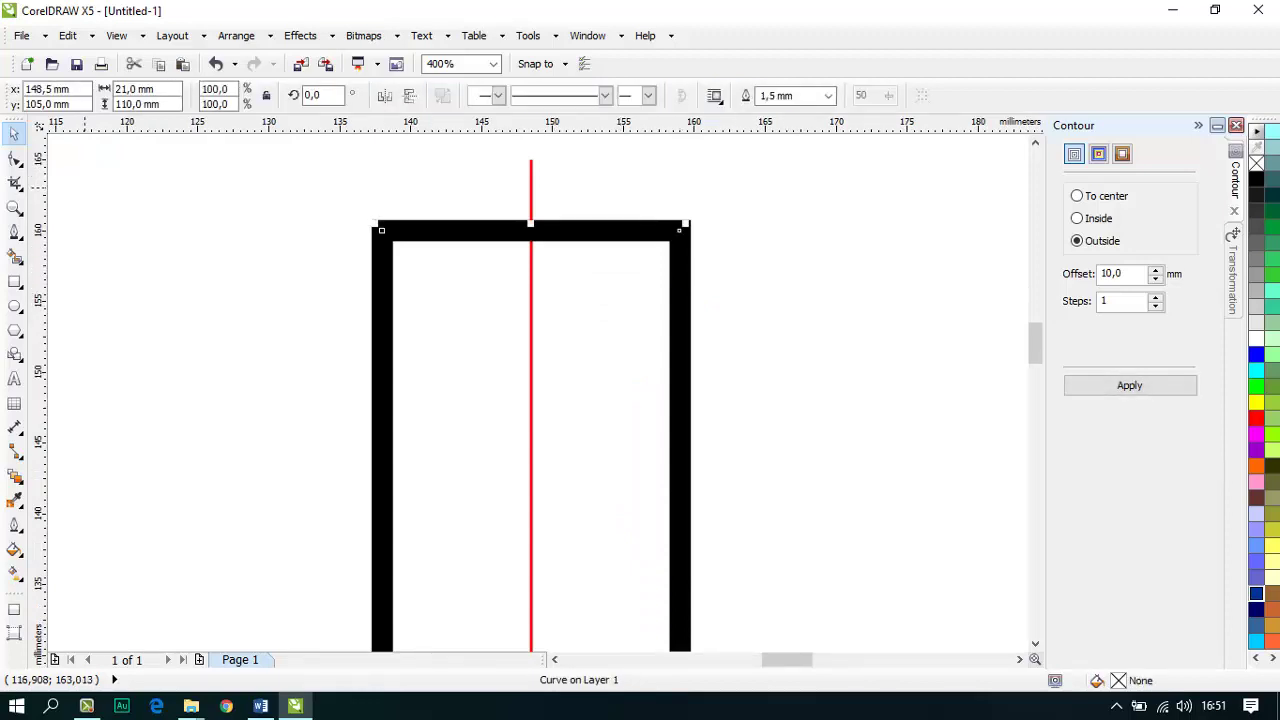
click(15, 158)
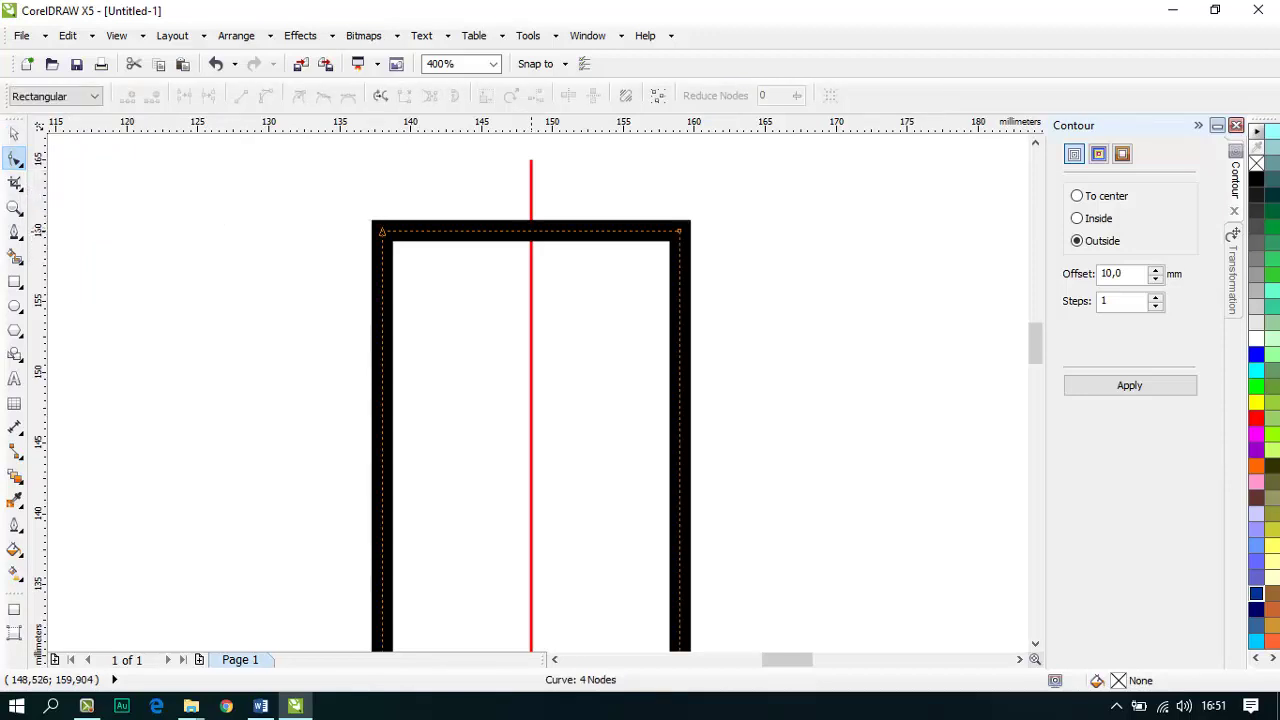
scroll(531, 232, up, 3)
scroll(528, 233, down, 1)
scroll(180, 245, down, 1)
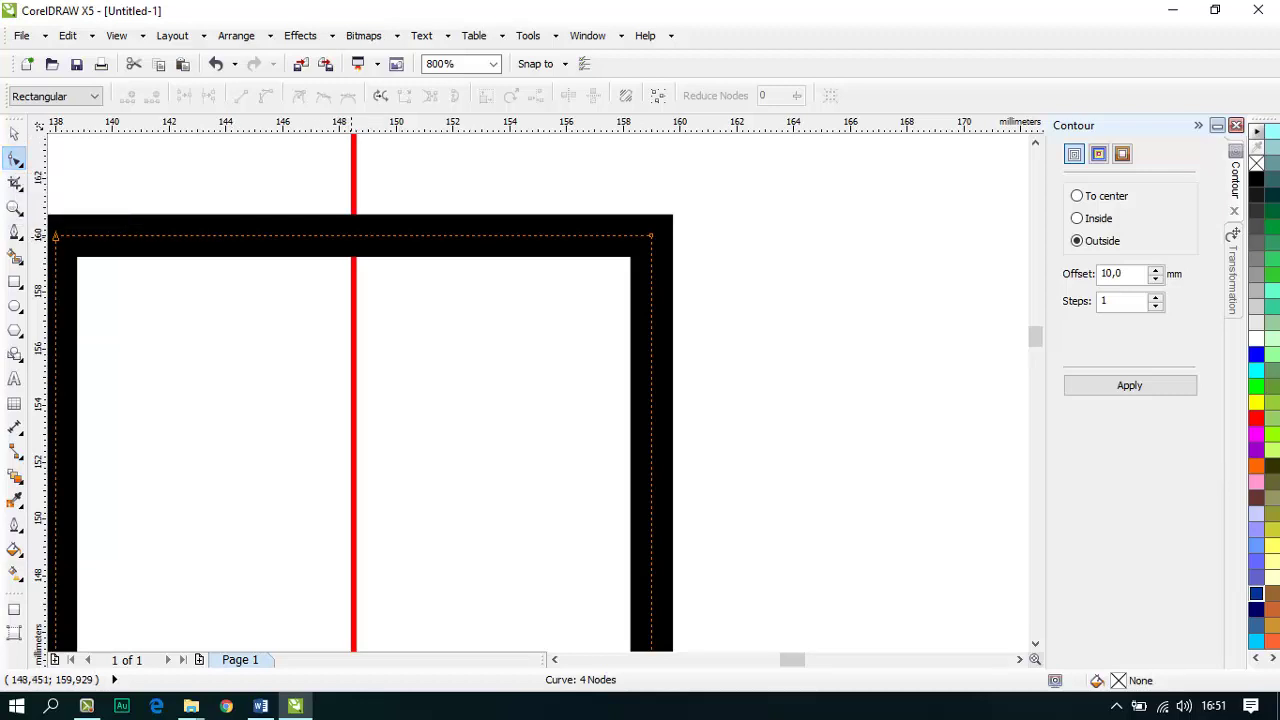
double_click(353, 236)
Step: Add nodes where the red cross meets the rectangle's two long sides and its lower edge
scroll(598, 200, down, 1)
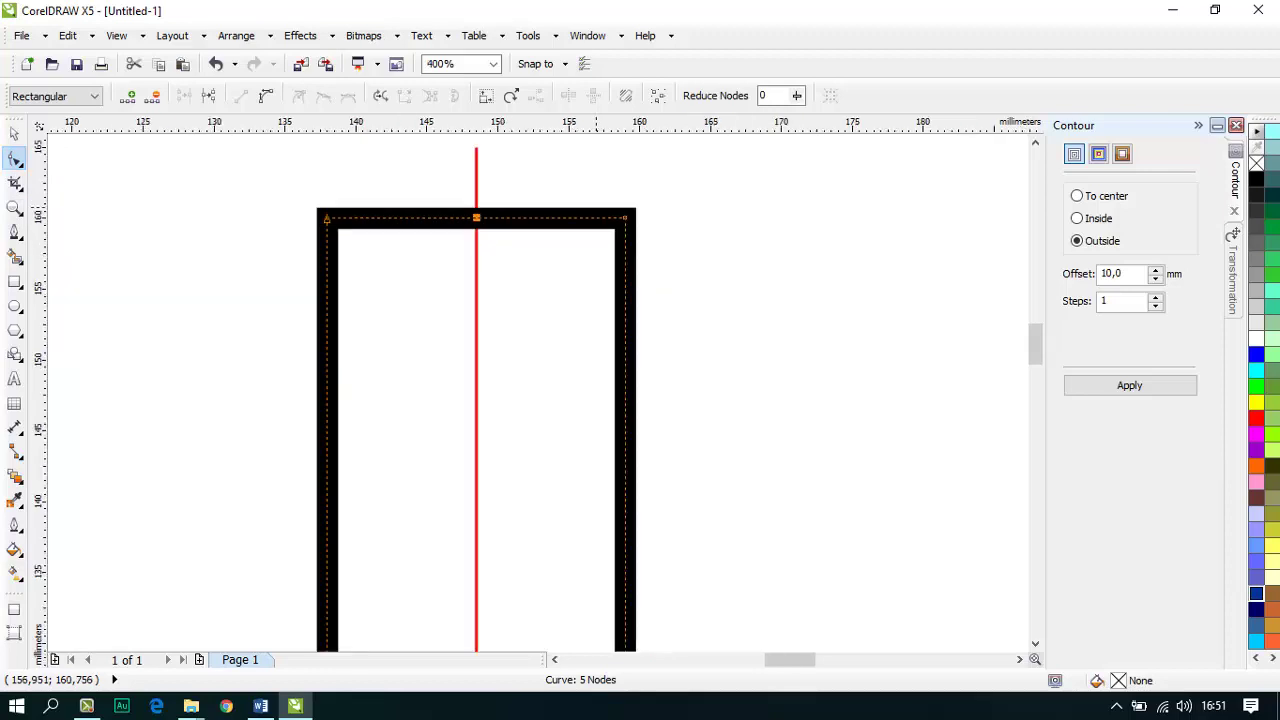
scroll(567, 256, down, 1)
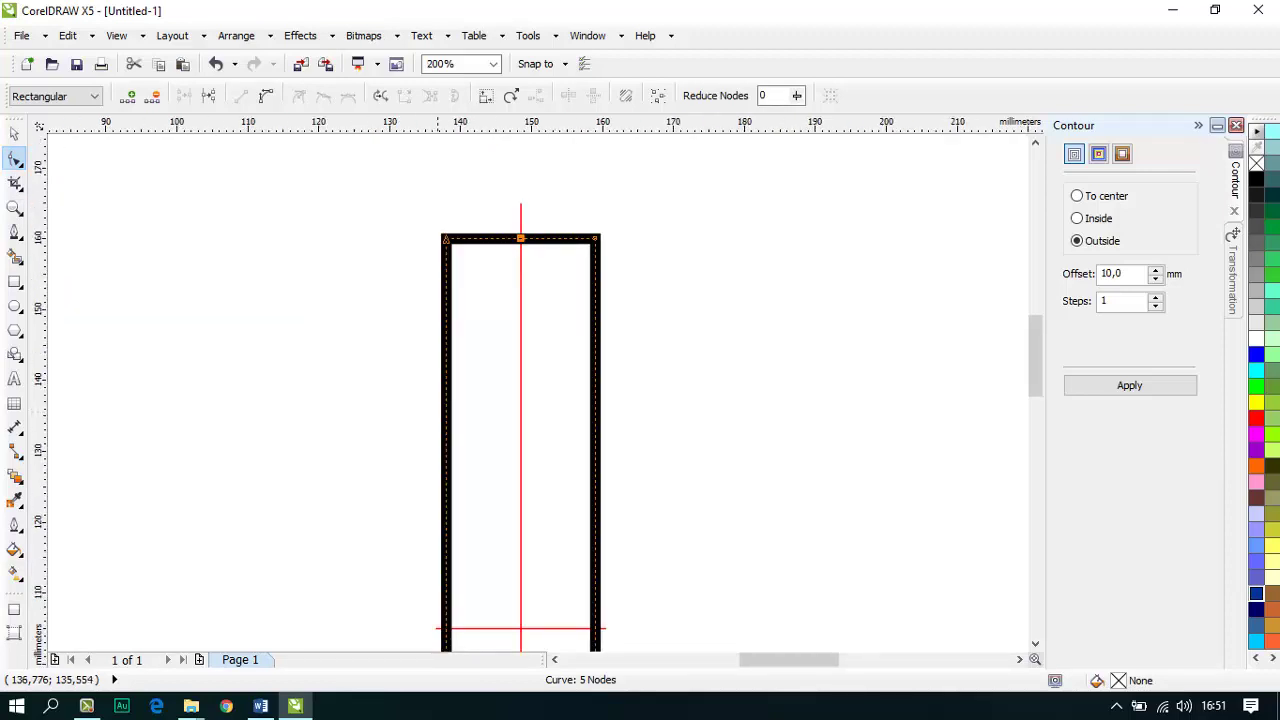
scroll(465, 420, up, 2)
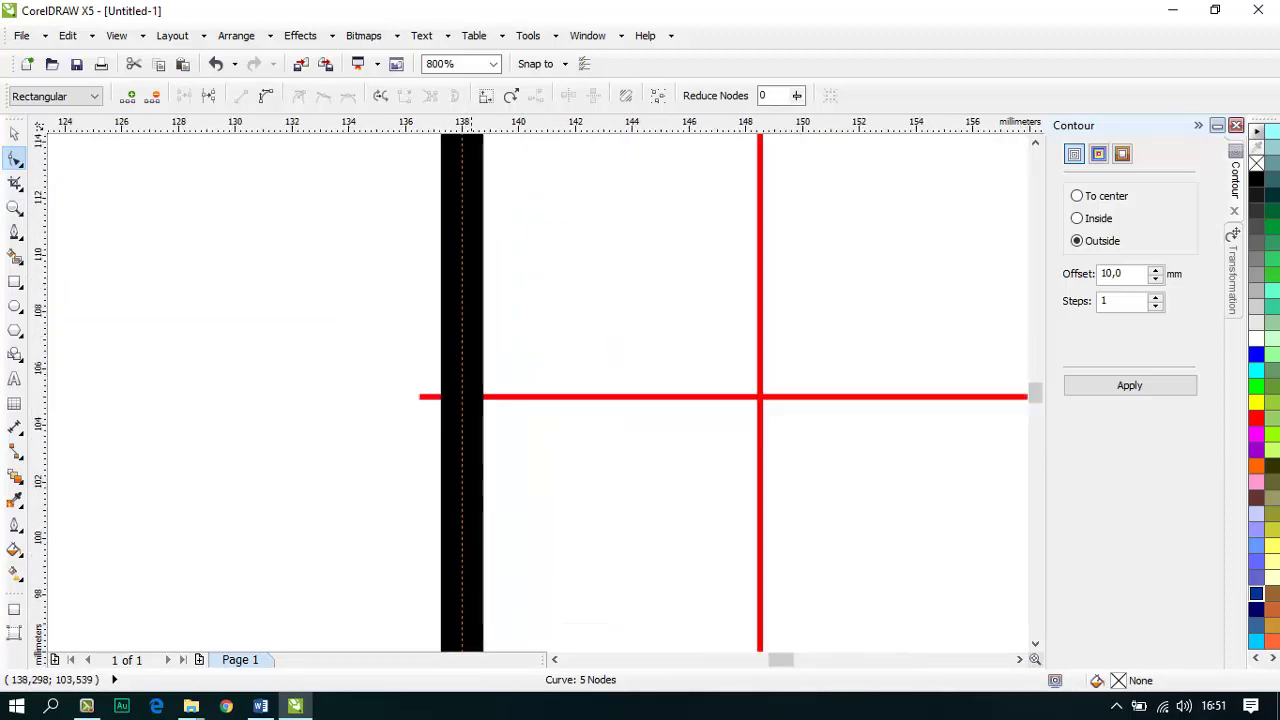
double_click(461, 396)
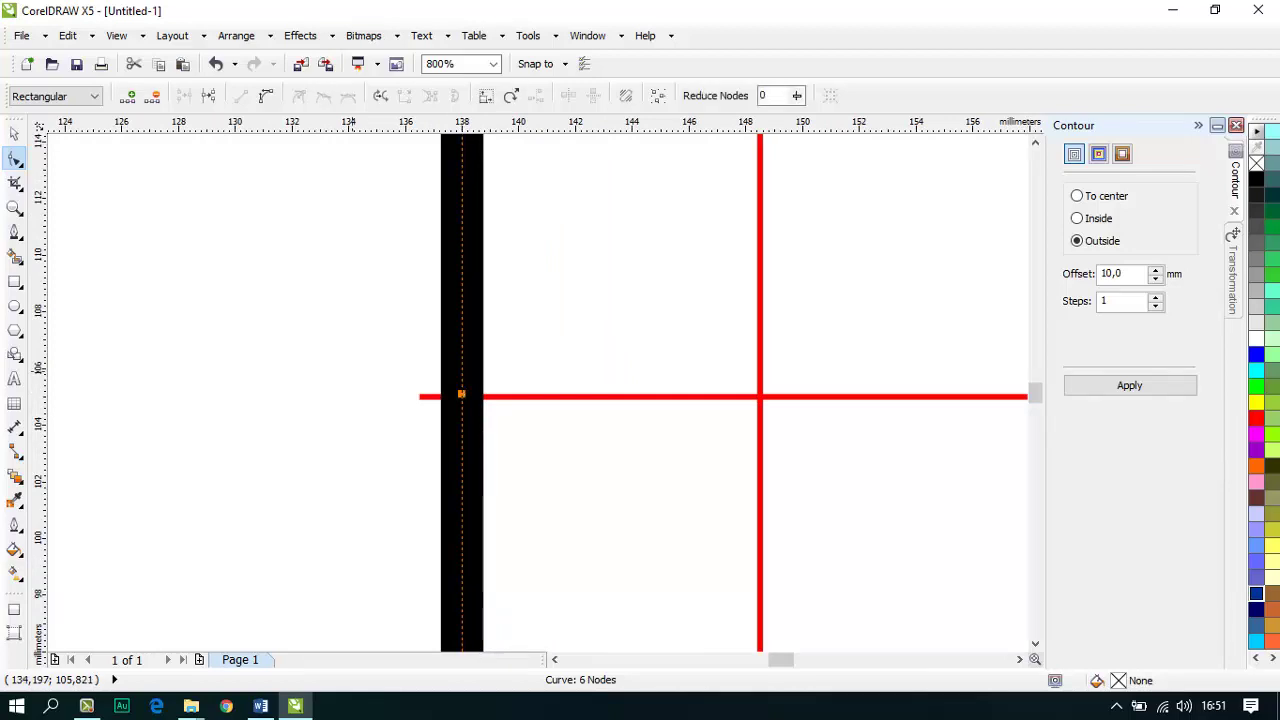
scroll(354, 370, down, 1)
scroll(714, 425, up, 1)
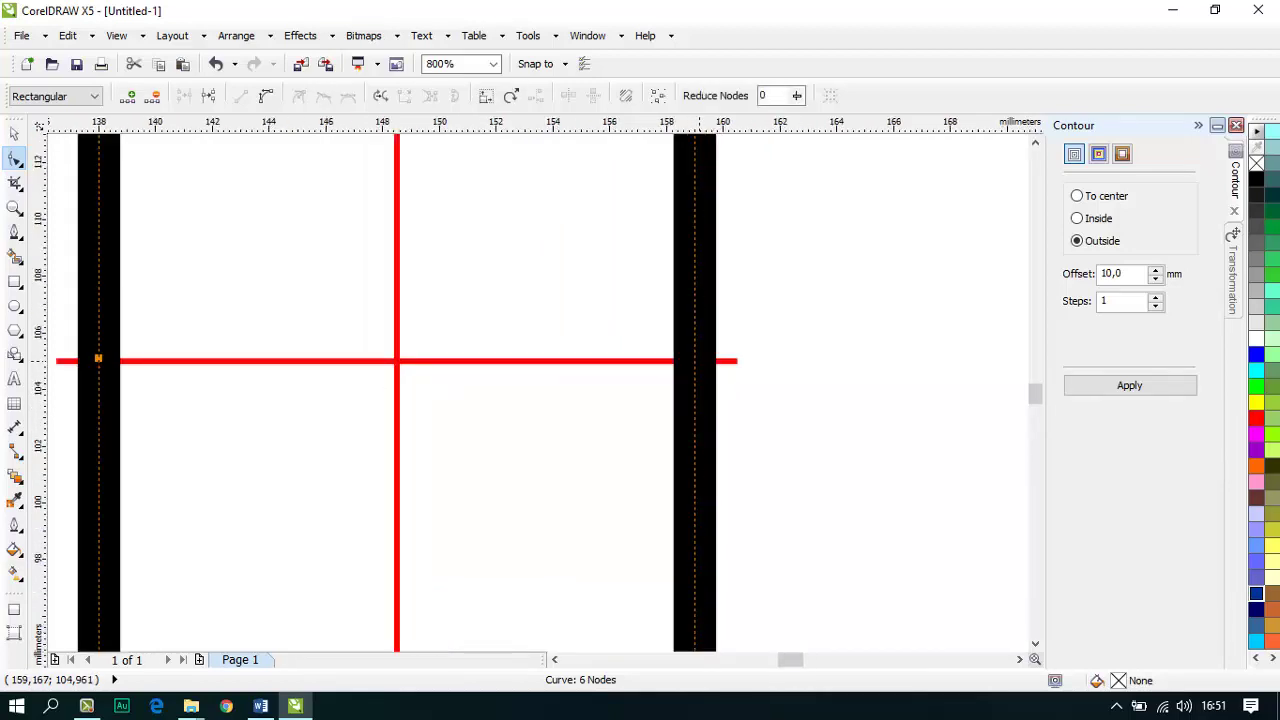
double_click(694, 359)
scroll(694, 359, down, 3)
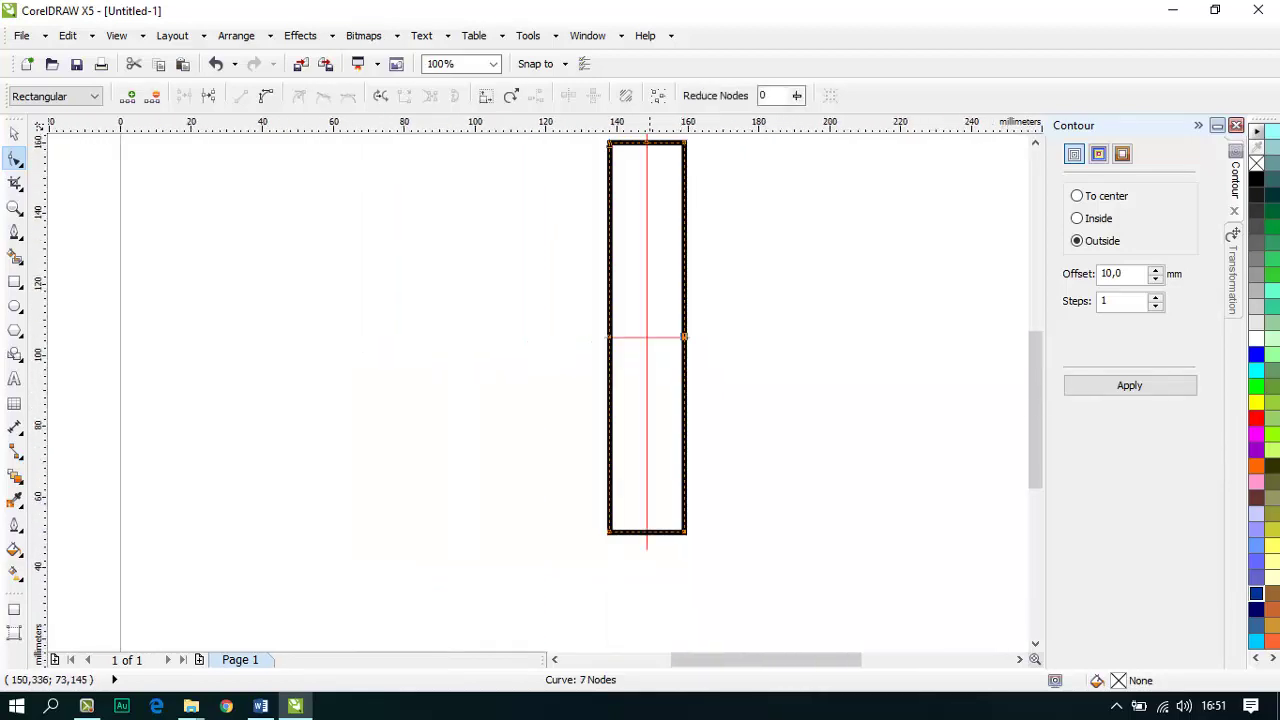
scroll(679, 529, up, 2)
double_click(631, 555)
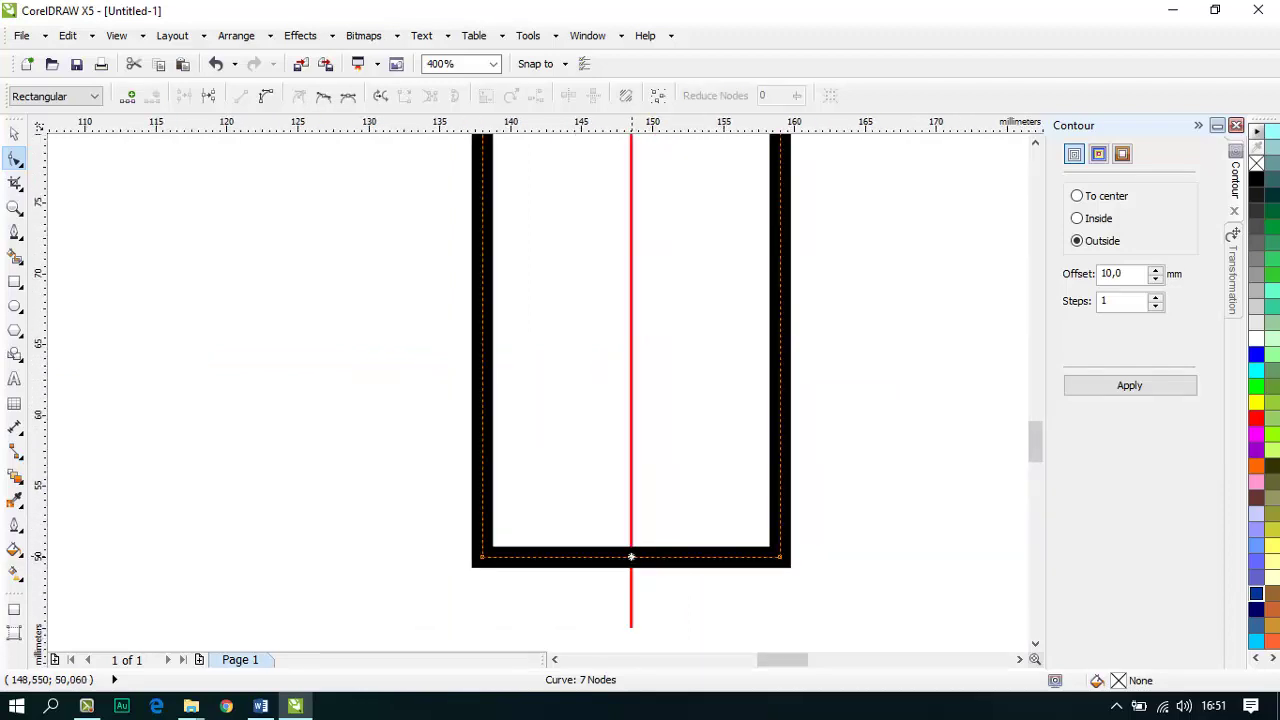
Step: Move the upper edge's middle node up to the top end of the vertical red line
scroll(600, 470, down, 4)
scroll(575, 195, up, 3)
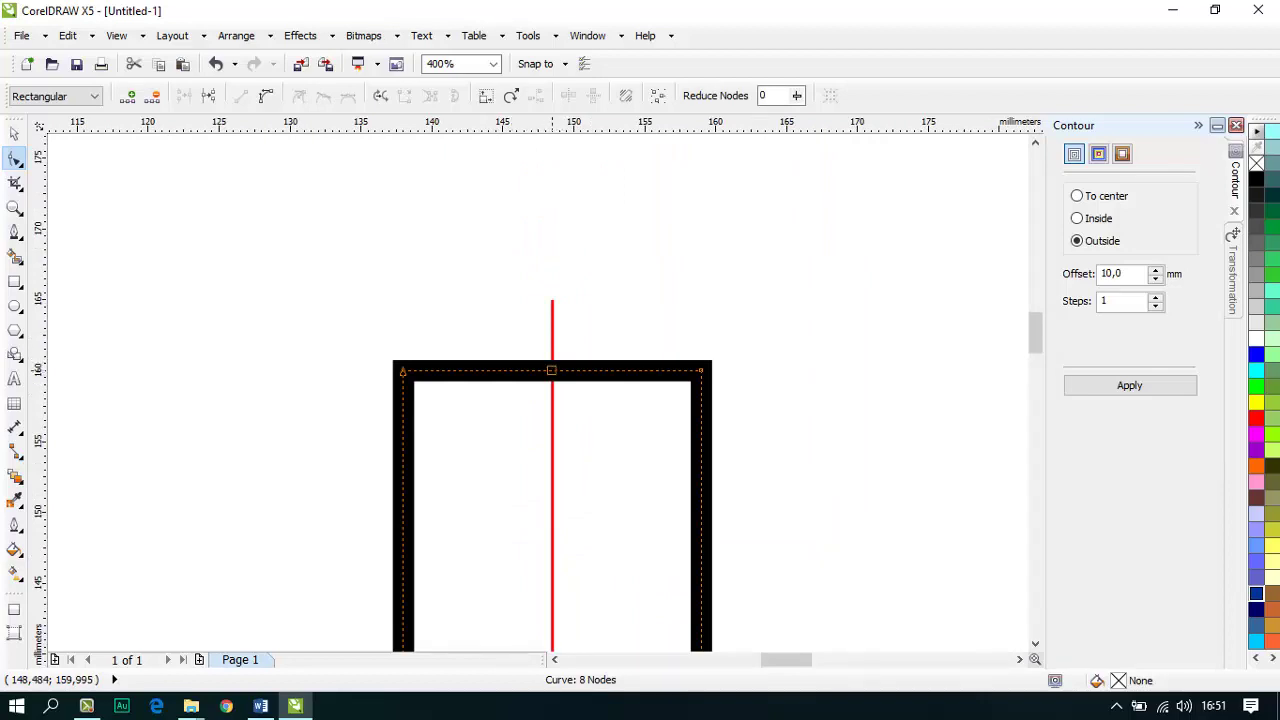
drag(551, 371, 552, 299)
Step: Move the middle nodes of both long sides outward to the ends of the horizontal red line
scroll(464, 224, down, 2)
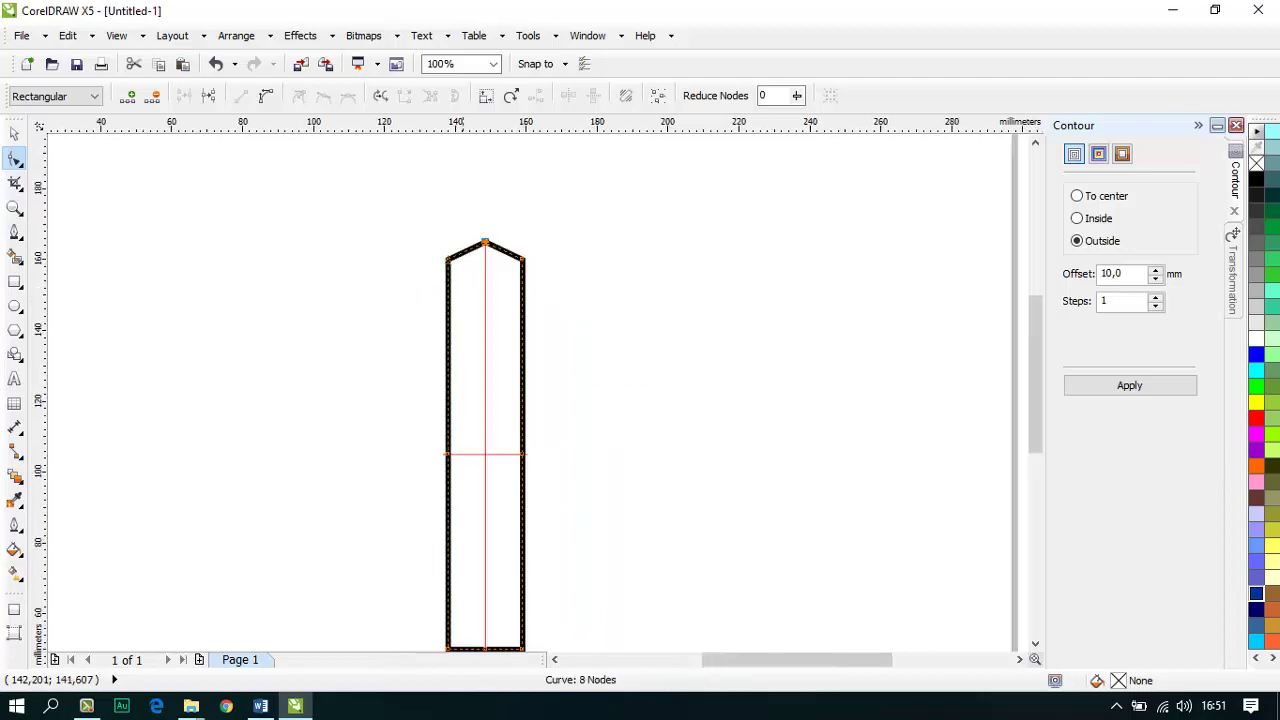
scroll(439, 469, up, 3)
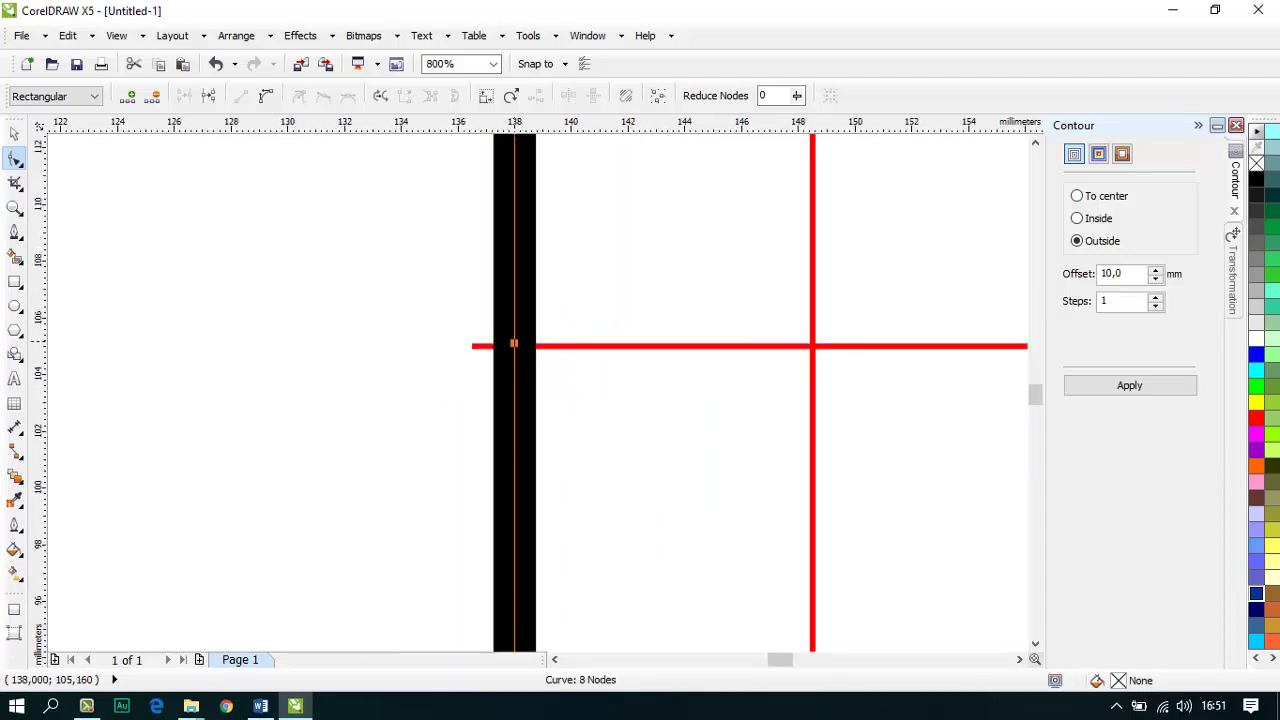
drag(513, 345, 472, 346)
scroll(346, 318, down, 2)
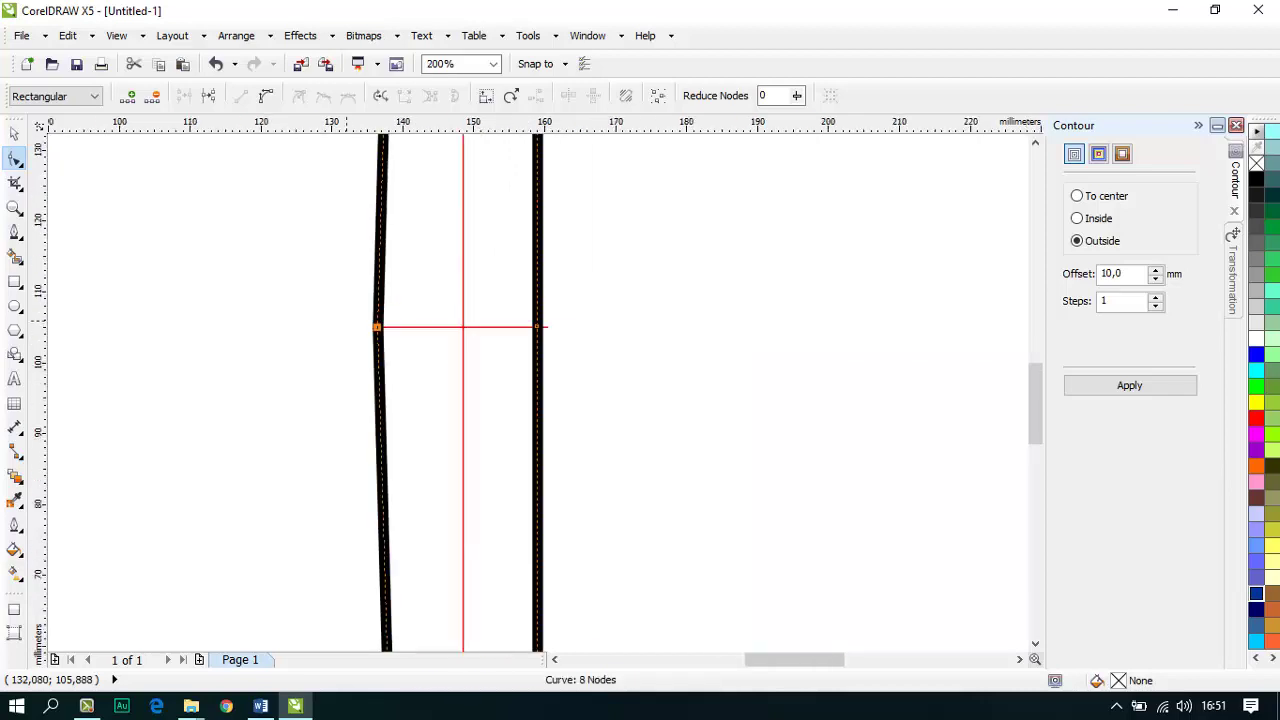
scroll(537, 327, up, 1)
drag(531, 317, 557, 317)
Step: Move the lower edge's middle node down to the bottom end of the vertical red line and deselect the shape
scroll(557, 317, down, 2)
scroll(560, 260, down, 3)
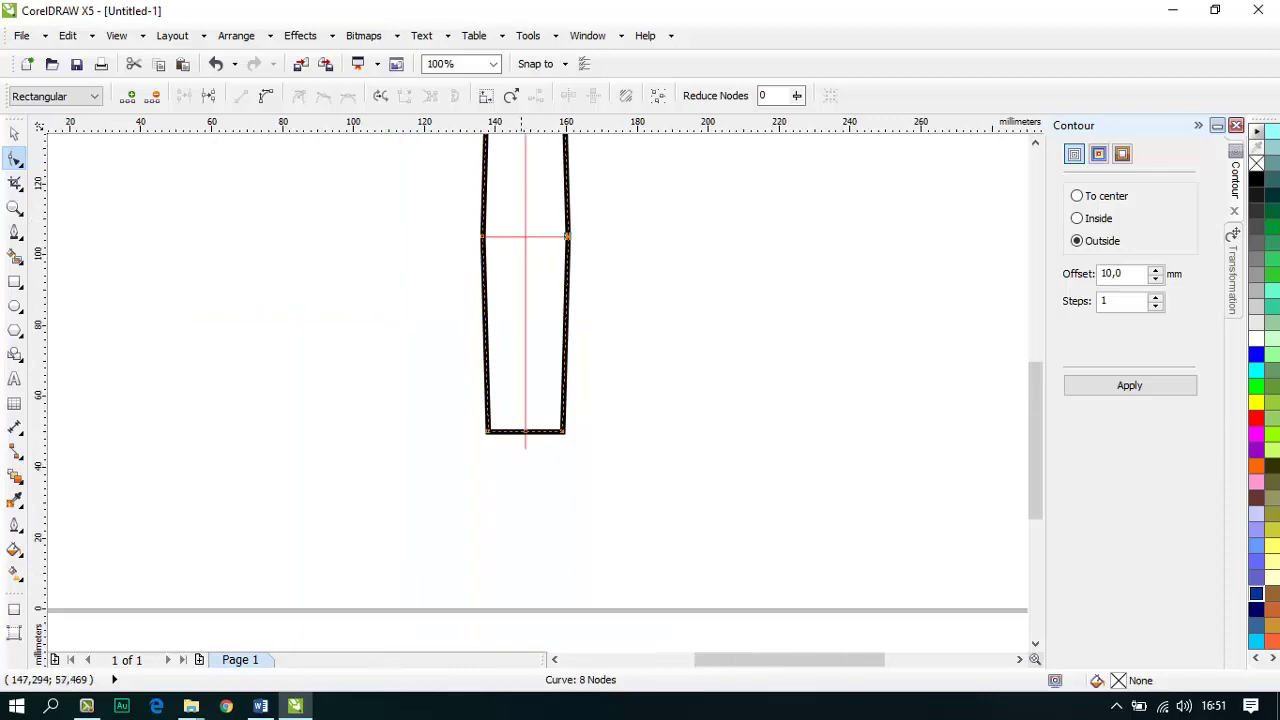
scroll(528, 434, up, 1)
drag(518, 427, 517, 497)
scroll(517, 495, down, 2)
click(14, 133)
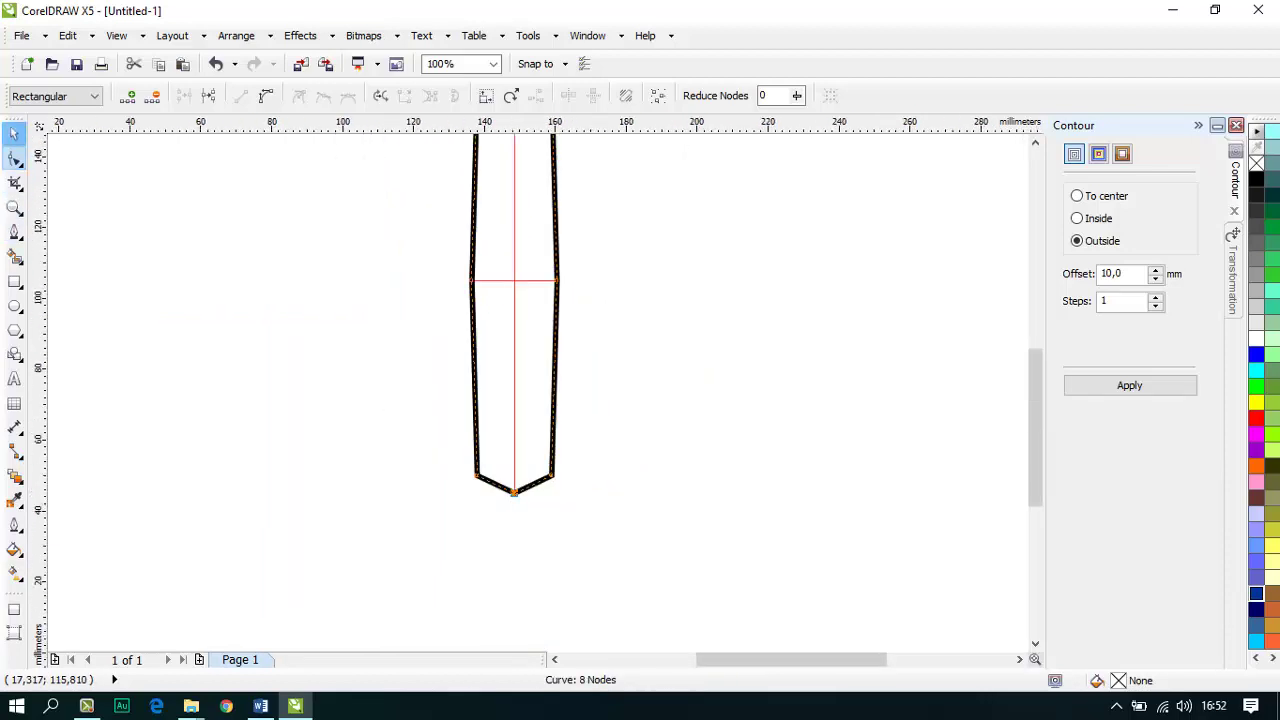
scroll(465, 339, down, 1)
click(523, 354)
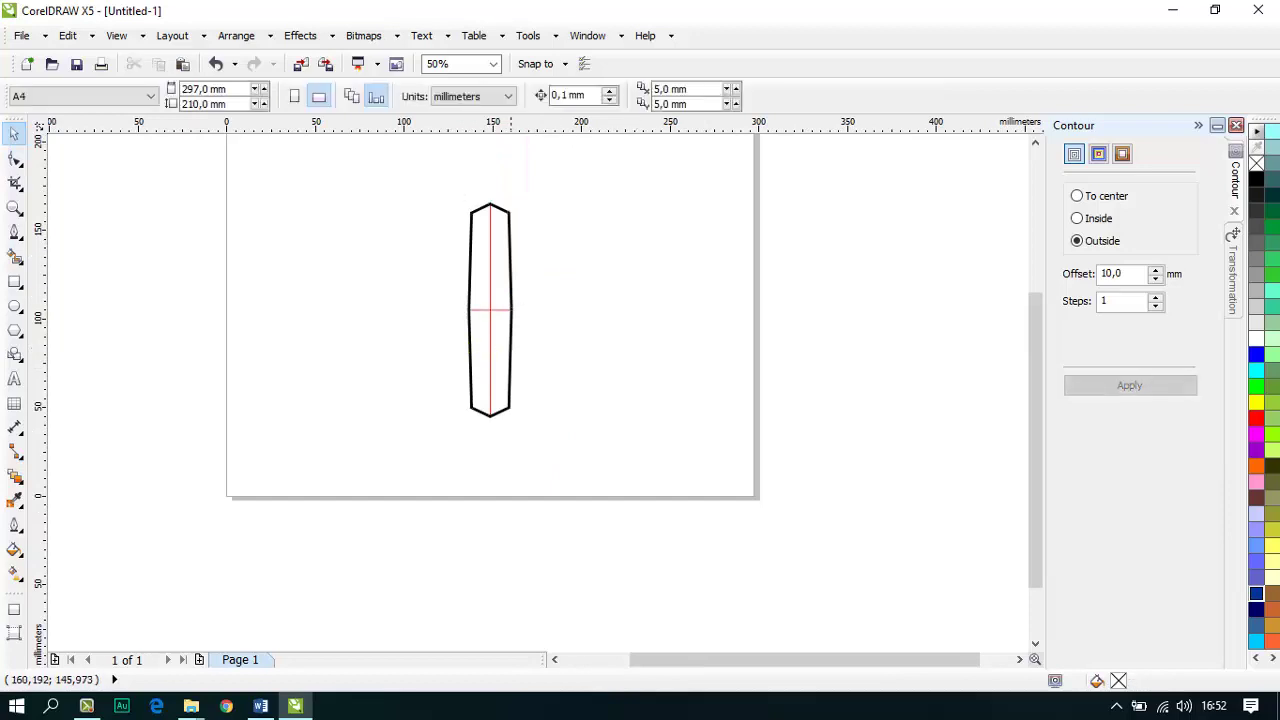
scroll(489, 252, up, 1)
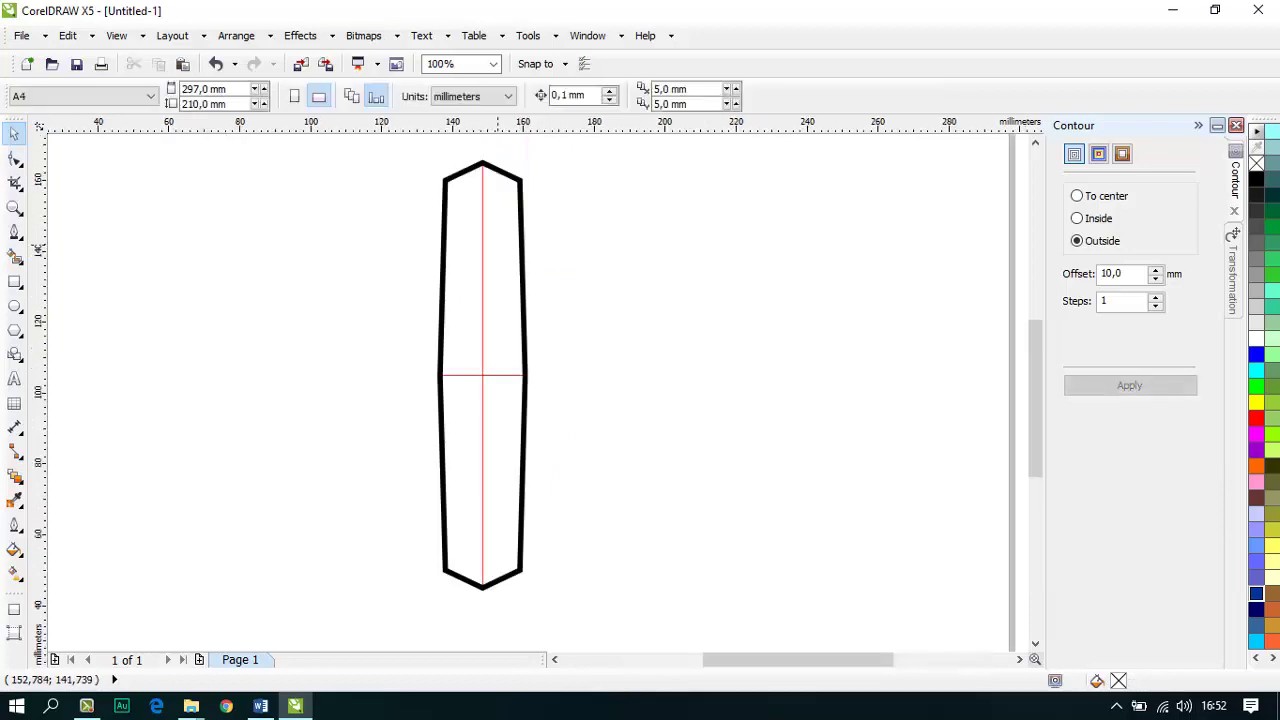
Step: Move the black shape off the red guide cross and delete the cross group
drag(497, 319, 723, 319)
drag(482, 375, 232, 364)
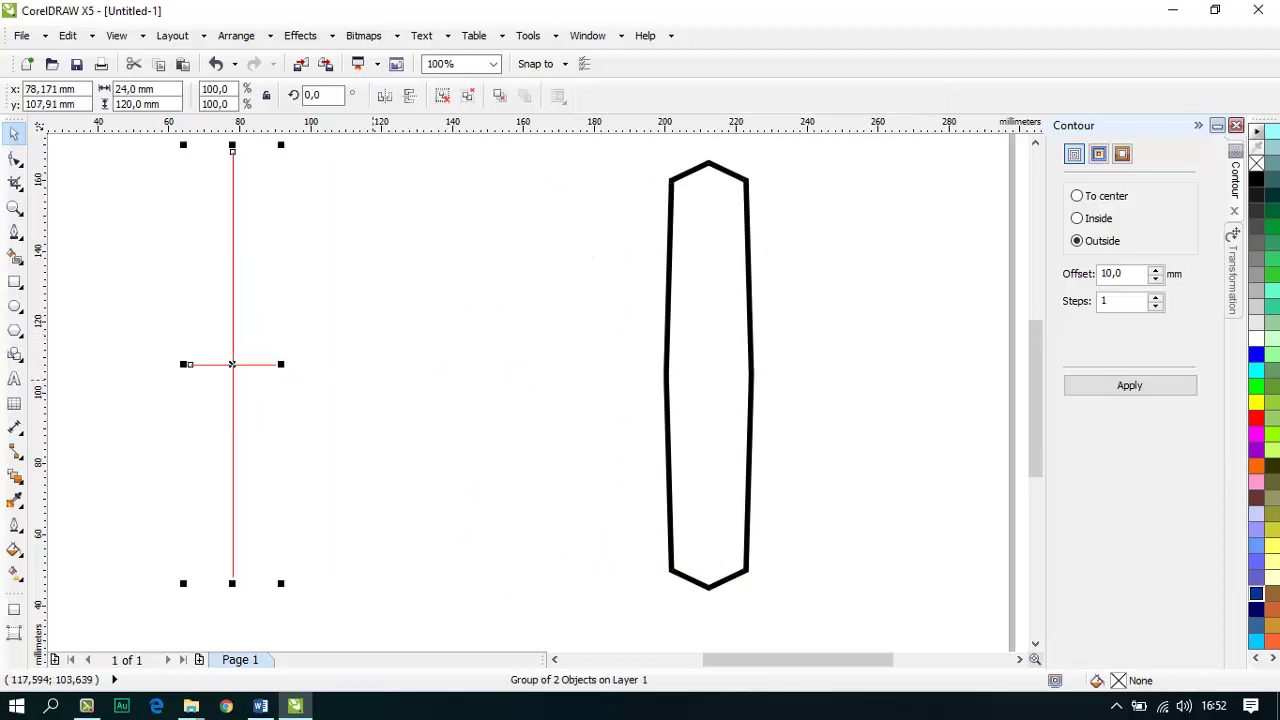
key(Delete)
Step: Bring the elongated black shape back and centre it on the page
drag(672, 340, 414, 340)
scroll(604, 304, down, 1)
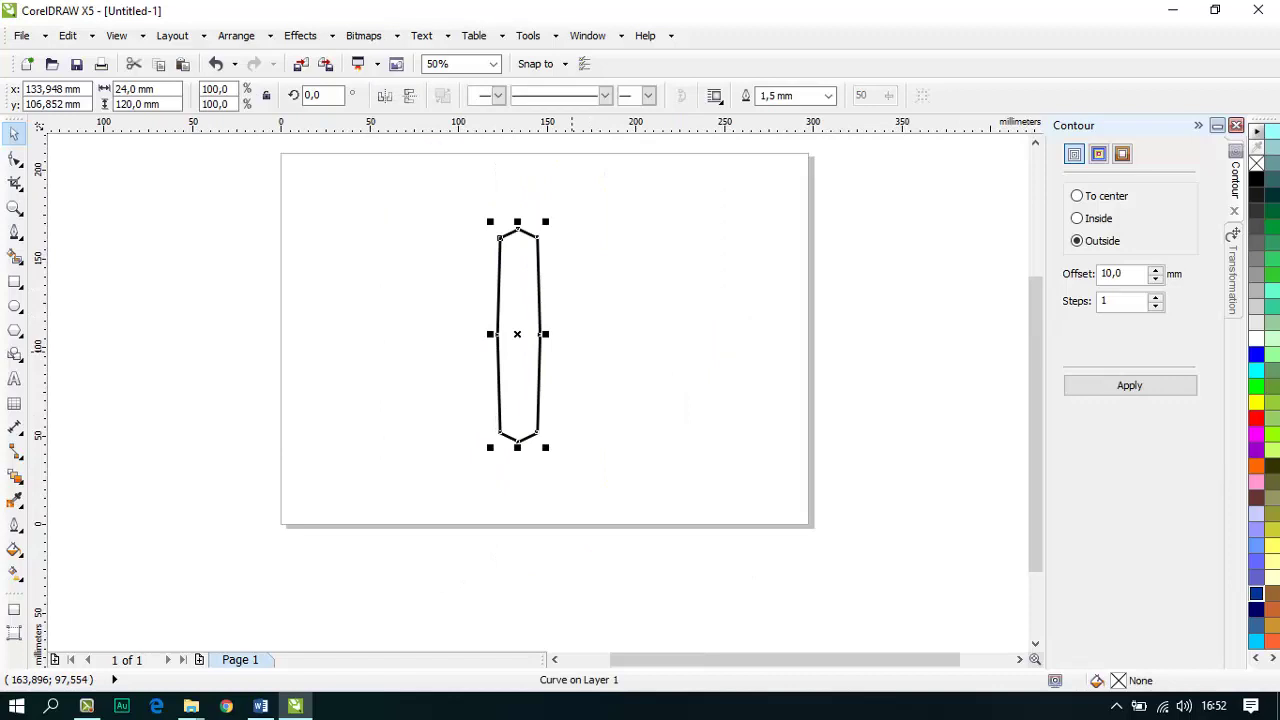
key(p)
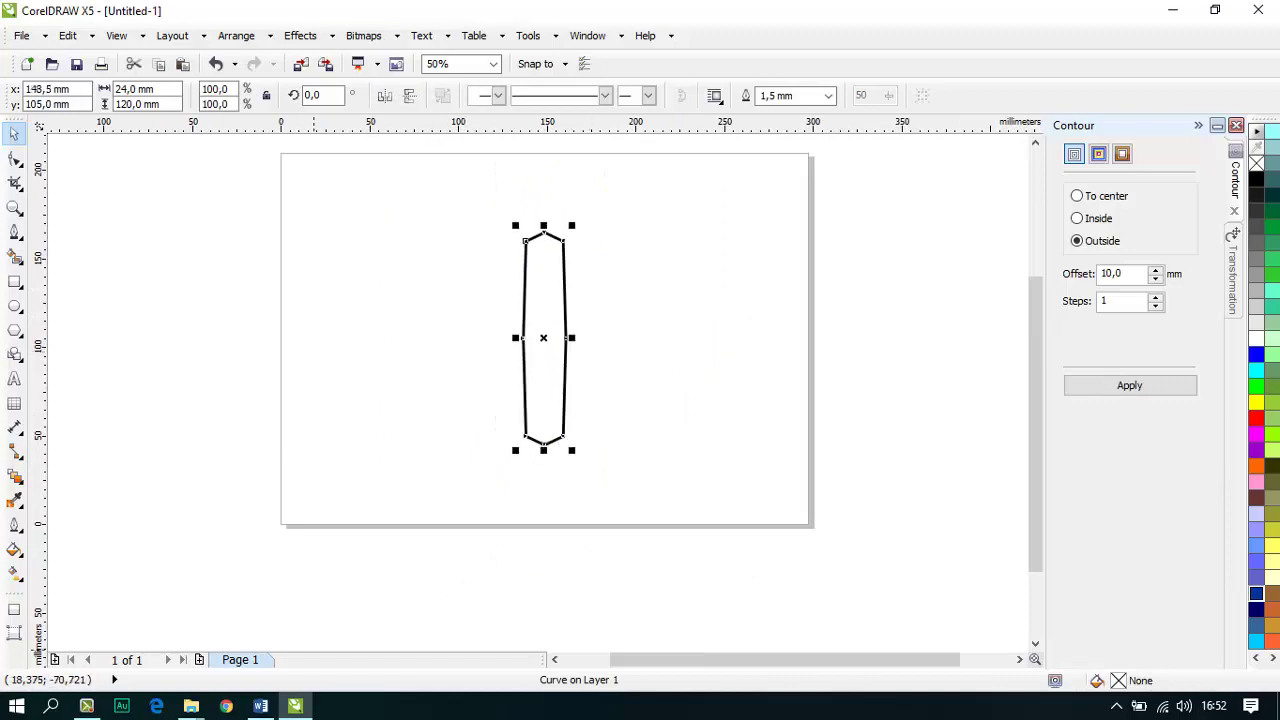
Step: Switch to the Word instructions and read steps 7 and 8 about adding nodes and moving them to the cross ends
click(260, 706)
scroll(640, 400, down, 1)
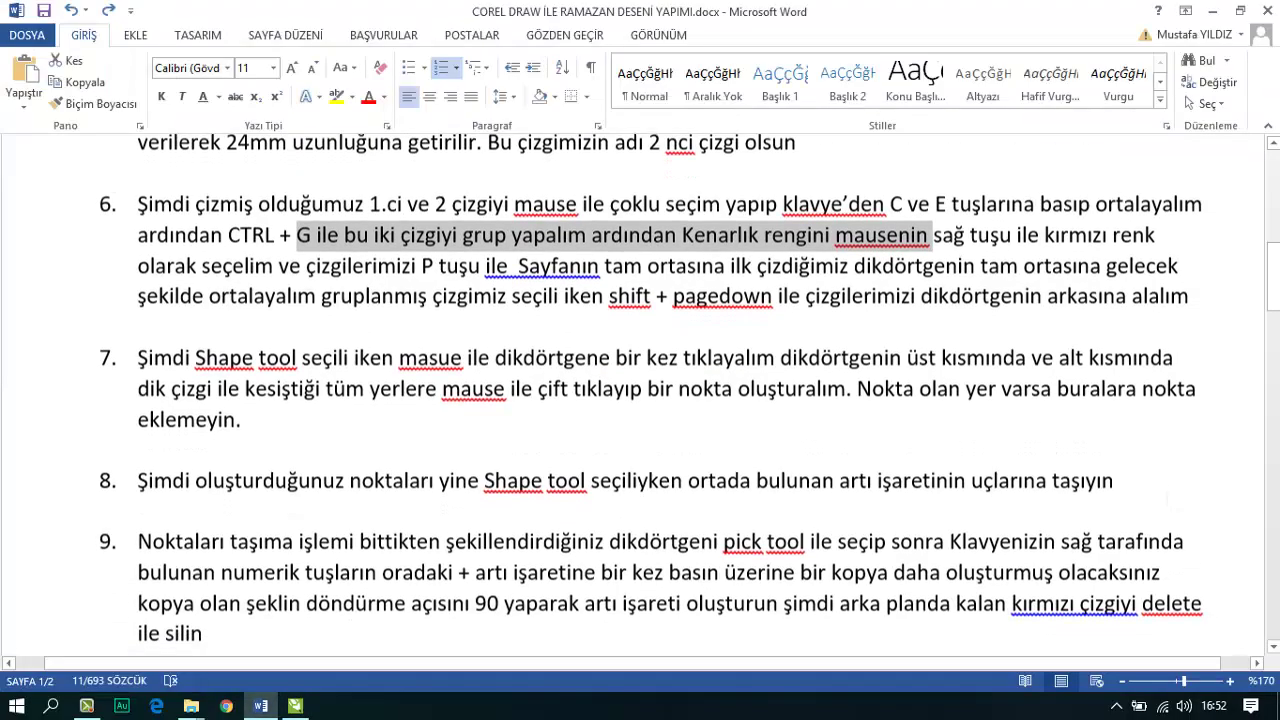
scroll(640, 400, down, 1)
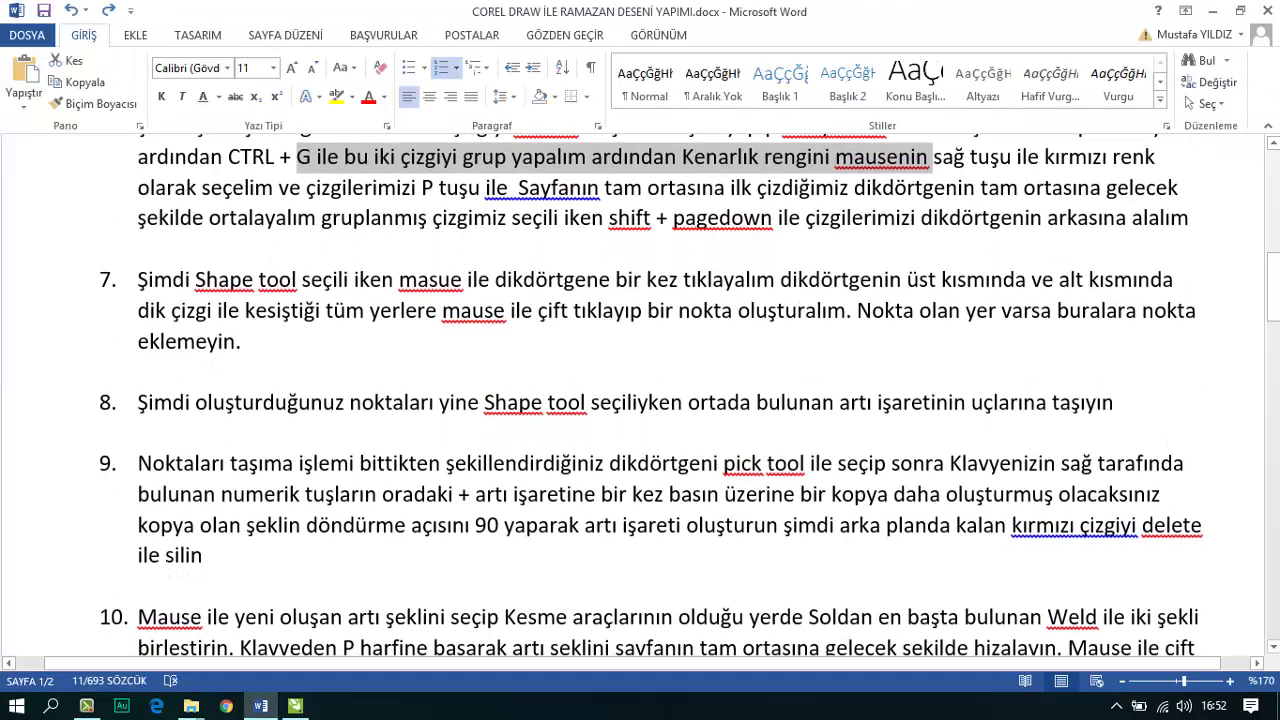
drag(248, 311, 960, 336)
scroll(640, 400, down, 1)
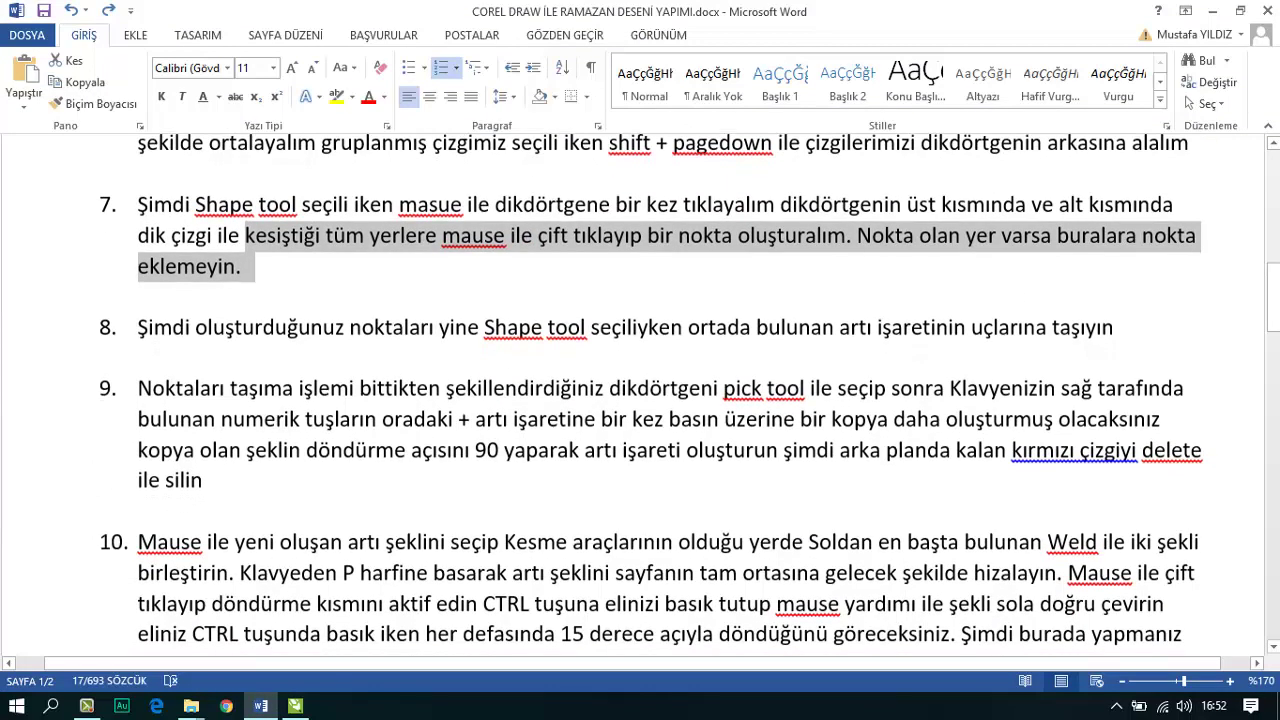
drag(196, 326, 968, 326)
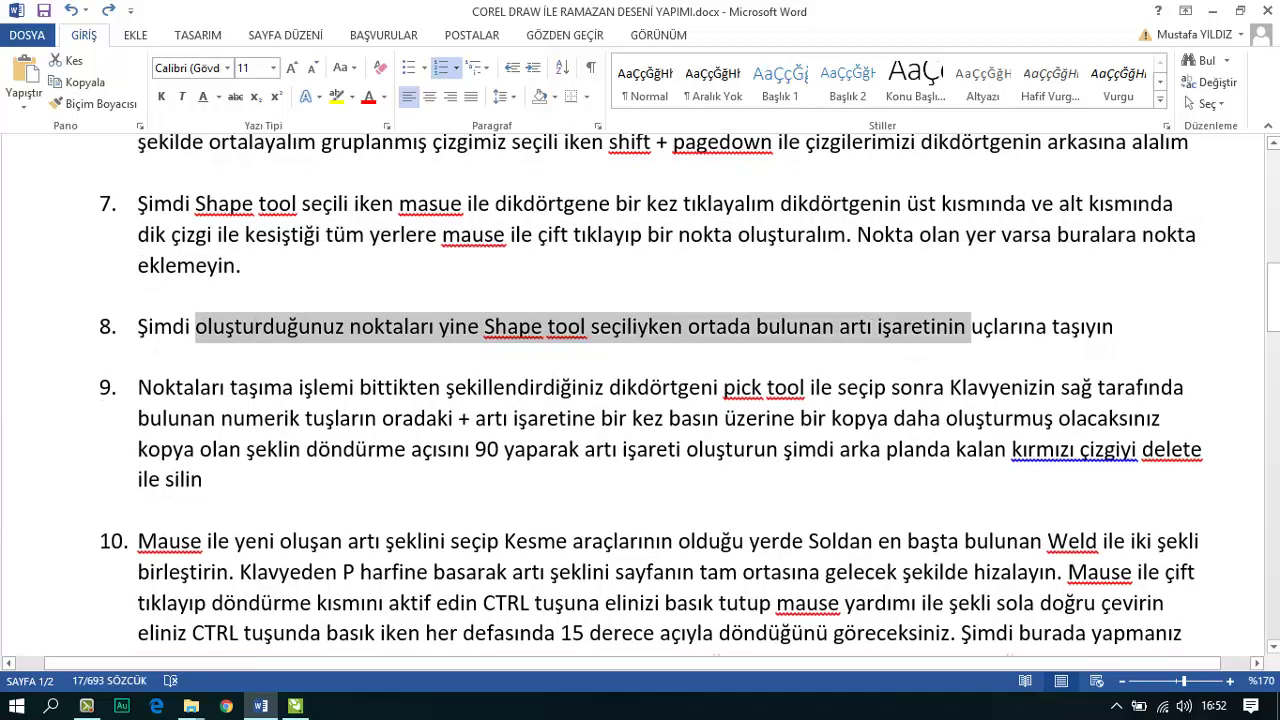
scroll(968, 326, down, 2)
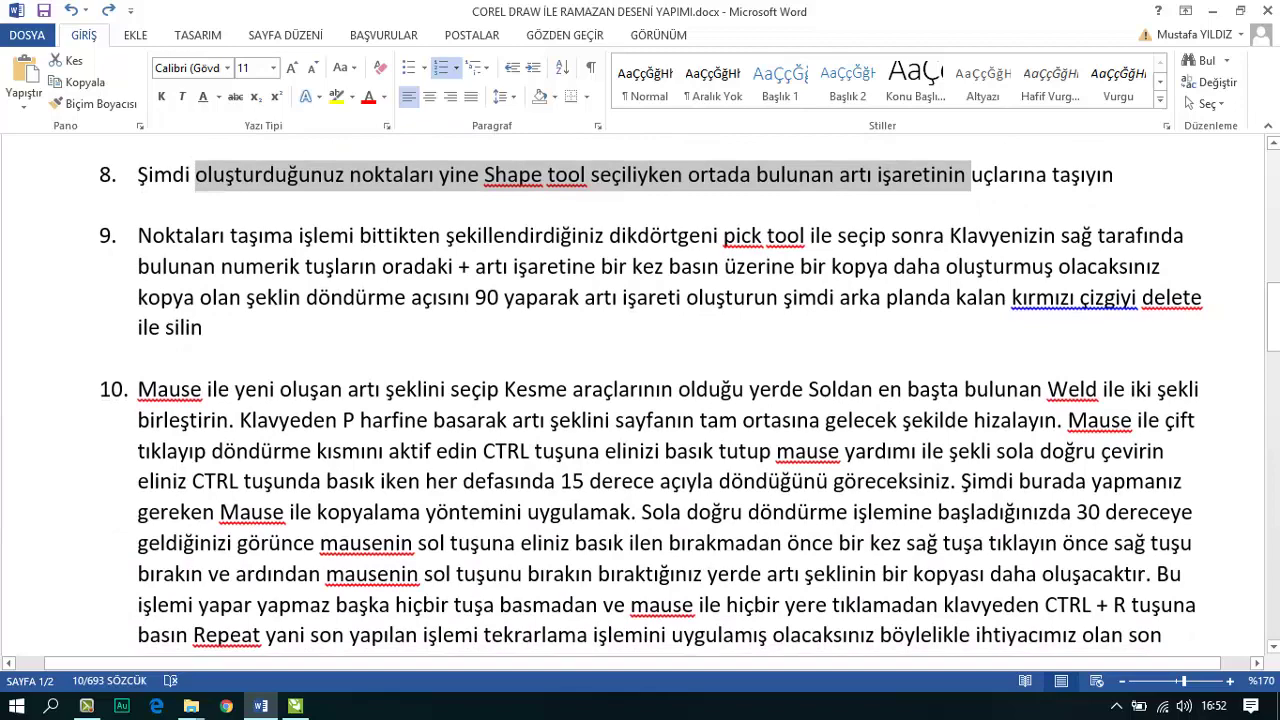
Step: Read steps 9 and 10 about copying the shape at 90 degrees, welding it and repeating 30-degree rotated copies
drag(138, 236, 215, 328)
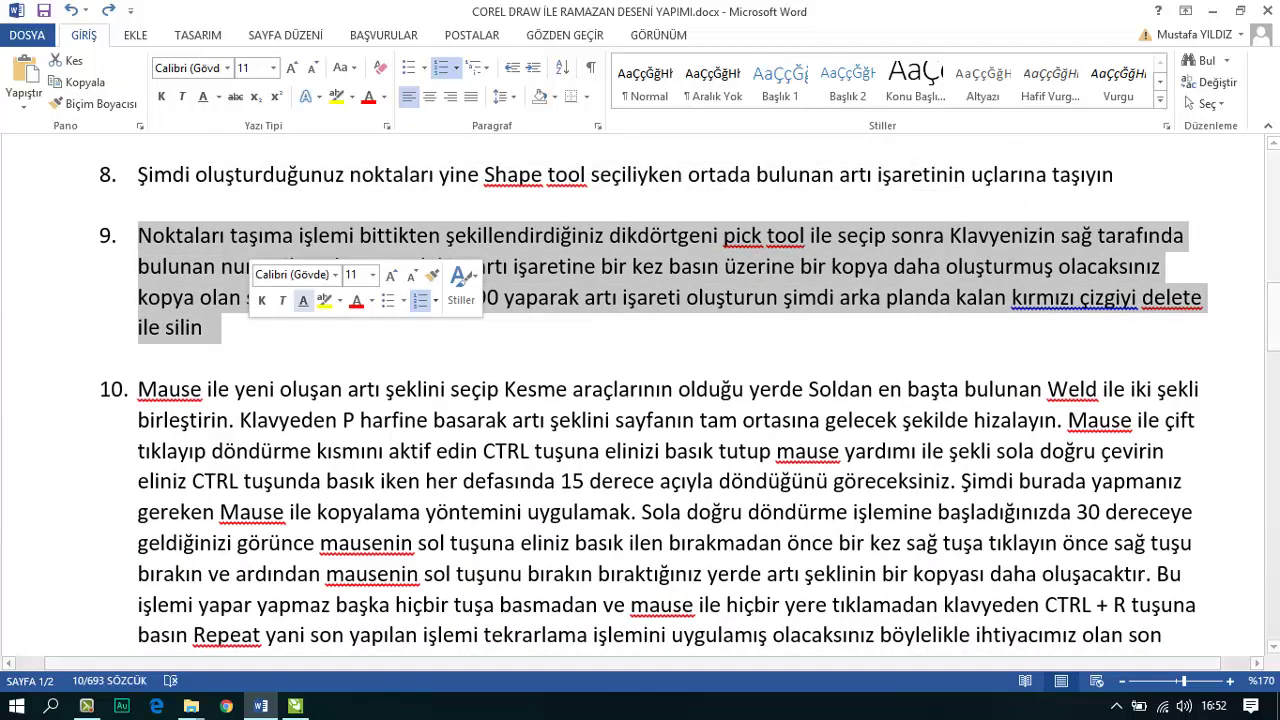
scroll(215, 328, down, 1)
scroll(640, 396, down, 3)
scroll(640, 396, up, 4)
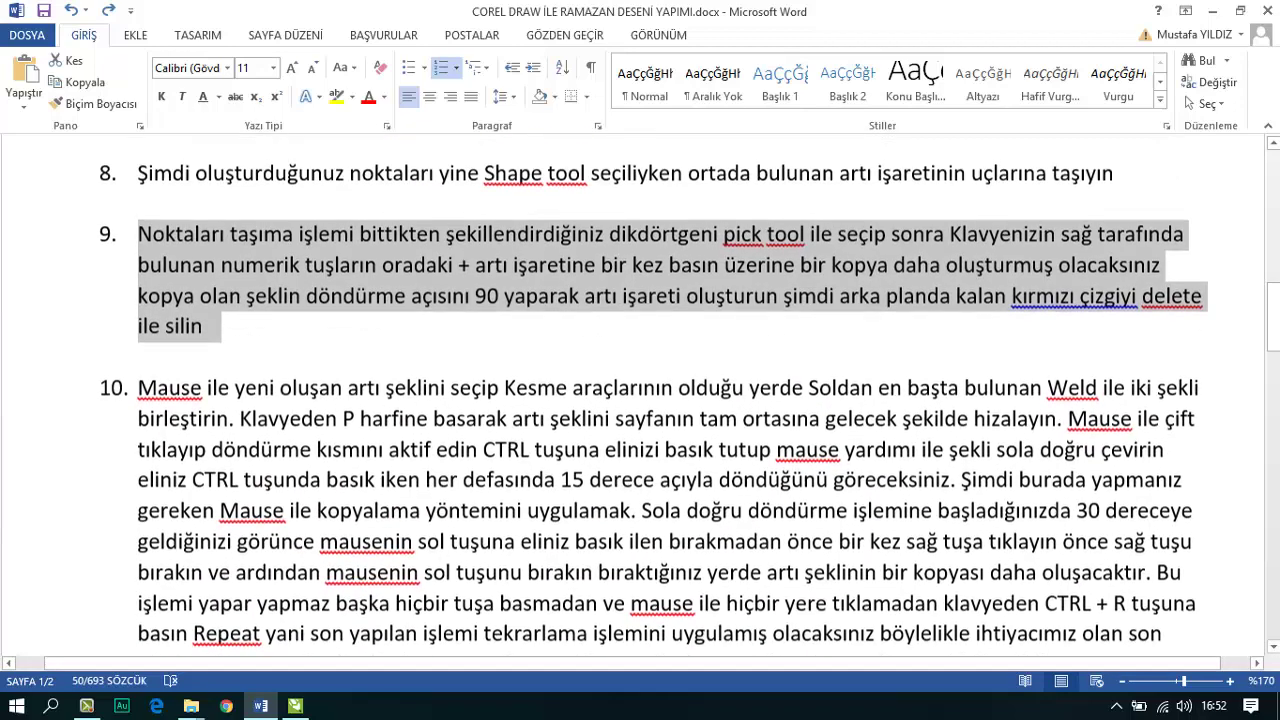
scroll(640, 400, down, 1)
scroll(640, 400, down, 1)
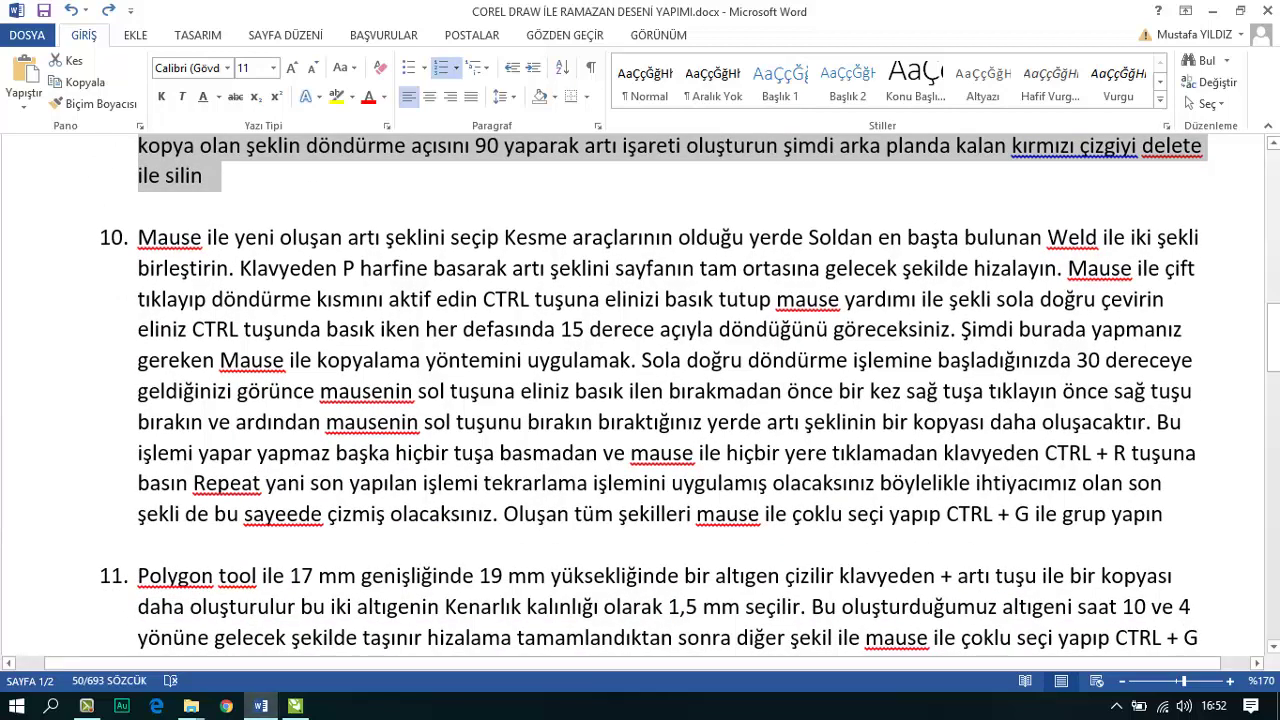
drag(138, 238, 152, 545)
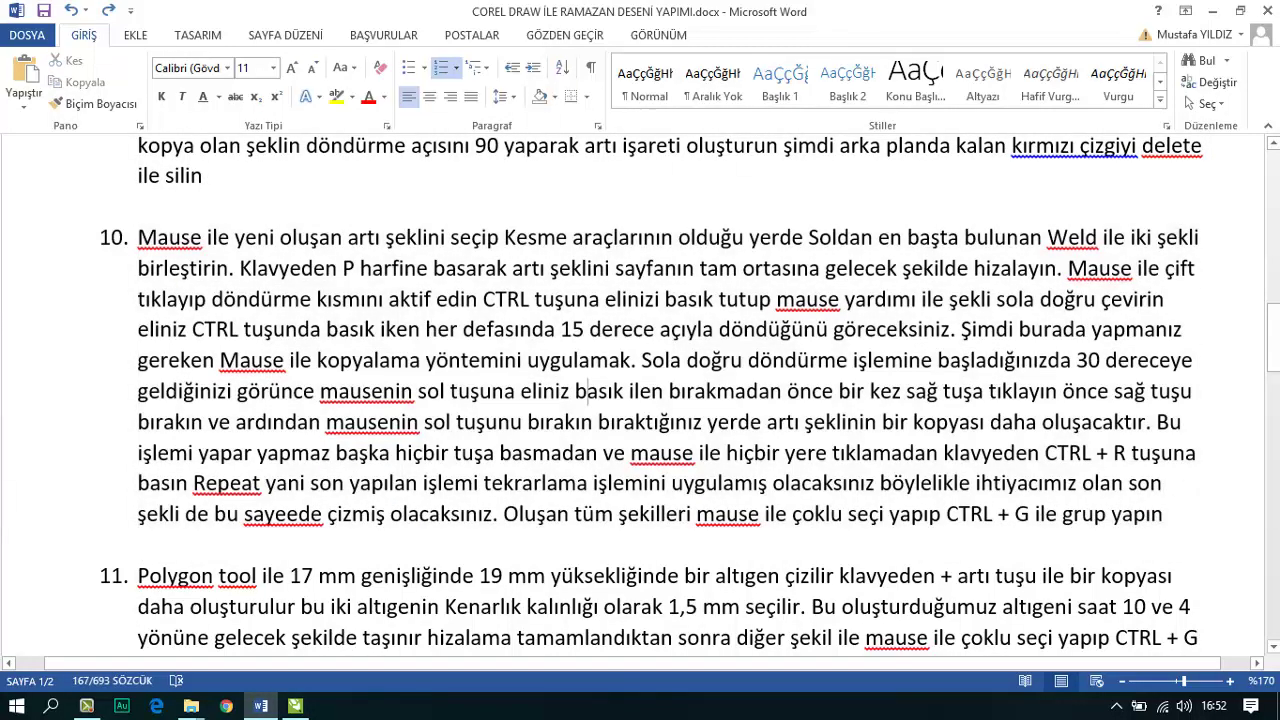
click(588, 391)
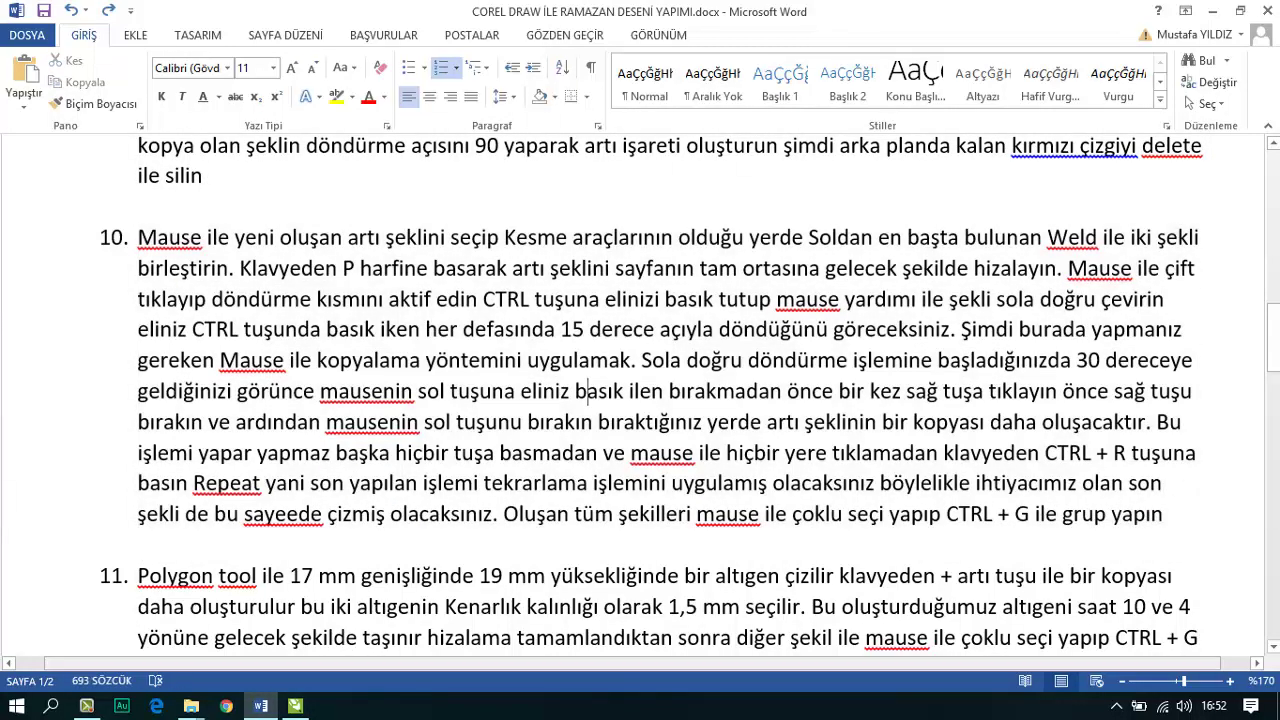
Step: Switch back to CorelDRAW and deselect the elongated shape
click(295, 706)
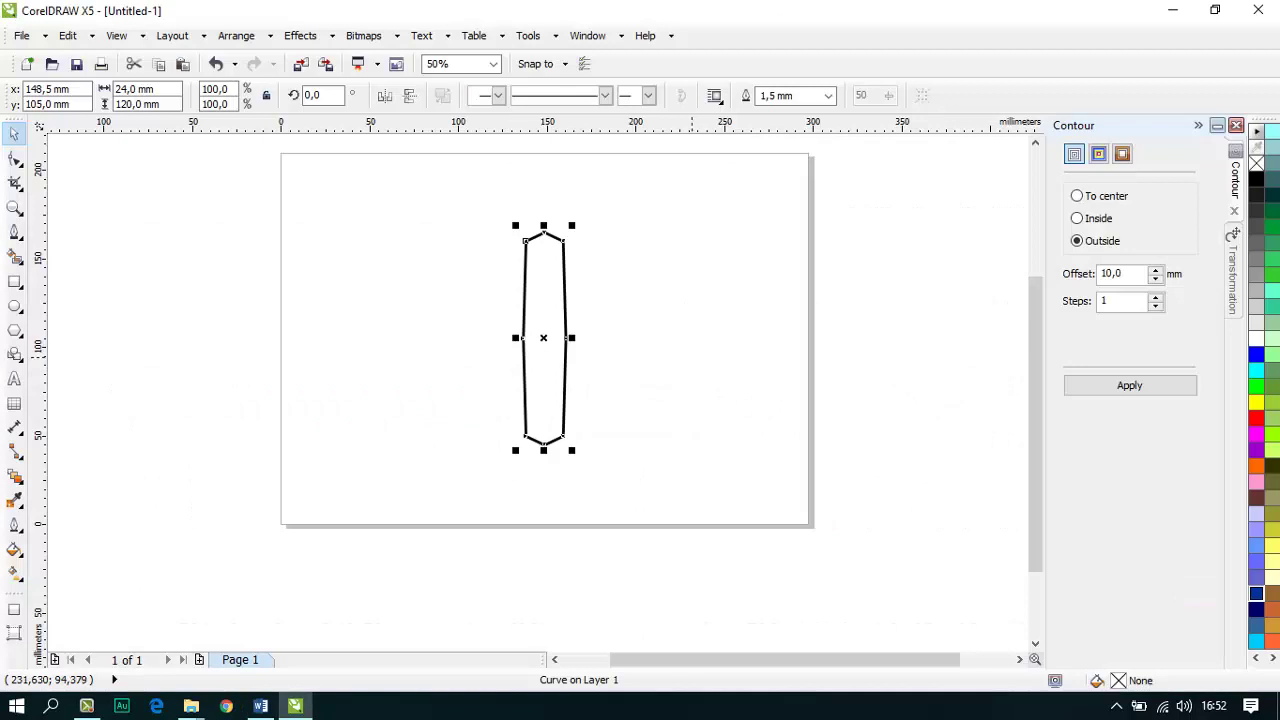
mouse_move(260, 706)
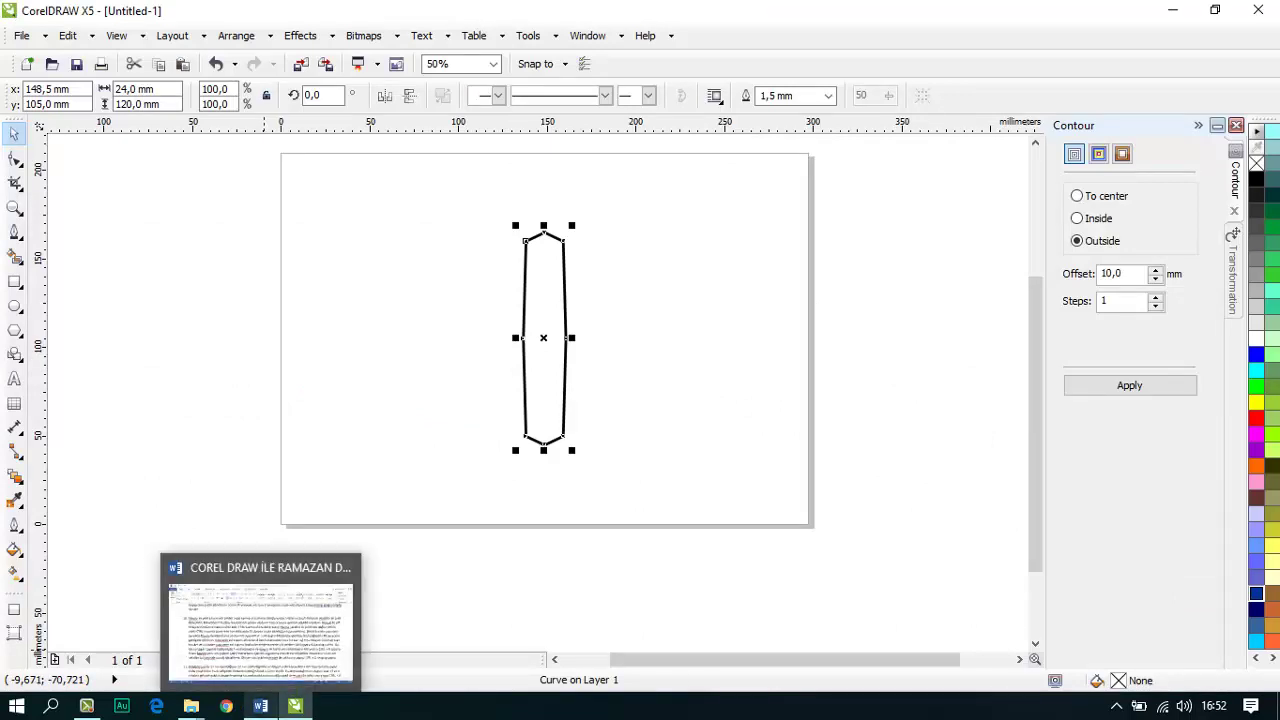
click(665, 240)
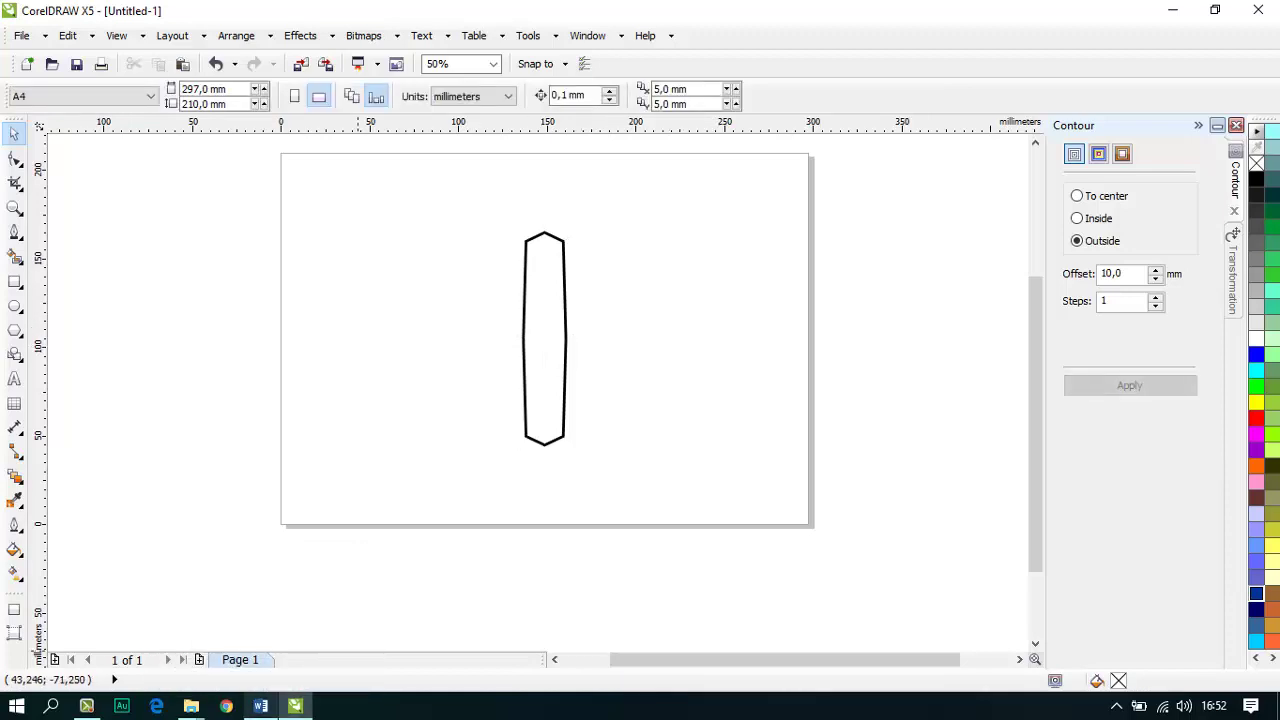
Step: Switch to the Word instructions, highlight the step 10 text on rotating copies of the cross by 30 degrees, and return to CorelDRAW
click(260, 706)
drag(240, 268, 524, 422)
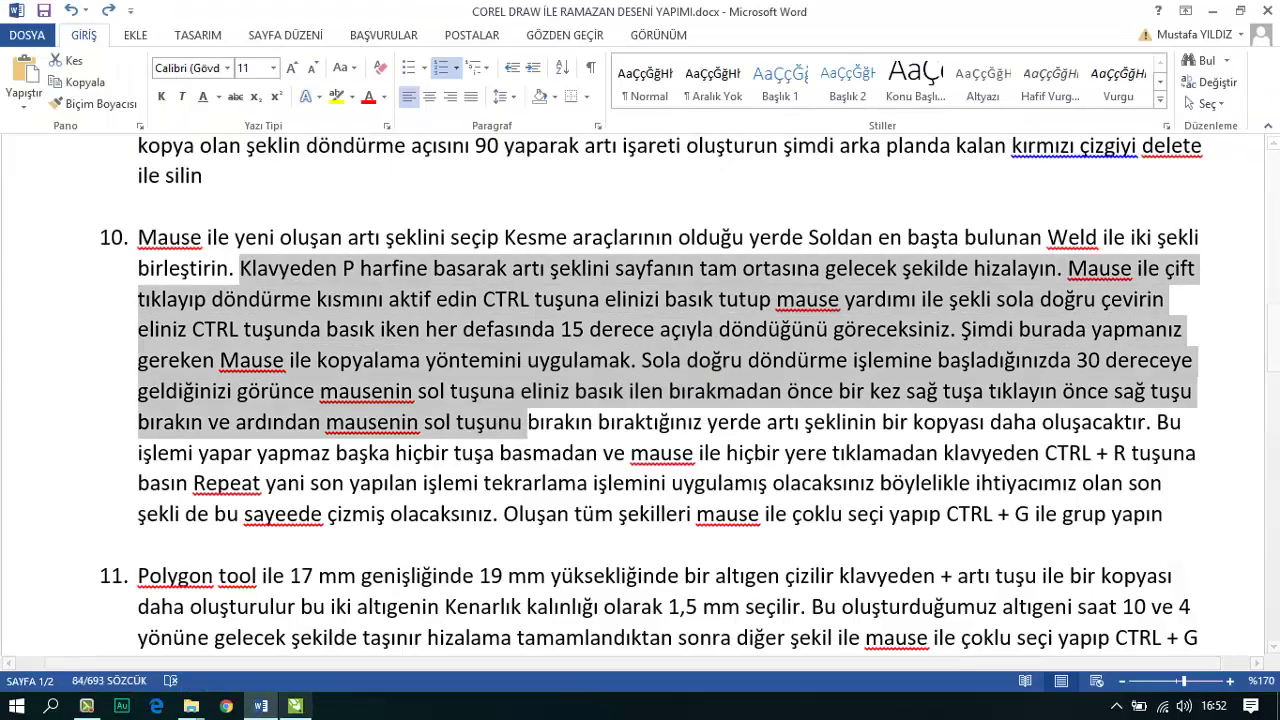
click(295, 706)
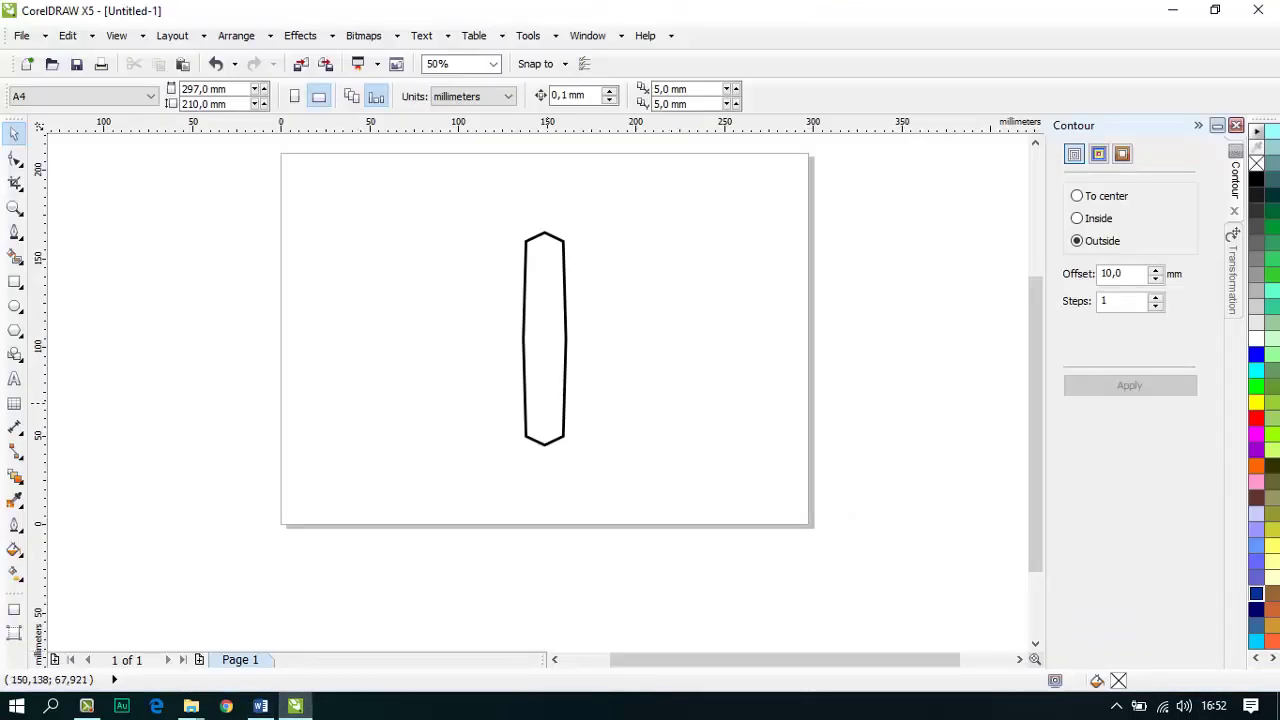
Step: Try rotating a copy of the elongated shape to 270 degrees about its centre, and delete that copy
click(554, 346)
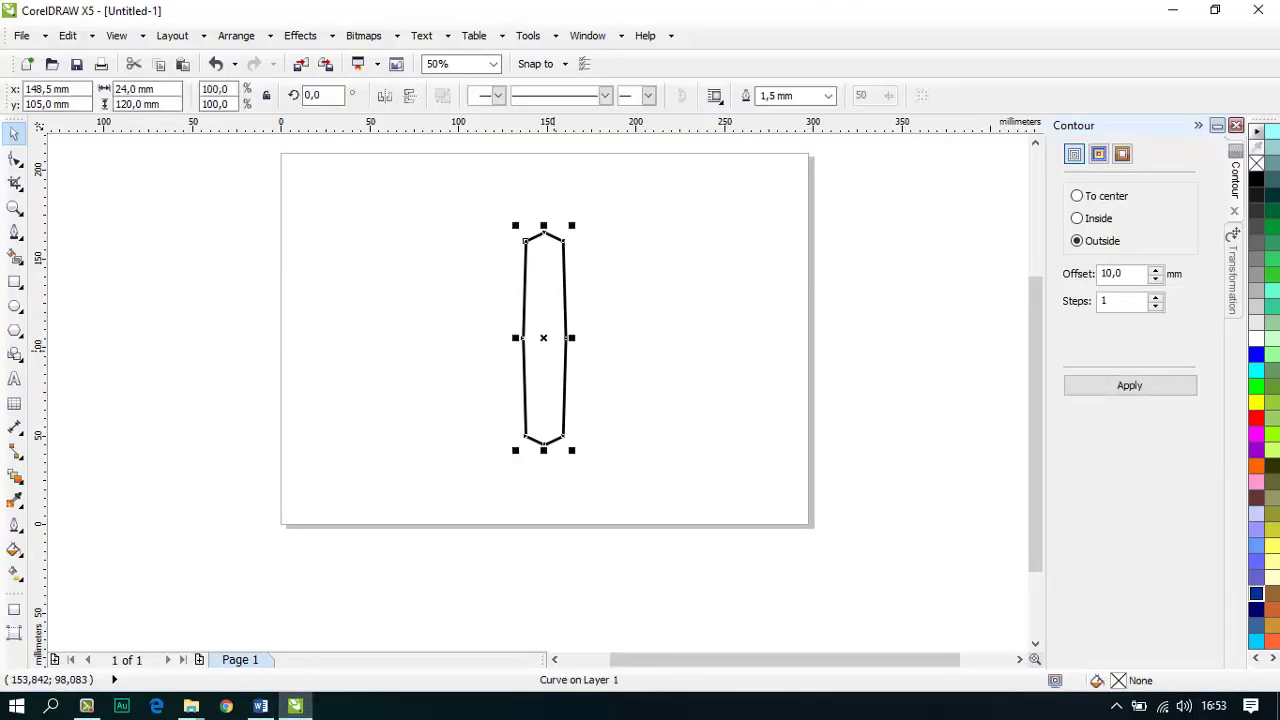
scroll(555, 343, up, 1)
scroll(555, 343, down, 1)
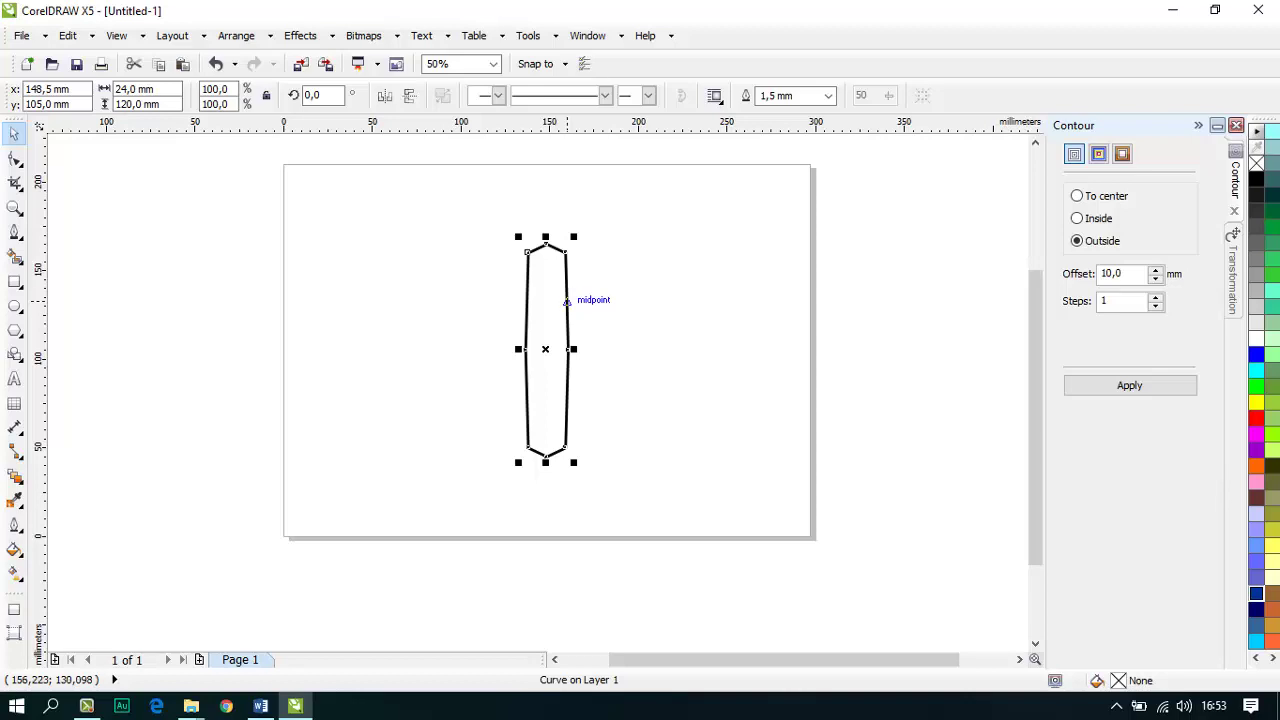
click(568, 300)
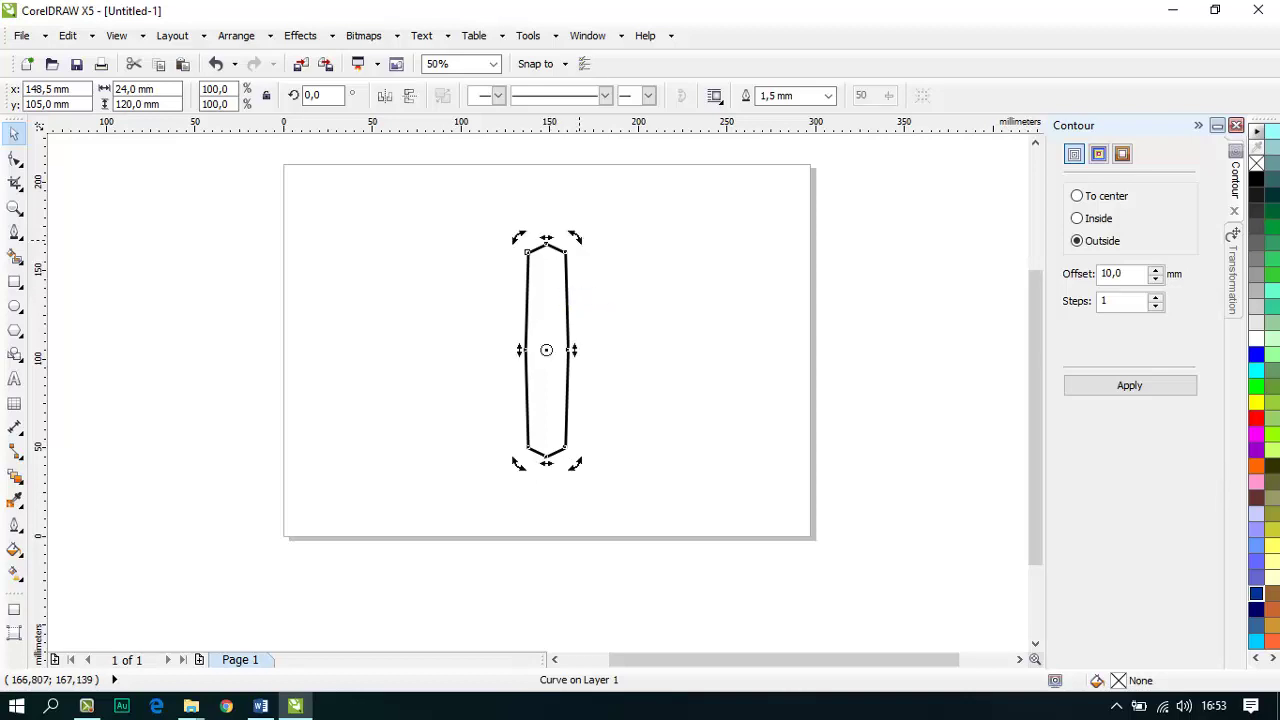
drag(578, 240, 632, 365)
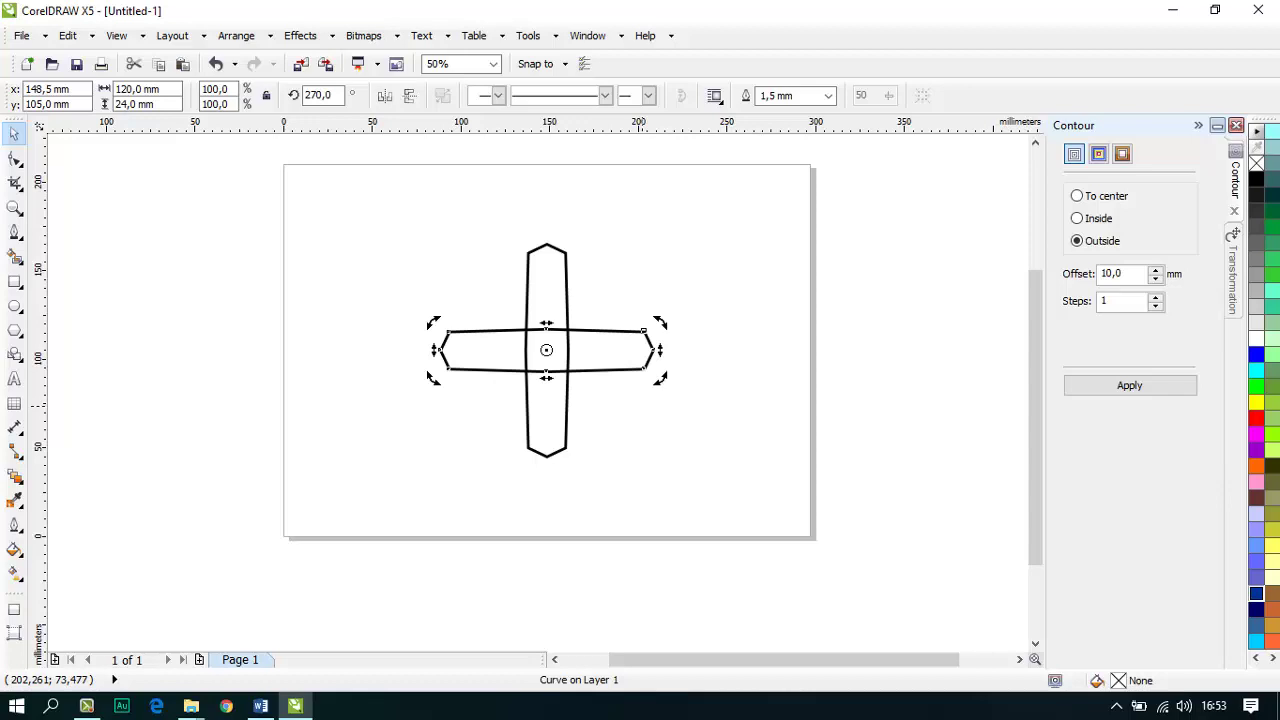
click(642, 404)
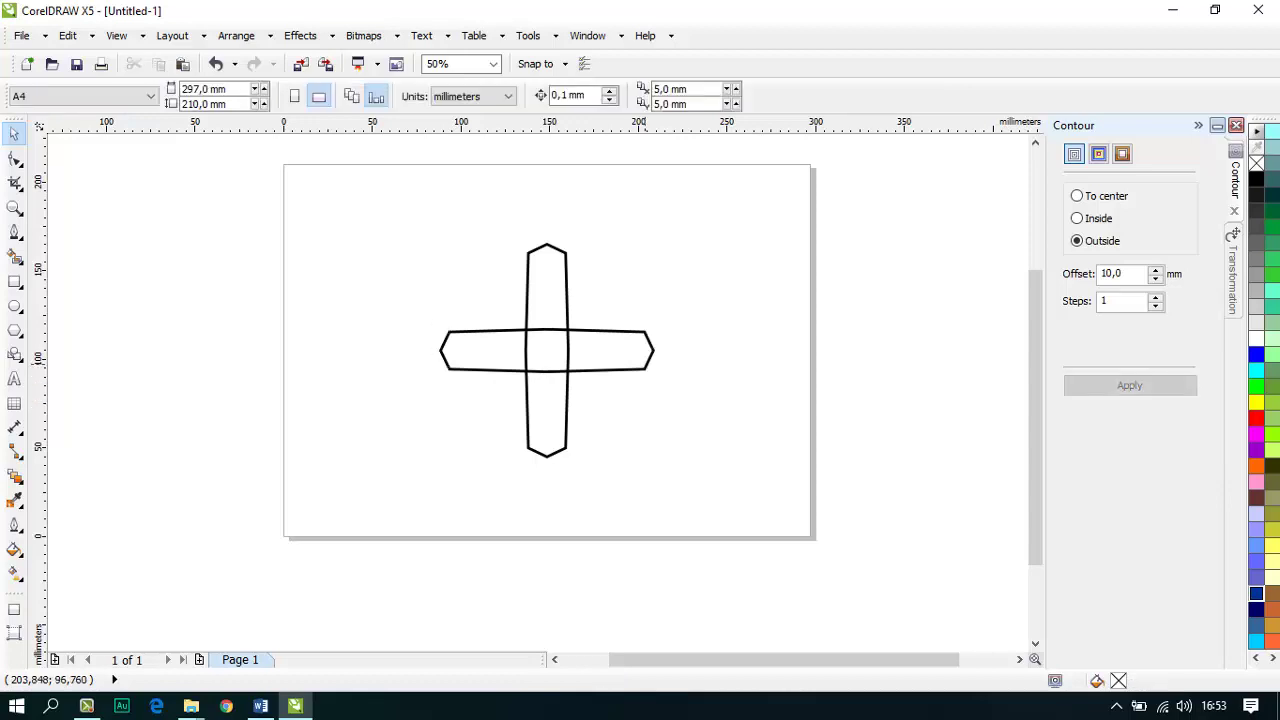
click(645, 365)
key(Delete)
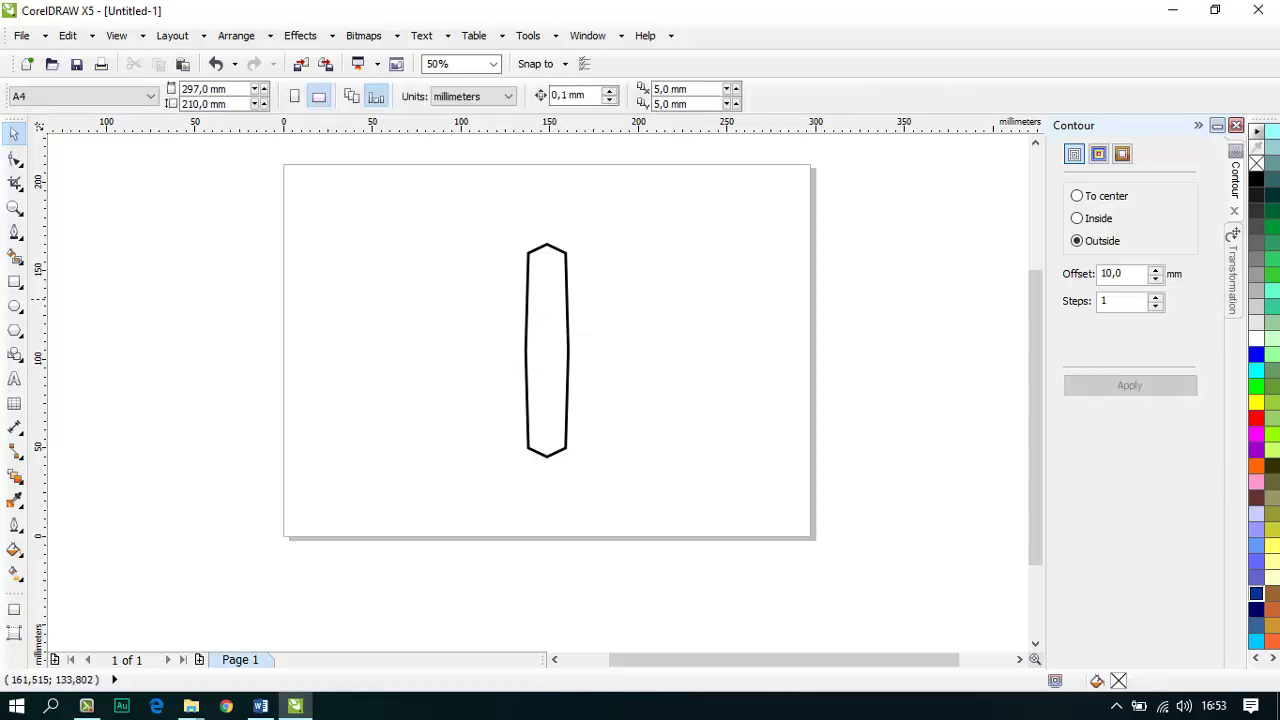
Step: Duplicate the elongated shape in place and set the copy's rotation angle to 90 degrees to form a cross
click(527, 252)
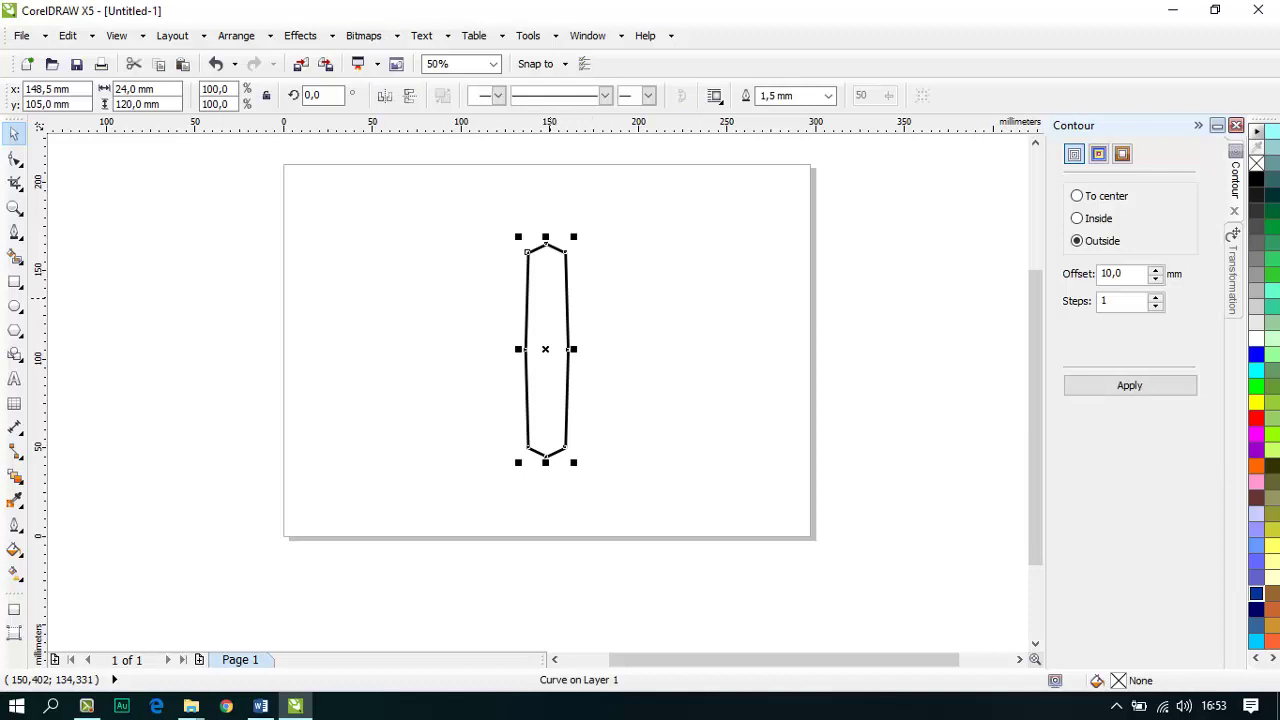
click(645, 290)
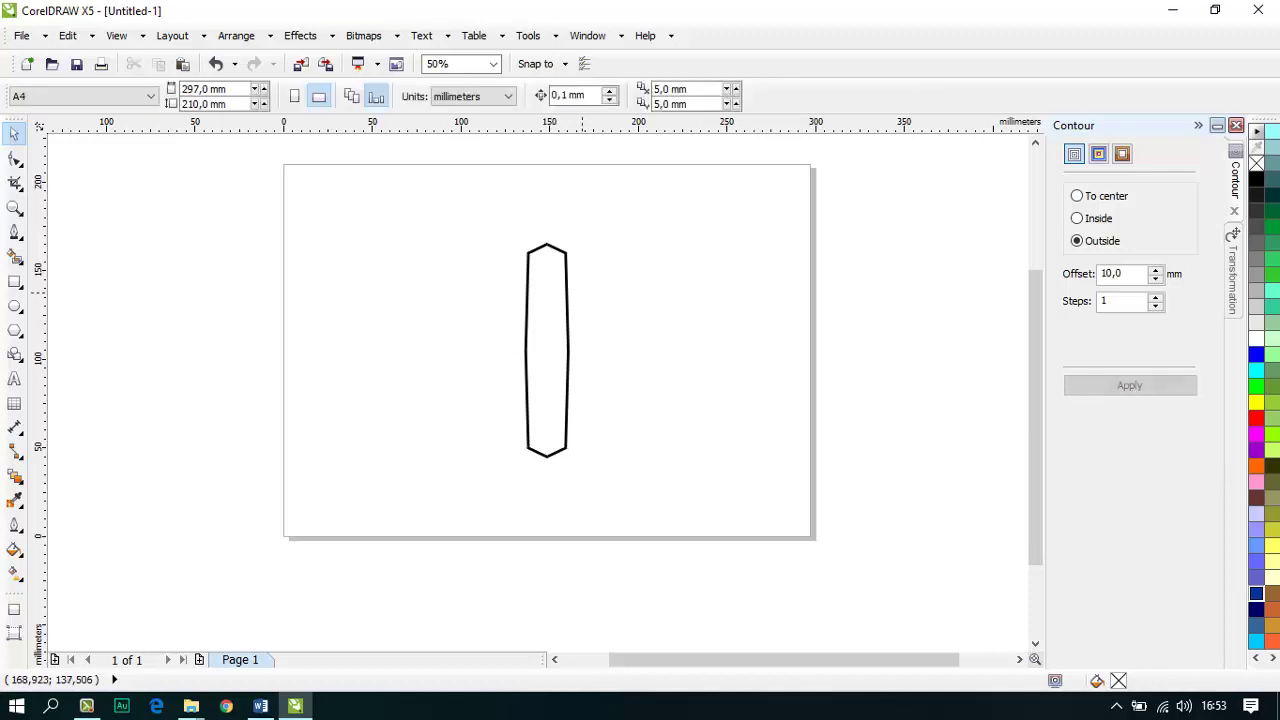
click(566, 289)
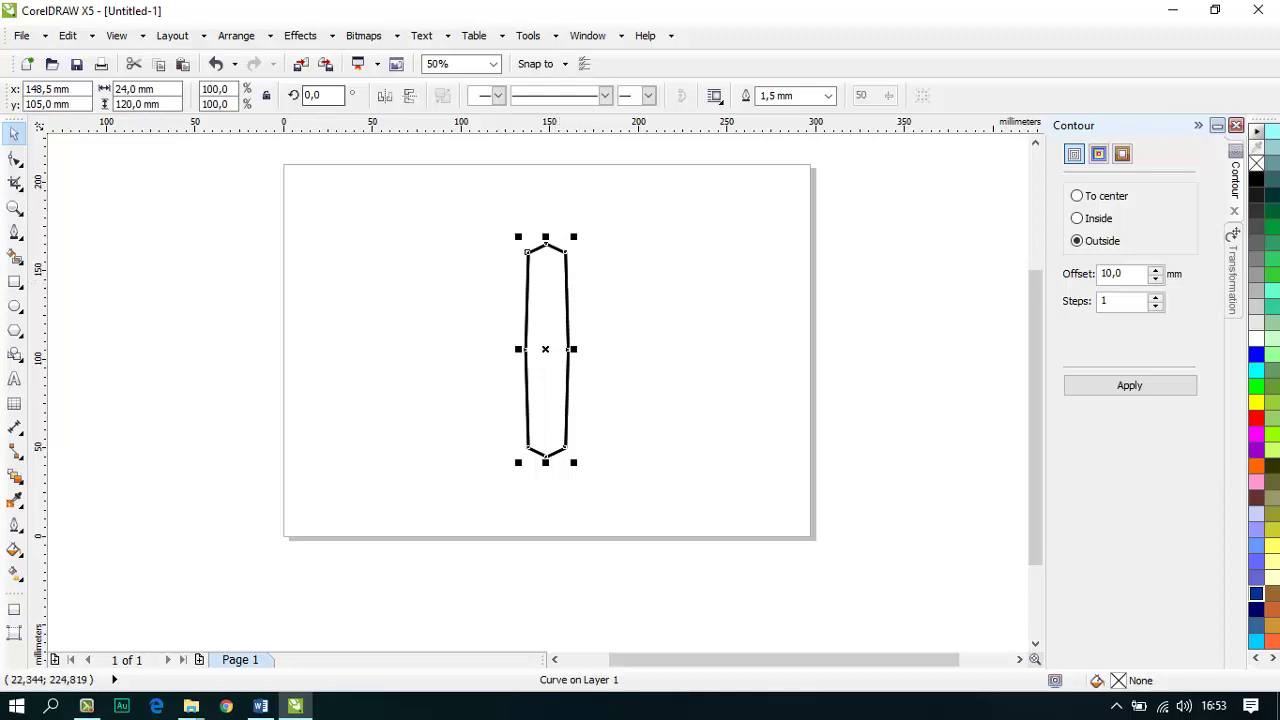
drag(328, 96, 282, 98)
text(90)
key(Return)
click(459, 262)
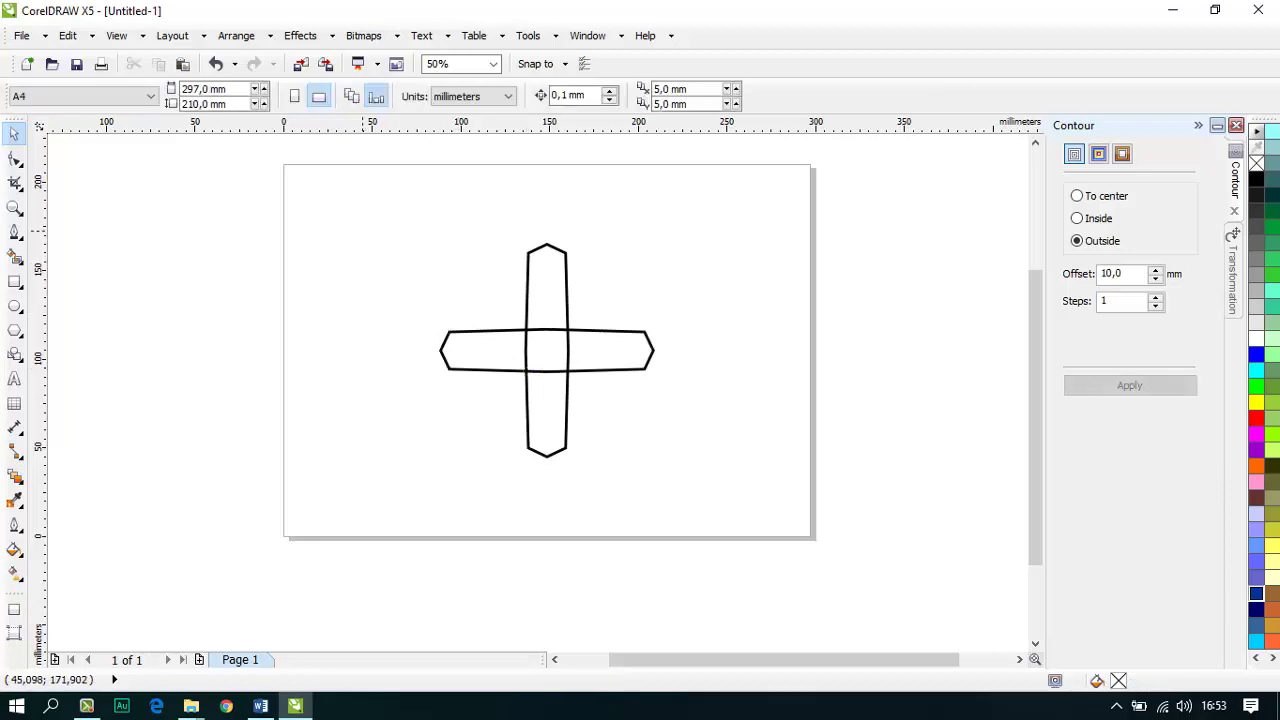
Step: Select both crossing shapes and weld them into a single cross outline
drag(396, 209, 698, 471)
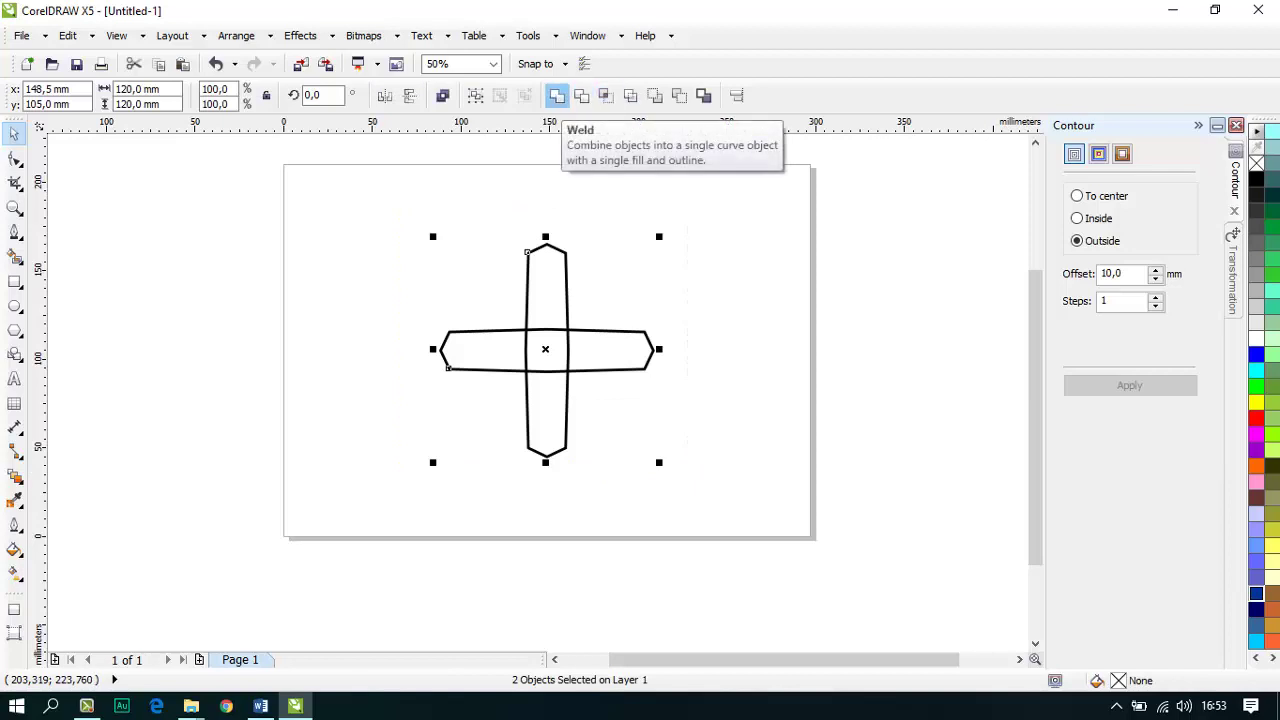
click(557, 95)
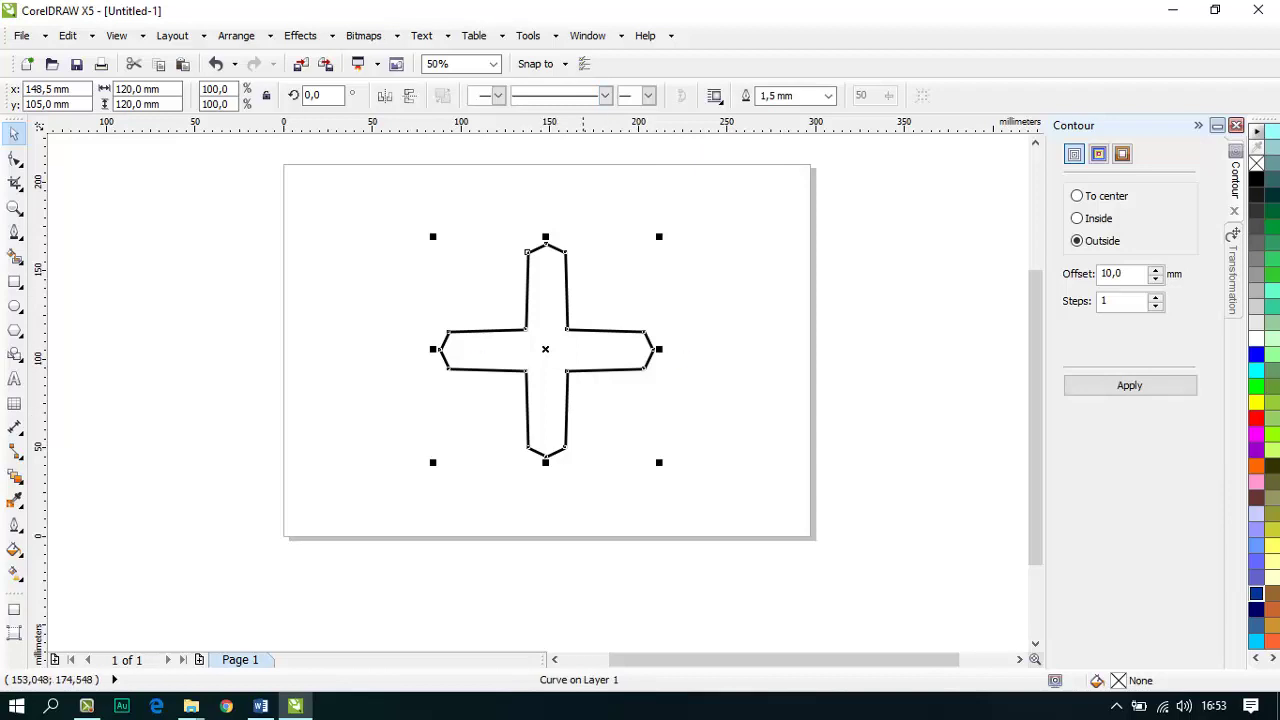
click(445, 435)
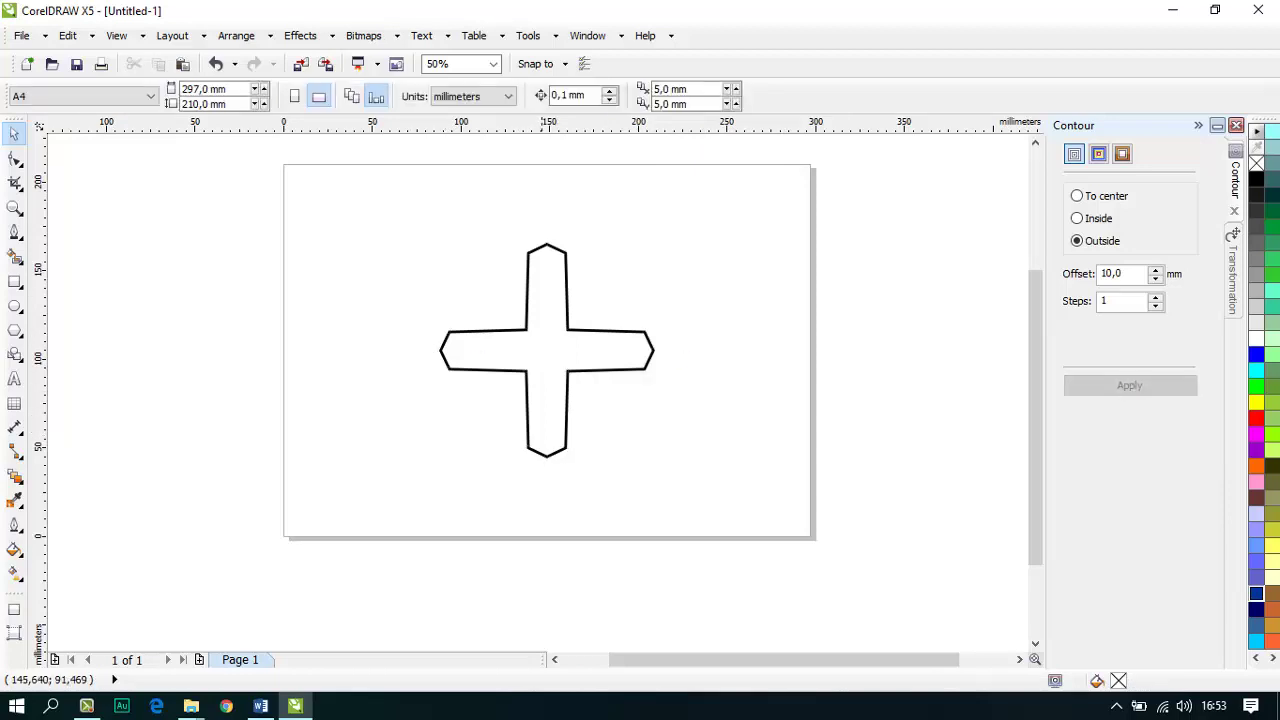
Step: Make a copy of the welded cross rotated to 330 degrees about its centre and repeat the rotated copy
click(543, 371)
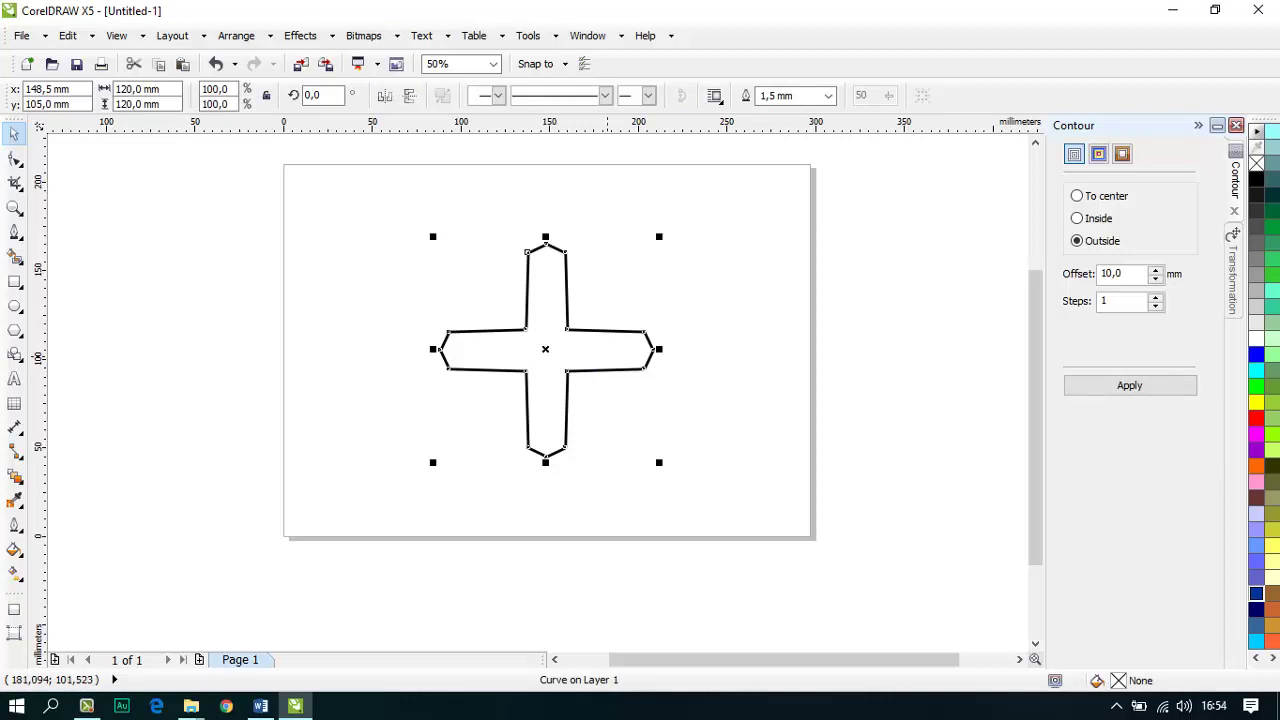
click(567, 328)
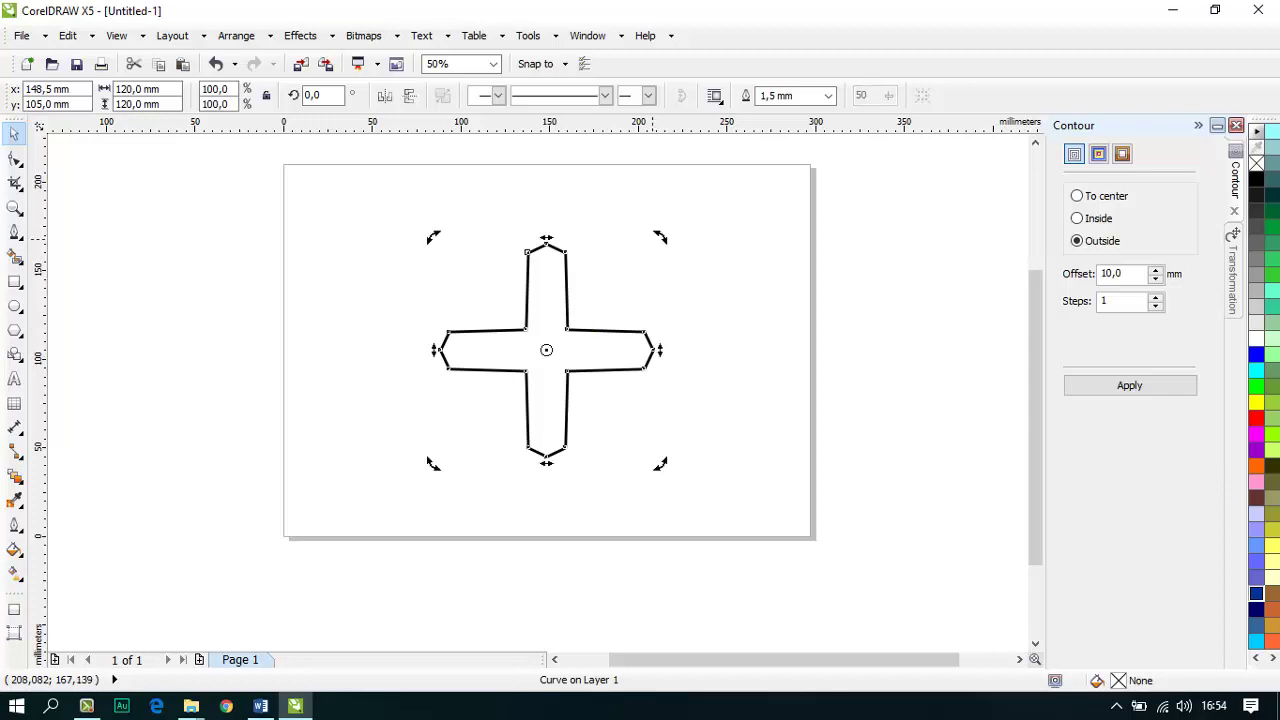
drag(659, 236, 687, 306)
right_click(687, 306)
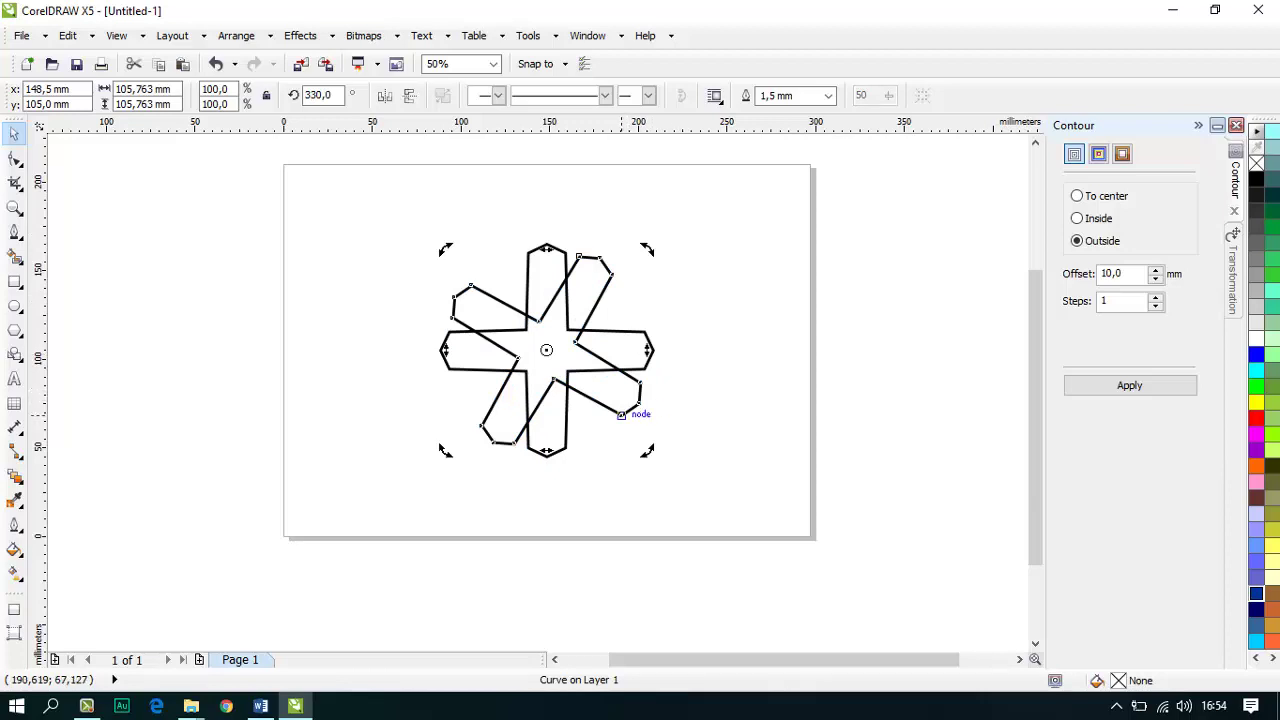
key(ctrl+r)
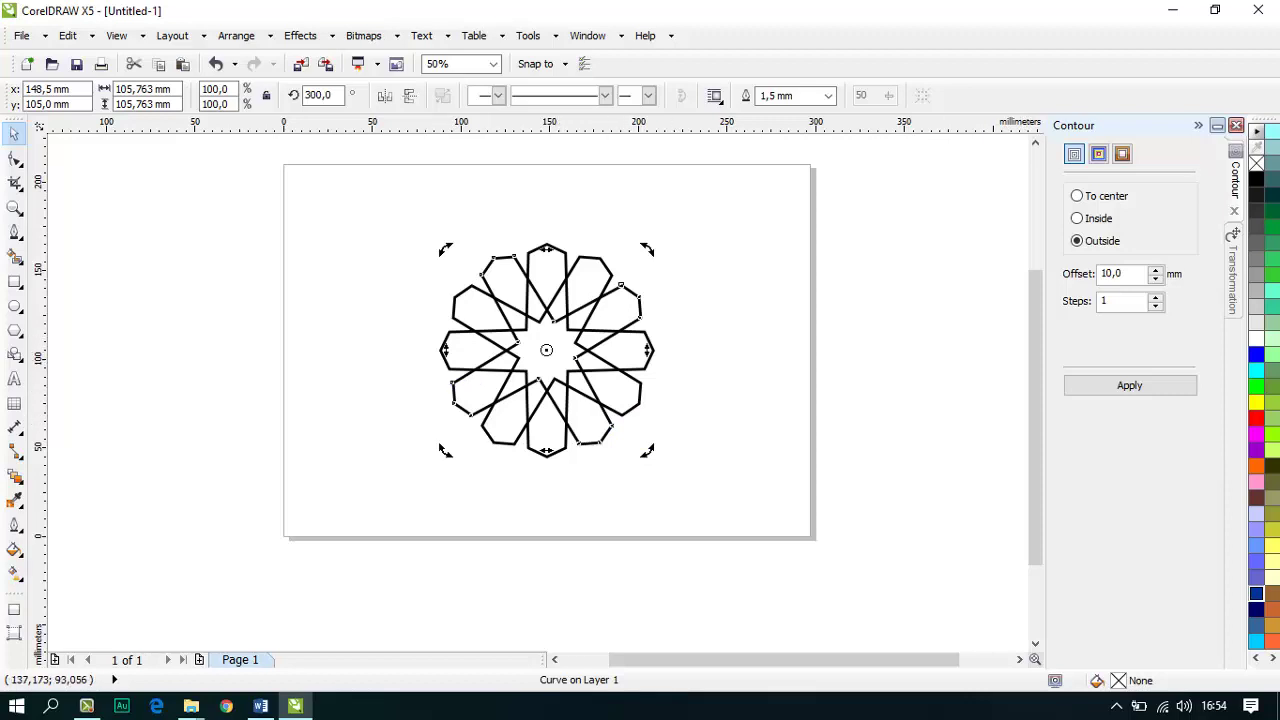
Step: Undo the rotated copies so only the welded cross remains
key(ctrl+z)
key(ctrl+z)
key(ctrl+z)
key(ctrl+z)
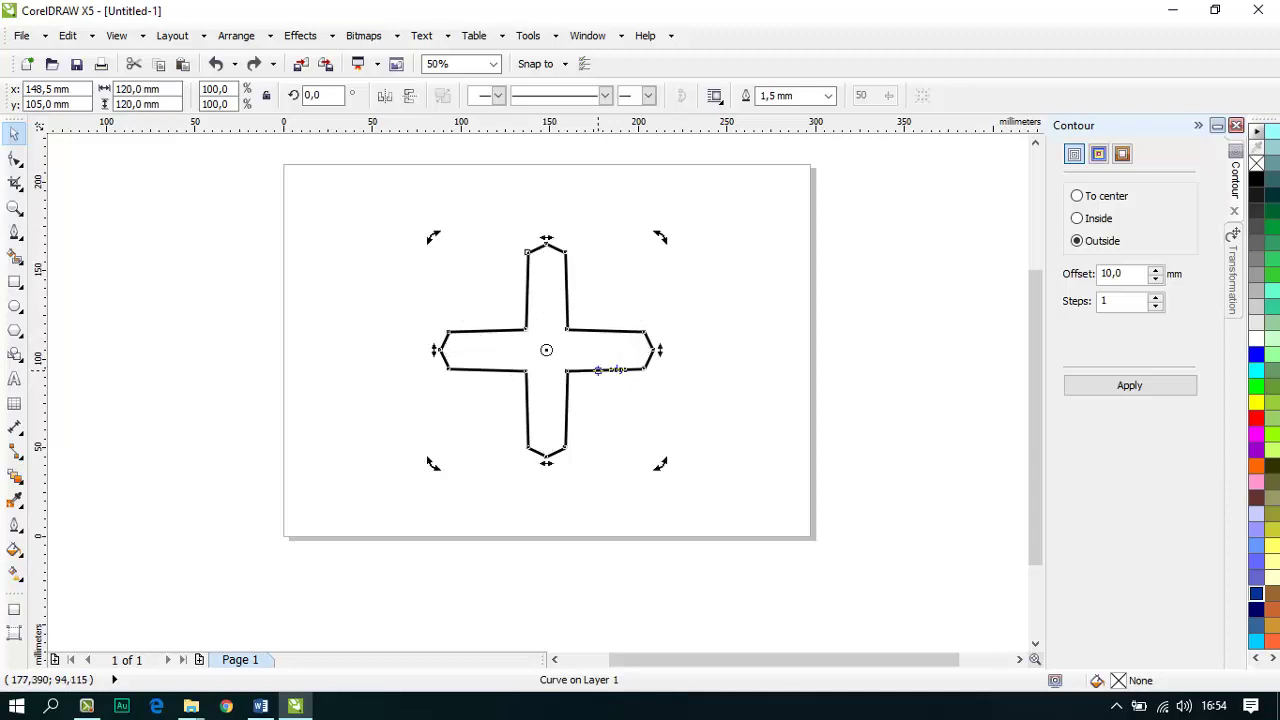
Step: Try rotating an in-place duplicate of the cross by 45 degrees, and undo the rotation
click(528, 288)
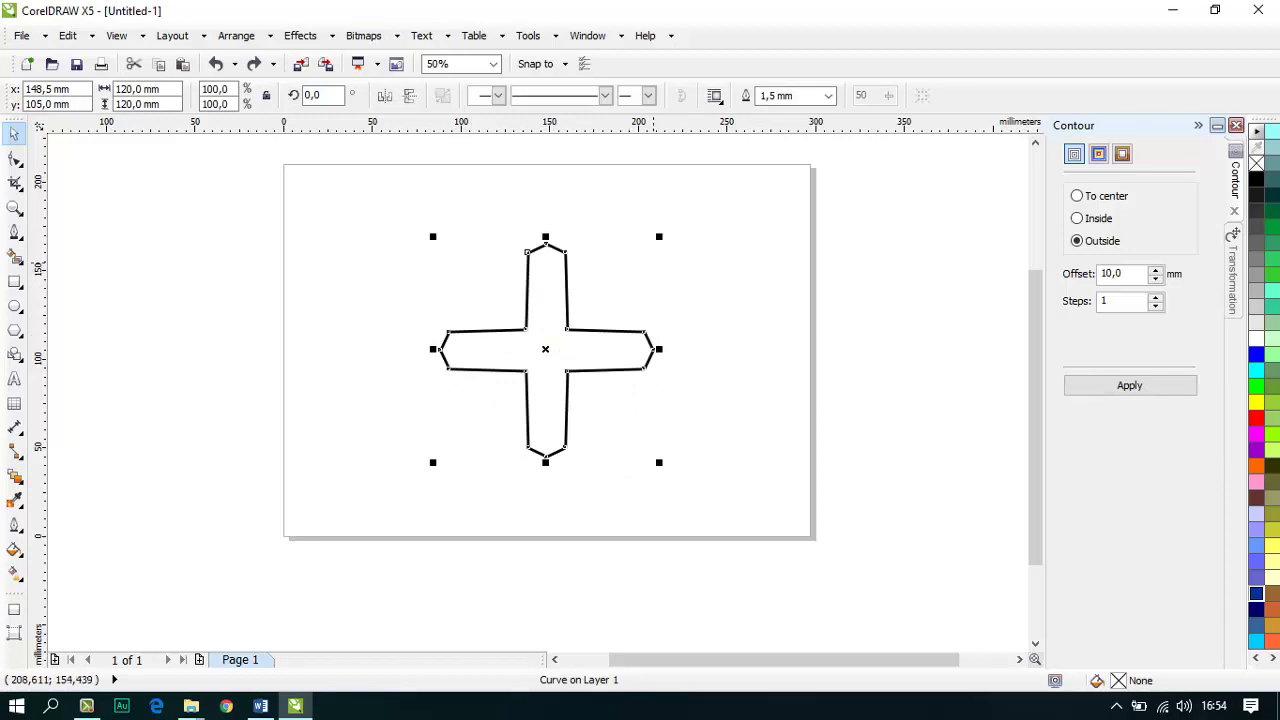
click(654, 262)
click(541, 291)
key(ctrl+v)
click(325, 96)
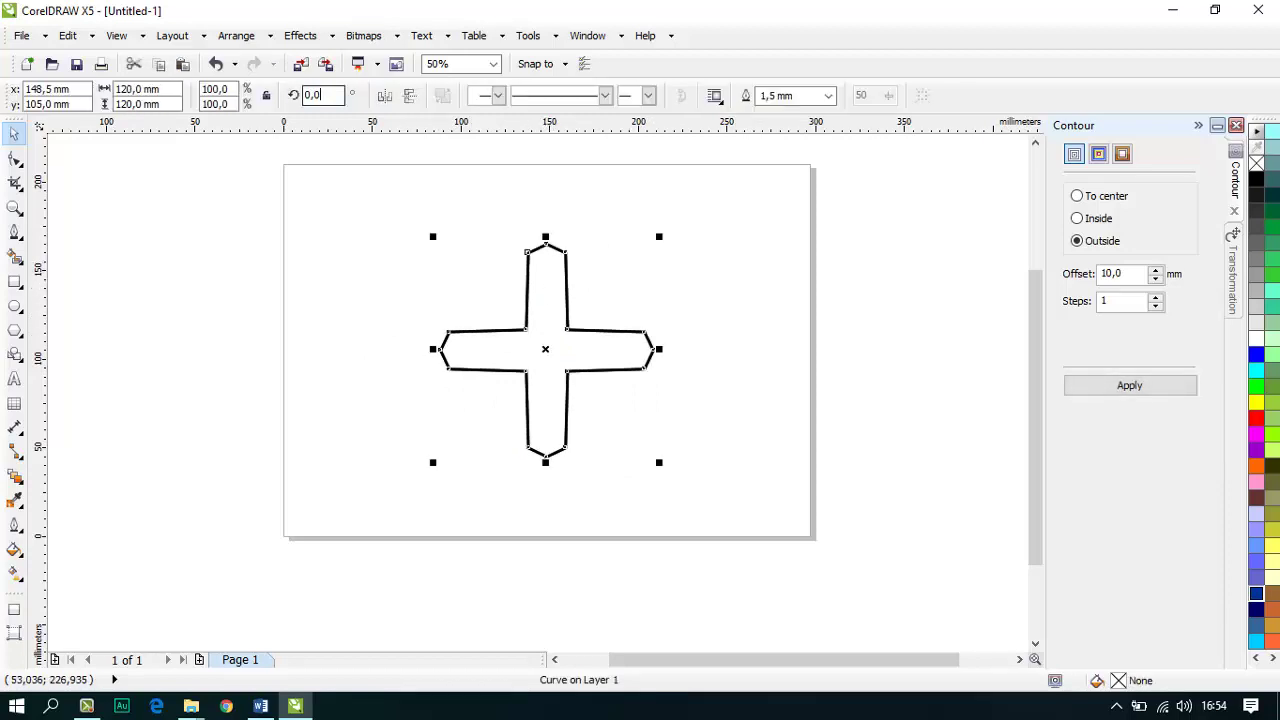
double_click(314, 96)
text(45)
key(Return)
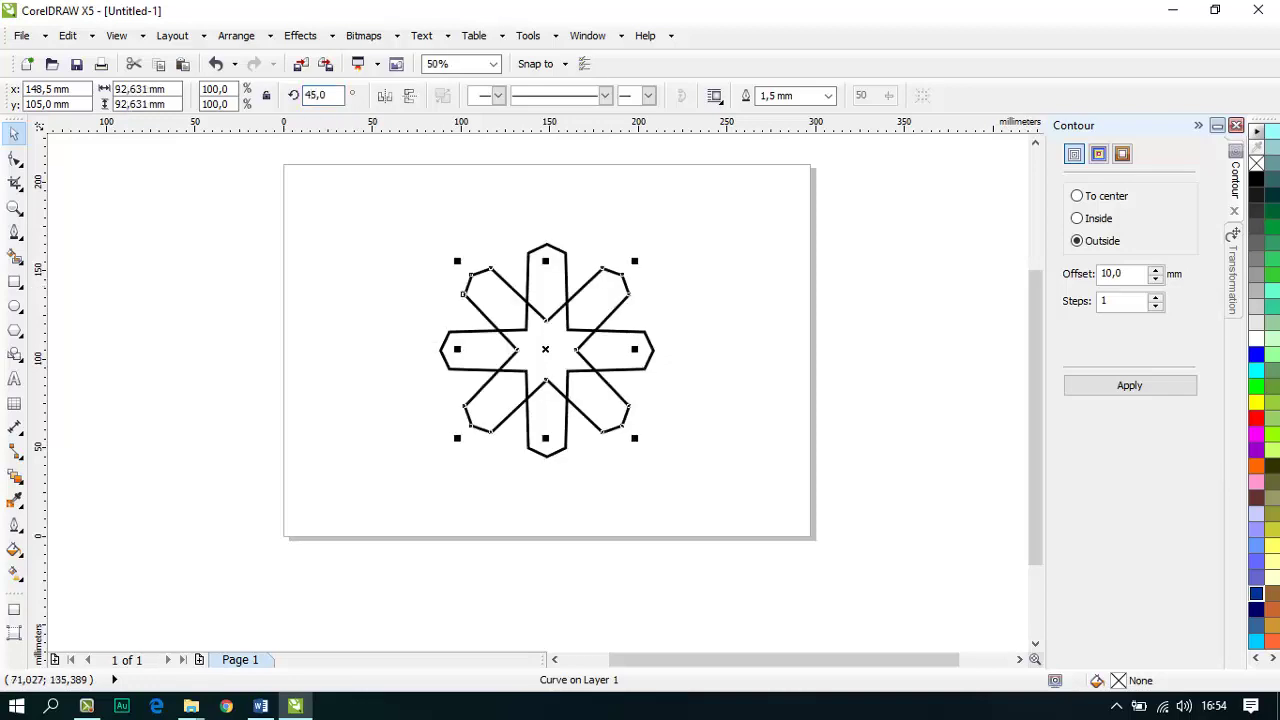
key(ctrl+z)
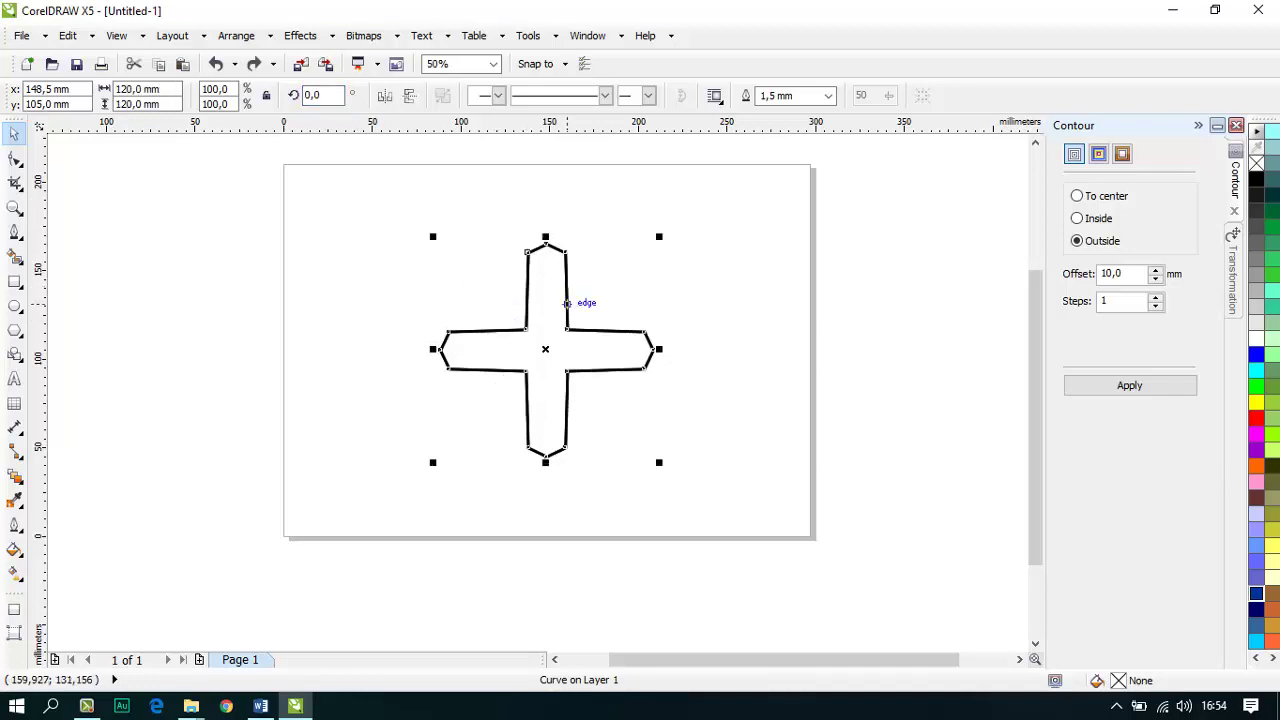
Step: Rotate the duplicate cross to 330 degrees about its centre and mirror it horizontally
click(547, 281)
click(546, 279)
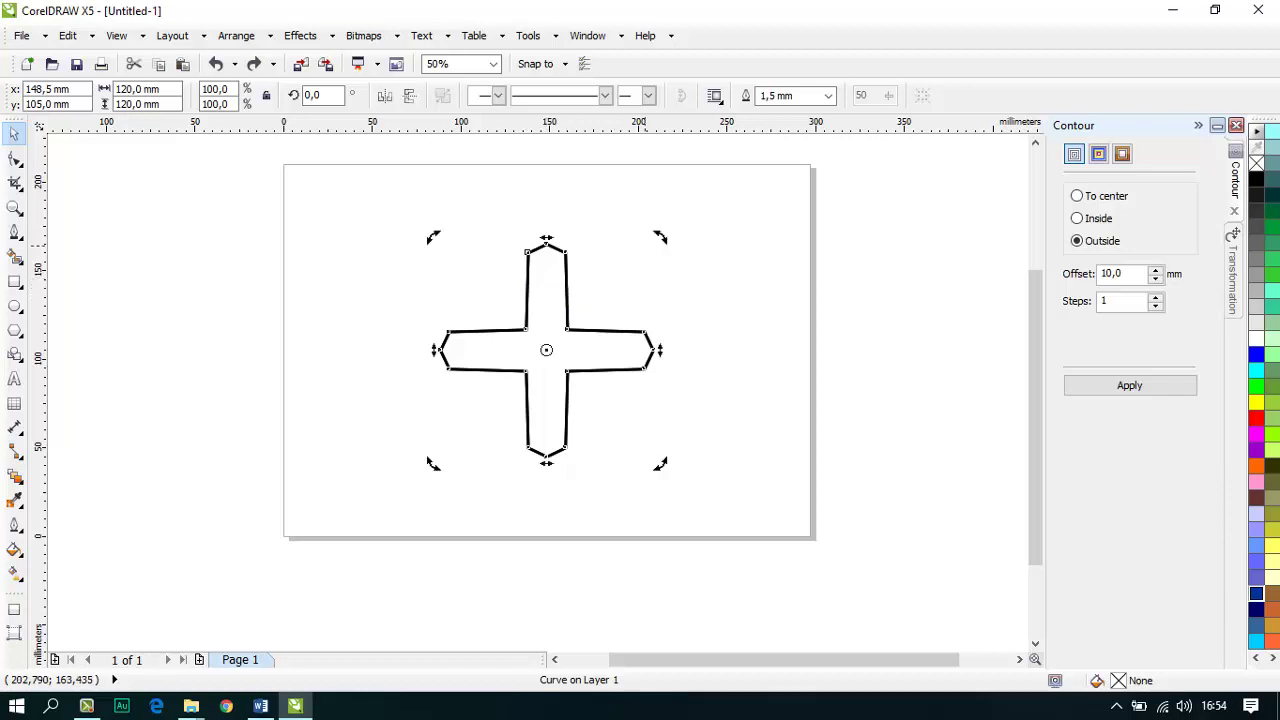
drag(660, 230, 686, 300)
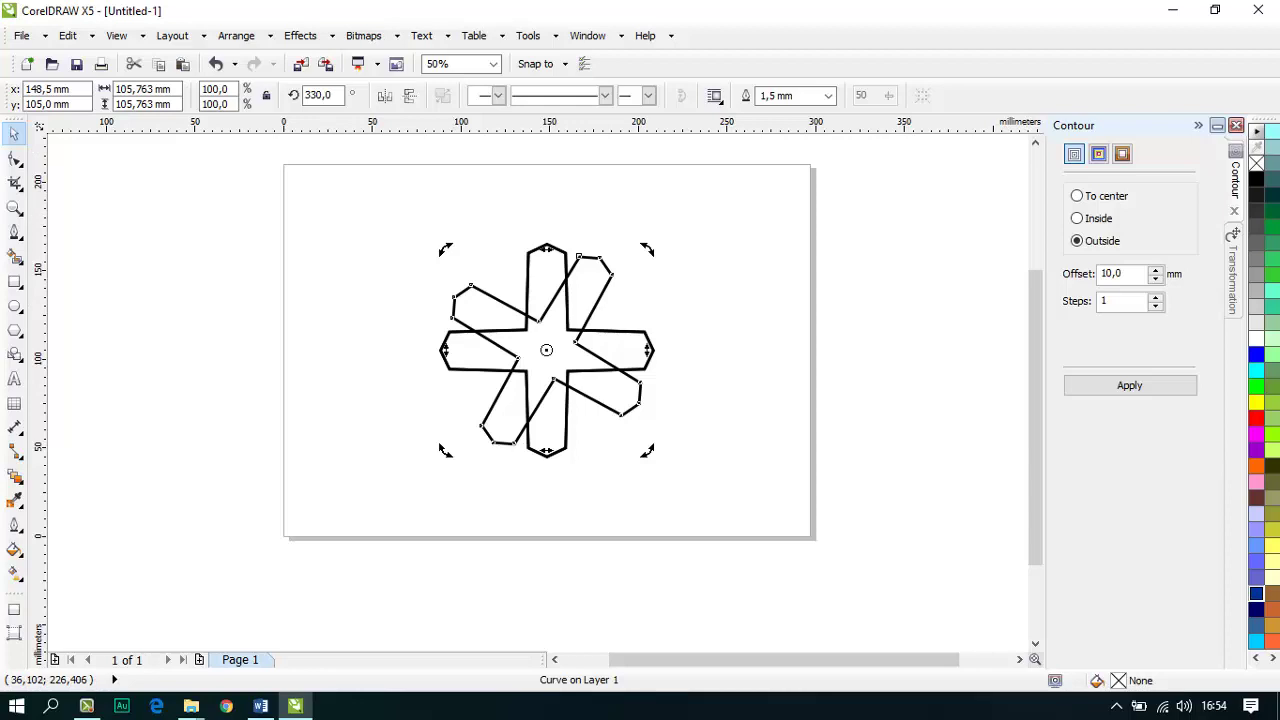
click(384, 95)
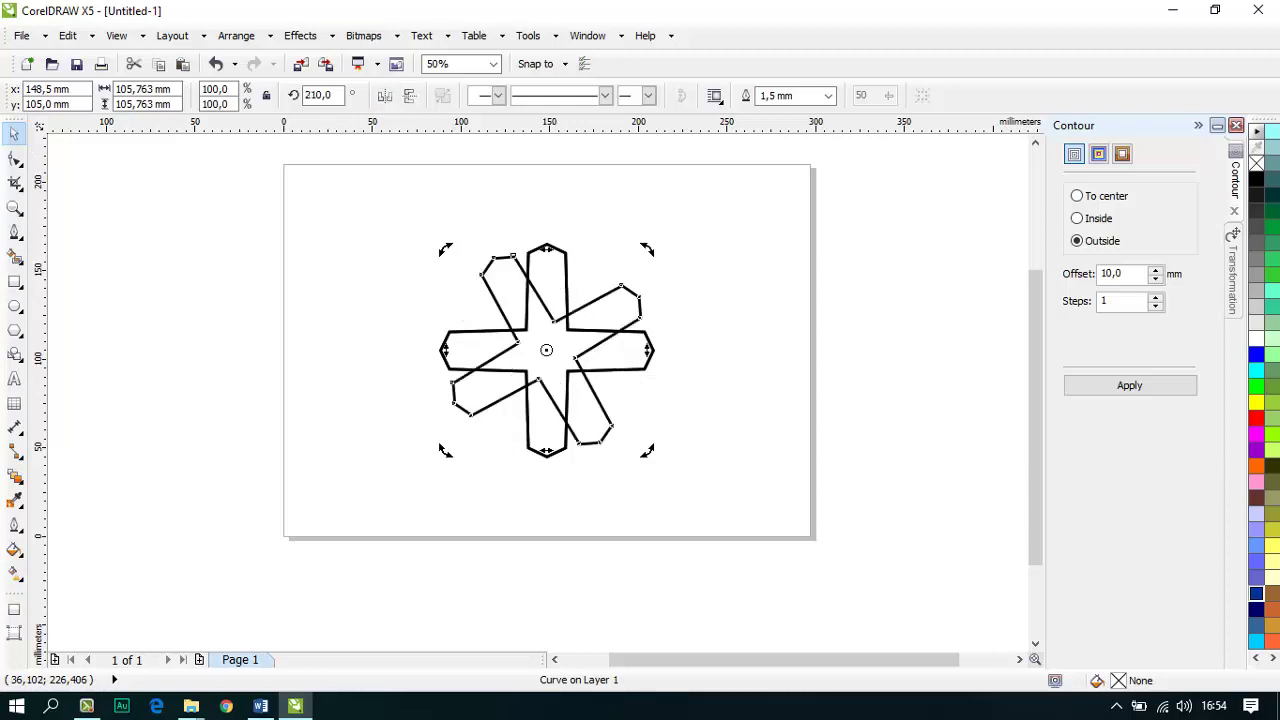
Step: Undo the mirroring and the 330-degree rotation, and delete the leftover duplicate cross
key(ctrl+z)
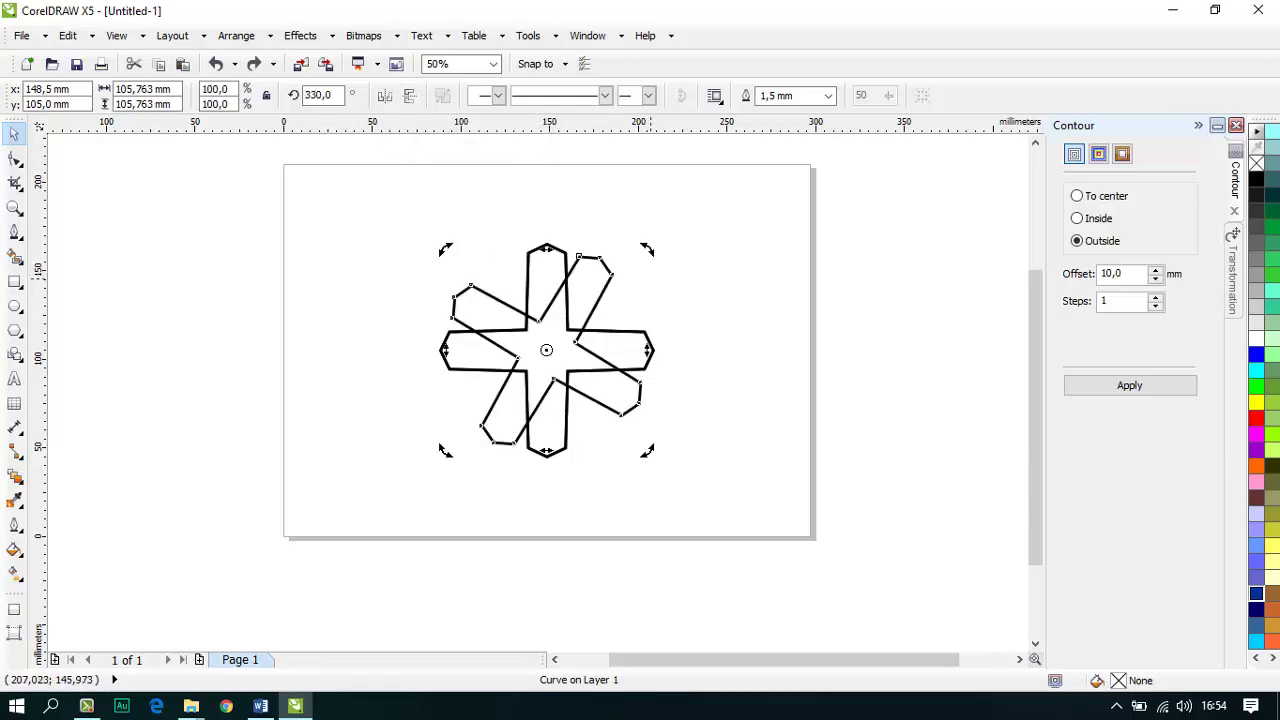
key(ctrl+z)
key(Escape)
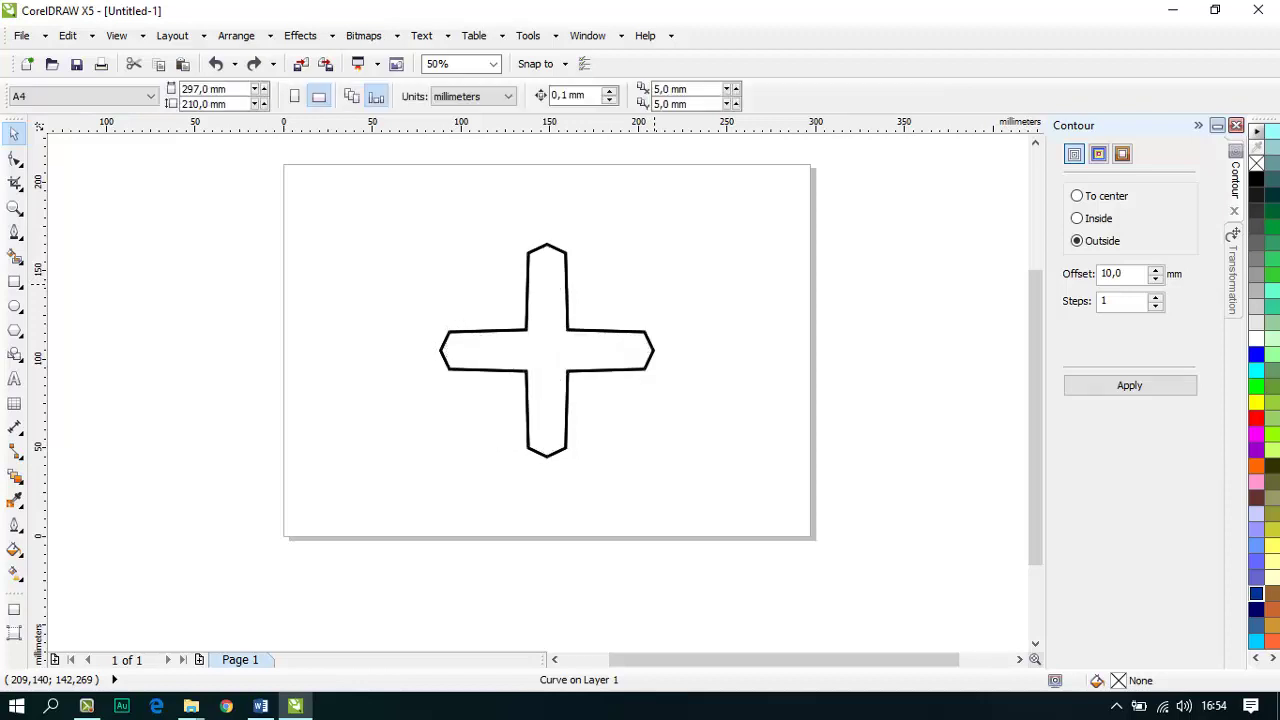
key(ctrl+shift+z)
key(Delete)
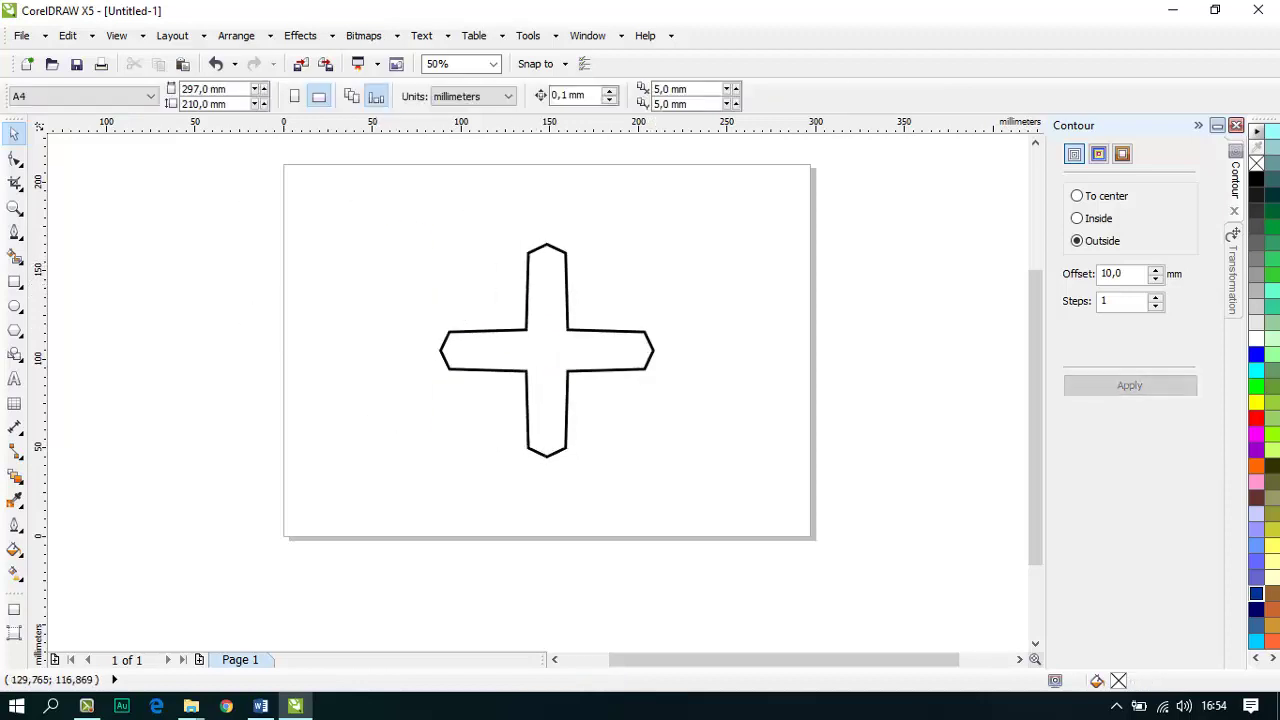
Step: Duplicate the welded cross in place and set the copy's rotation angle to 330 degrees
click(531, 309)
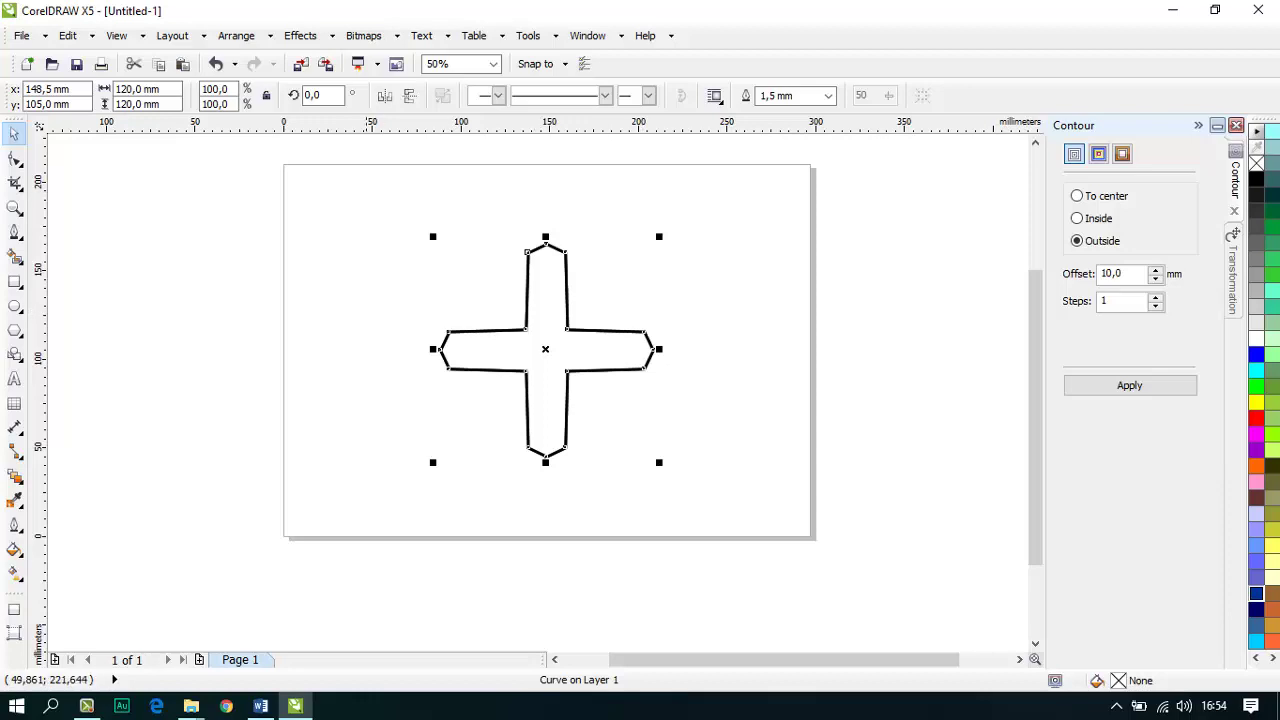
drag(322, 95, 306, 95)
text(330)
key(Return)
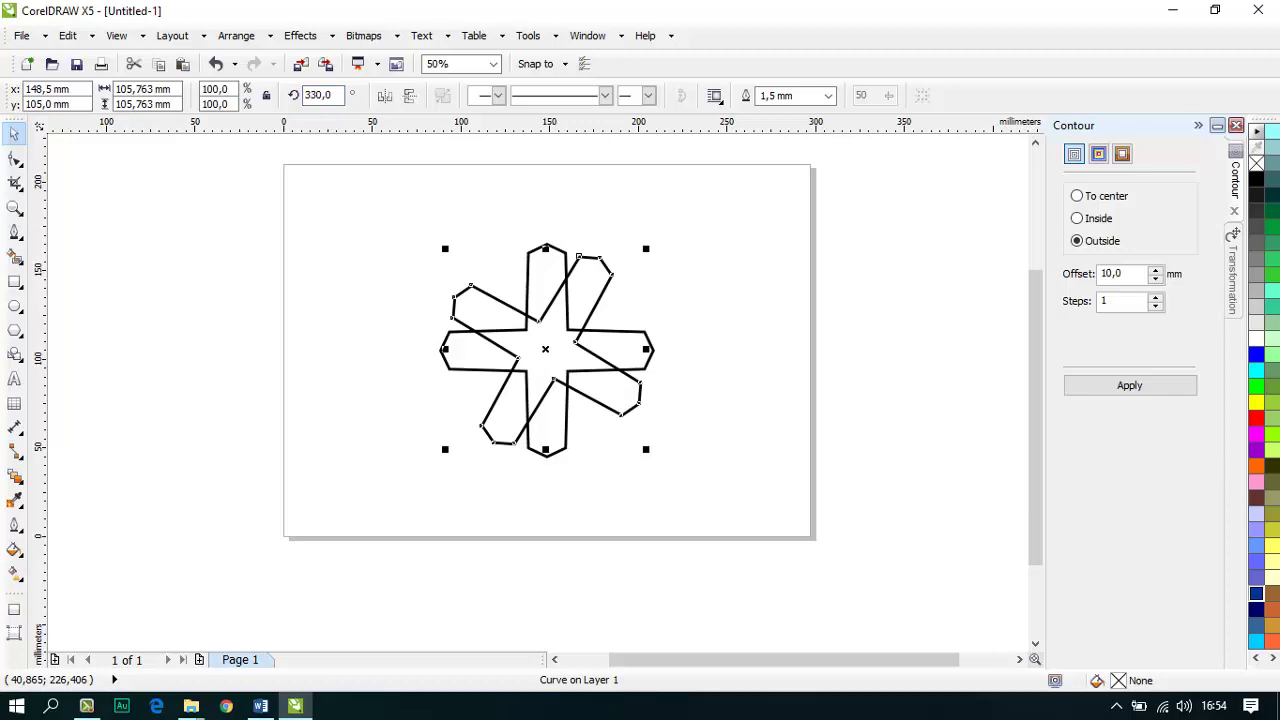
Step: Try repeating the last rotation on the rotated cross, undo it, and deselect everything
key(Escape)
click(585, 309)
key(ctrl+r)
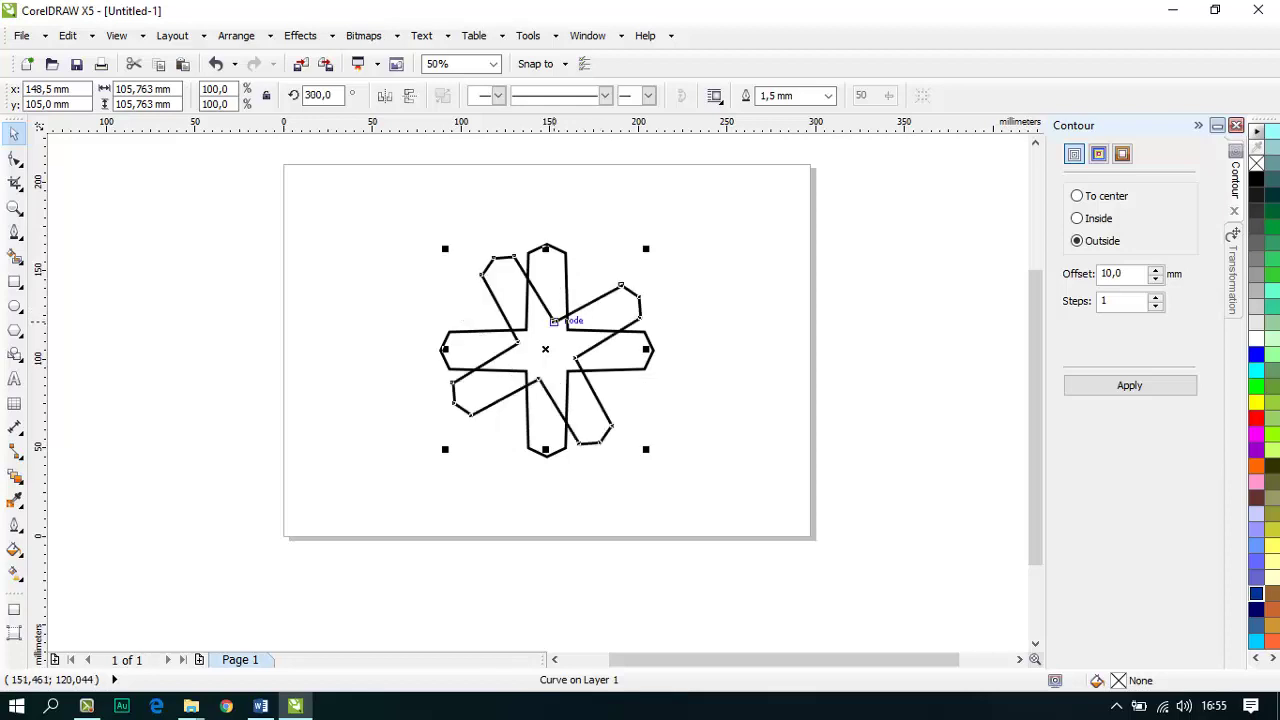
key(ctrl+z)
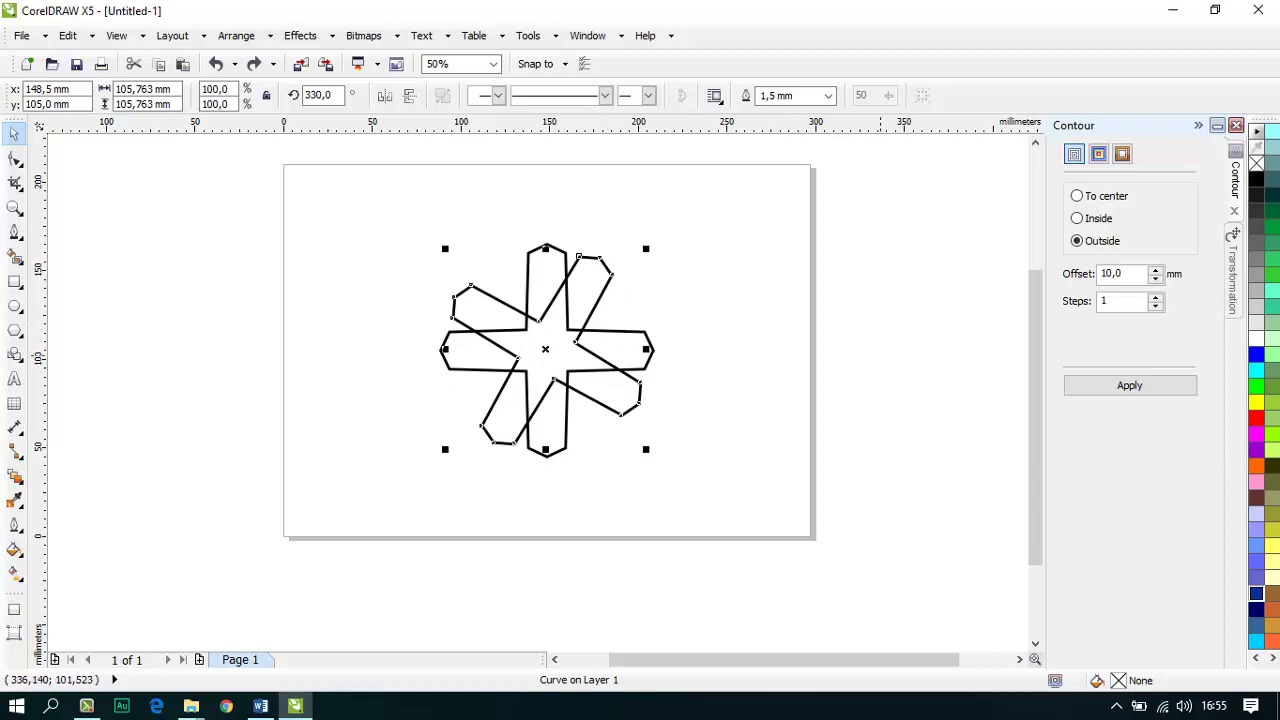
click(880, 356)
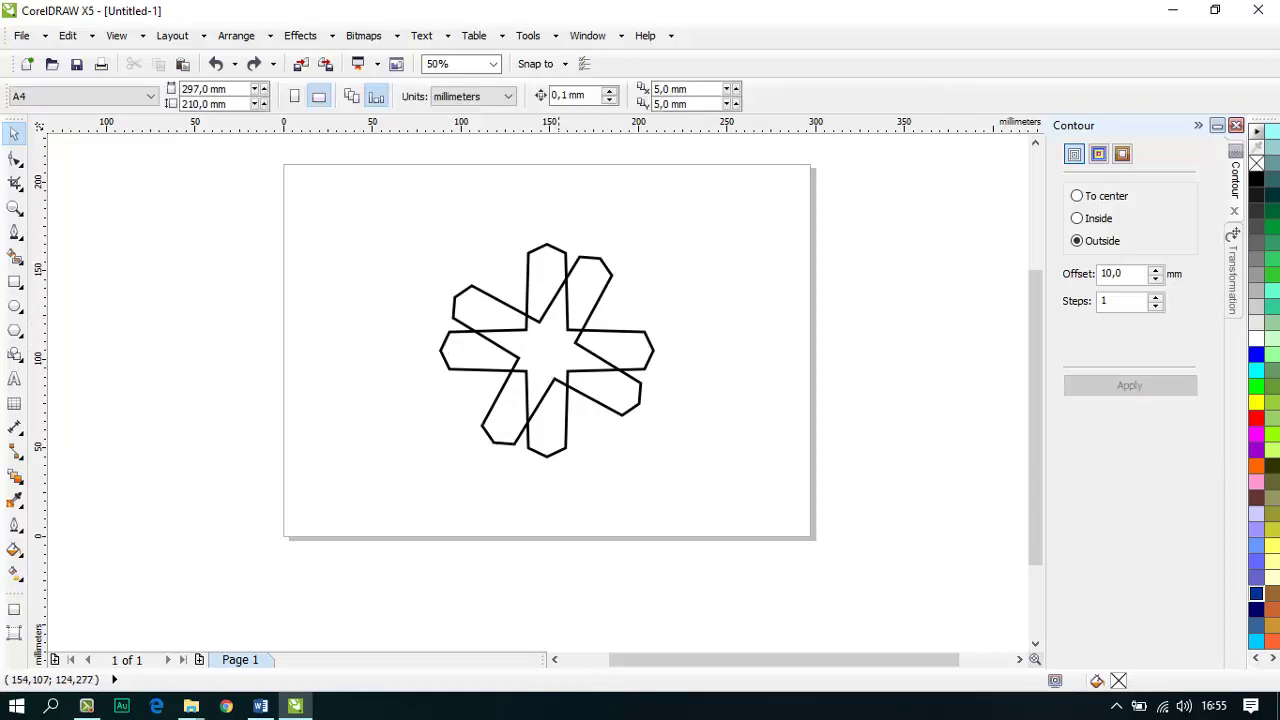
Step: Rotate a copy of the 330-degree cross a further 30 degrees clockwise about its centre, keeping the original, and deselect it
click(577, 306)
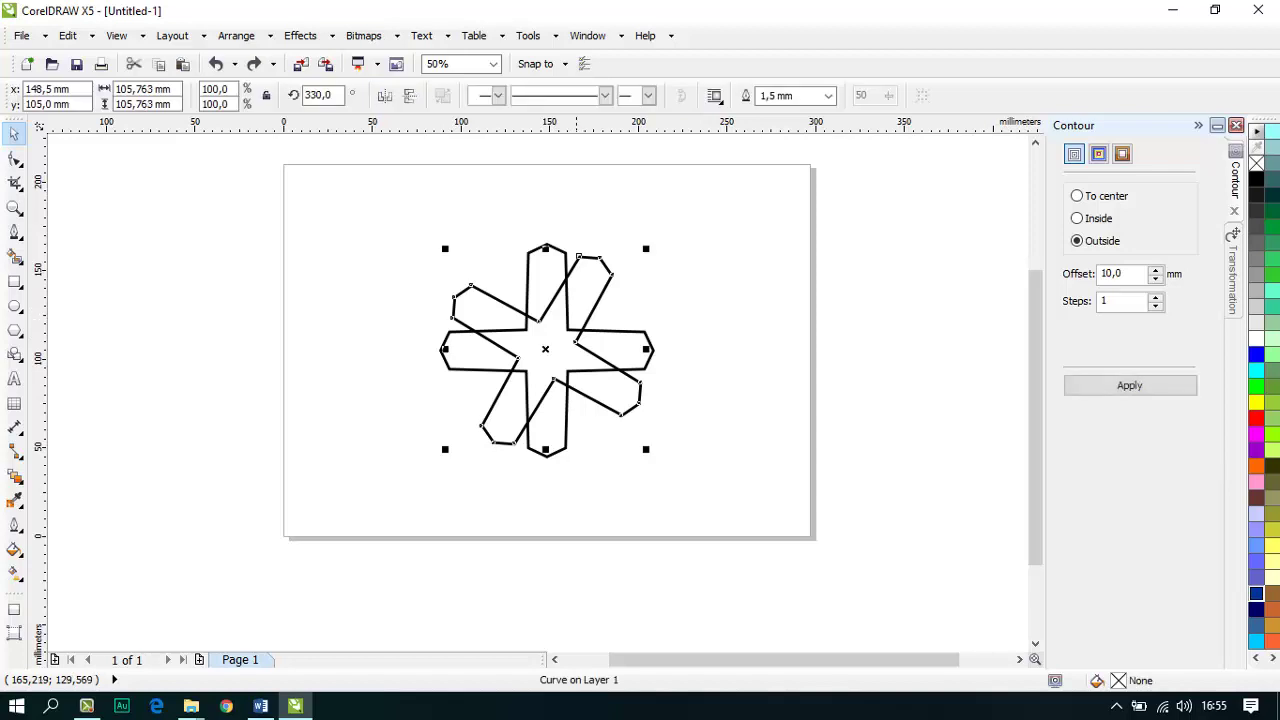
click(575, 306)
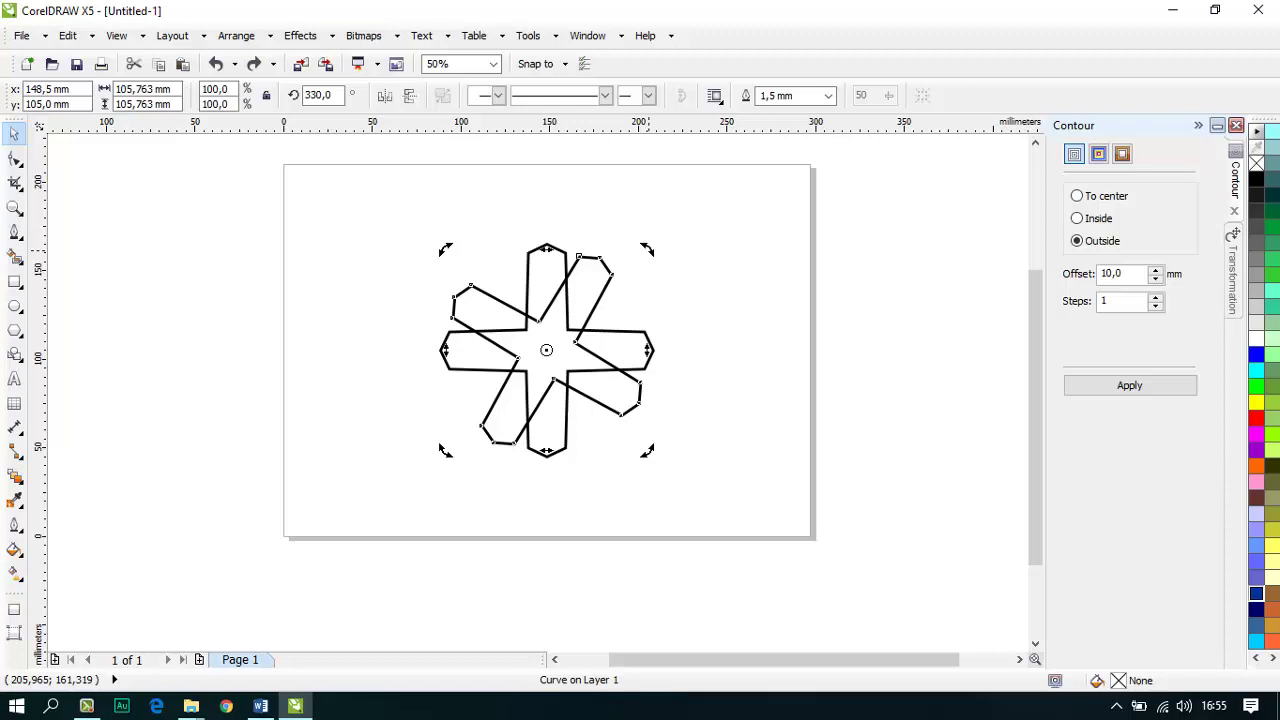
click(687, 262)
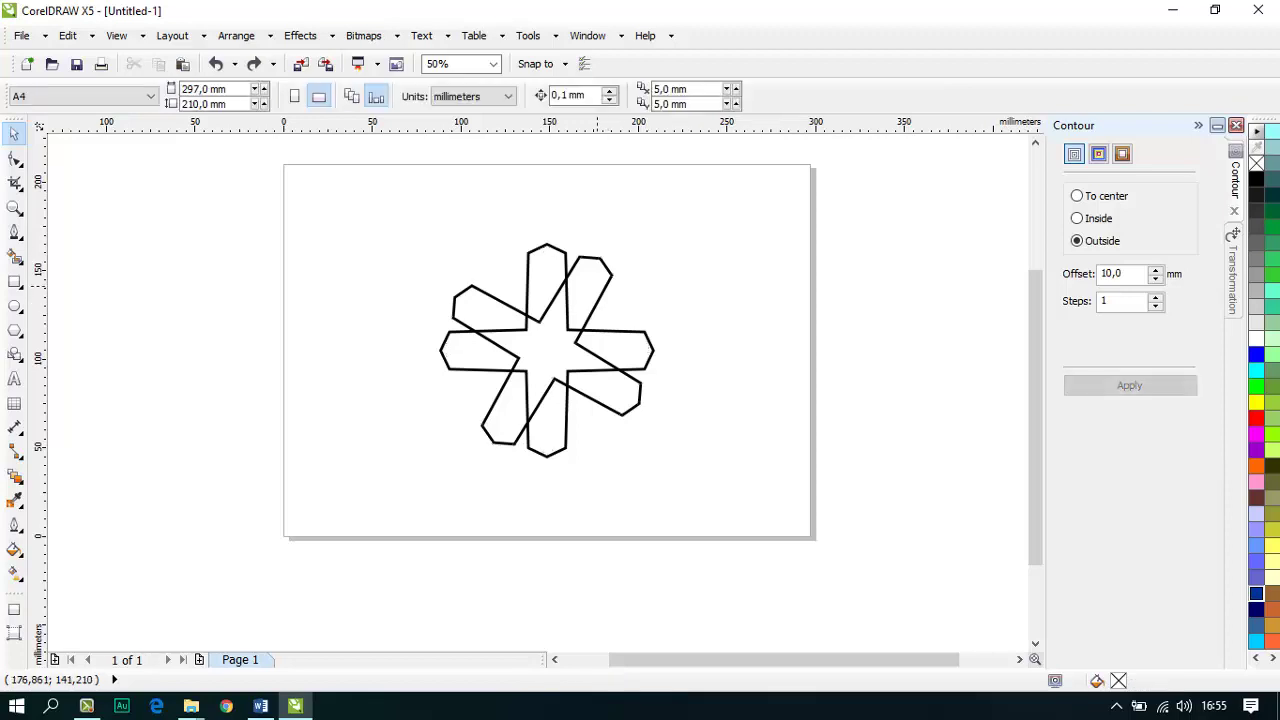
click(597, 285)
click(597, 285)
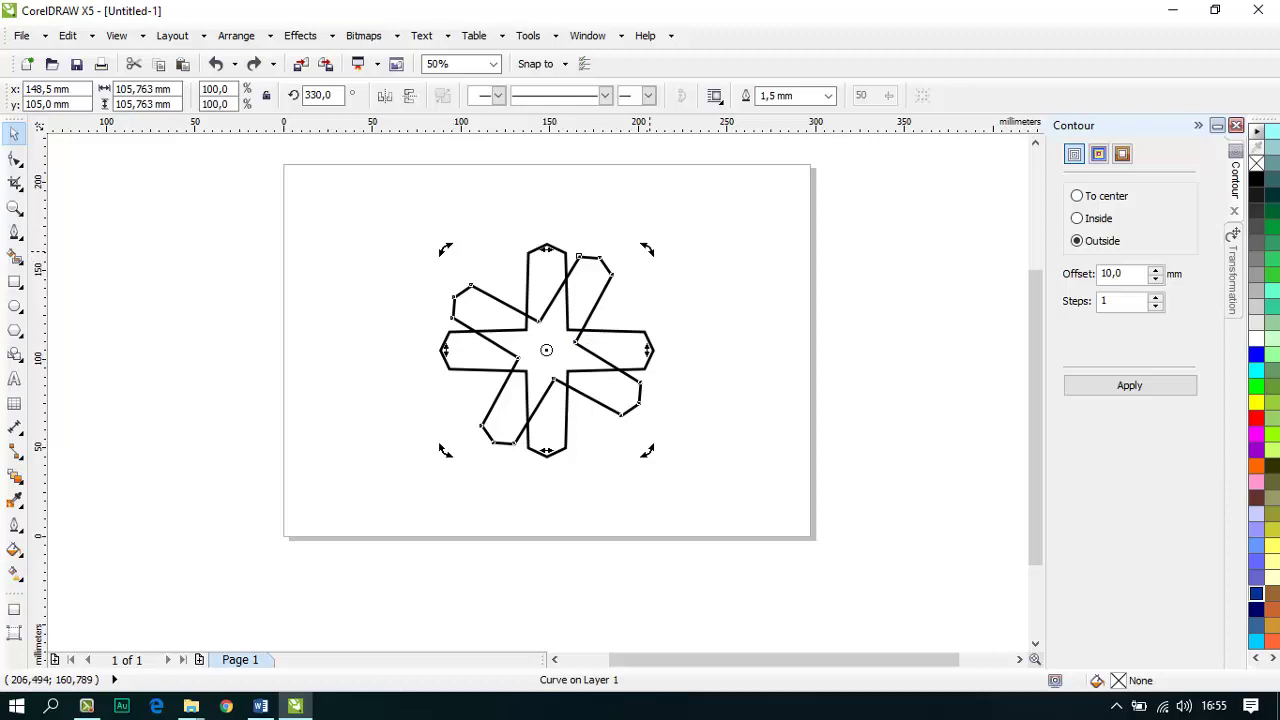
drag(649, 249, 665, 311)
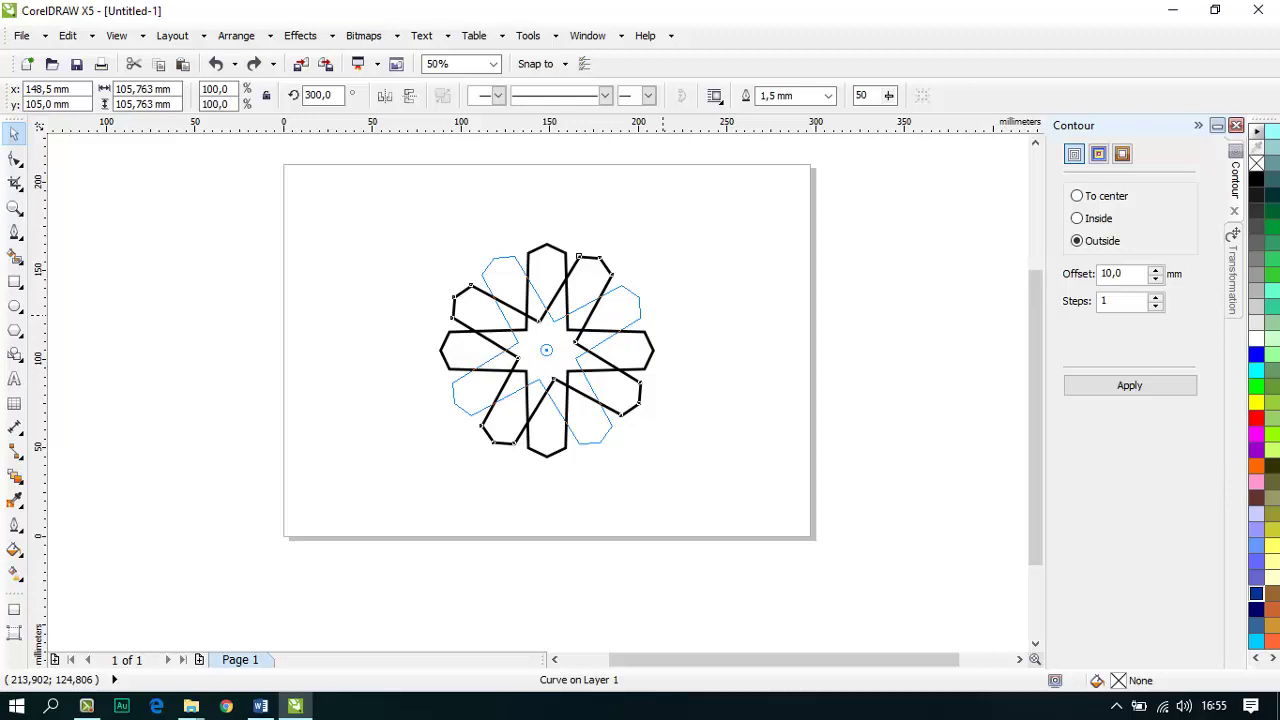
drag(663, 315, 662, 314)
right_click(662, 314)
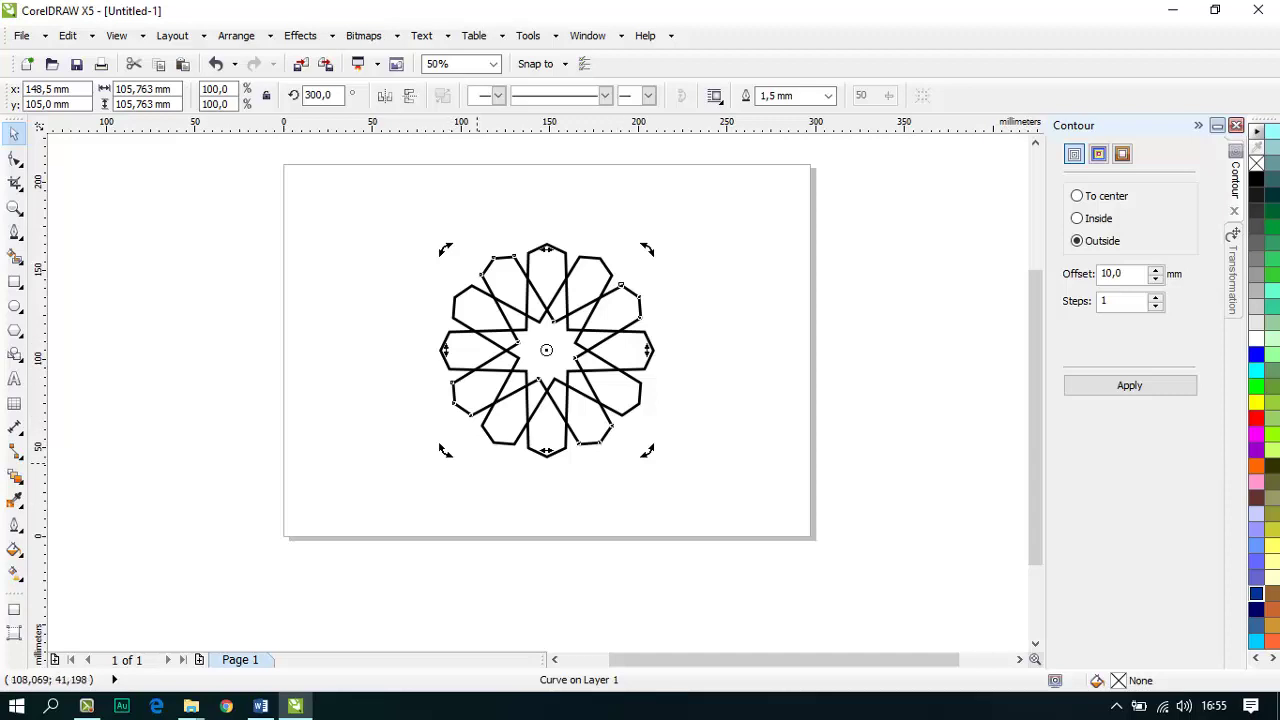
key(Escape)
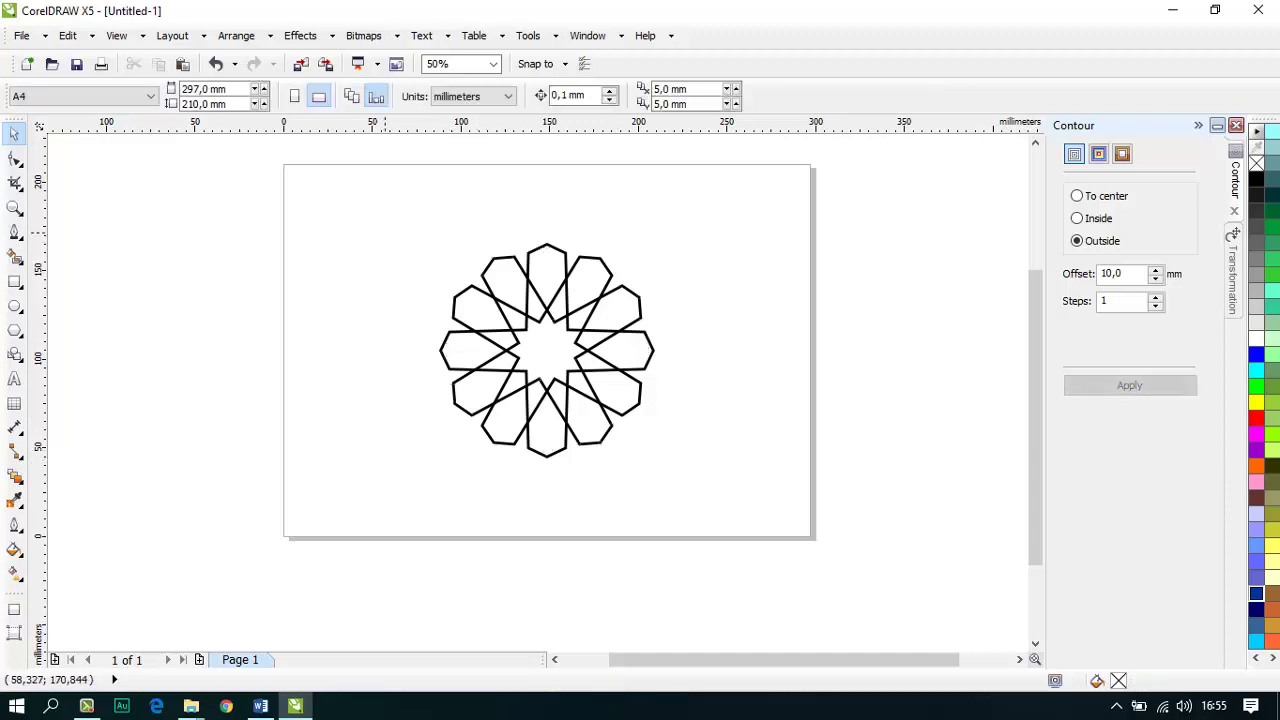
Step: Try welding all three overlapping crosses into one shape, and undo the weld
drag(383, 227, 699, 482)
key(ctrl+a)
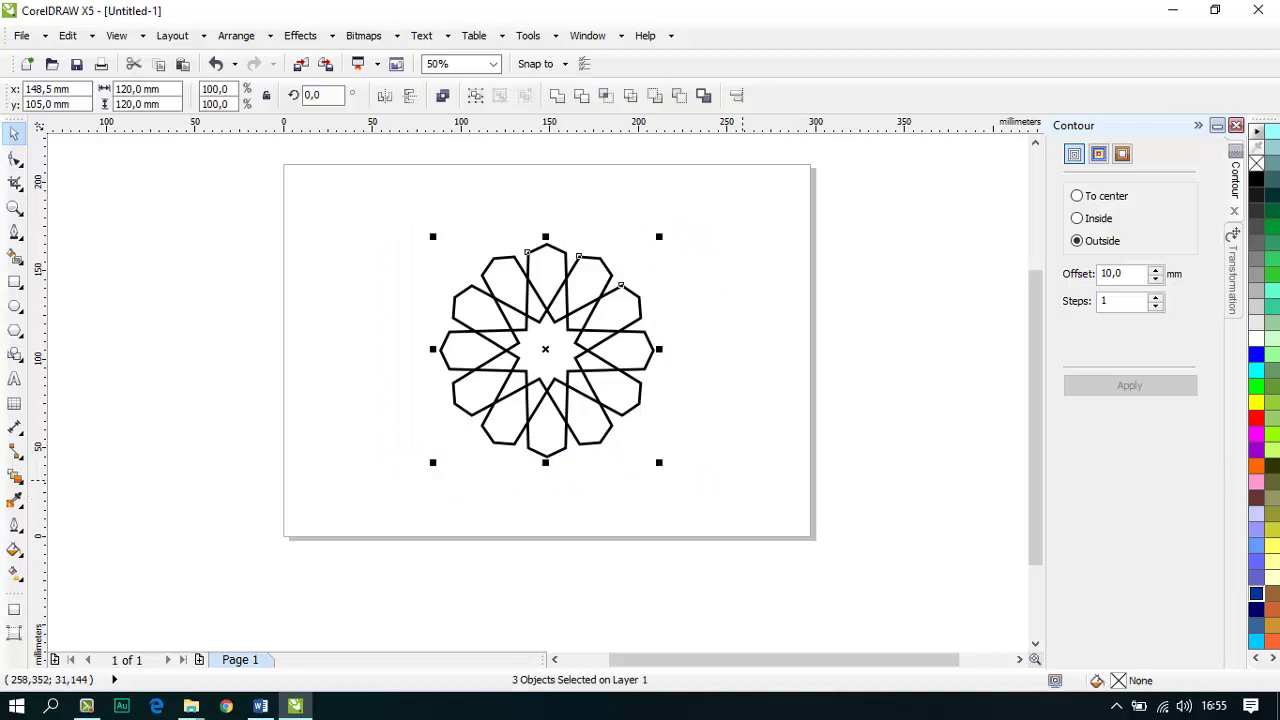
click(557, 95)
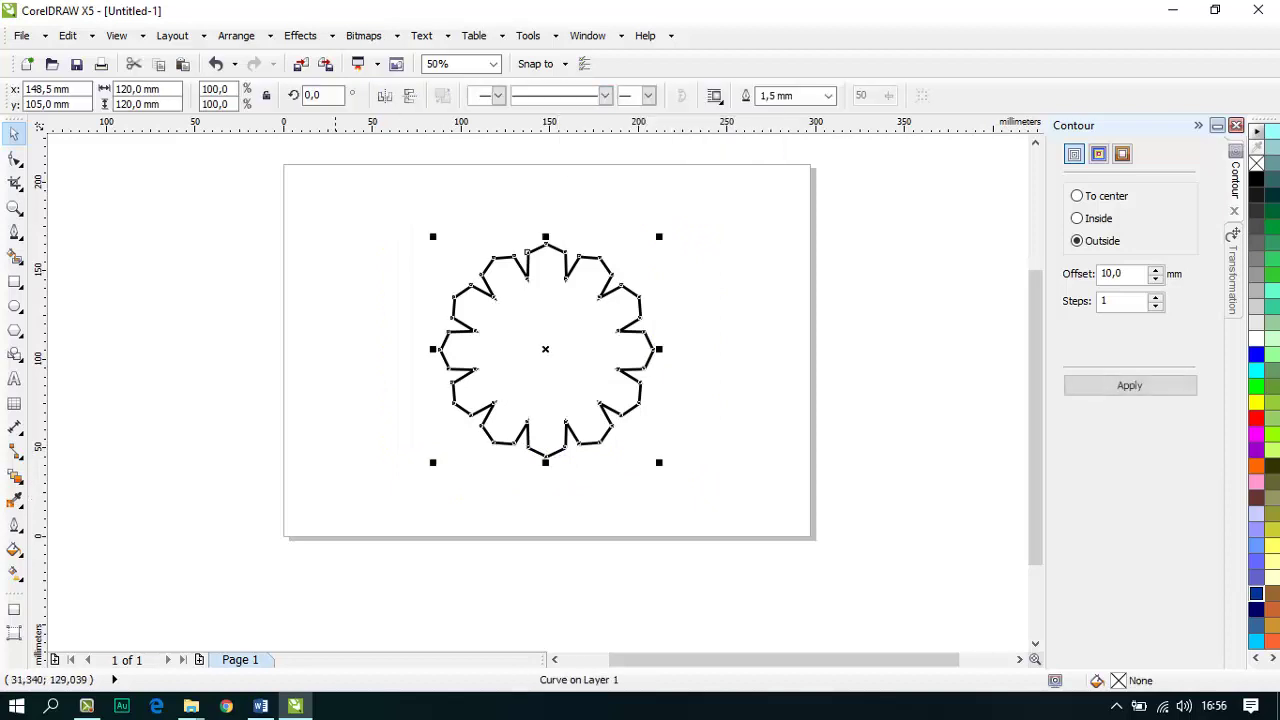
key(ctrl+z)
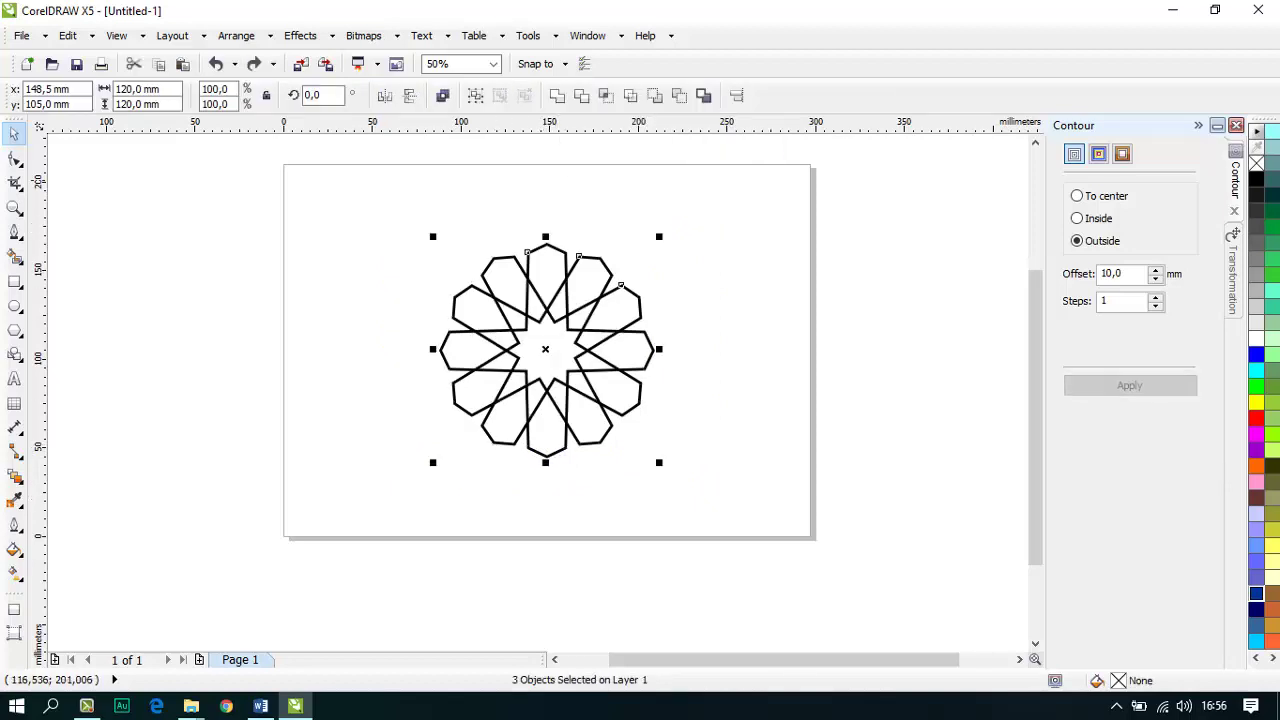
Step: Select all three overlapping crosses and group them
click(493, 482)
drag(382, 198, 690, 541)
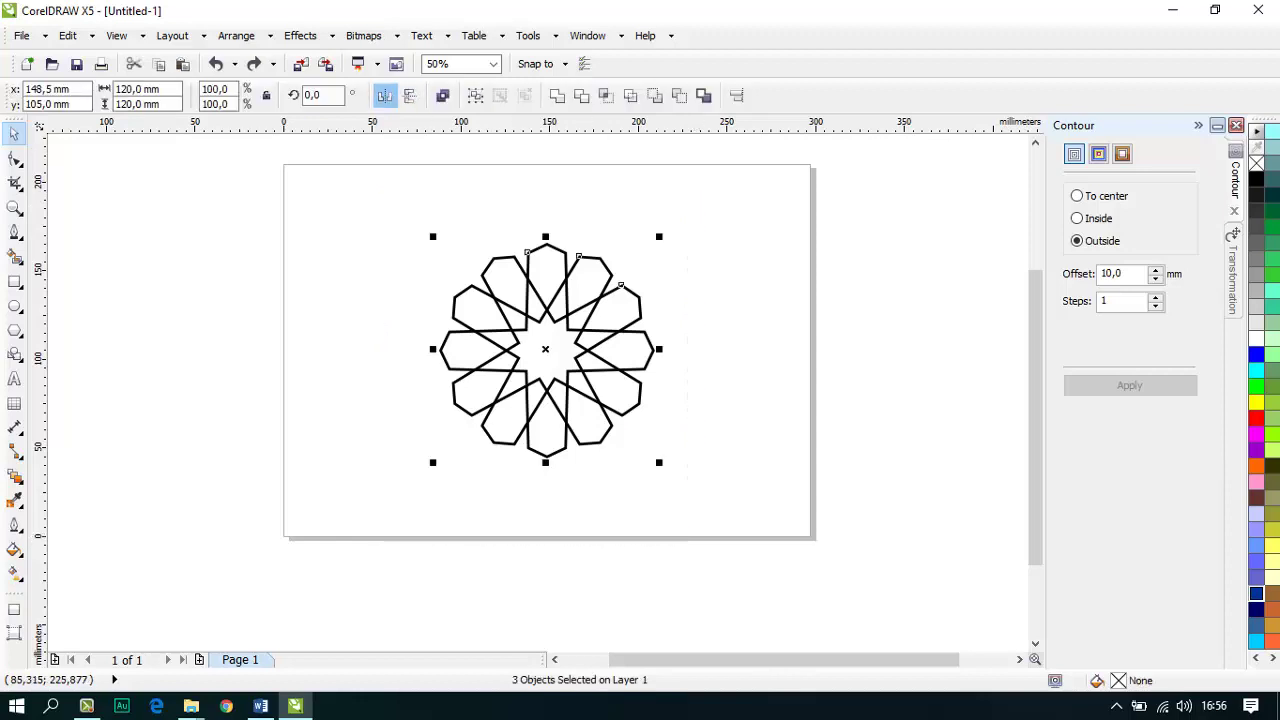
key(ctrl+g)
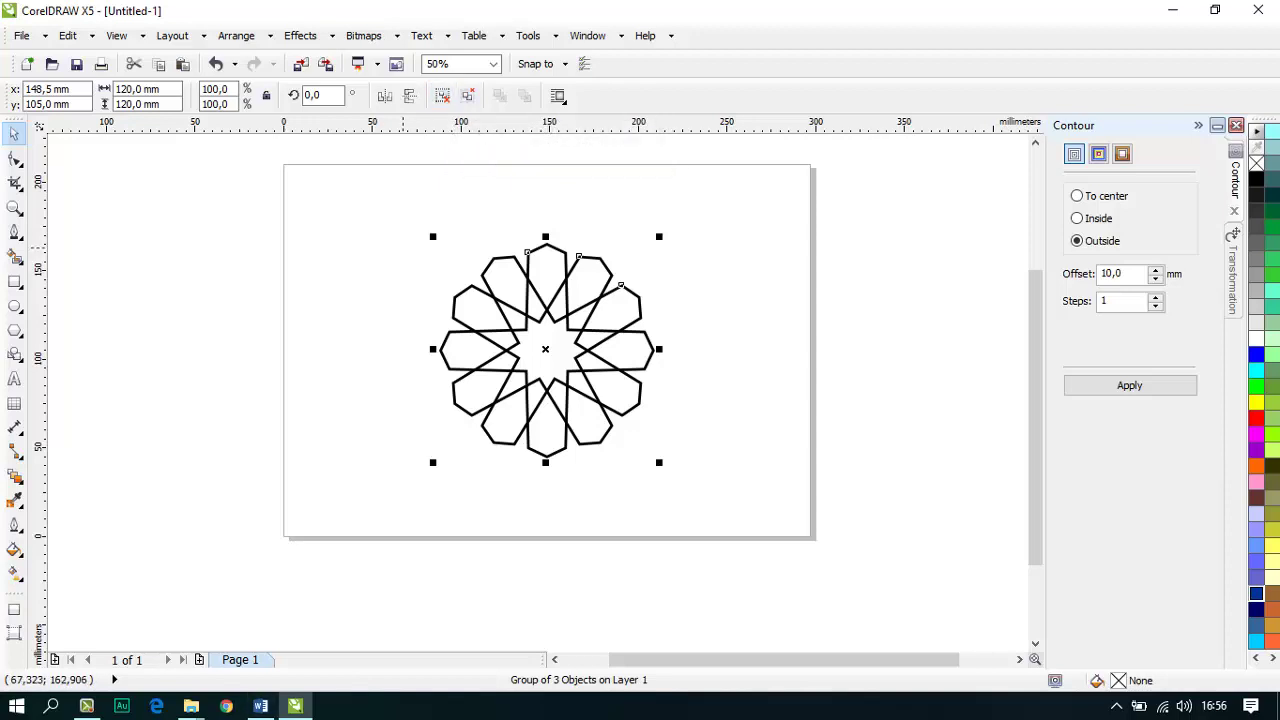
Step: Check step 11 of the Word instructions, and draw a six-sided polygon about 25 by 35 mm beside the rosette in CorelDRAW
click(260, 706)
scroll(640, 395, down, 4)
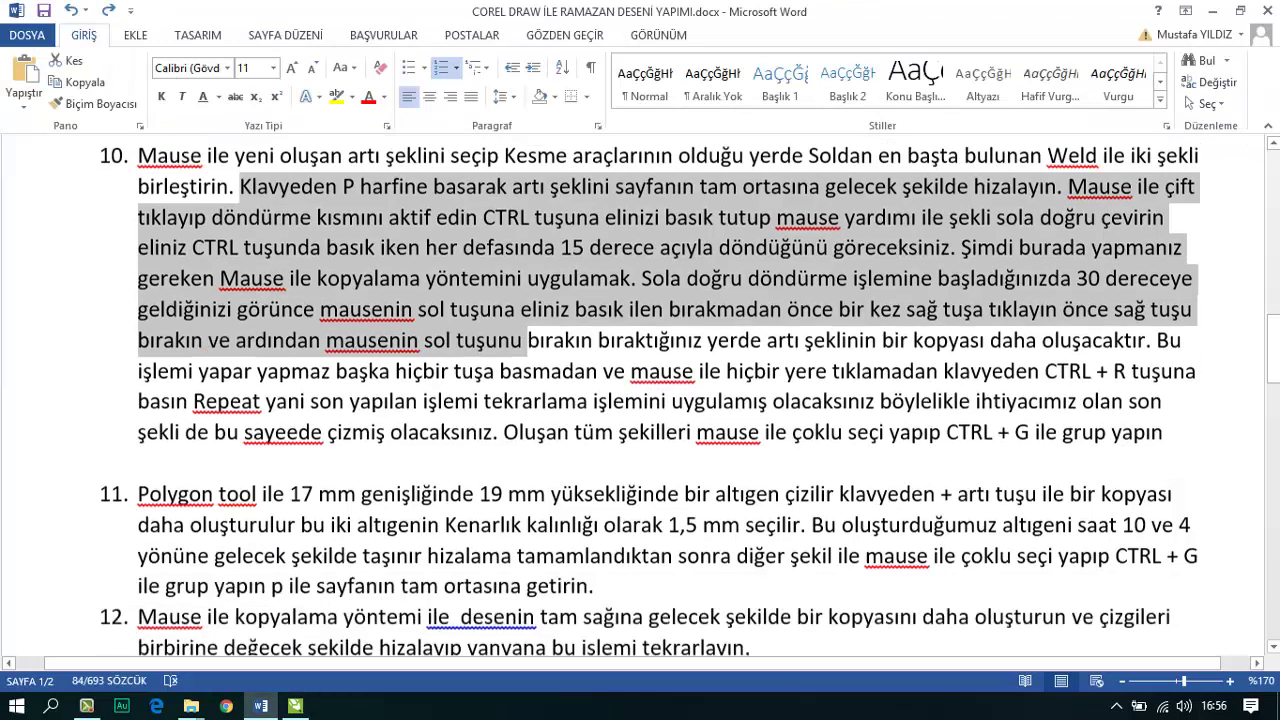
drag(138, 272, 315, 272)
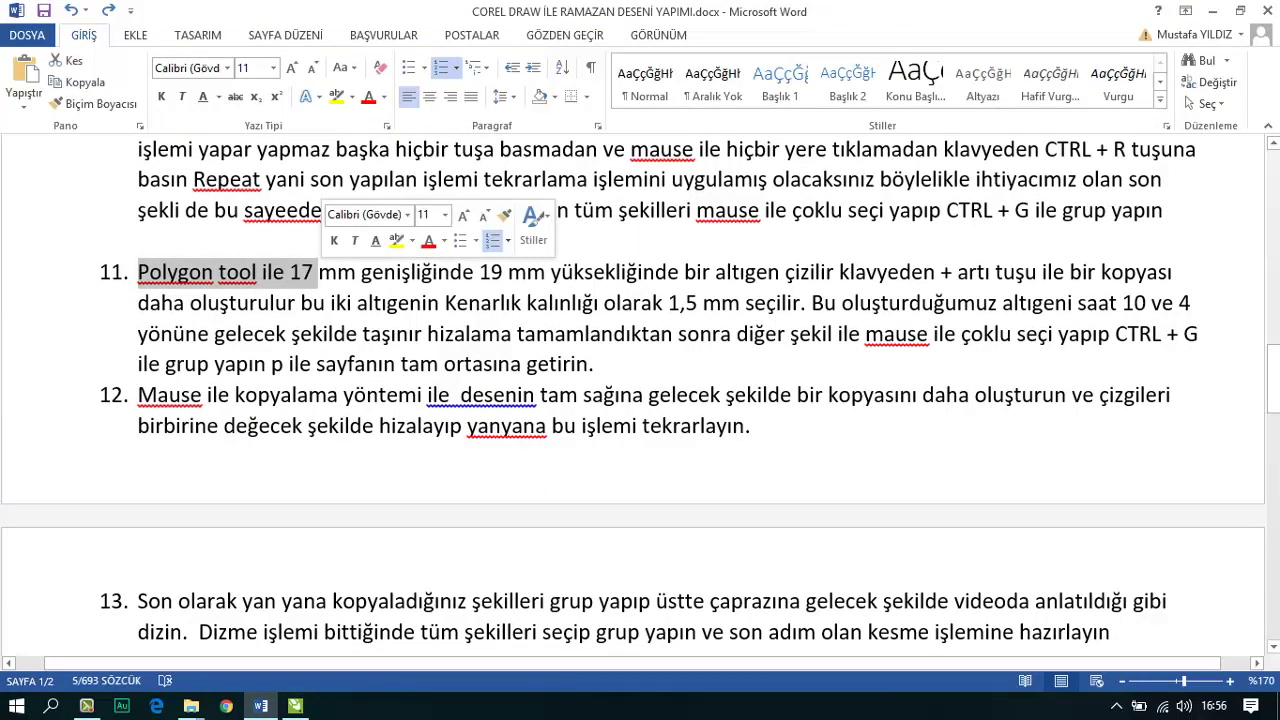
drag(479, 272, 682, 272)
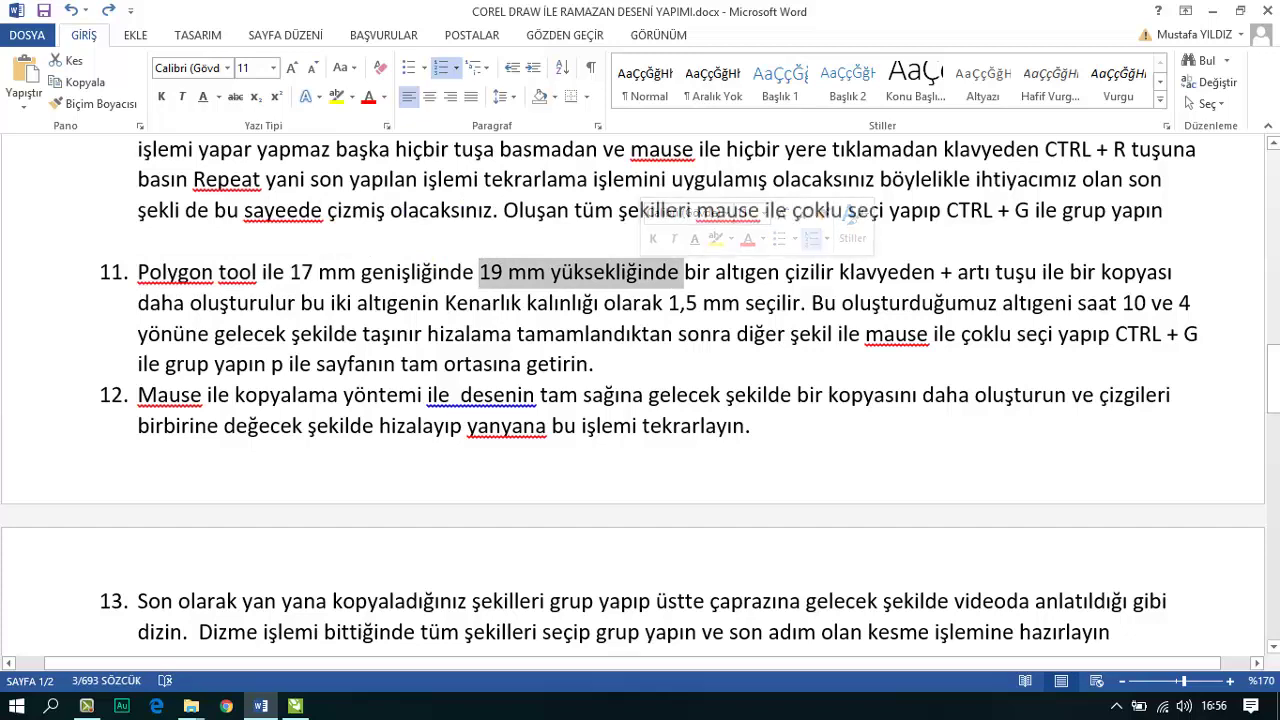
click(296, 706)
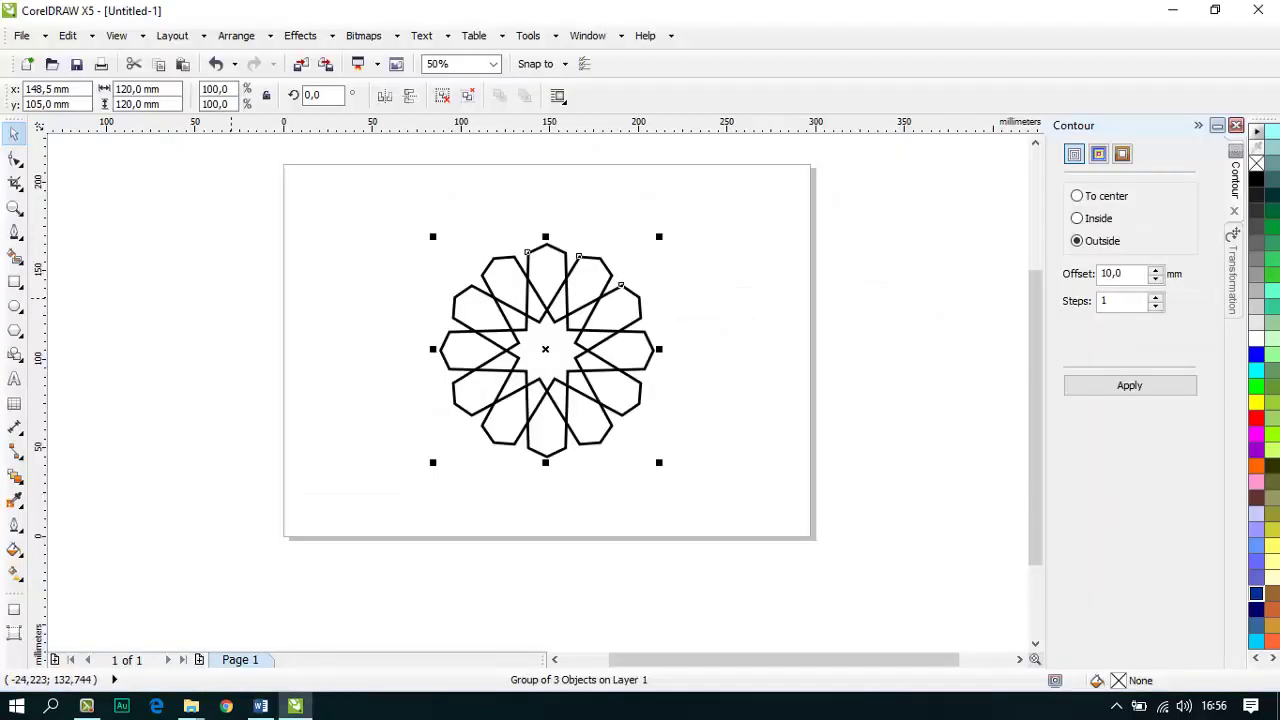
click(136, 361)
click(15, 330)
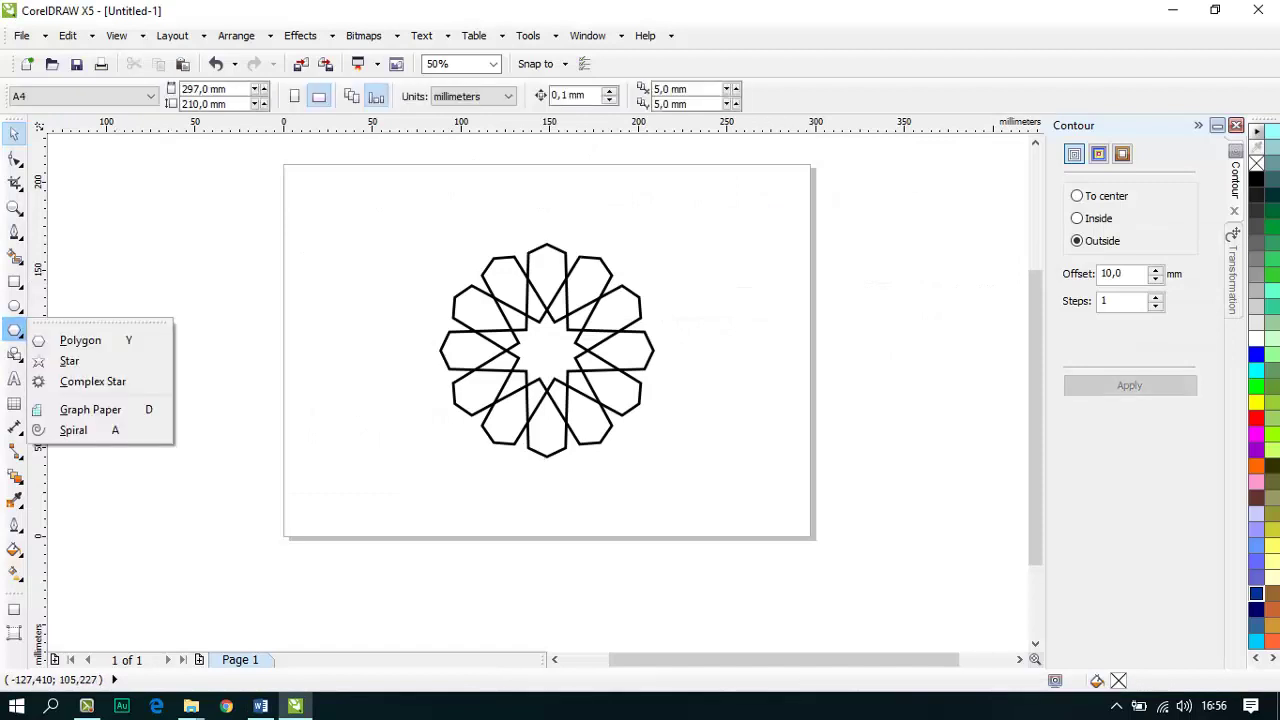
click(80, 340)
drag(329, 283, 375, 347)
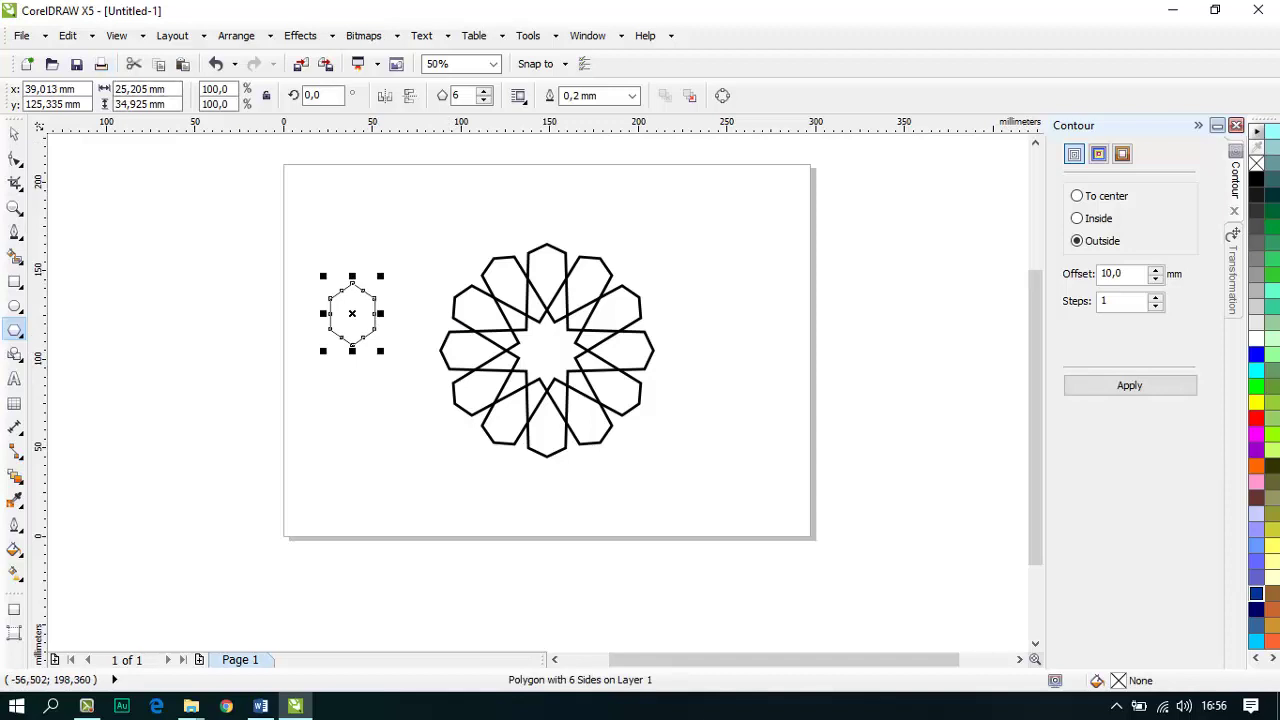
Step: Set the hexagon's size to 17 mm wide and 19 mm high
drag(168, 90, 90, 99)
text(17)
key(Tab)
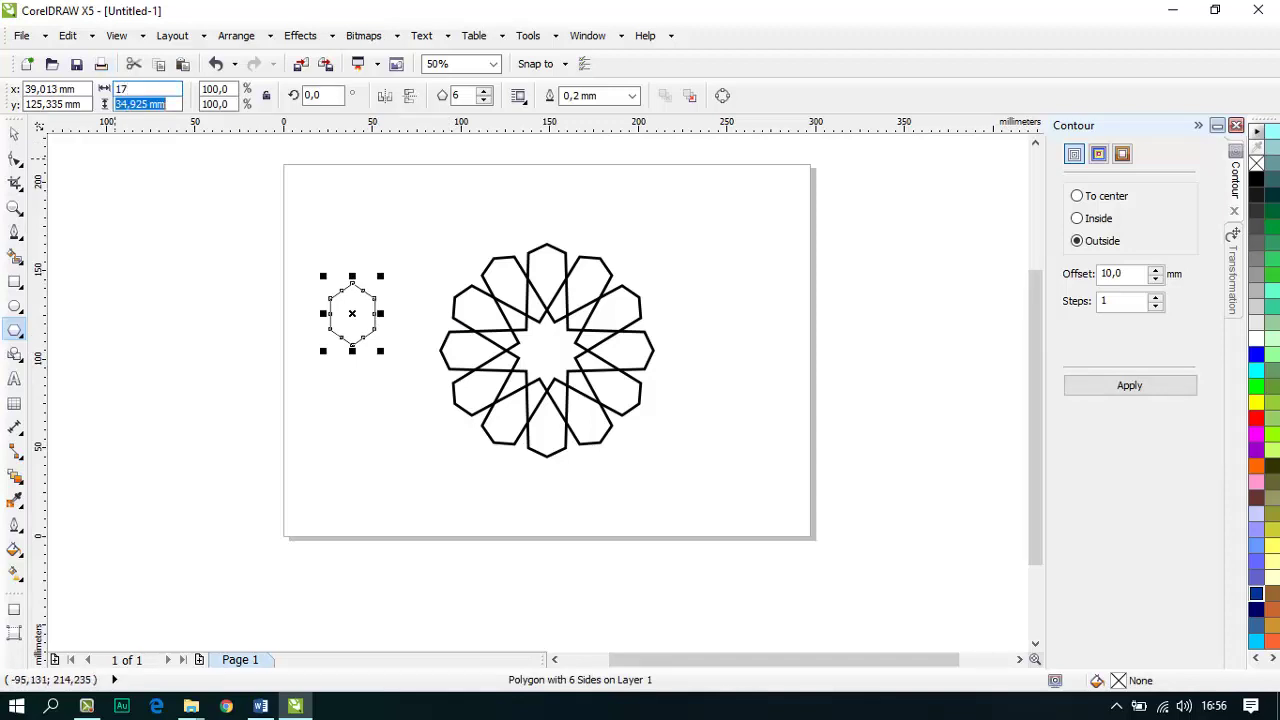
text(19)
key(Return)
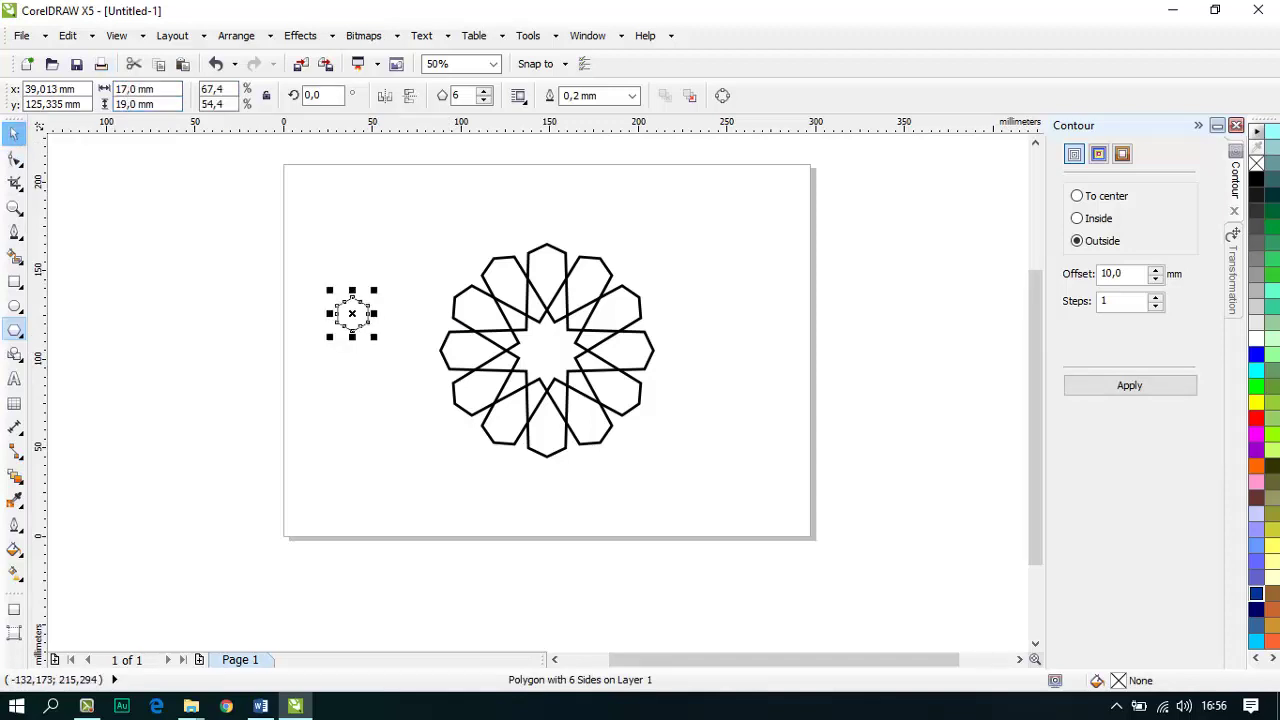
Step: Check the outline thickness in the Word instructions, and set the hexagon's outline width to 1.5 mm in CorelDRAW
key(alt+Tab)
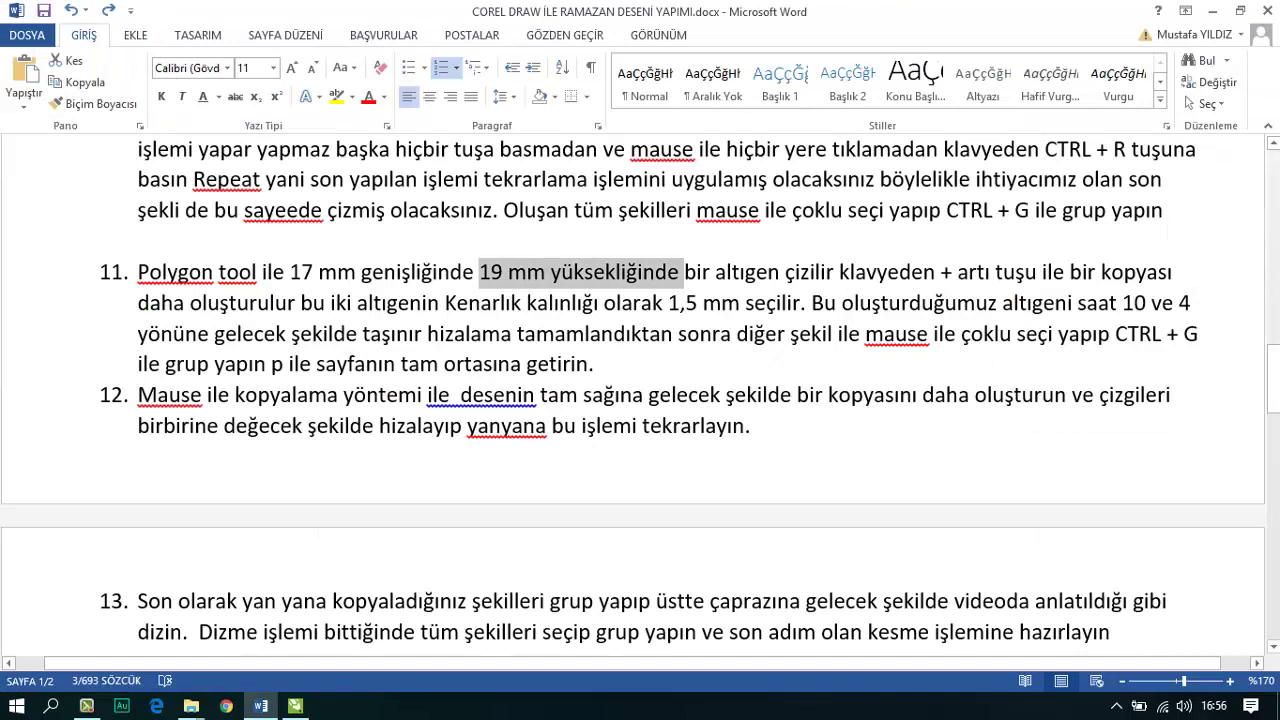
drag(680, 304, 700, 304)
key(alt+Tab)
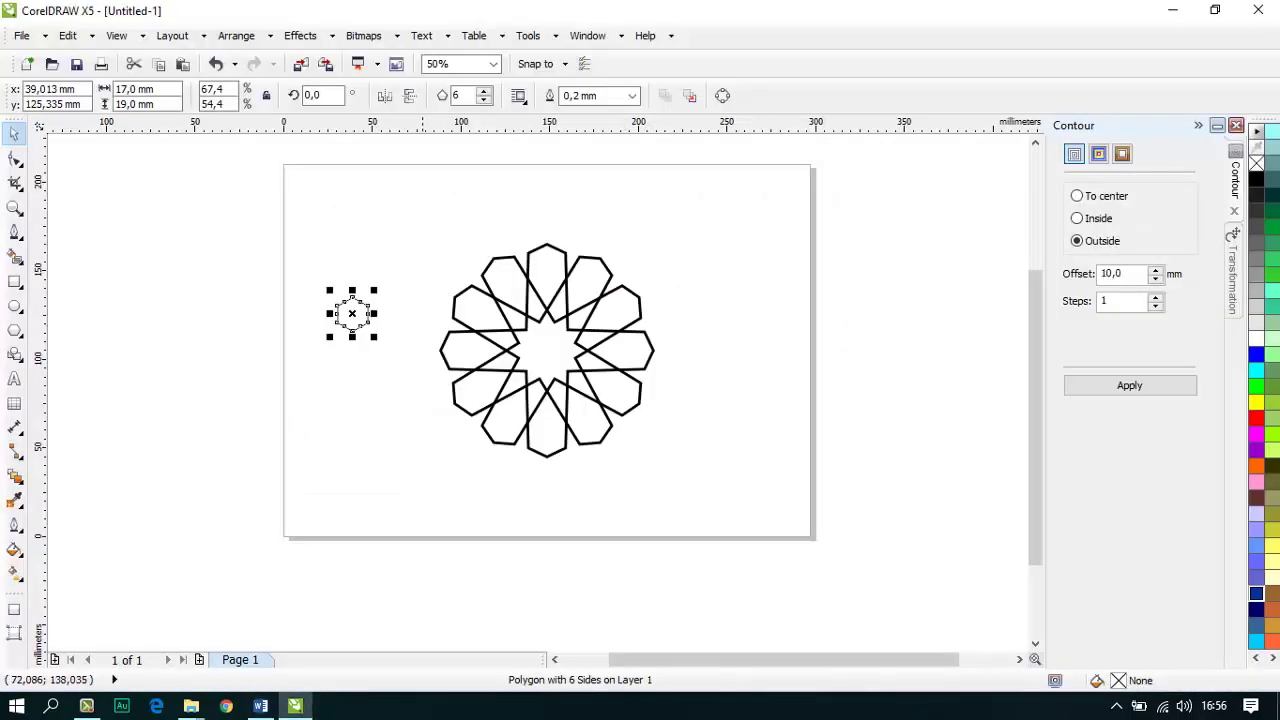
click(632, 95)
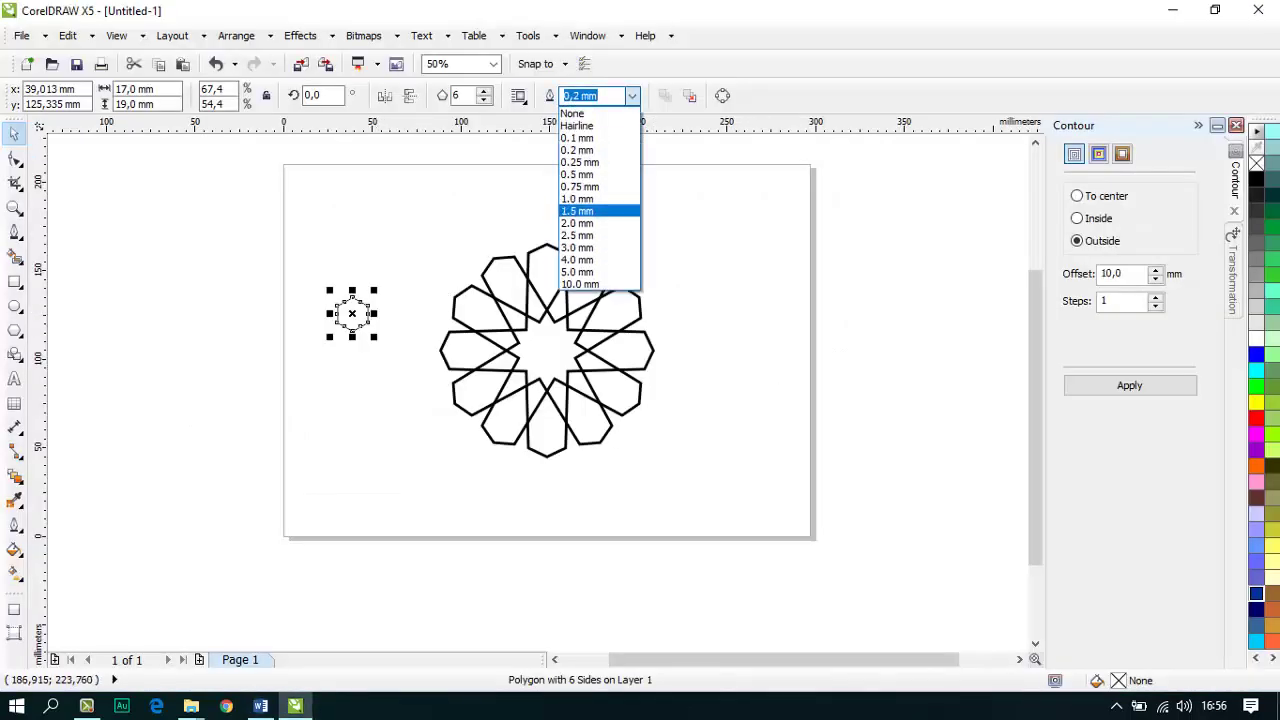
click(590, 214)
key(Escape)
scroll(360, 309, up, 1)
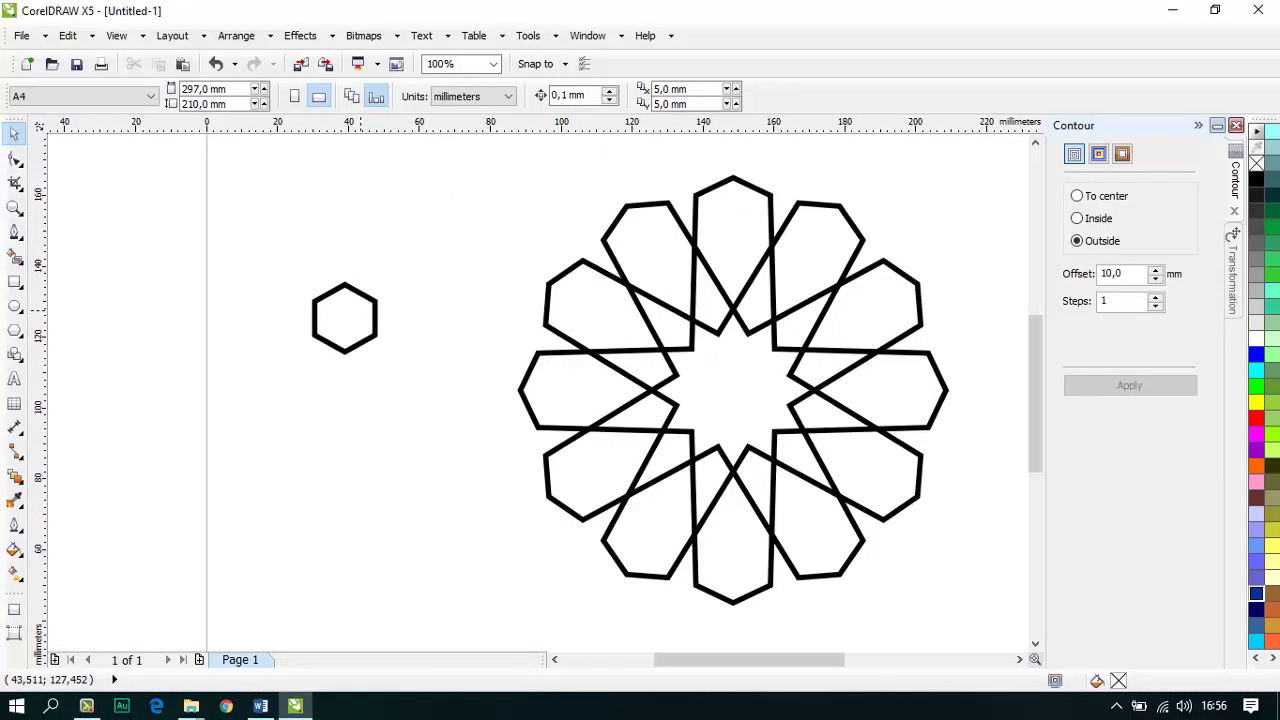
Step: Read the hexagon placement instructions in Word's step 11, and move the hexagon slightly upward on the CorelDRAW page
key(alt+Tab)
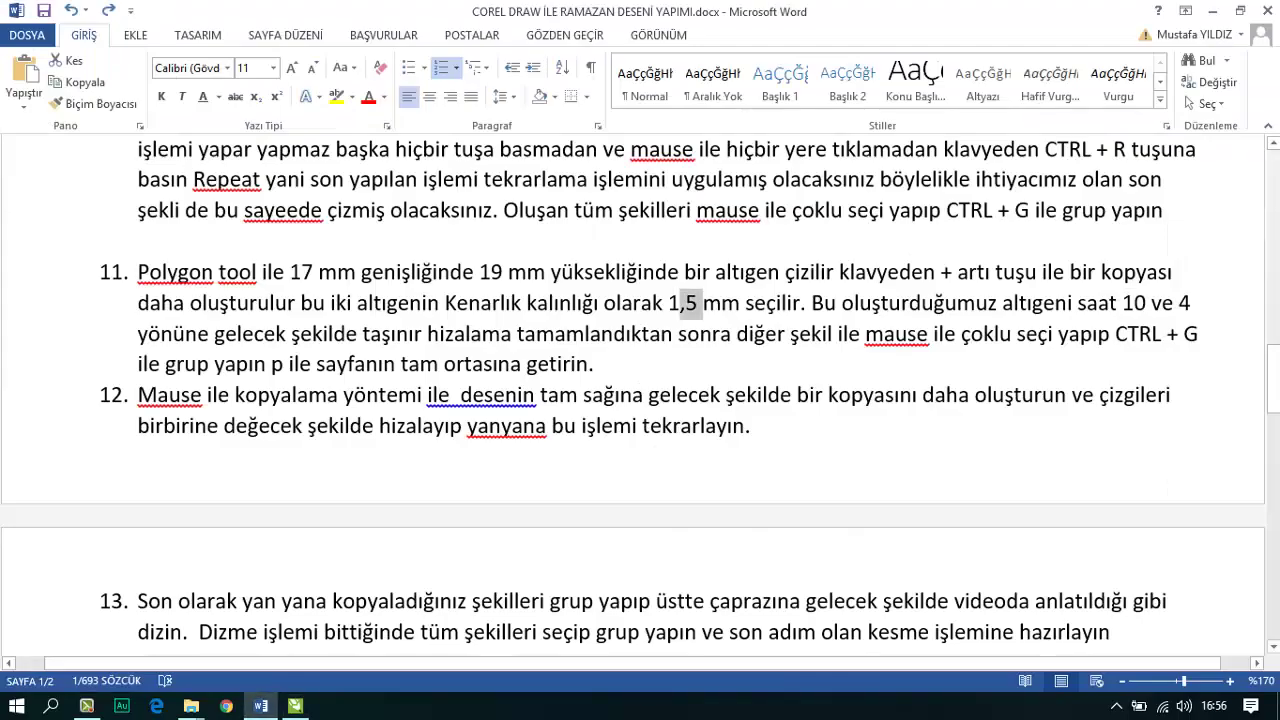
drag(842, 303, 1192, 303)
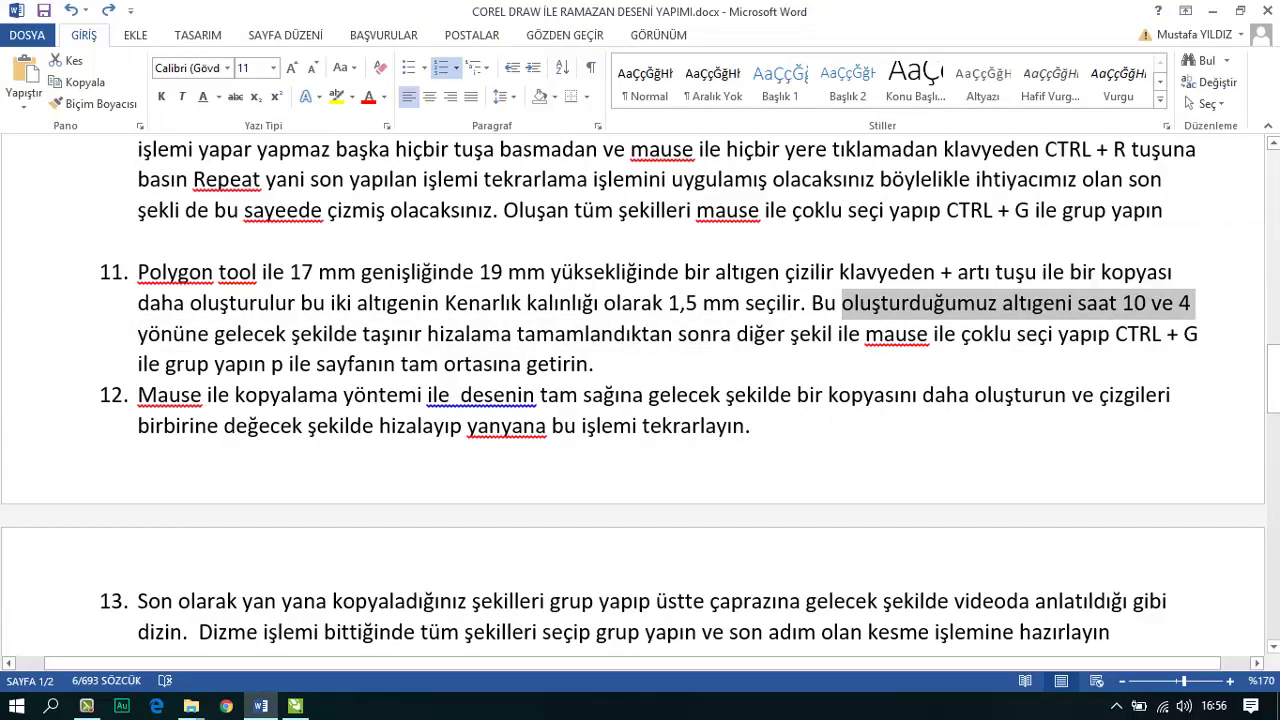
click(382, 334)
scroll(382, 334, down, 1)
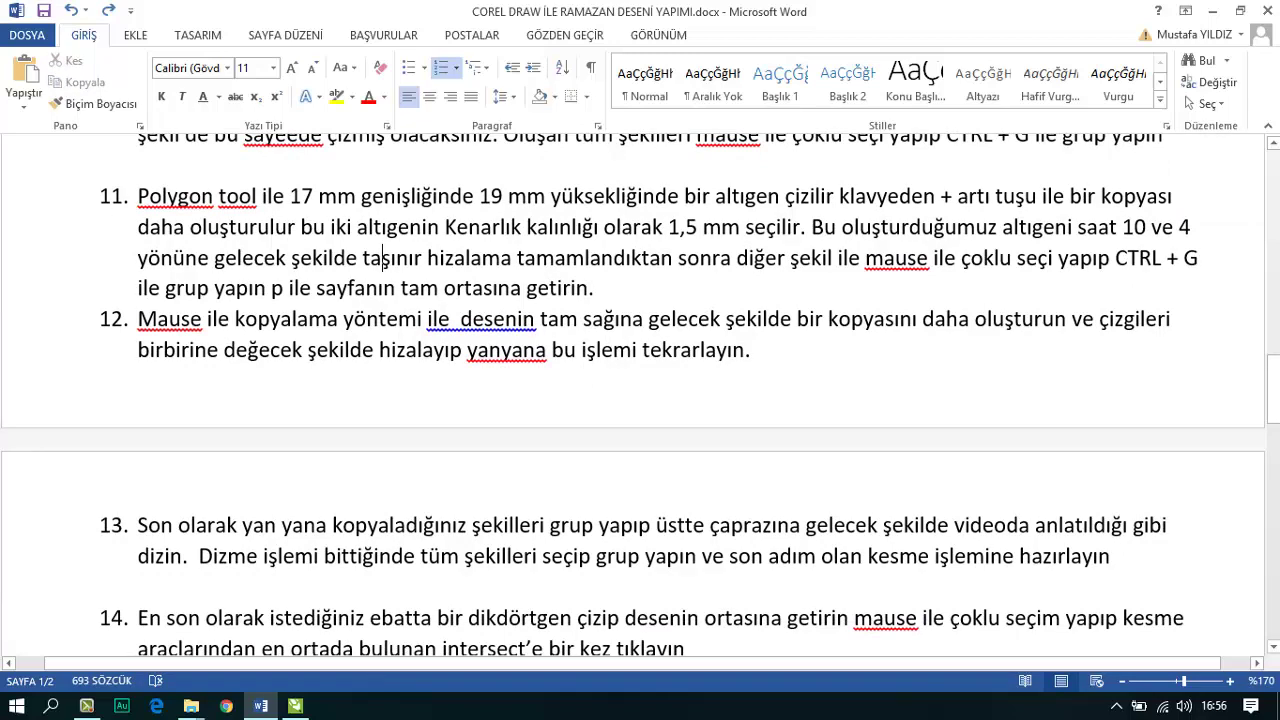
key(alt+Tab)
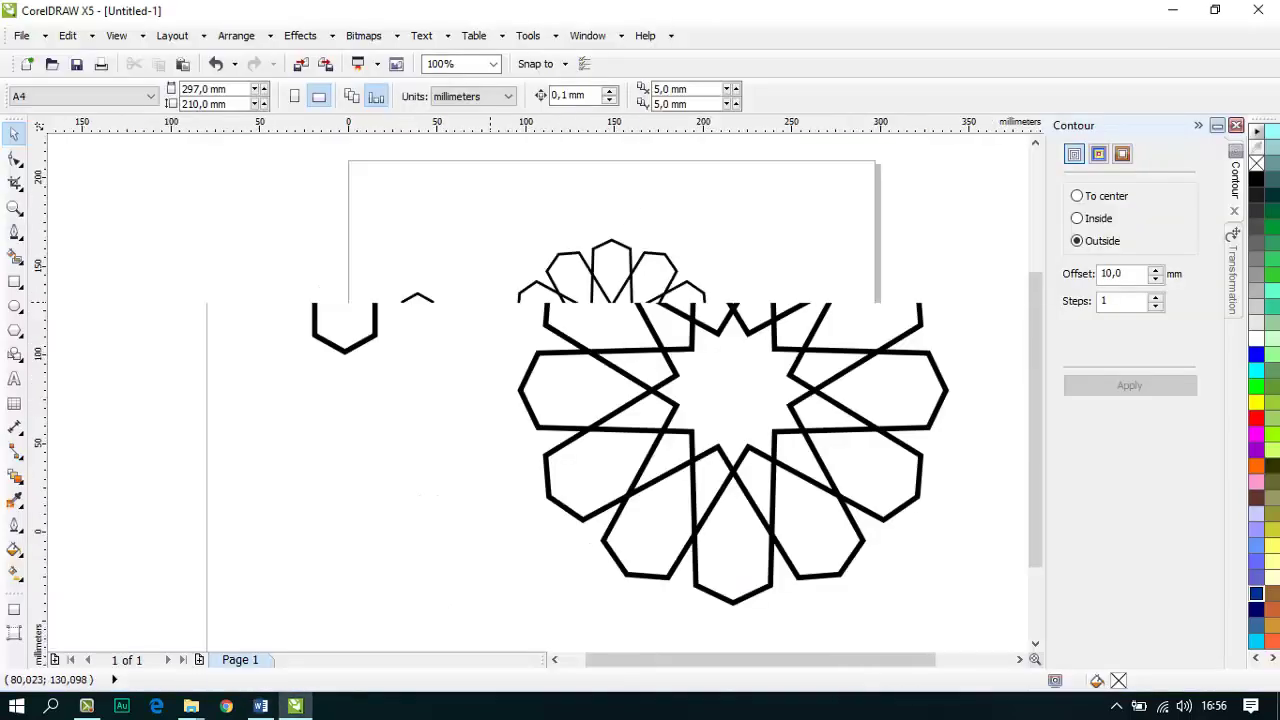
scroll(490, 302, down, 1)
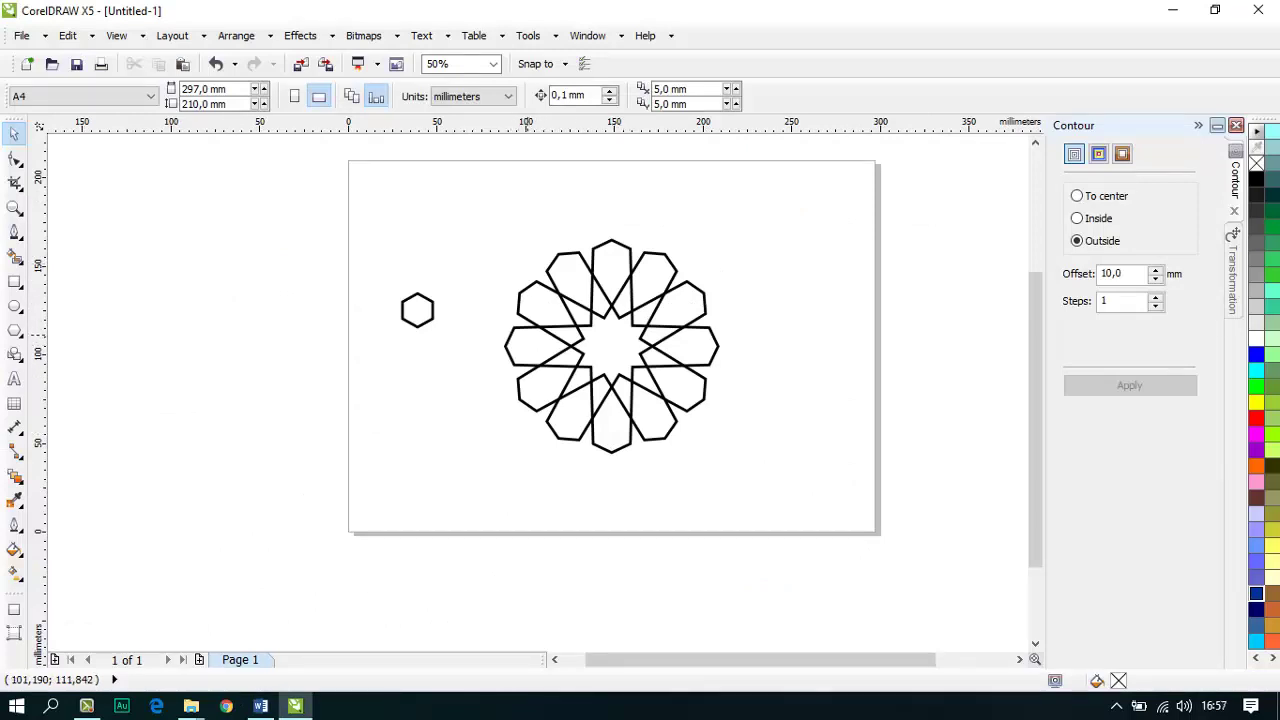
drag(417, 310, 411, 268)
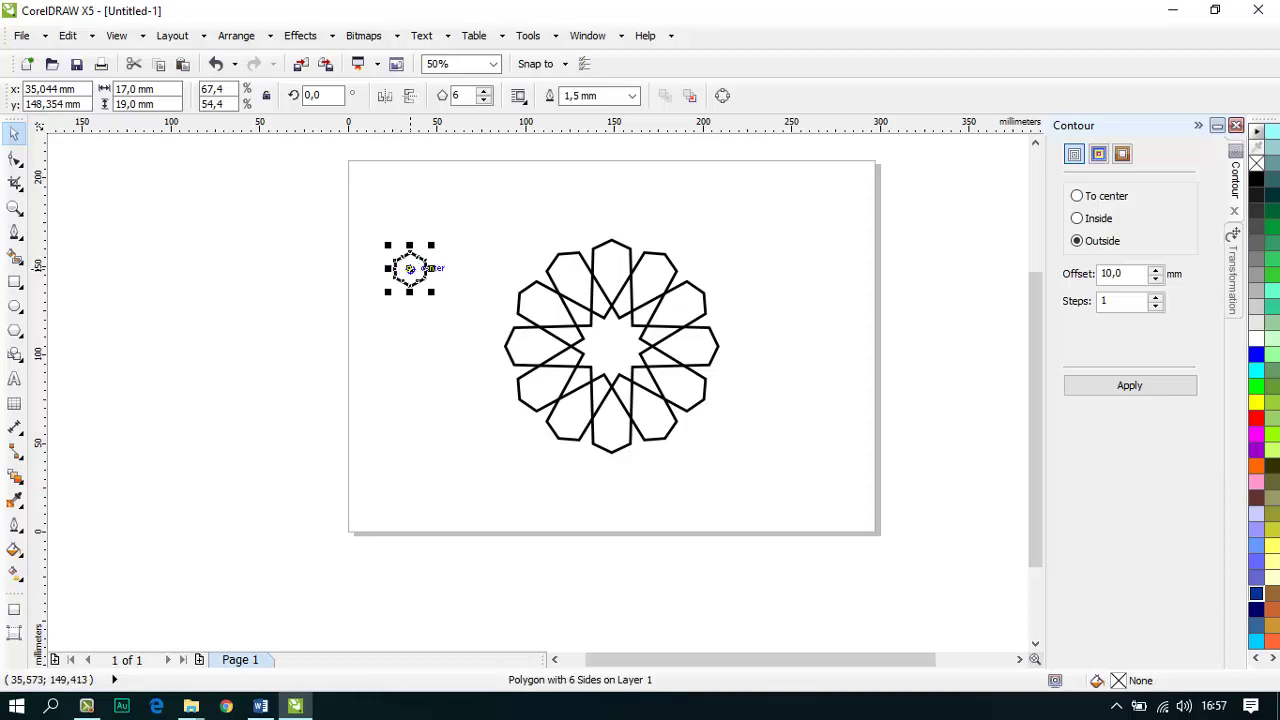
Step: Duplicate the hexagon and move the copy to the rosette's lower-right edge, at the 4 o'clock direction
click(410, 313)
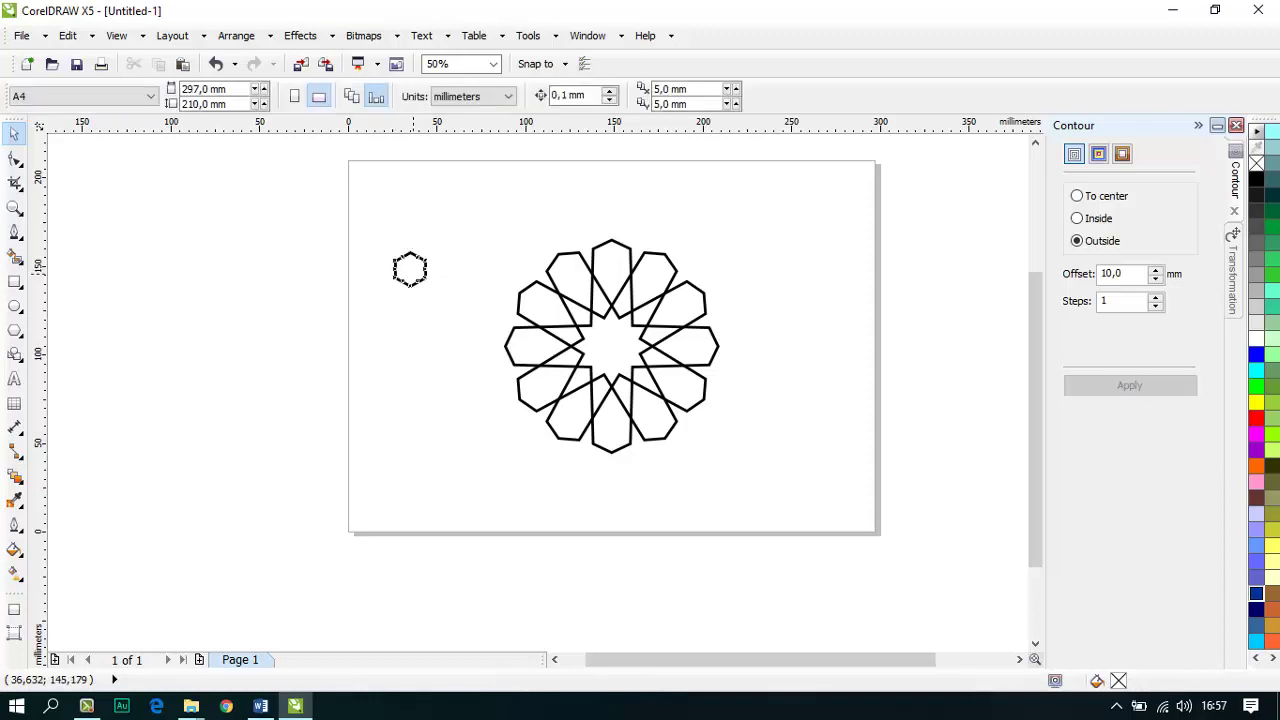
click(413, 273)
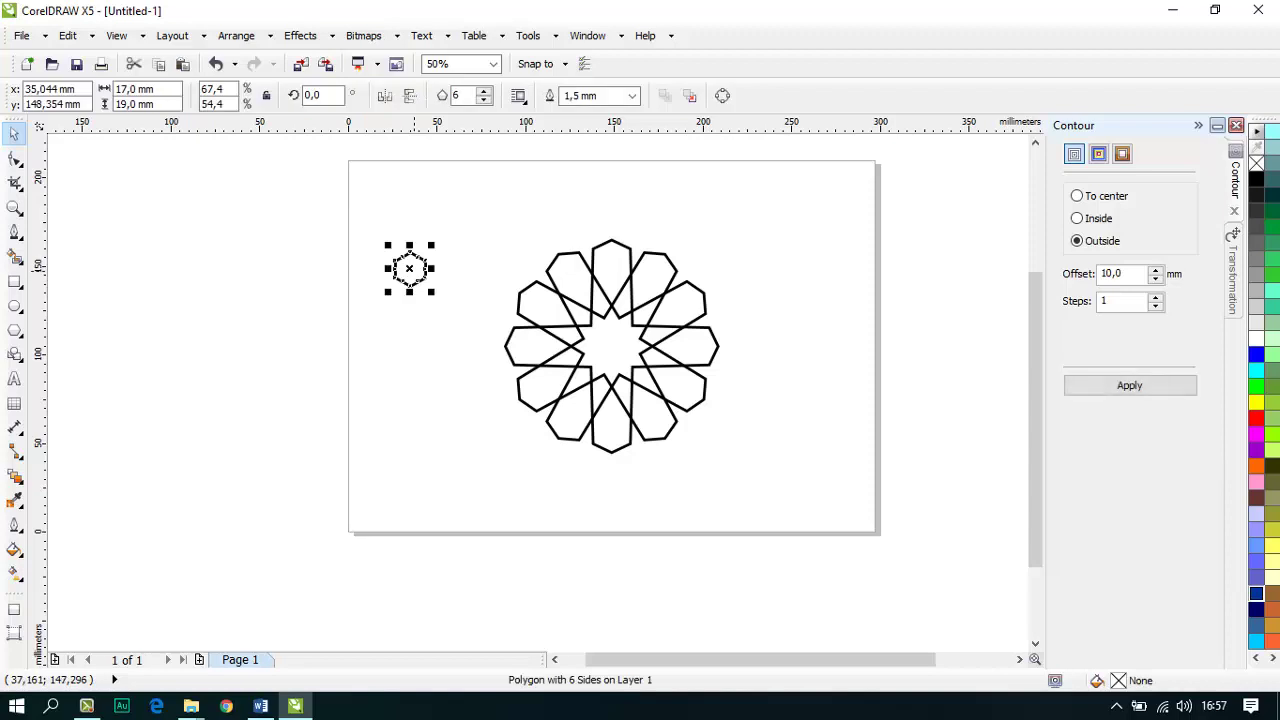
drag(409, 268, 482, 230)
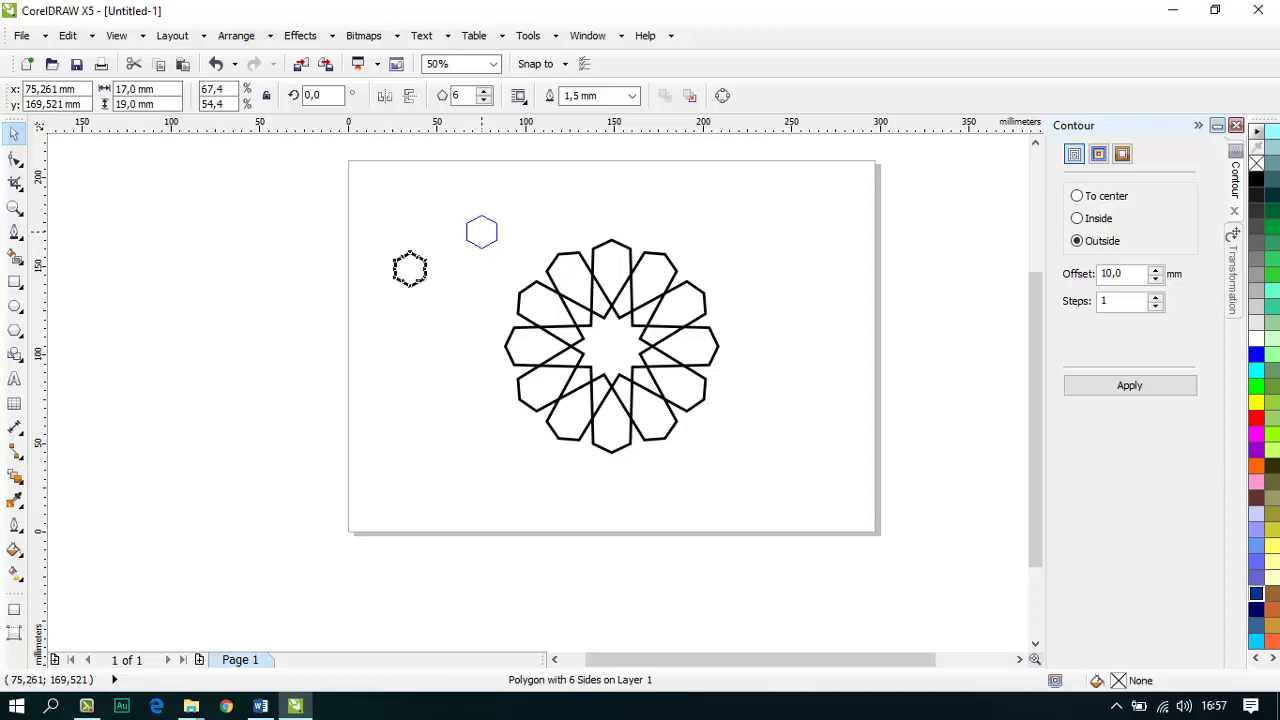
drag(482, 230, 481, 231)
right_click(481, 231)
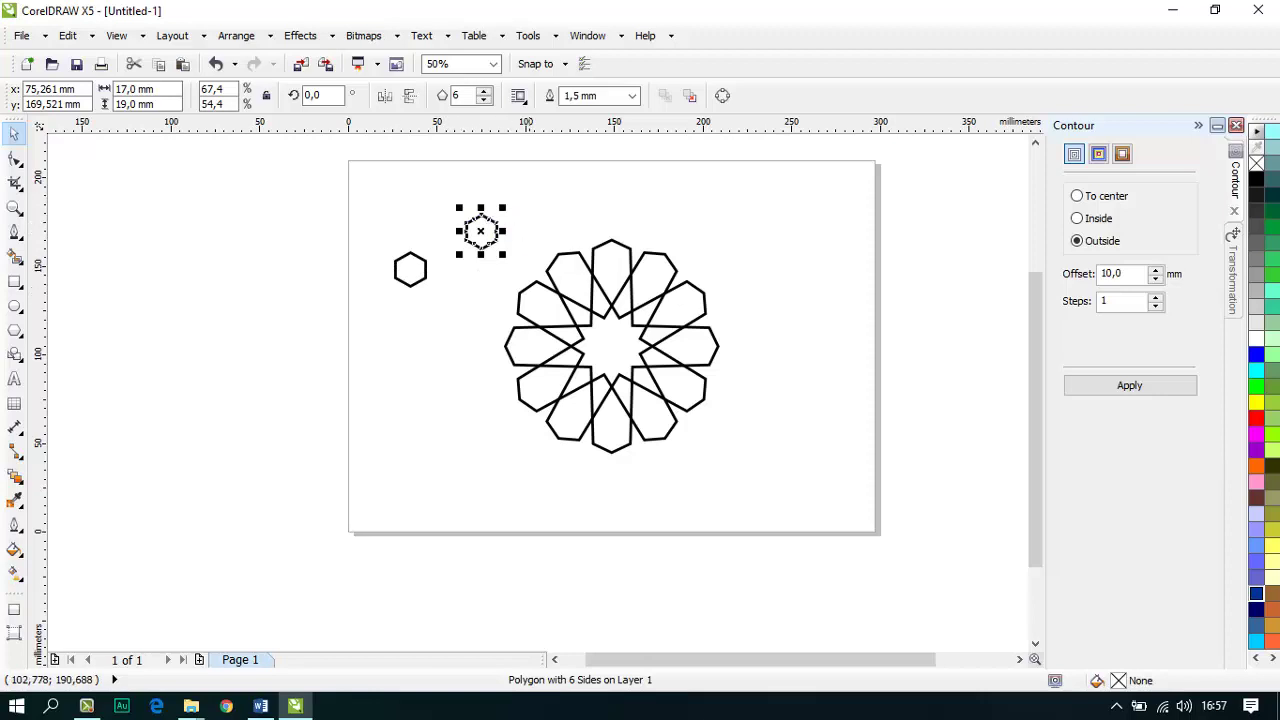
click(530, 231)
drag(484, 228, 716, 406)
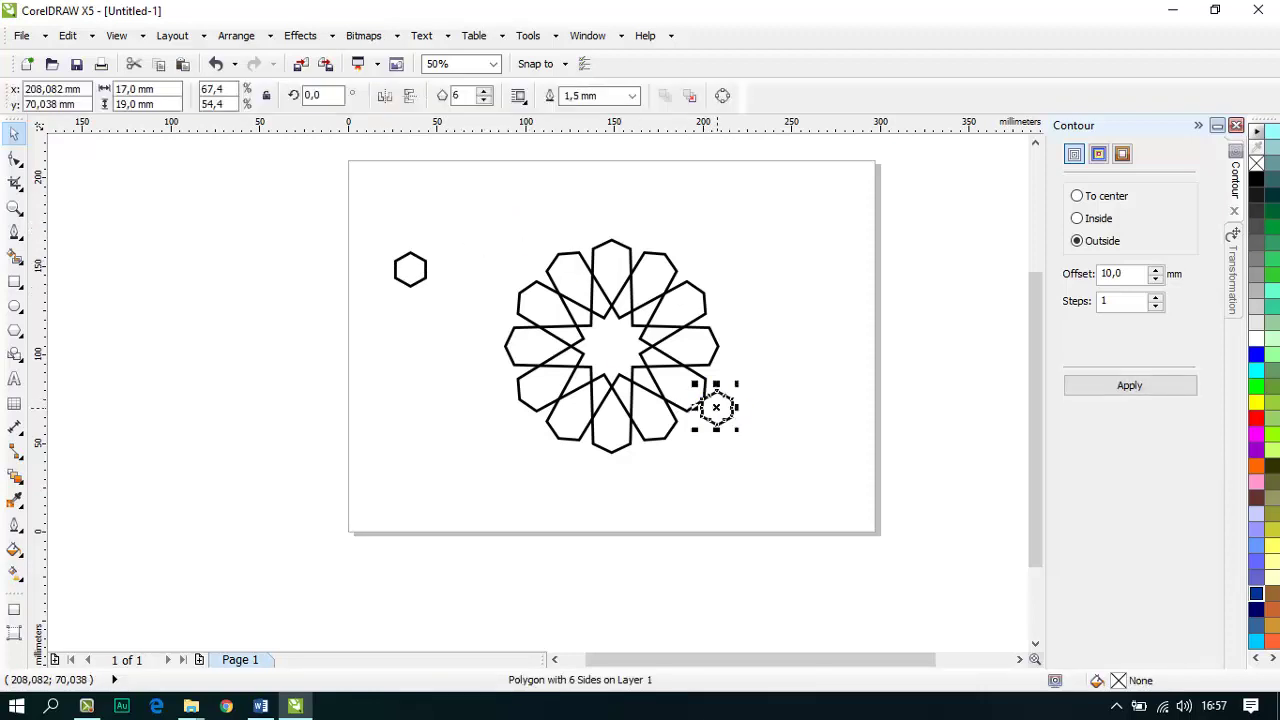
Step: Shift the lower-right hexagon slightly right so its upper-left corner meets the corner of the rosette's 4 o'clock petal
scroll(716, 406, up, 2)
key(Escape)
scroll(700, 370, up, 4)
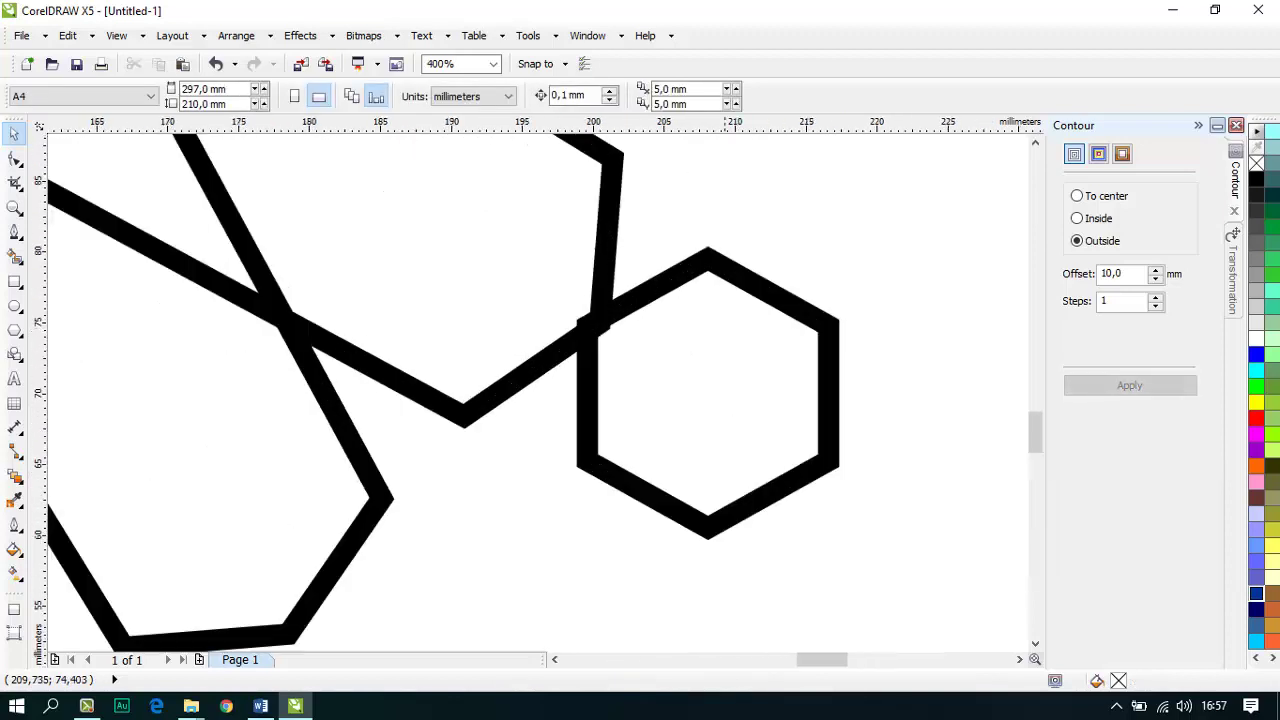
drag(677, 339, 670, 348)
scroll(606, 322, up, 2)
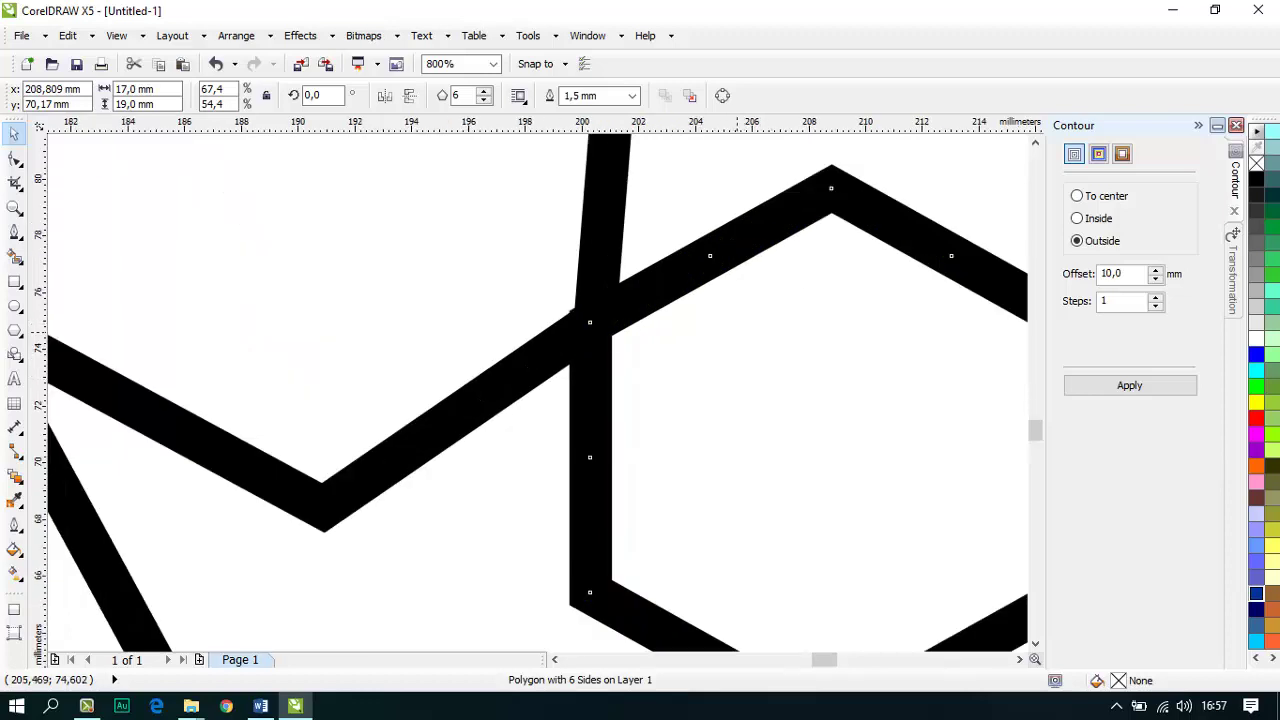
drag(737, 332, 738, 346)
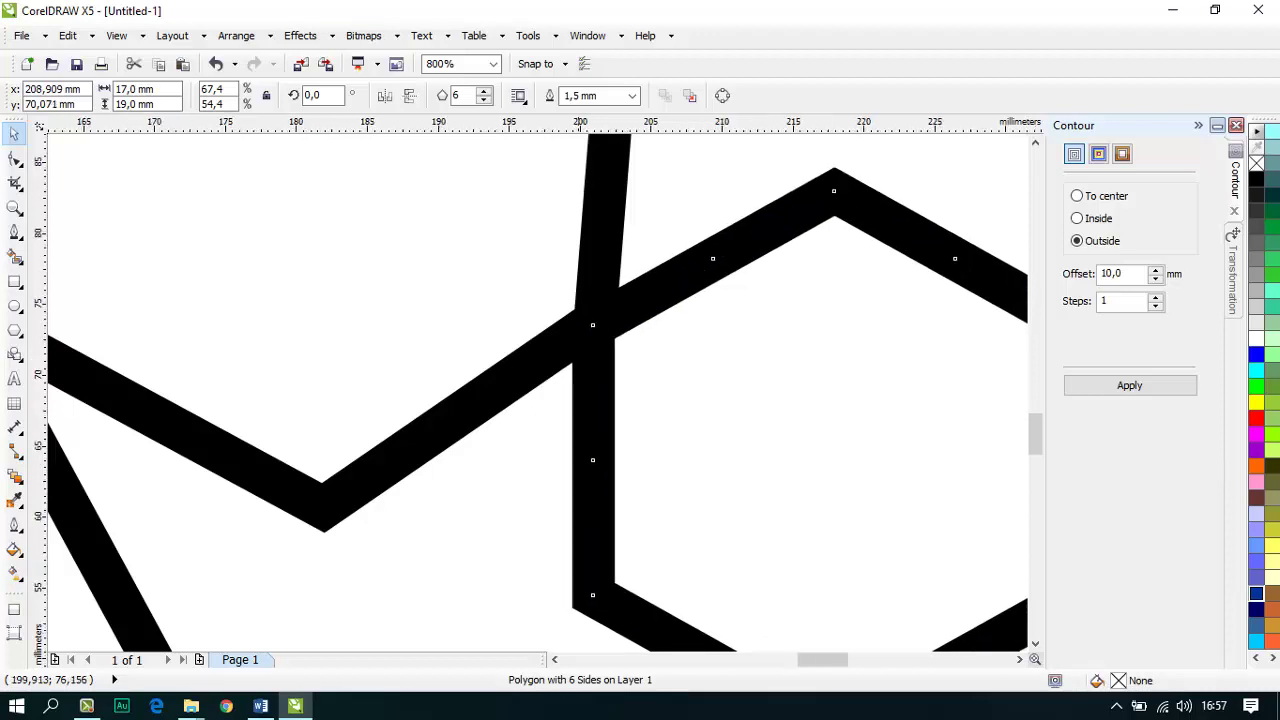
scroll(579, 296, down, 2)
click(700, 515)
scroll(700, 515, down, 2)
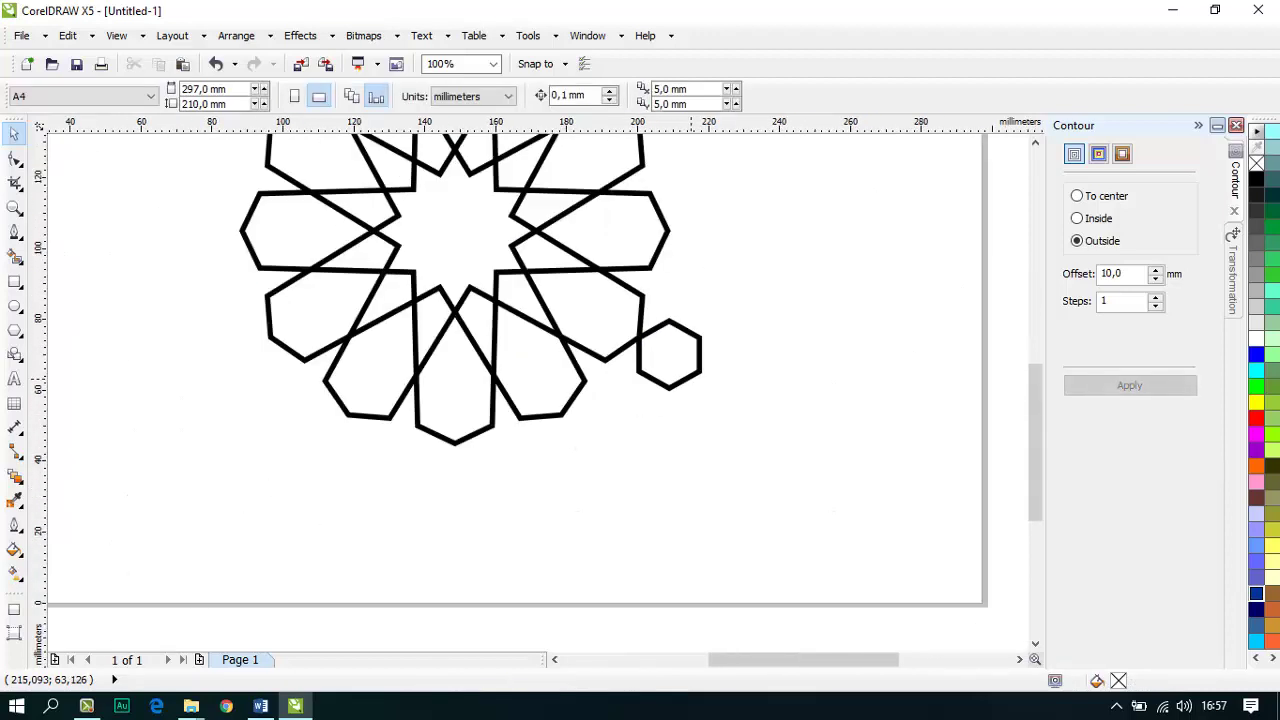
Step: Move the separate hexagon to the rosette's upper-left edge, at the 10 o'clock direction, touching the petal's corner
scroll(360, 212, up, 1)
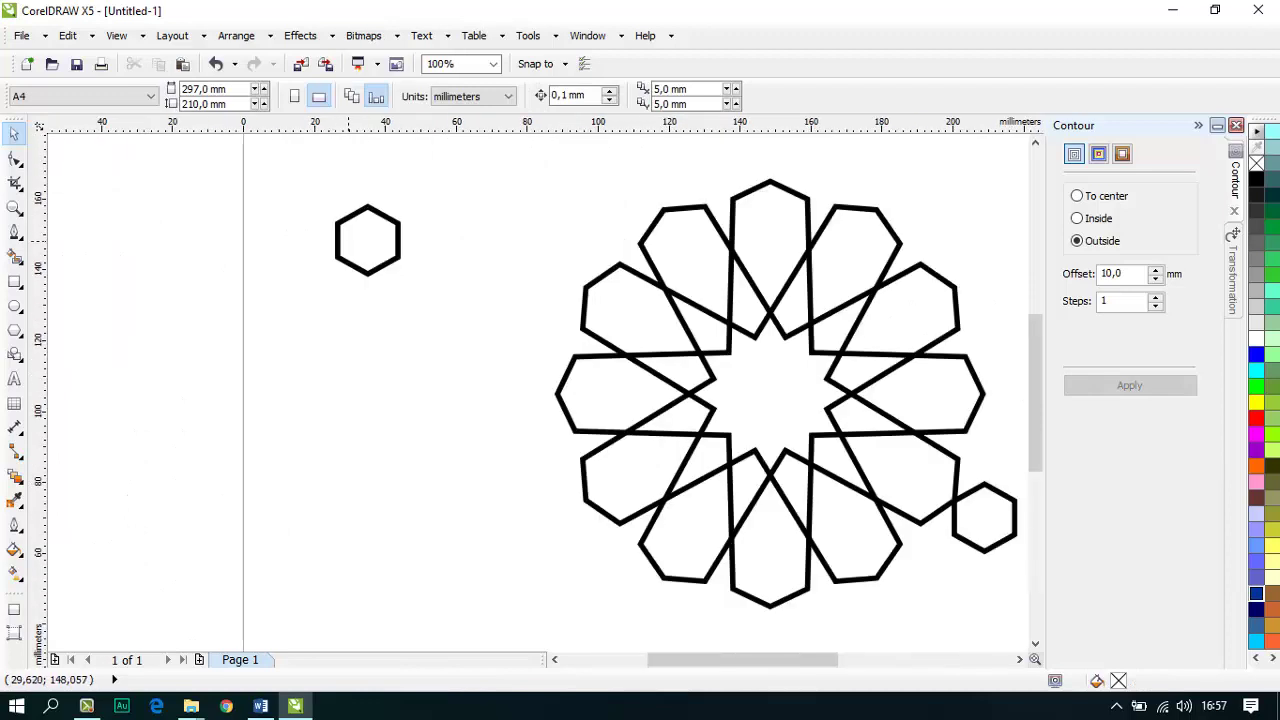
drag(348, 240, 535, 270)
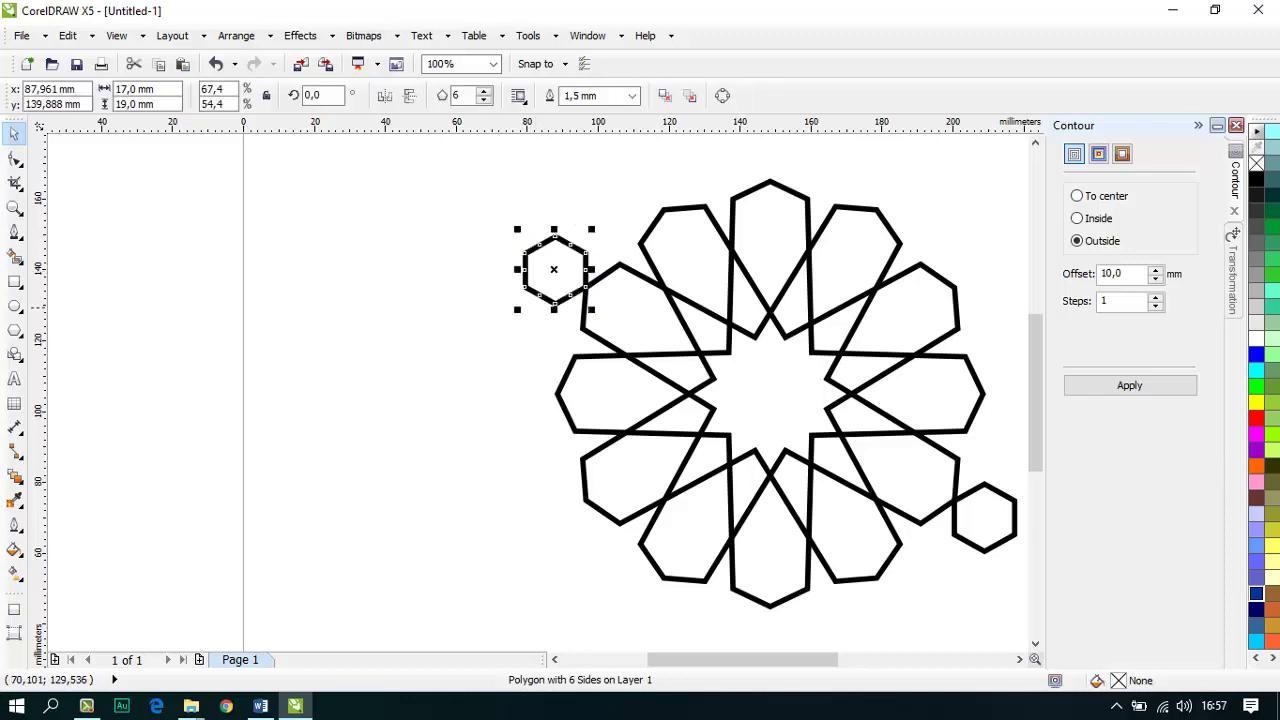
click(544, 331)
scroll(546, 332, up, 2)
scroll(546, 332, down, 4)
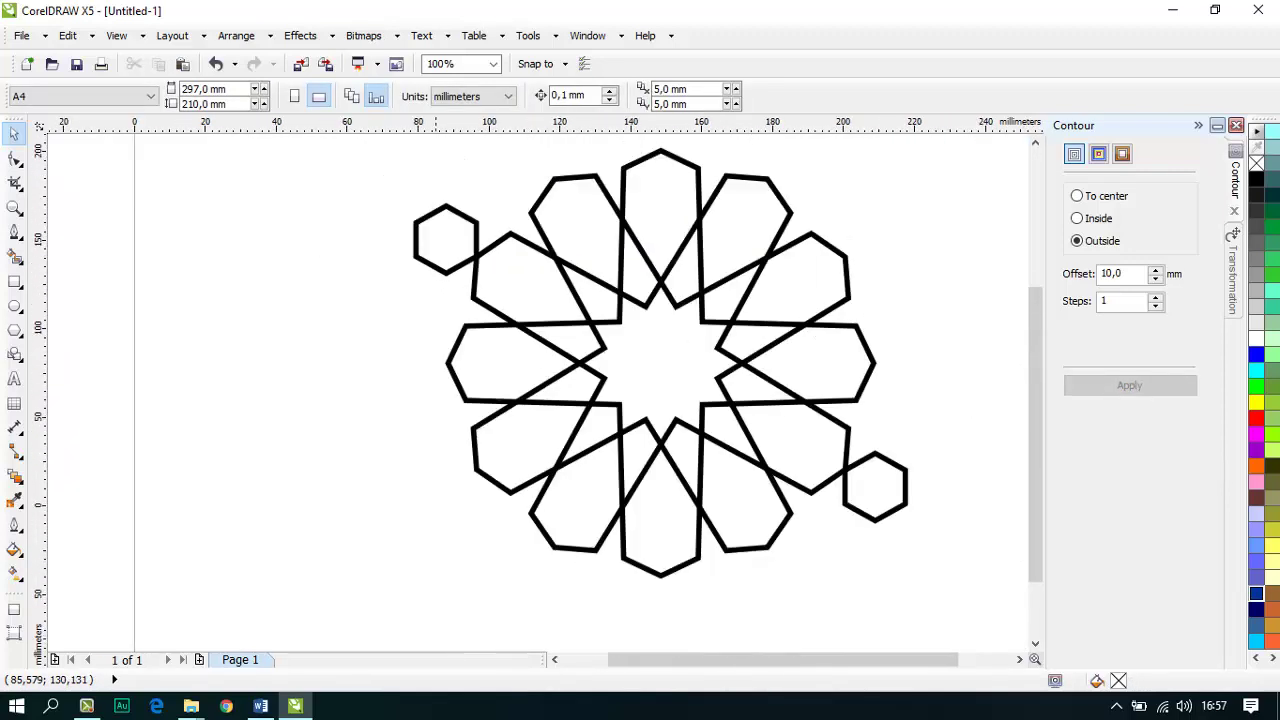
Step: Group the rosette with its two hexagons, and move the group slightly up and to the left
scroll(436, 280, up, 1)
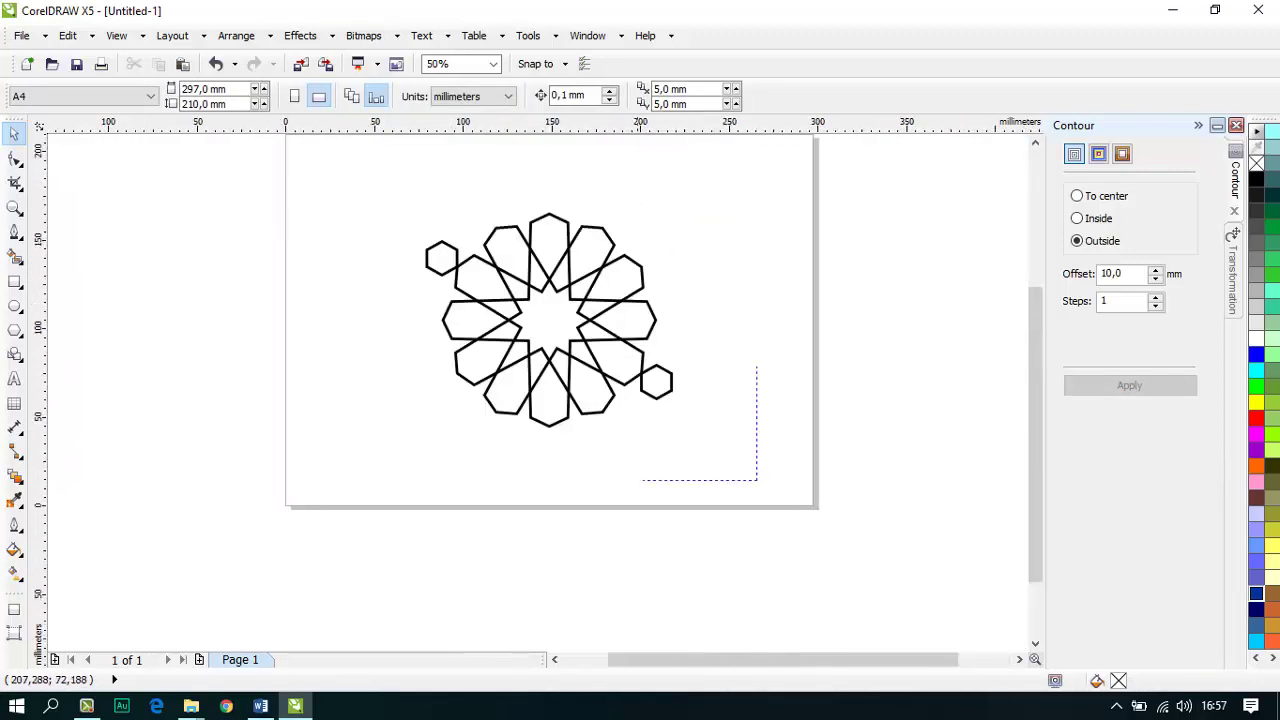
drag(643, 366, 402, 206)
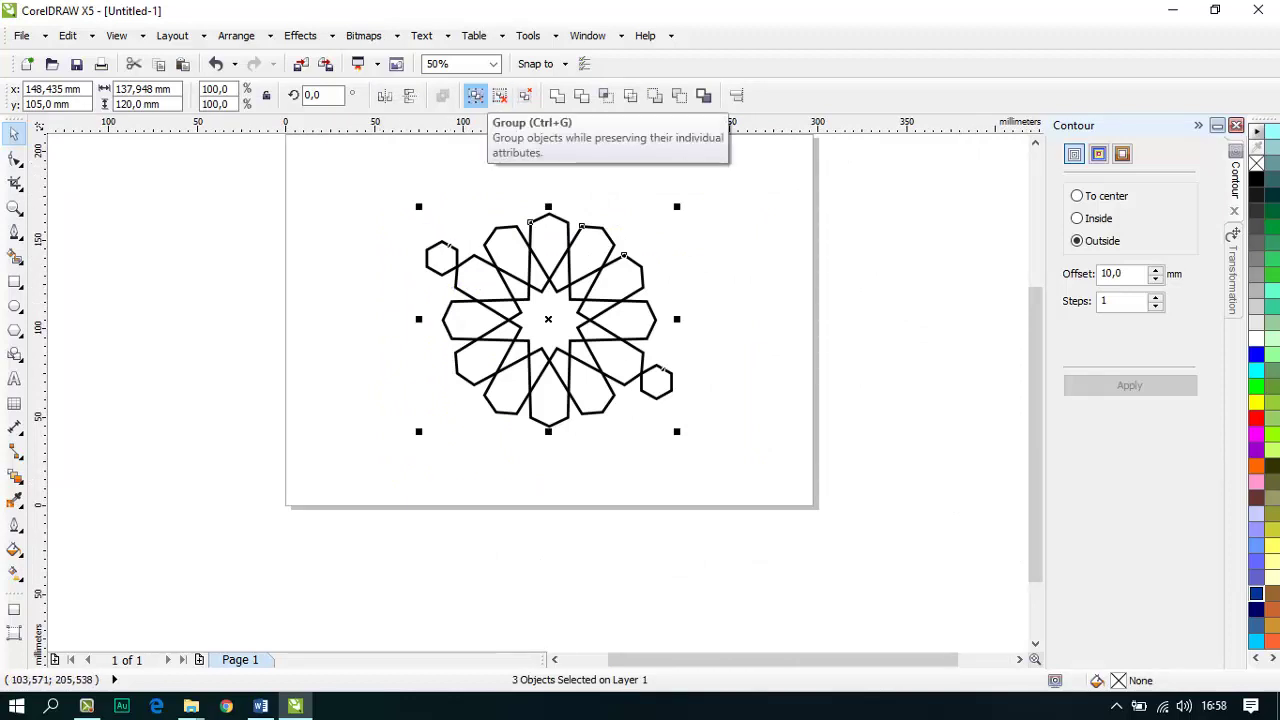
drag(354, 181, 738, 491)
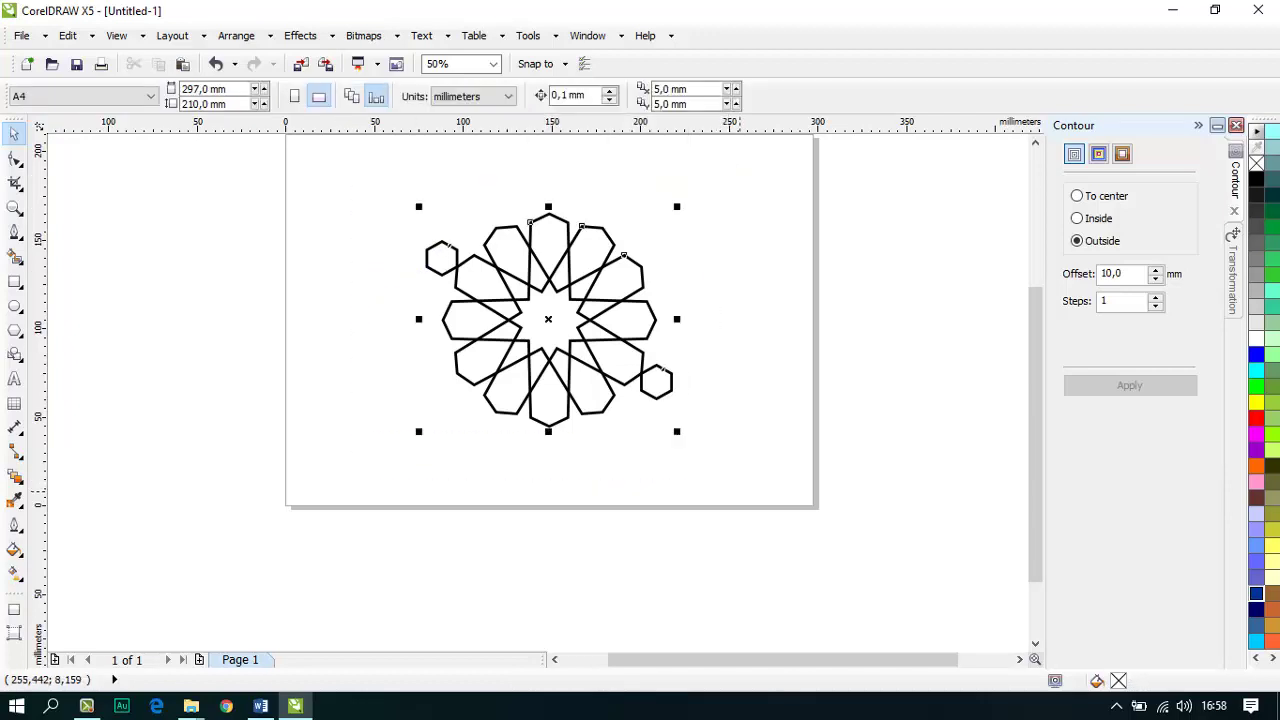
key(ctrl+g)
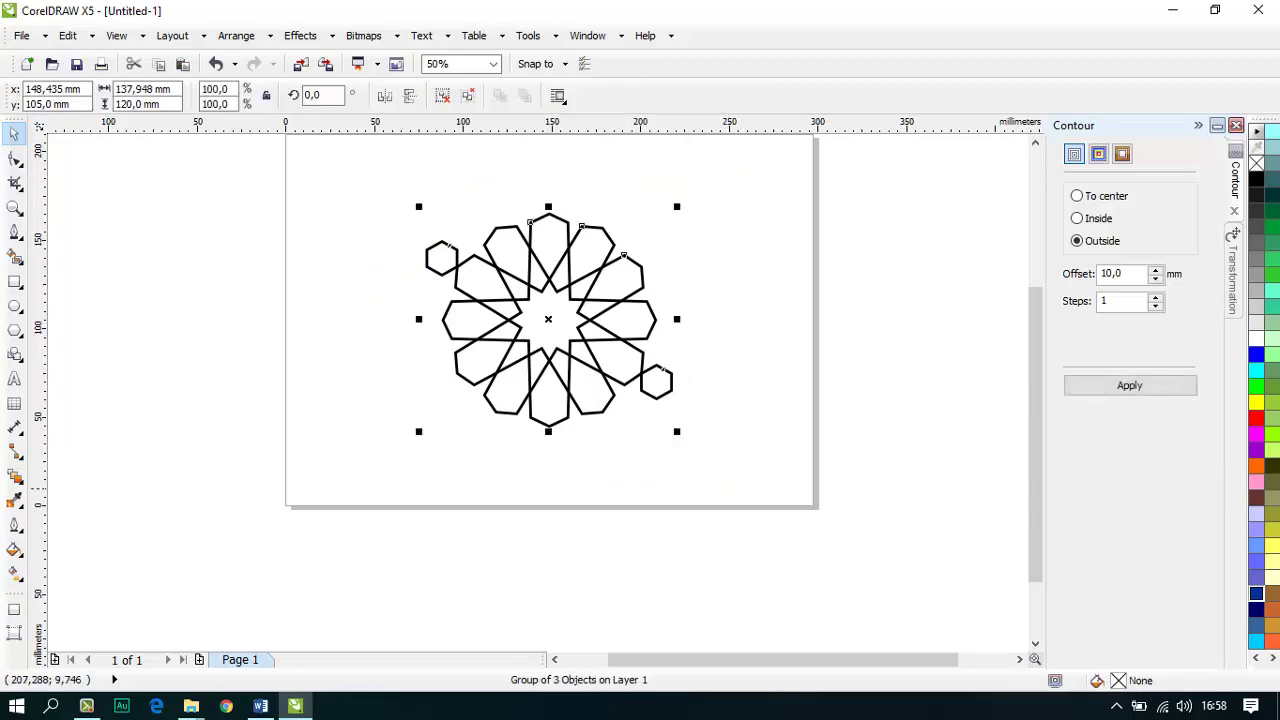
mouse_move(581, 307)
mouse_down()
mouse_move(452, 304)
mouse_move(579, 304)
mouse_up()
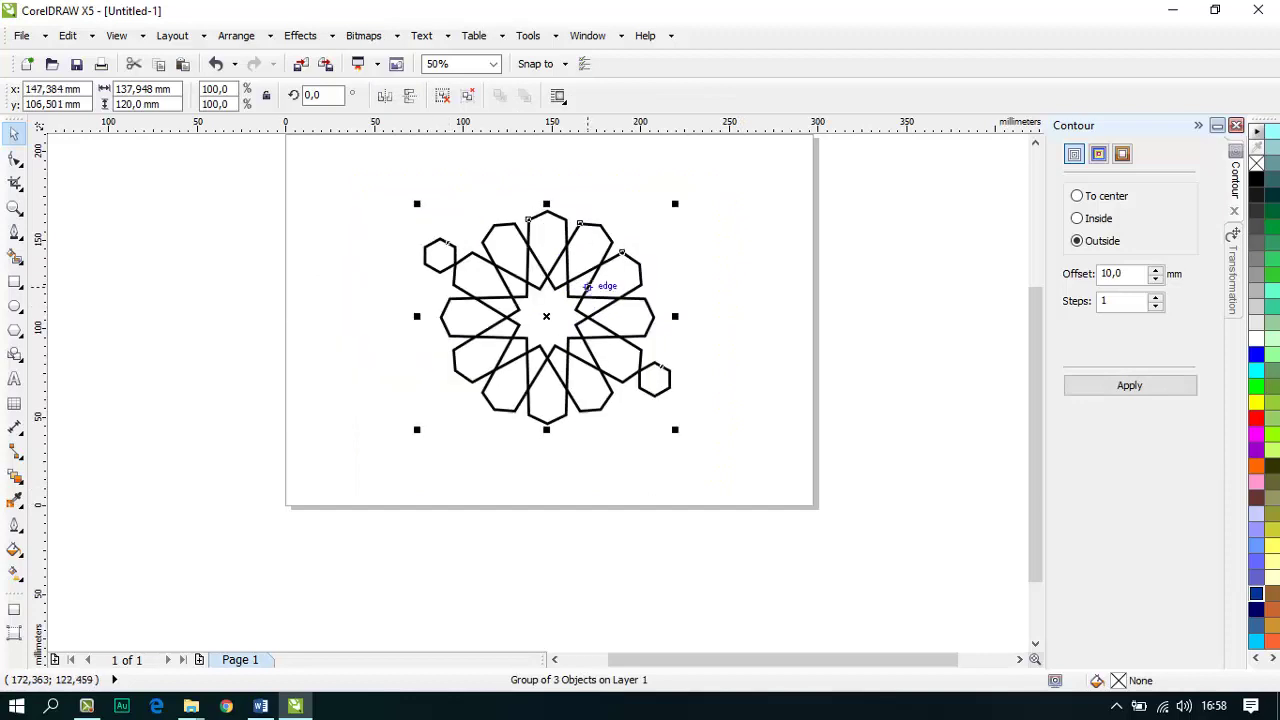
scroll(453, 296, down, 1)
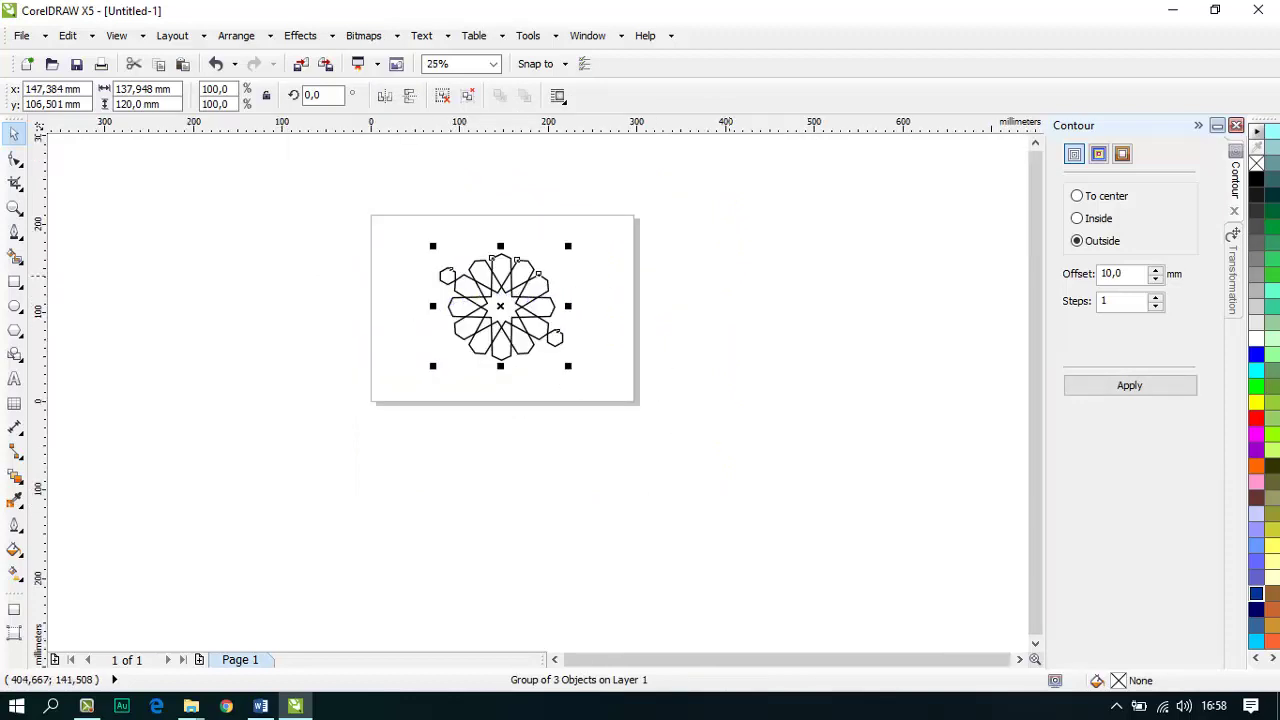
Step: Open the Position transformation settings
click(802, 274)
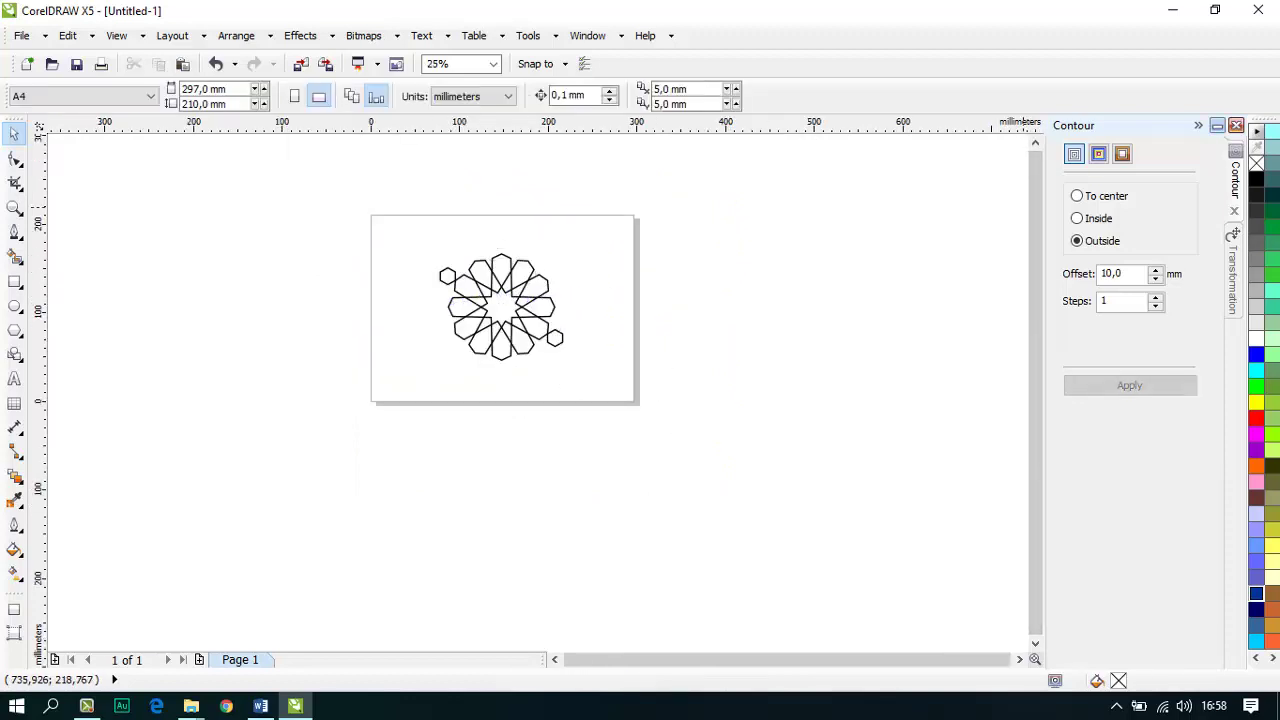
click(1234, 285)
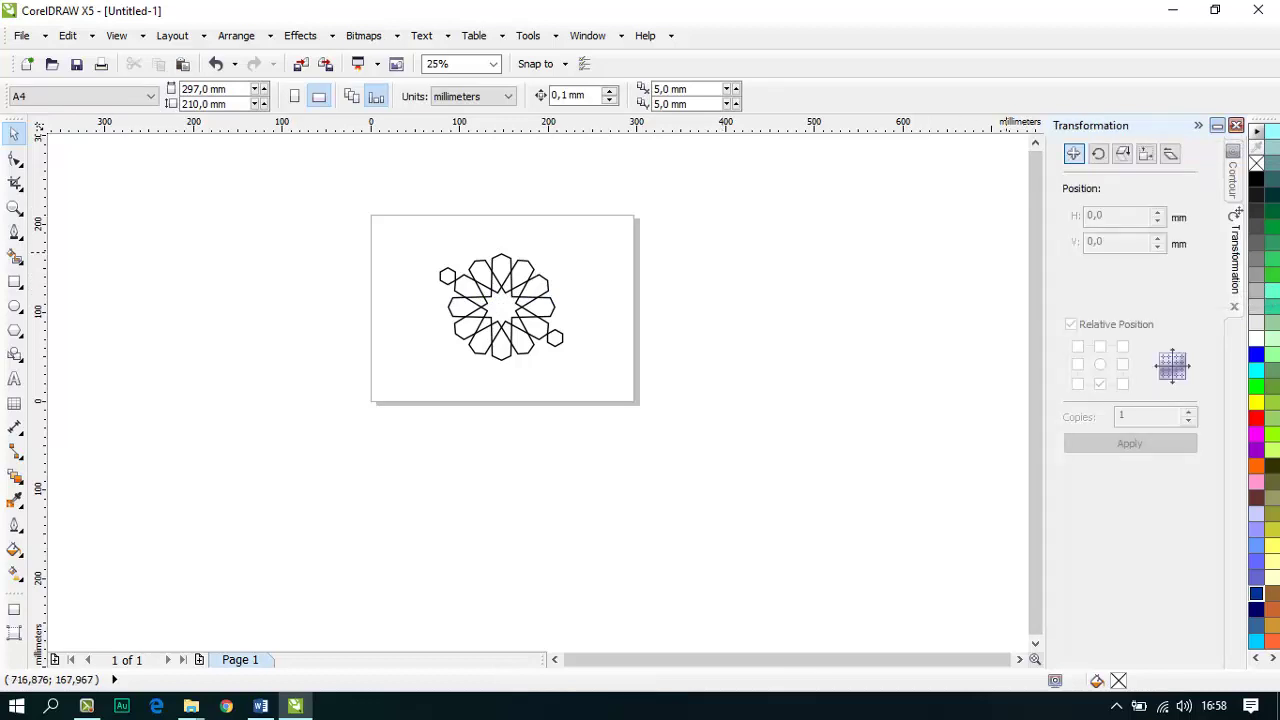
click(1236, 125)
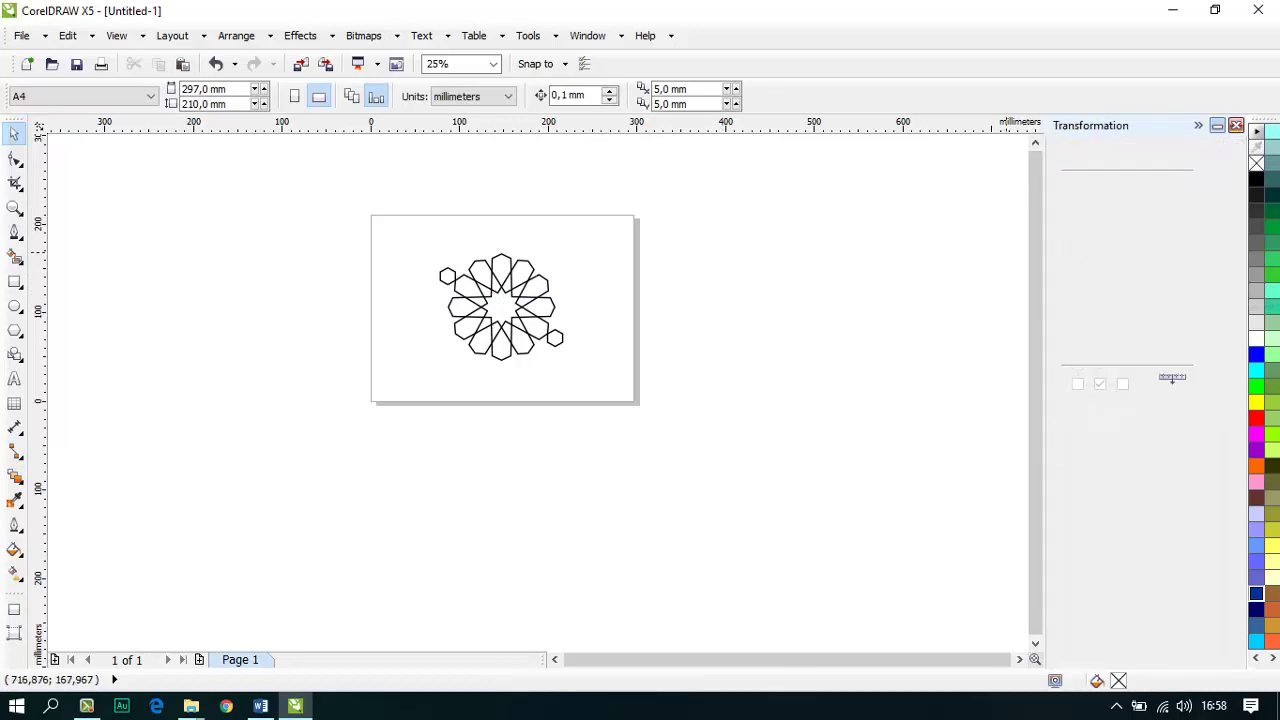
click(236, 35)
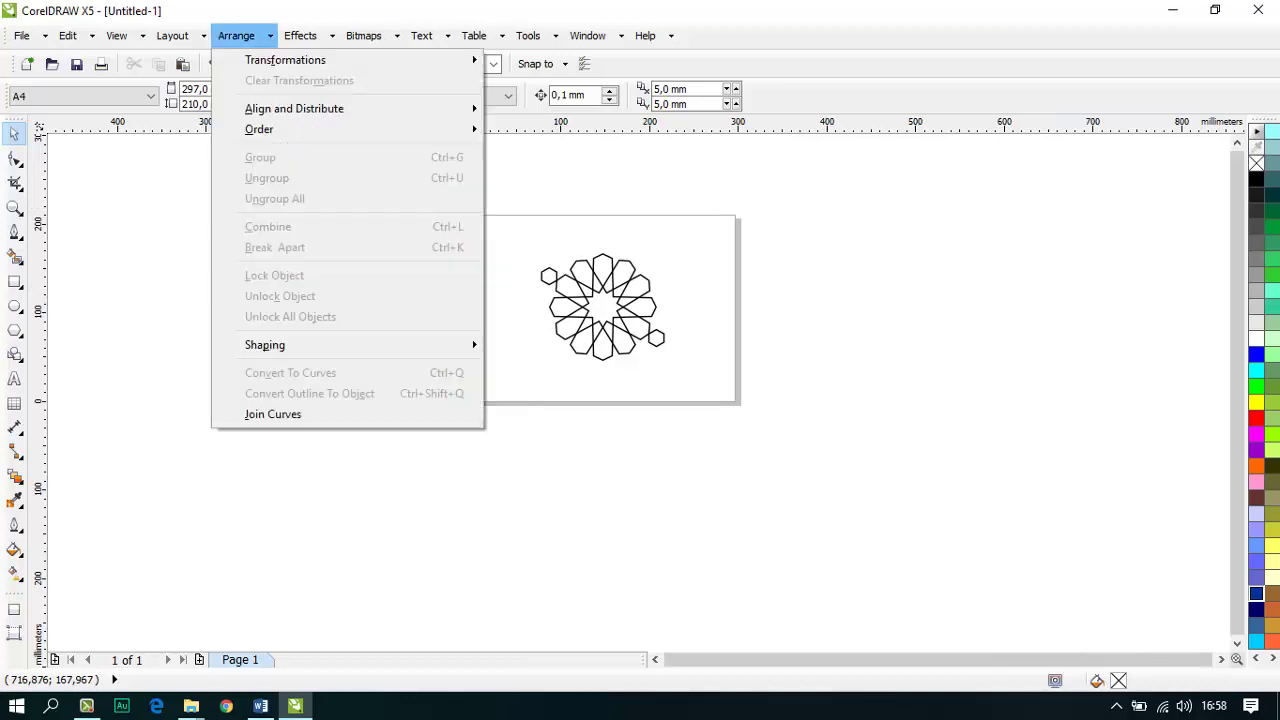
mouse_move(285, 60)
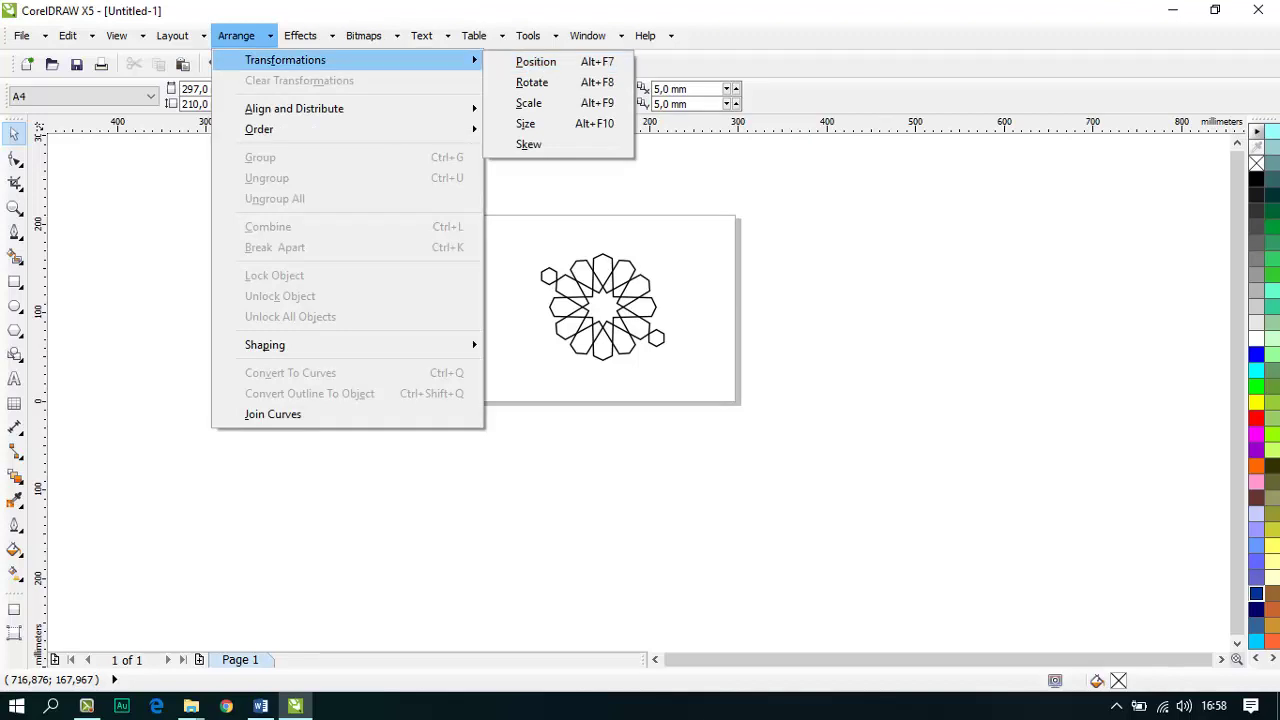
click(732, 309)
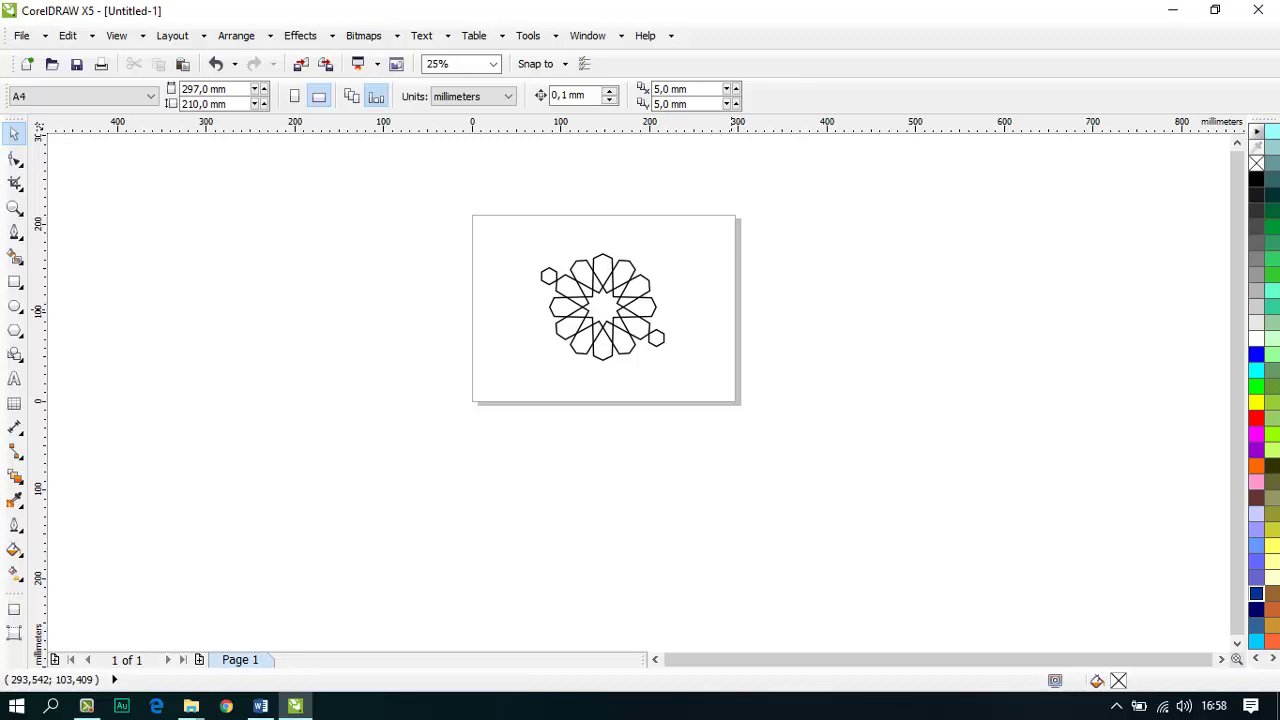
key(alt+F7)
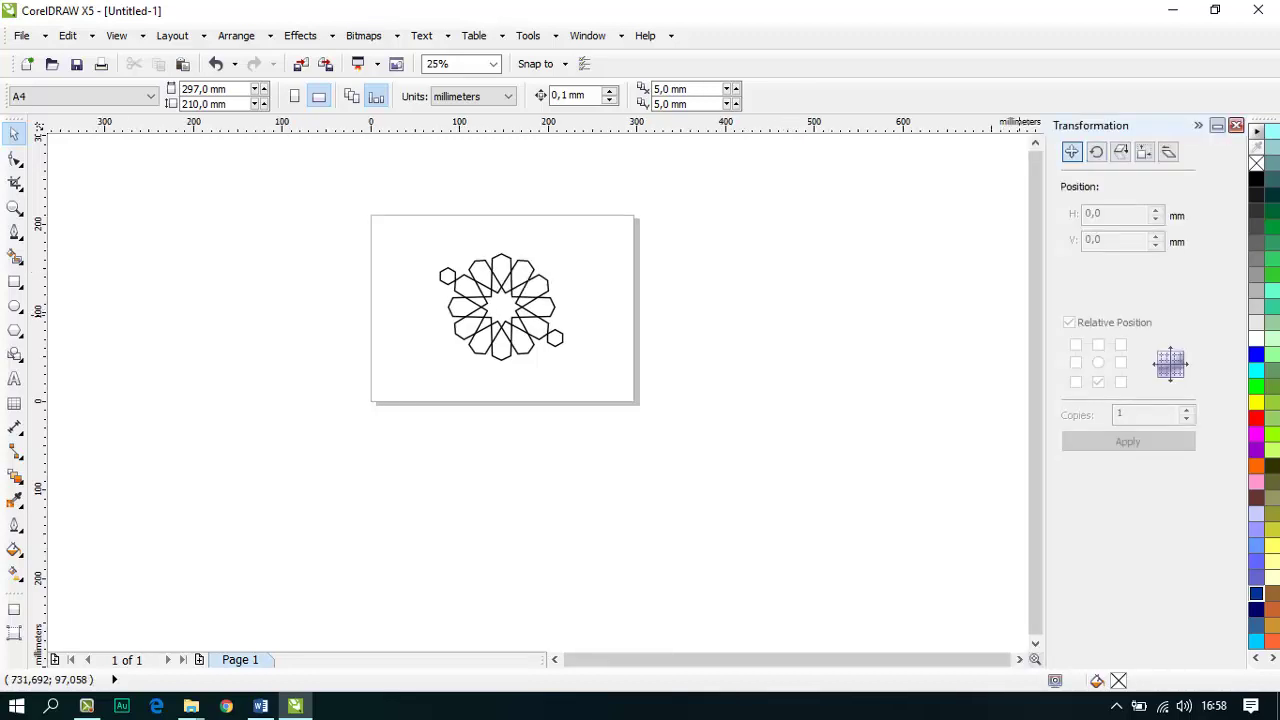
Step: Place one copy of the rosette group directly to its right using a relative position transformation of 137.948 mm horizontally
drag(717, 437, 420, 232)
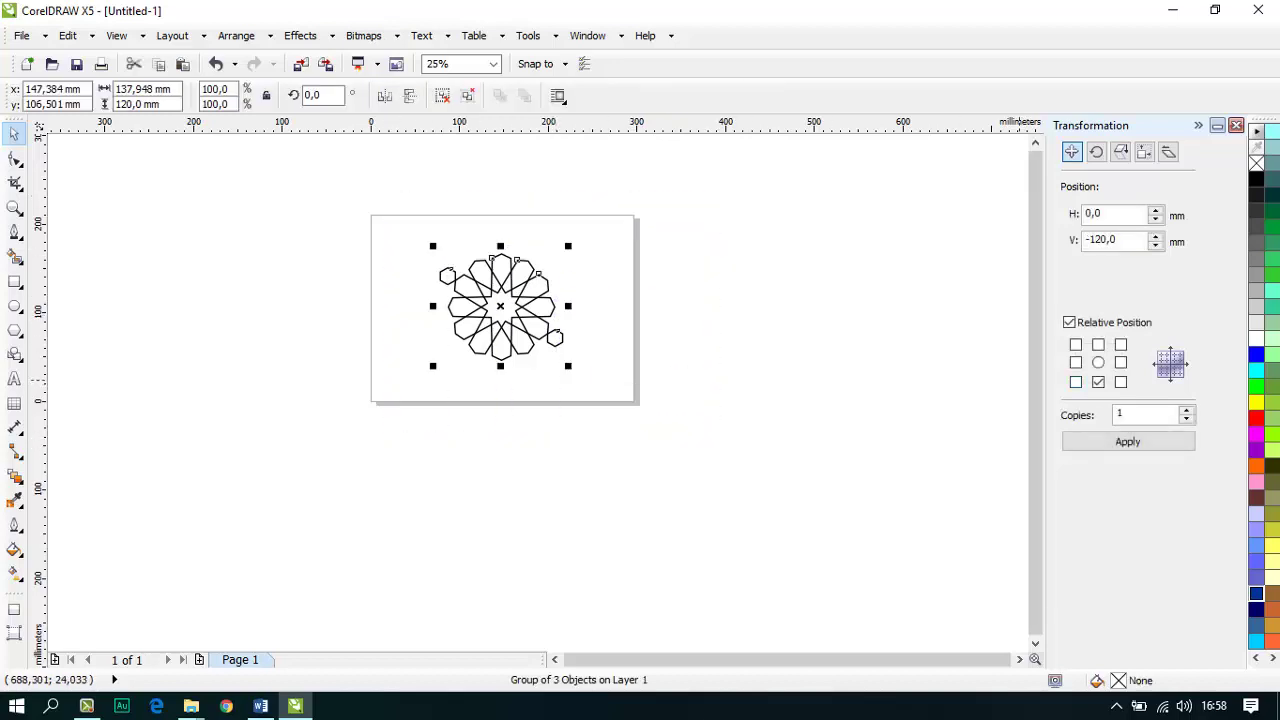
click(1120, 362)
click(1128, 441)
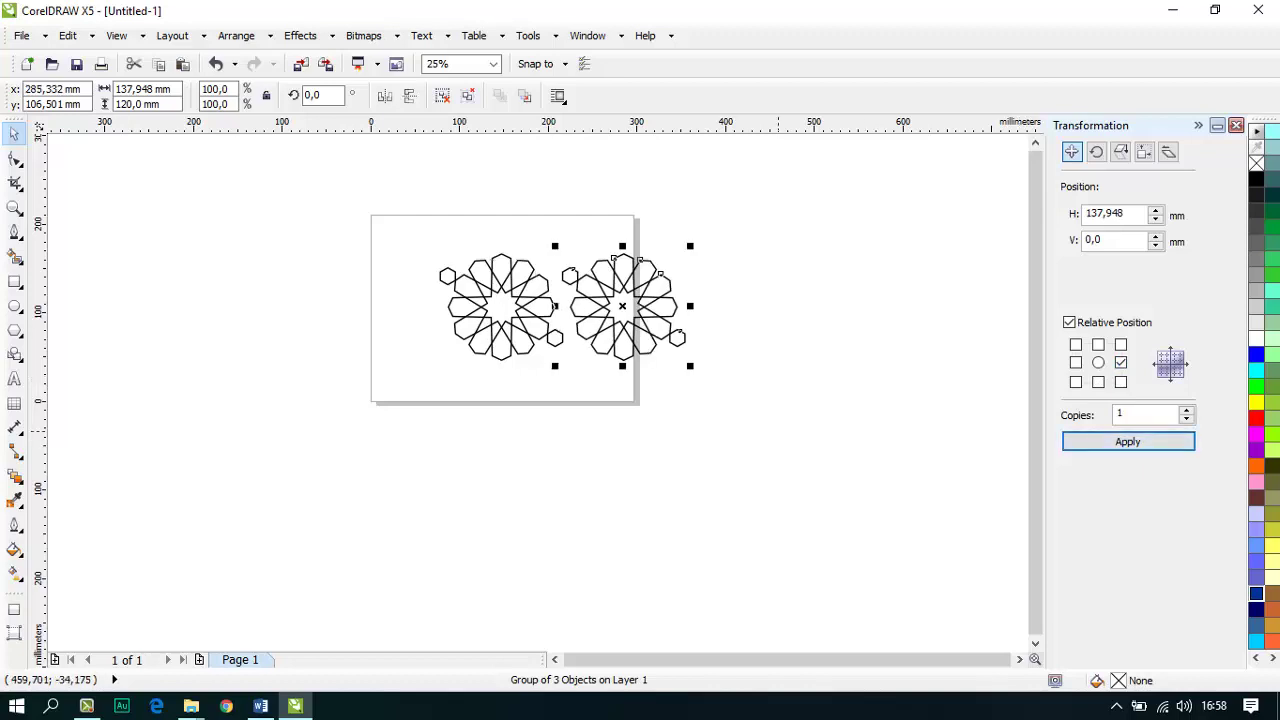
Step: Move the copied rosette group left and nudge it into line so its petals and hexagon meet the first rosette
scroll(537, 291, up, 1)
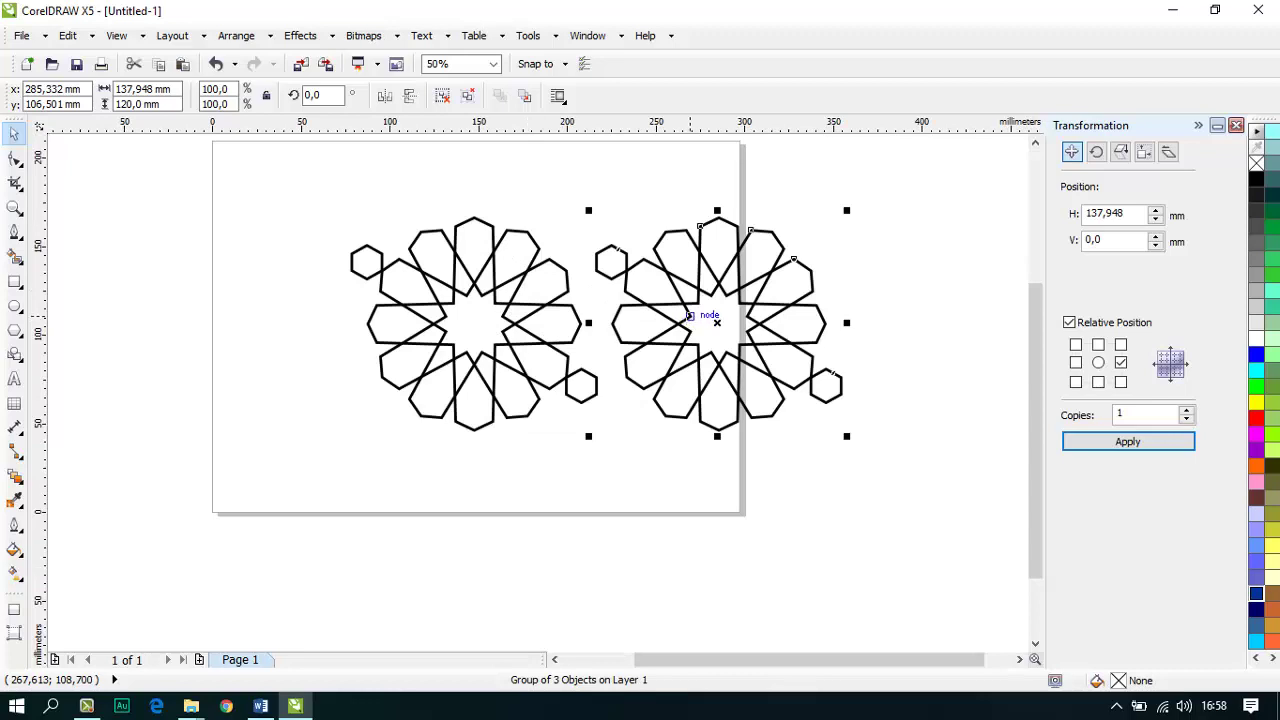
drag(687, 316, 655, 320)
scroll(612, 332, up, 2)
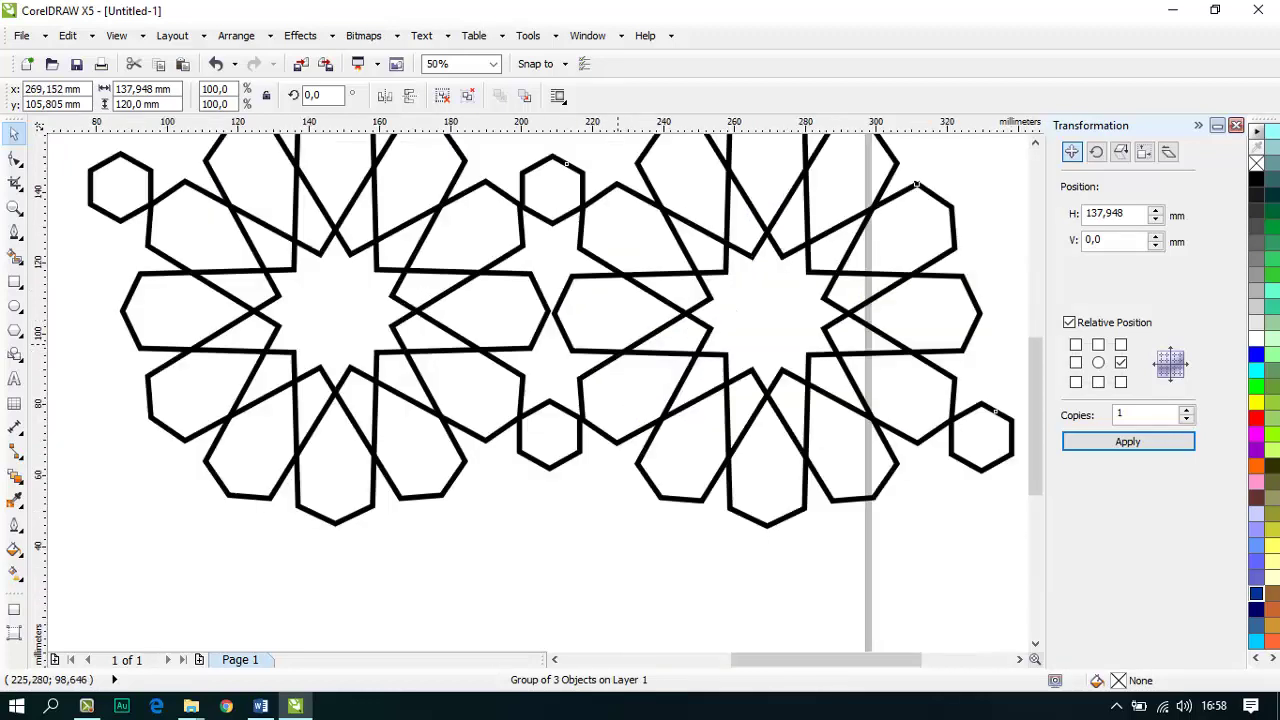
key(Up)
key(Up)
key(Up)
key(Up)
key(Up)
key(Up)
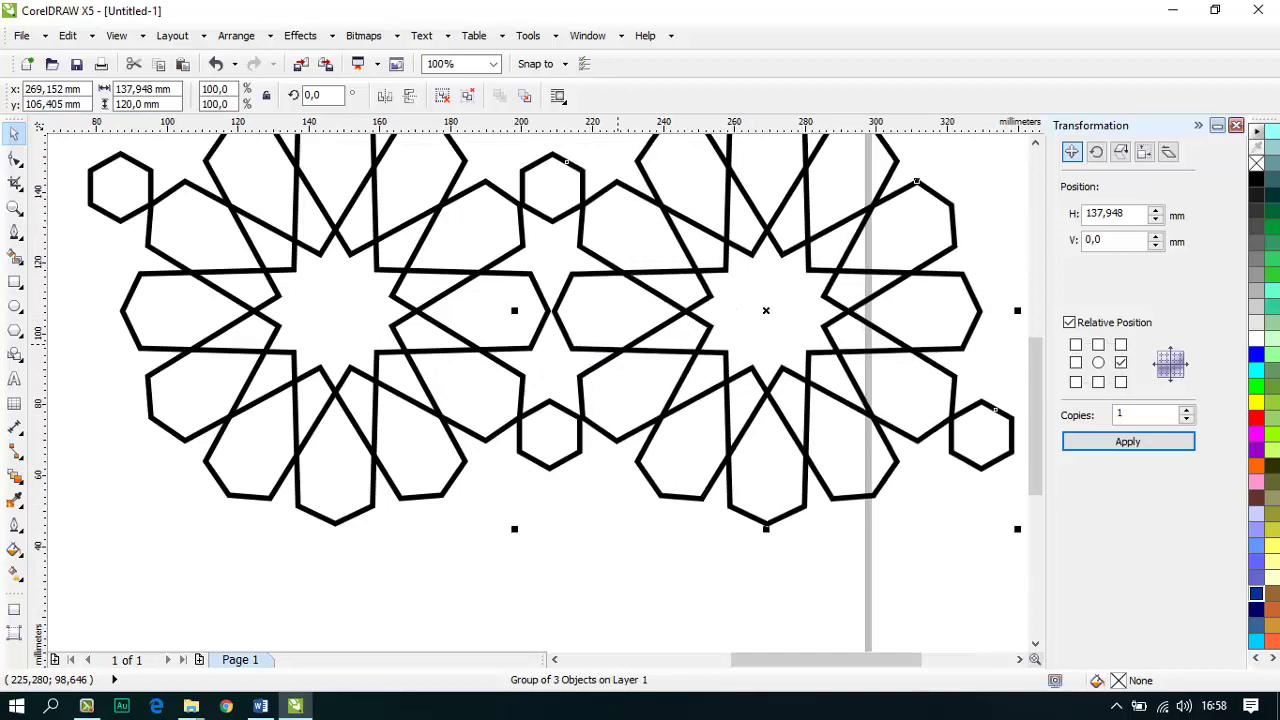
key(Left)
key(Left)
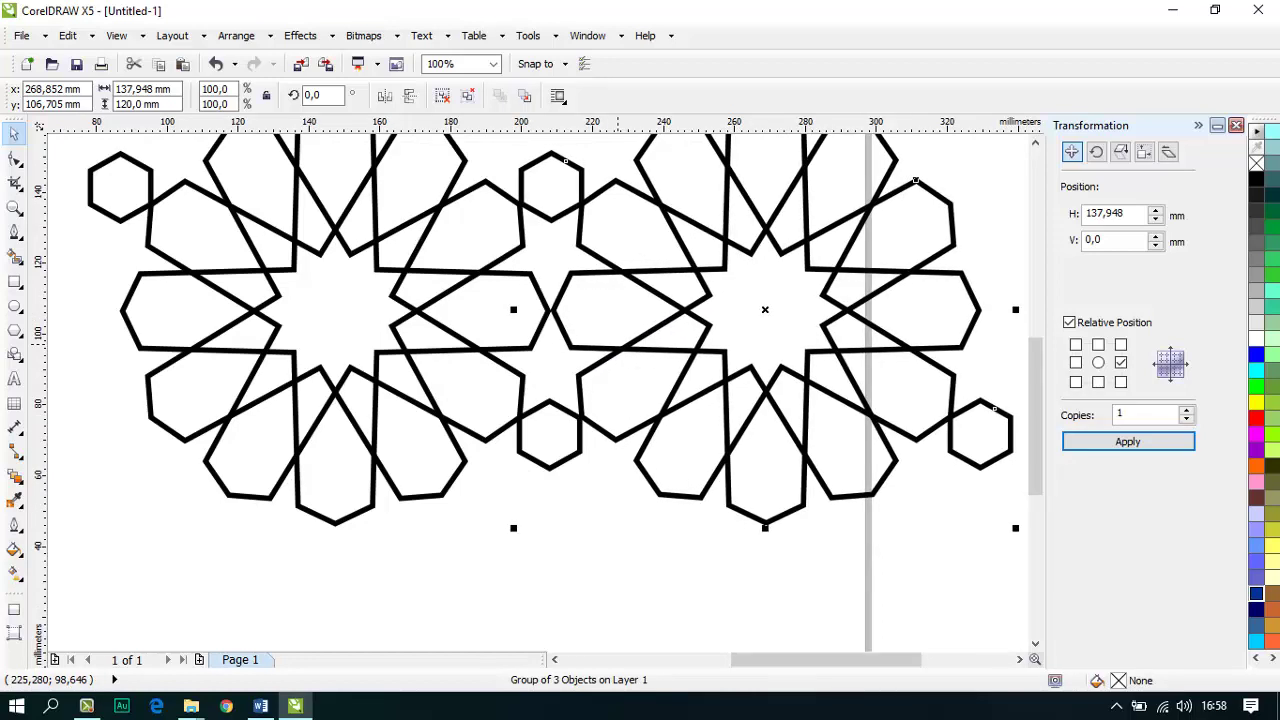
scroll(473, 272, down, 2)
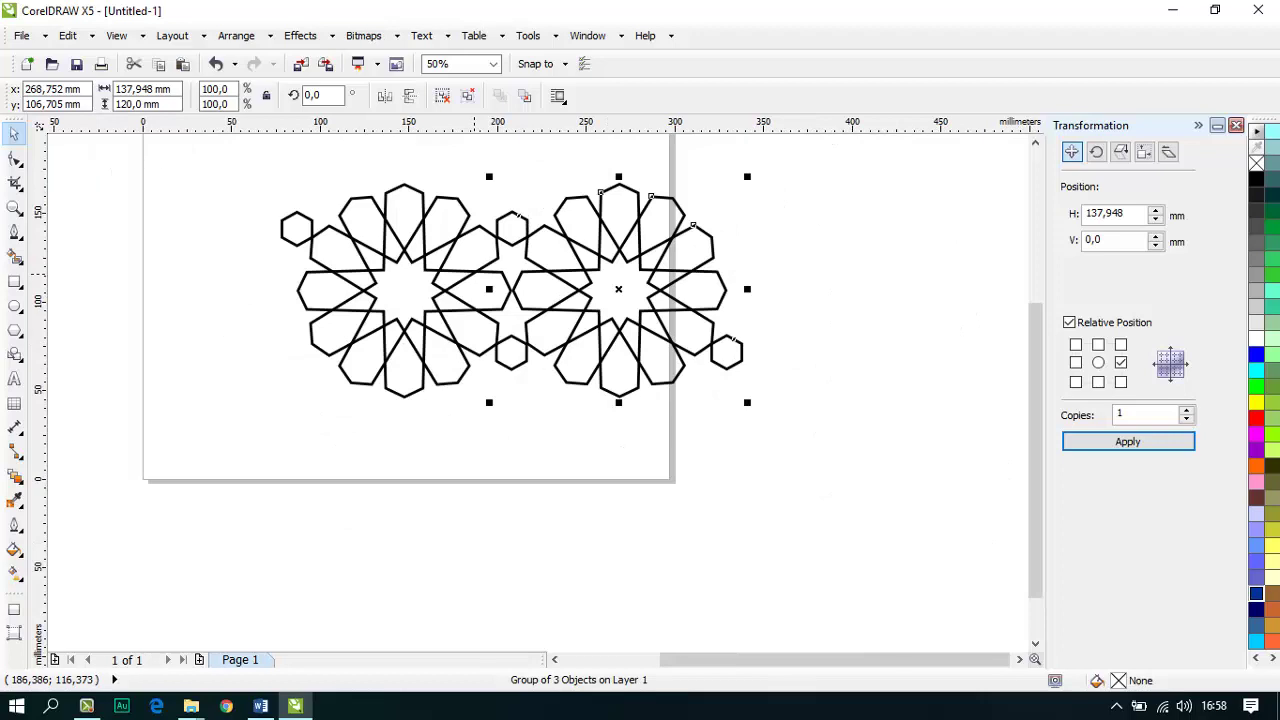
scroll(473, 272, up, 2)
key(Left)
scroll(539, 246, down, 2)
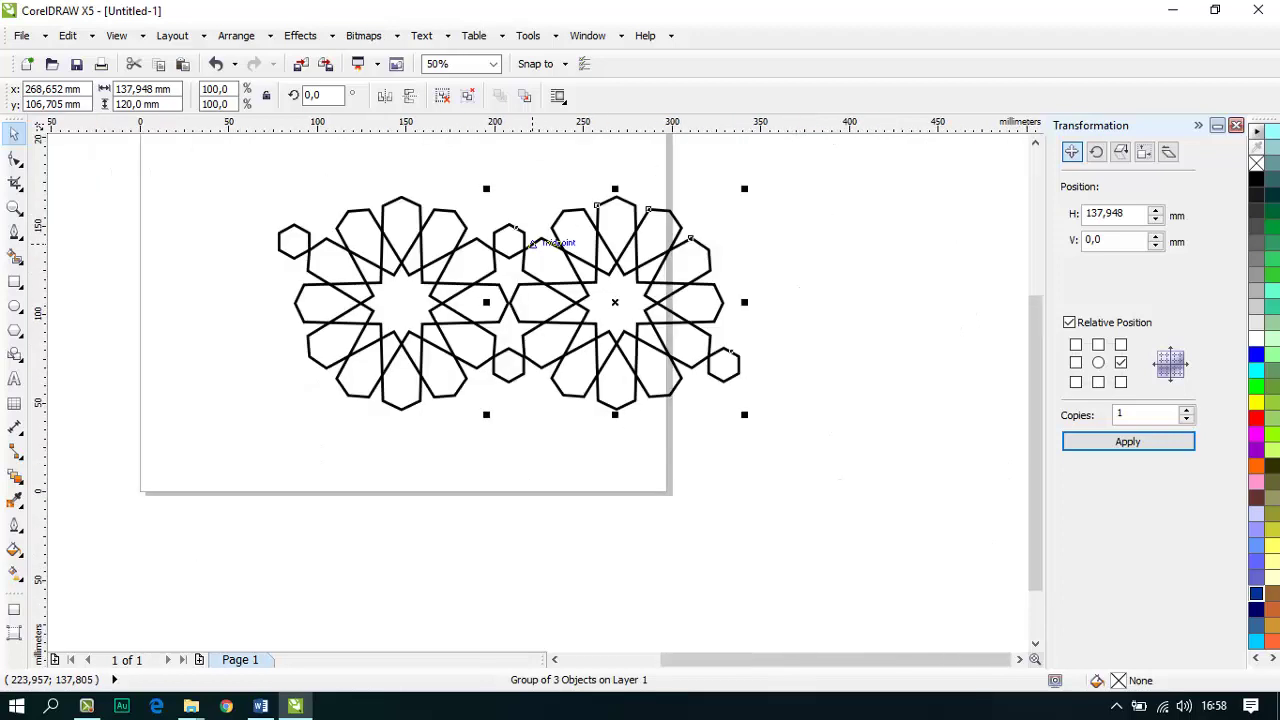
Step: Duplicate both rosette groups together once to the right, using a relative horizontal offset of 259.215 mm
scroll(535, 244, down, 1)
drag(776, 389, 313, 177)
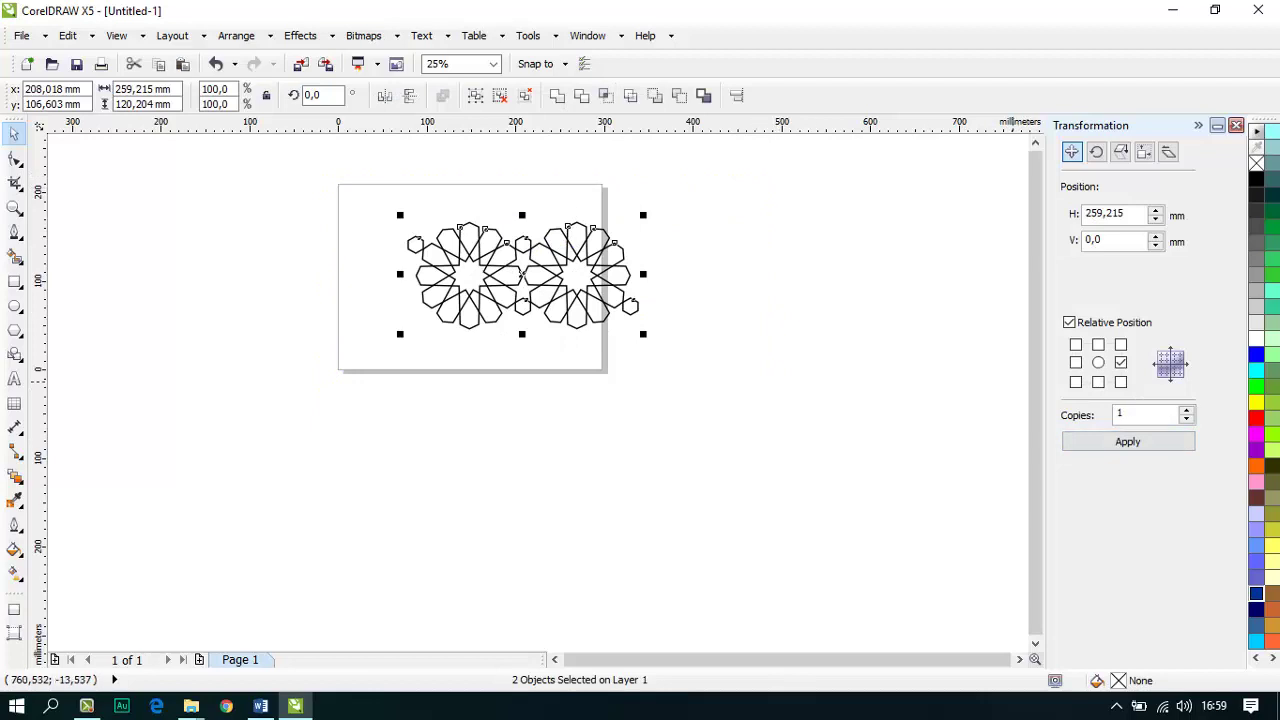
drag(1142, 414, 1024, 429)
drag(770, 384, 367, 180)
double_click(1120, 413)
click(1128, 442)
scroll(716, 296, up, 1)
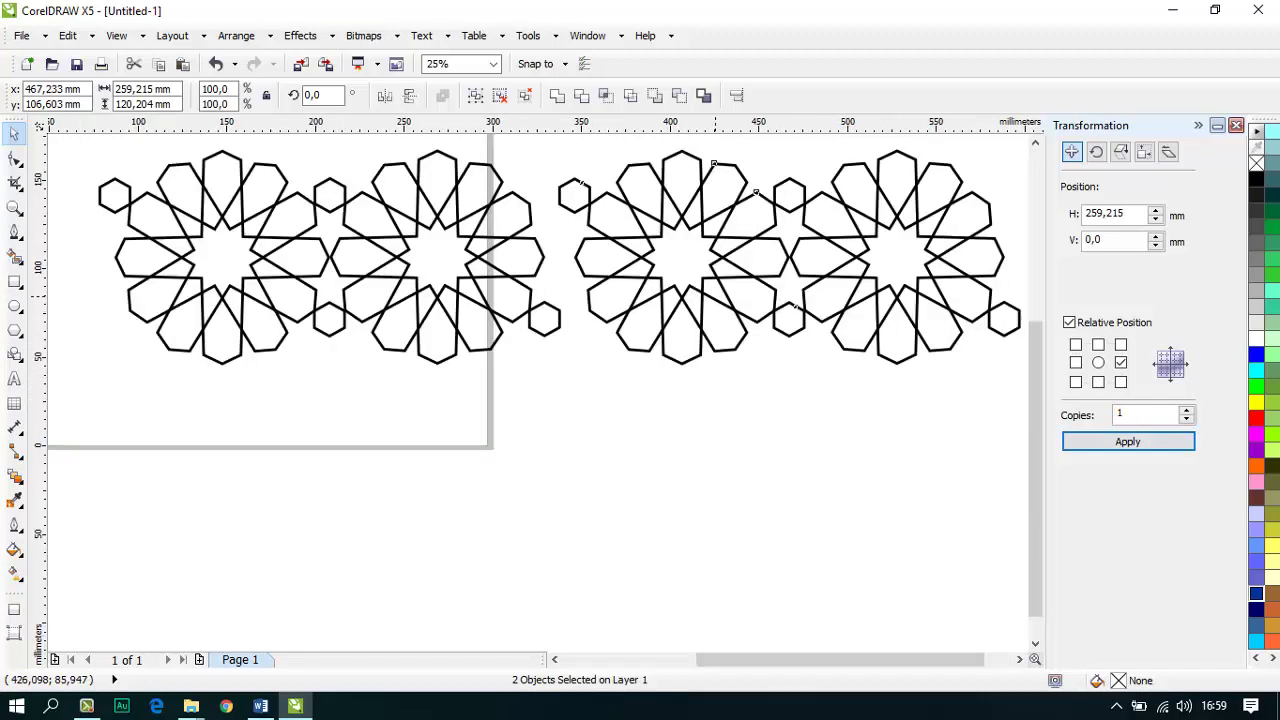
scroll(722, 292, down, 1)
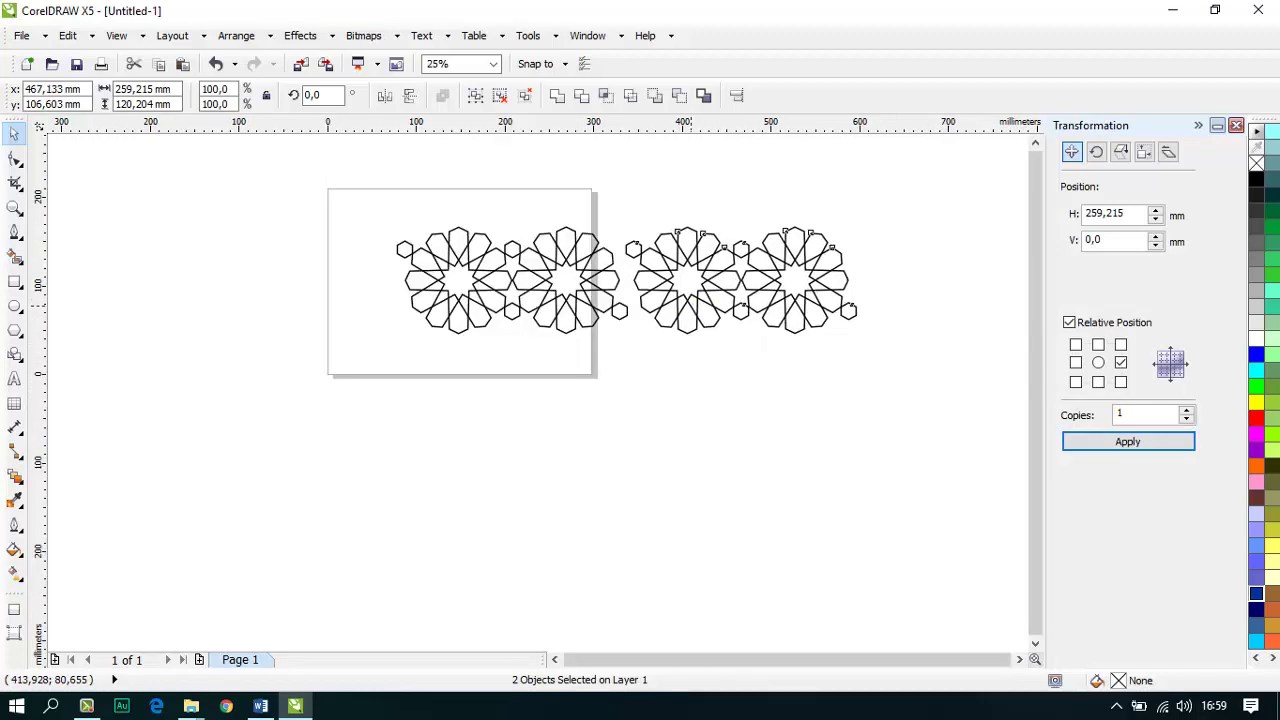
scroll(645, 279, up, 1)
drag(657, 276, 622, 504)
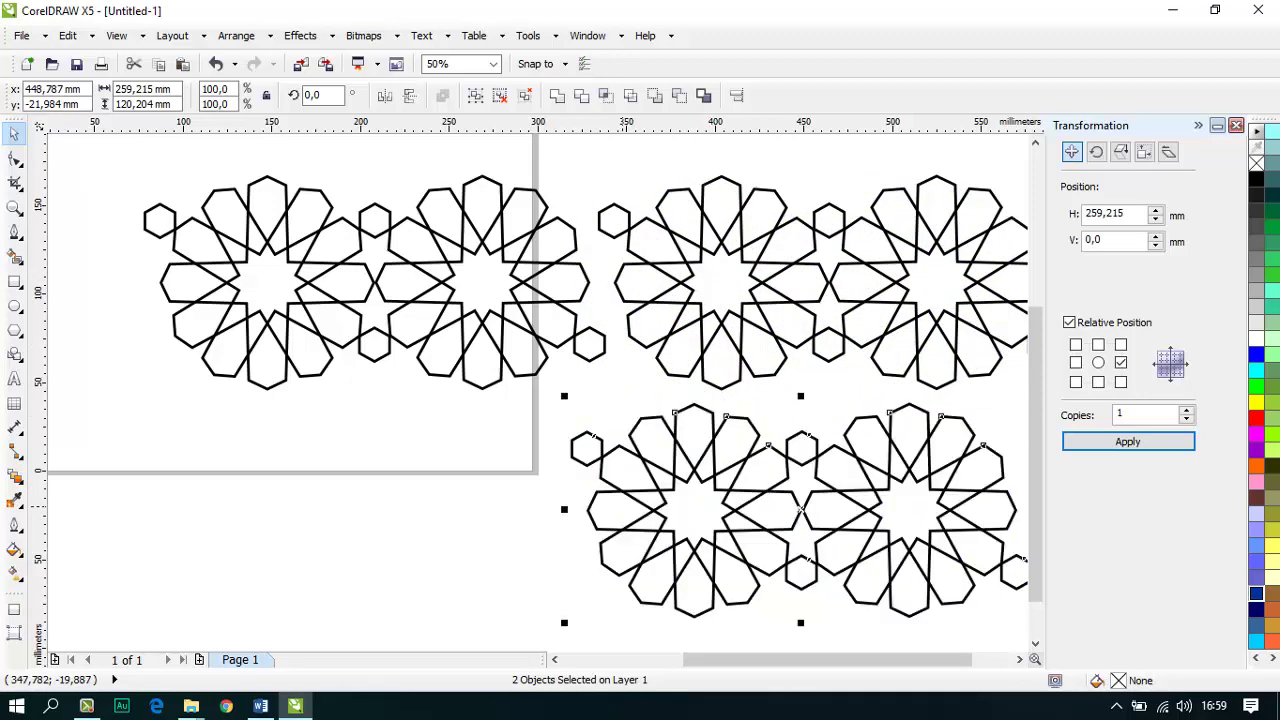
key(Delete)
Step: Move the copied rosette pair into line with the first two rosettes and nudge it left until the neighbouring petals meet tip to tip
drag(755, 283, 1010, 472)
key(Left)
key(Left)
key(Left)
key(Left)
key(Left)
key(Left)
key(Left)
key(Left)
key(Left)
key(Left)
key(Left)
key(Left)
key(Left)
key(Left)
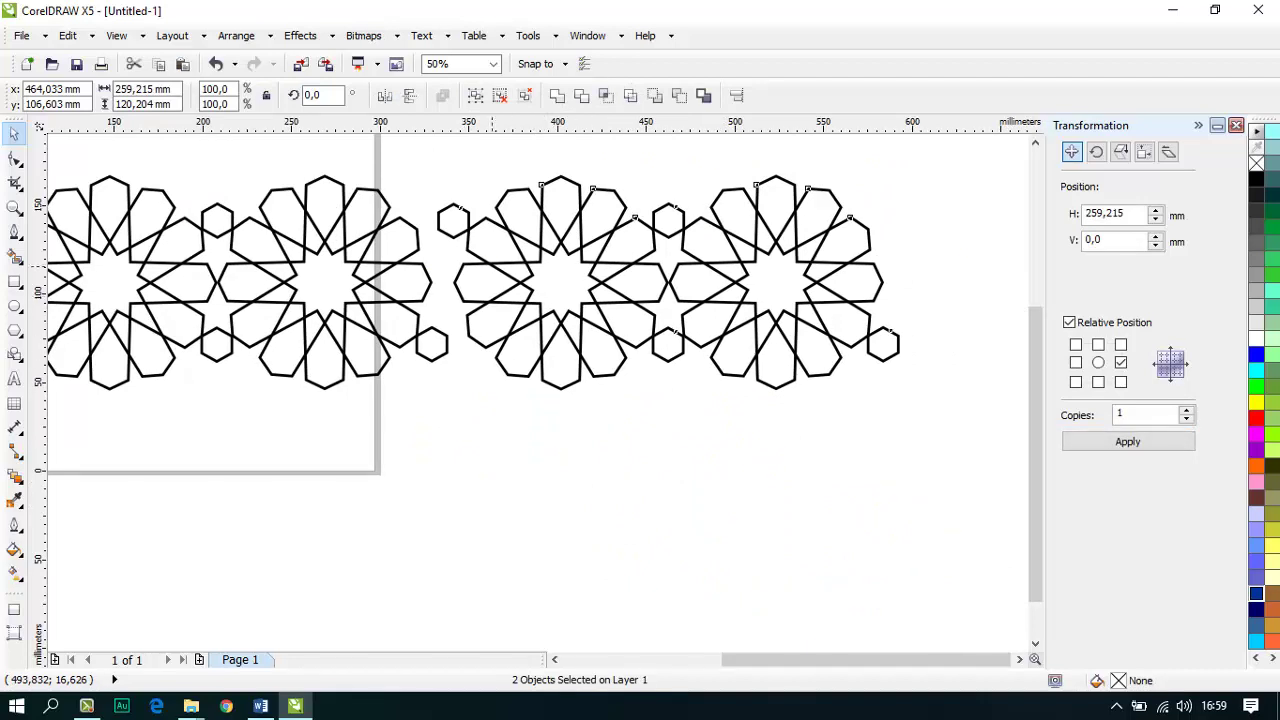
key(Left)
key(Left)
key(Left)
key(Left)
key(Left)
key(Left)
key(Left)
key(Left)
key(Left)
key(Left)
key(Left)
key(Left)
key(Left)
key(Left)
key(Left)
key(Left)
key(Left)
key(Left)
key(Left)
key(Left)
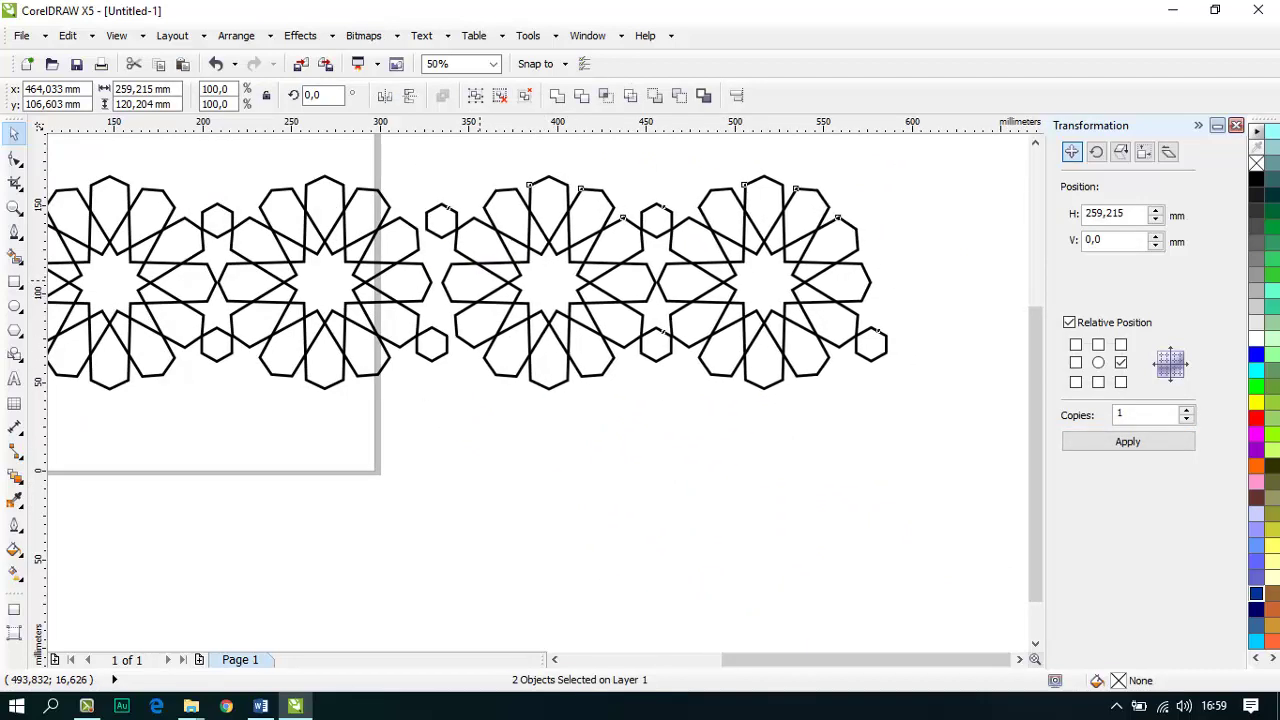
drag(652, 266, 646, 266)
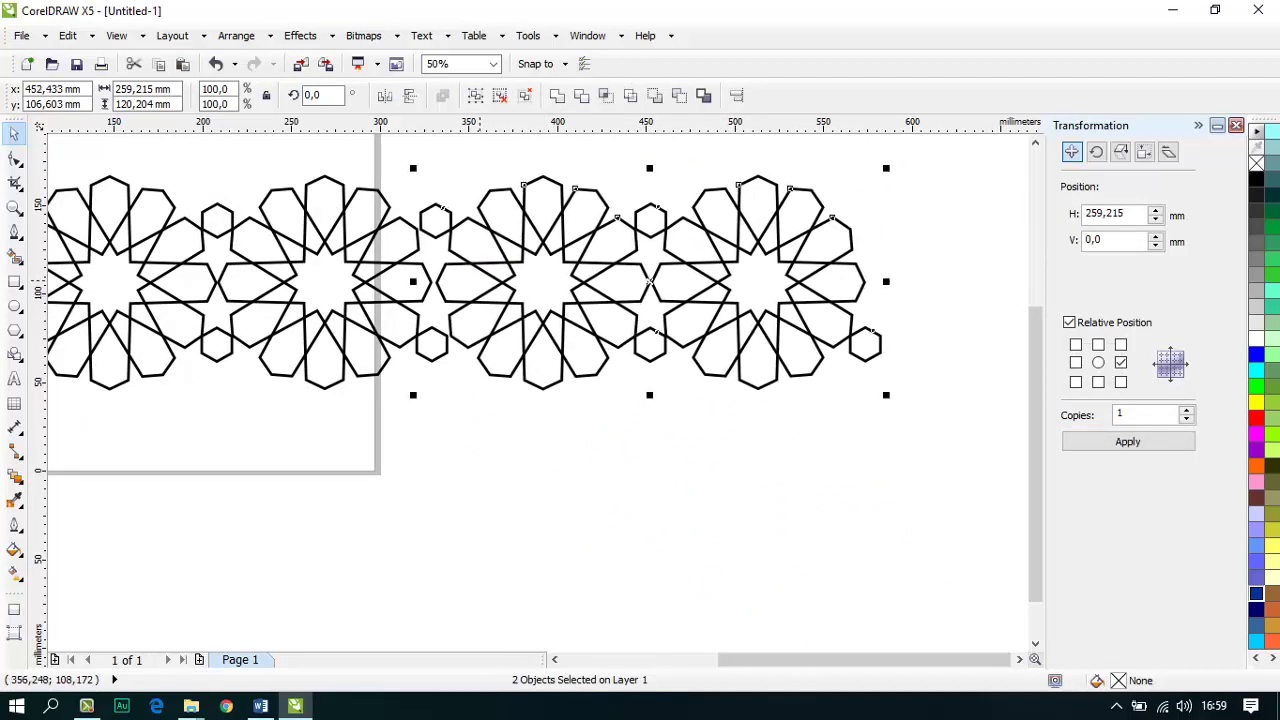
key(Left)
key(Left)
key(Left)
key(Left)
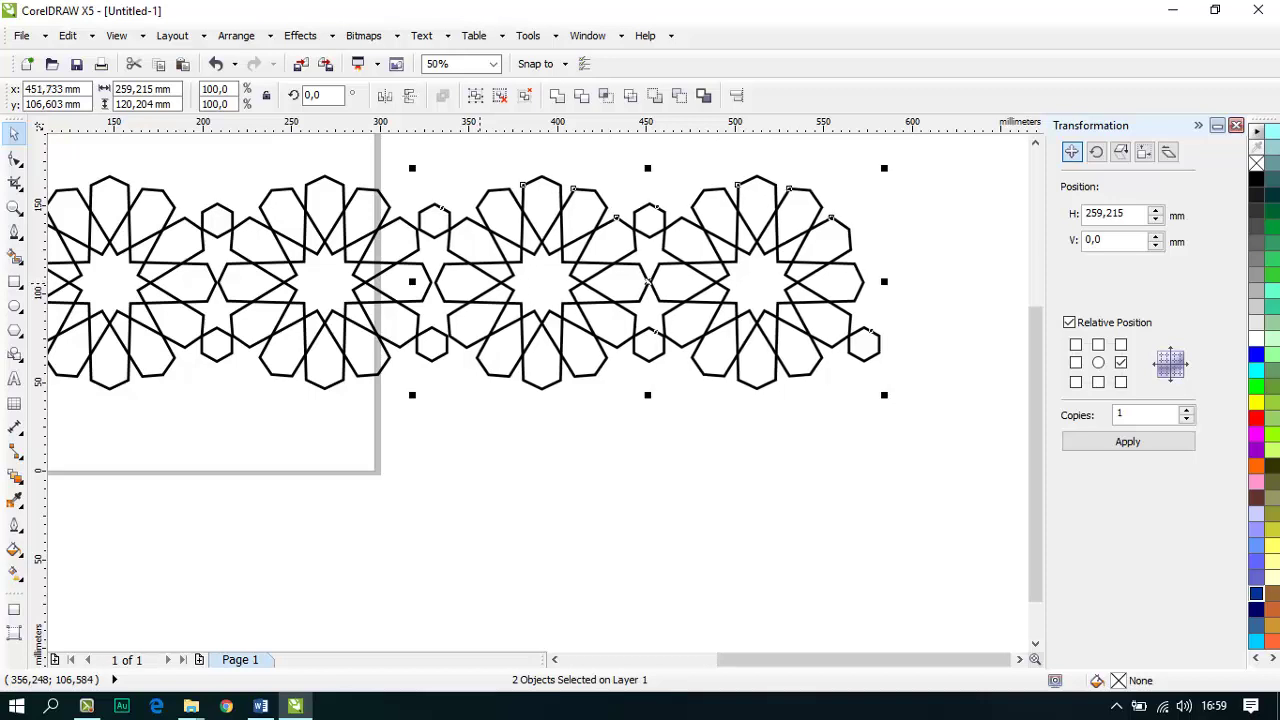
scroll(453, 256, up, 2)
key(Left)
key(Left)
key(Left)
key(Left)
key(Left)
key(Left)
key(Left)
key(Left)
key(Left)
key(Left)
key(Left)
key(Left)
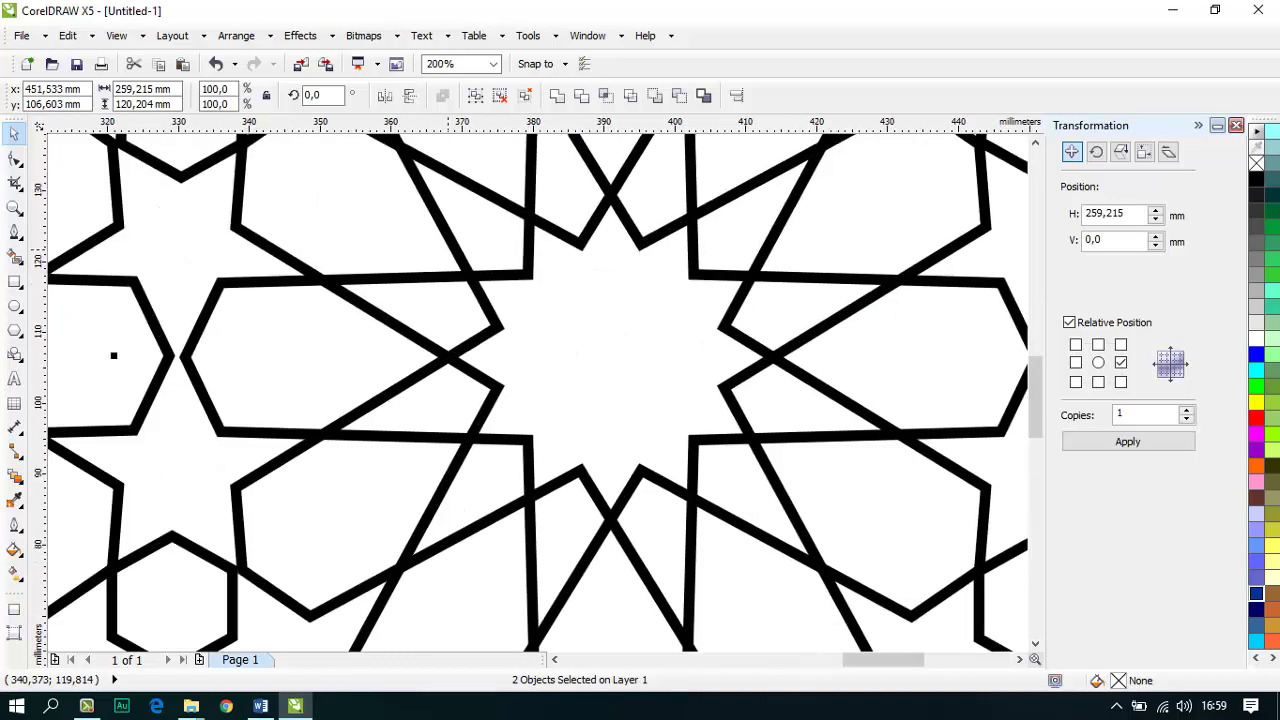
key(Left)
key(Left)
key(Left)
key(Left)
key(Left)
key(Left)
key(Left)
key(Left)
key(Left)
key(Left)
key(Left)
key(Left)
key(Left)
key(Left)
key(Left)
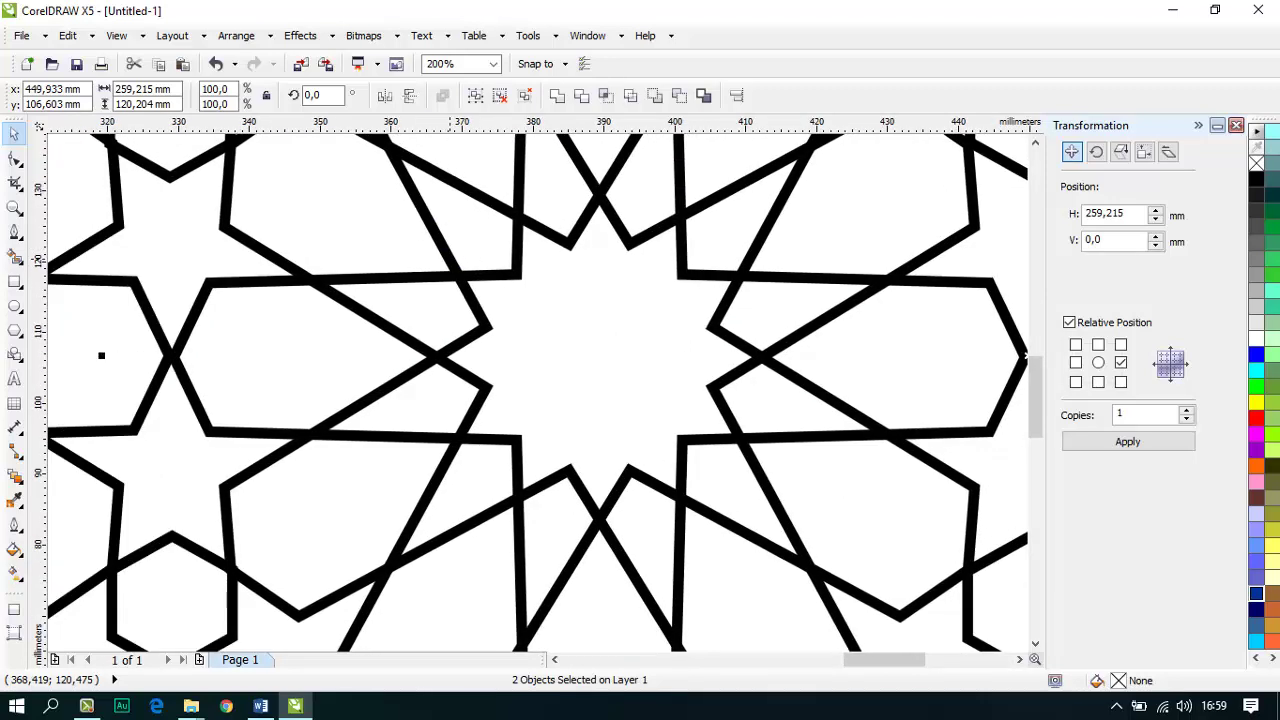
scroll(451, 257, down, 3)
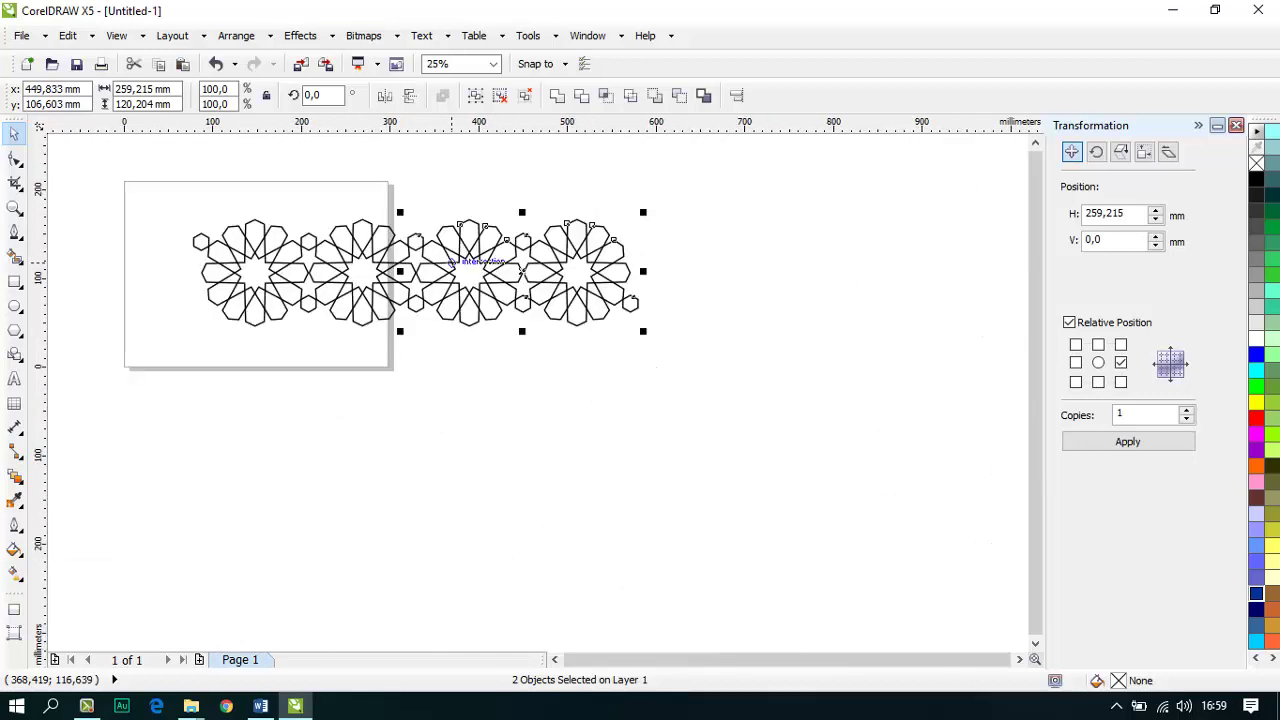
Step: Duplicate all four rosettes together once to the right, using a relative horizontal offset of 501.03 mm
drag(720, 363, 150, 187)
click(1127, 441)
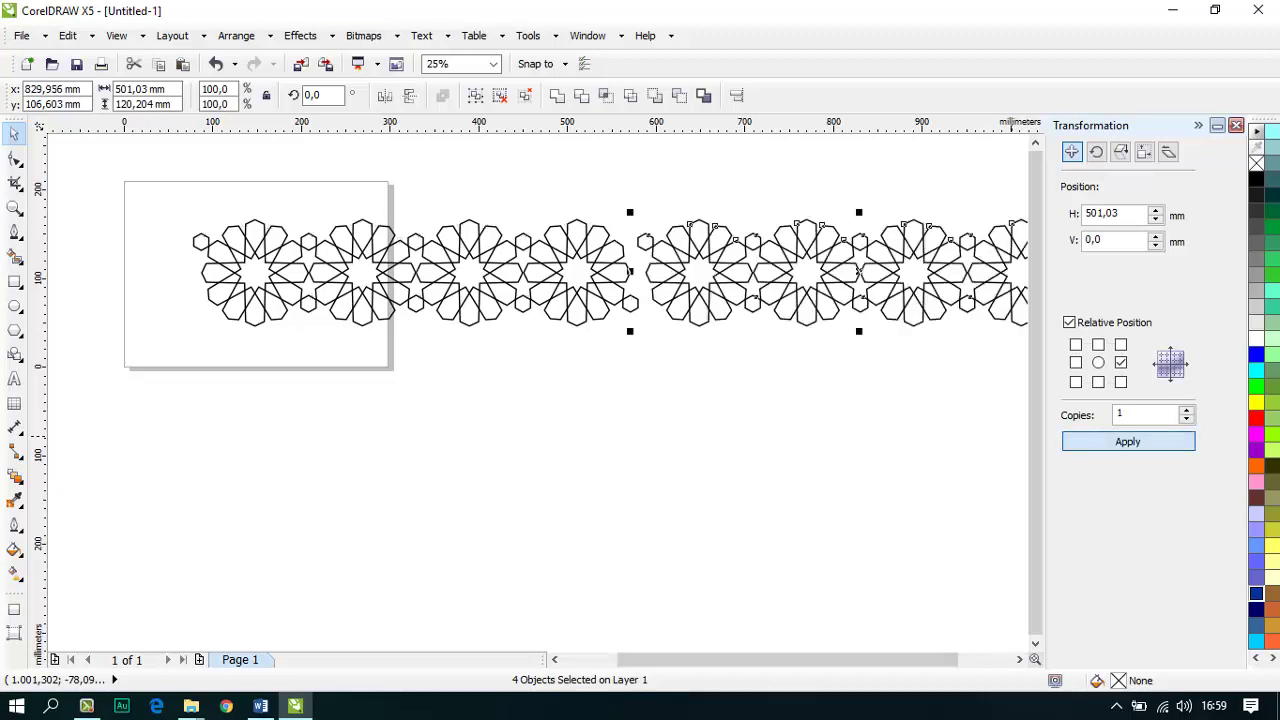
scroll(504, 305, down, 1)
scroll(578, 278, up, 1)
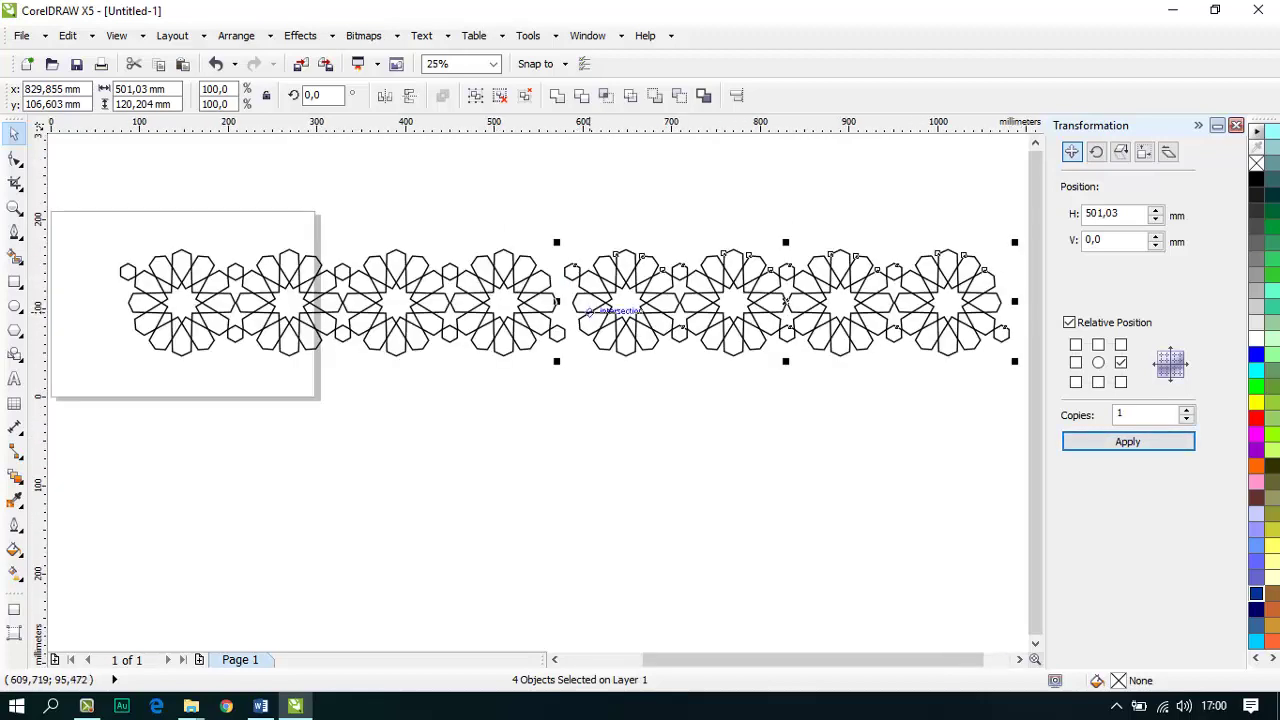
Step: Shift the copied set of four rosettes left until its first rosette's petal and hexagon join the end of the original row
drag(604, 314, 605, 314)
key(Left)
key(Left)
key(Left)
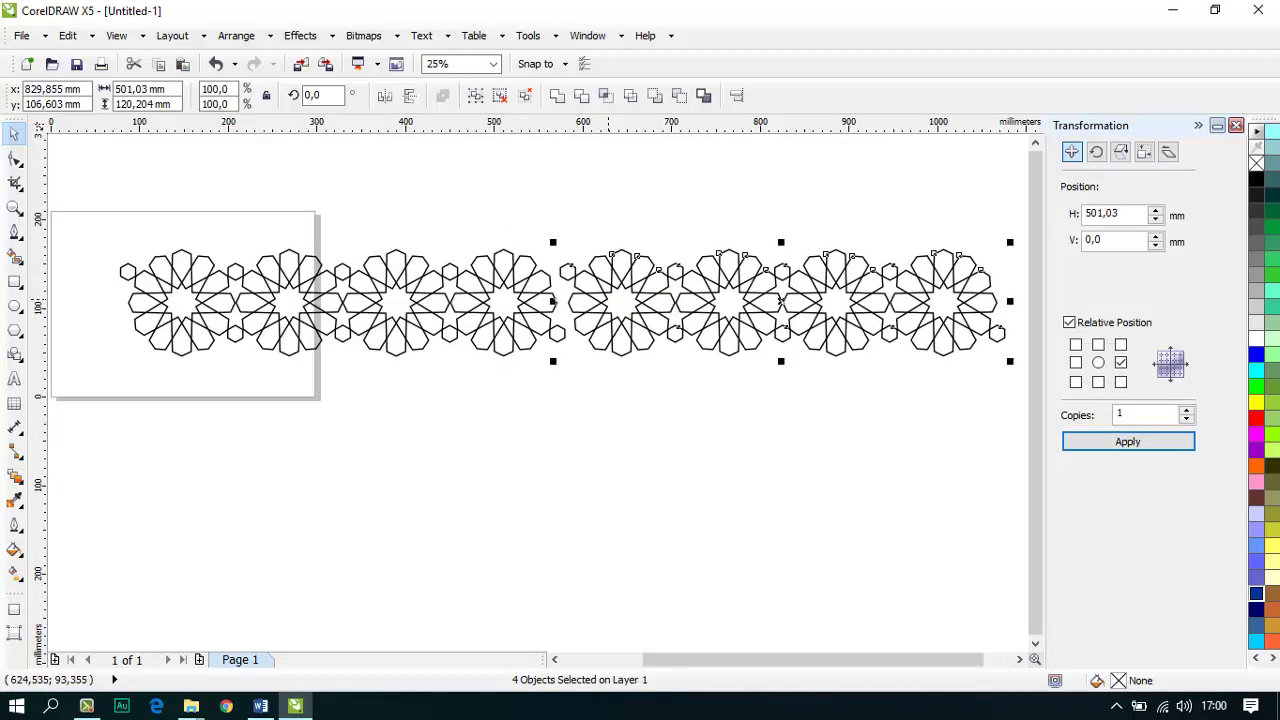
drag(600, 298, 595, 298)
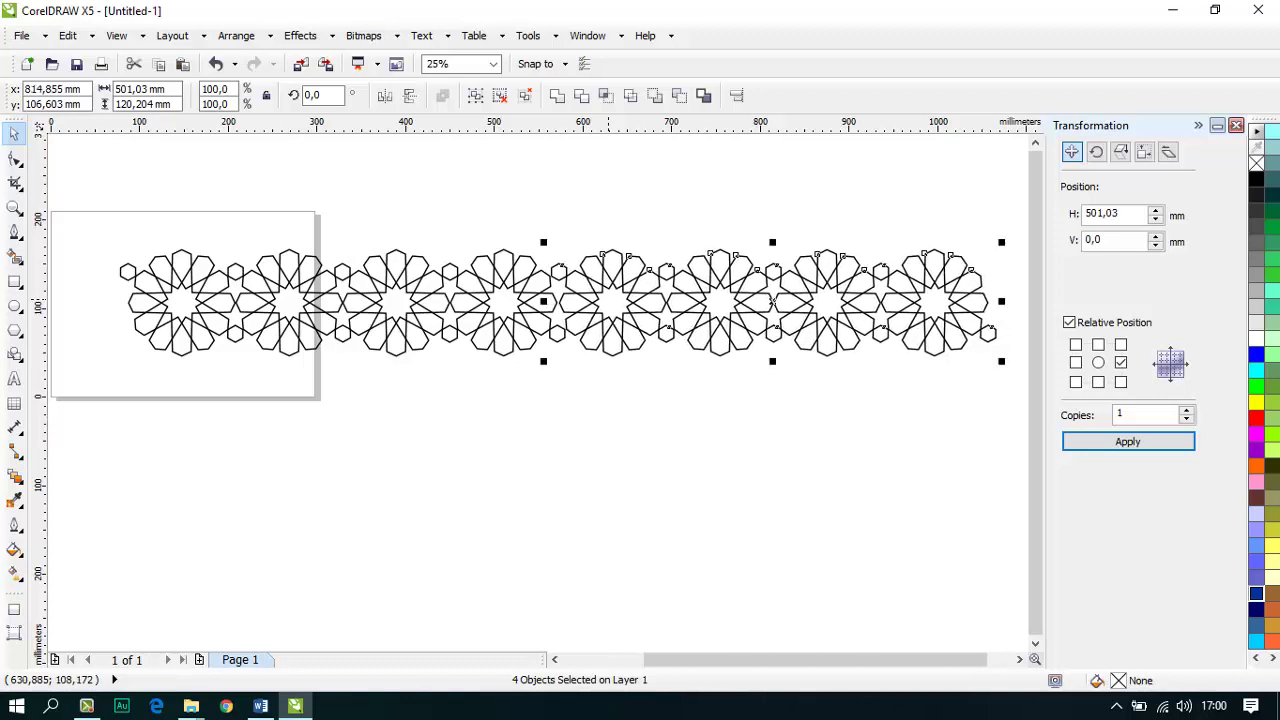
key(Left)
key(Left)
key(Left)
key(Left)
key(Left)
key(Left)
key(Left)
key(Left)
key(Left)
key(Left)
key(Left)
drag(771, 300, 770, 300)
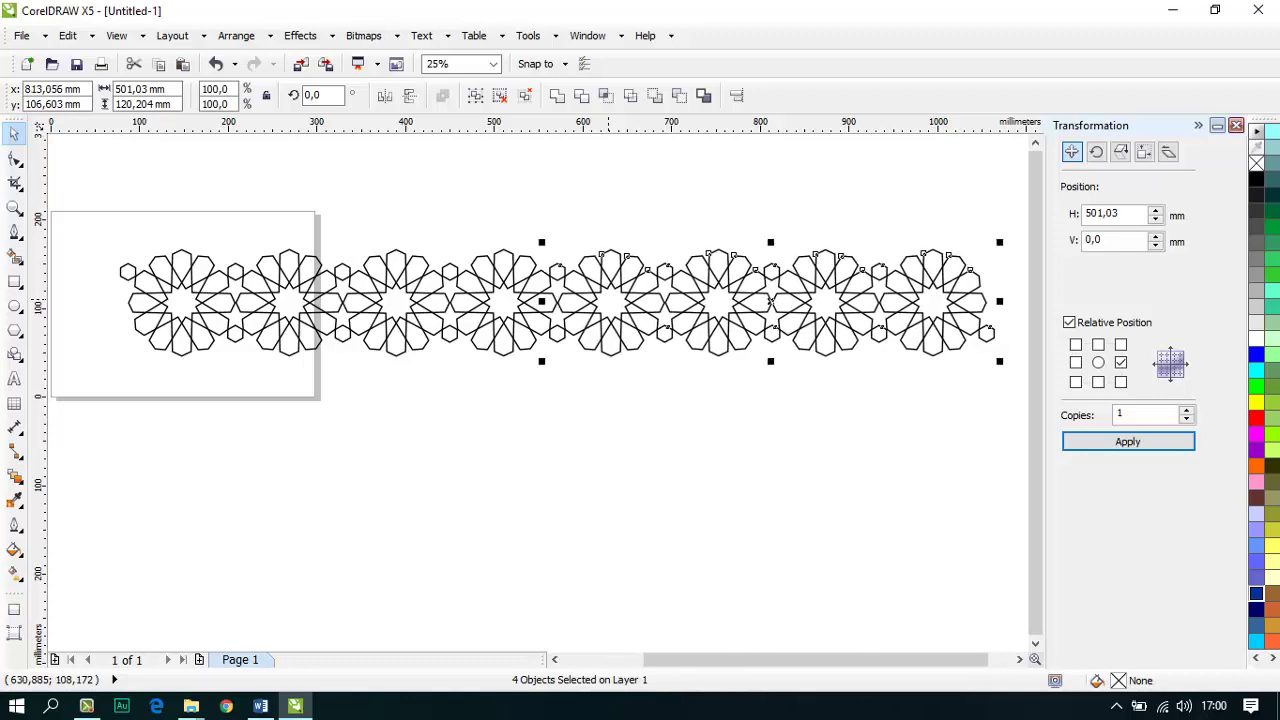
scroll(555, 301, up, 2)
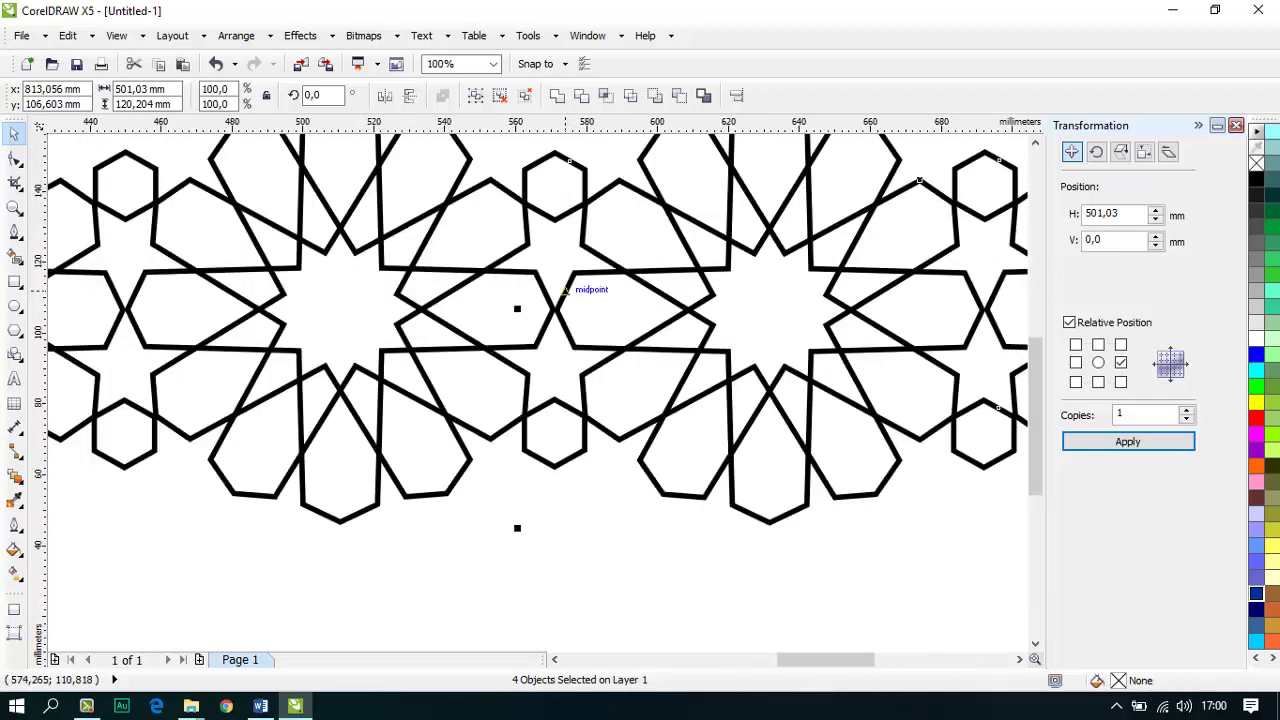
Step: Group the row's eight rosettes and duplicate the group once downward with a relative vertical offset of -120.204 mm
scroll(565, 298, down, 3)
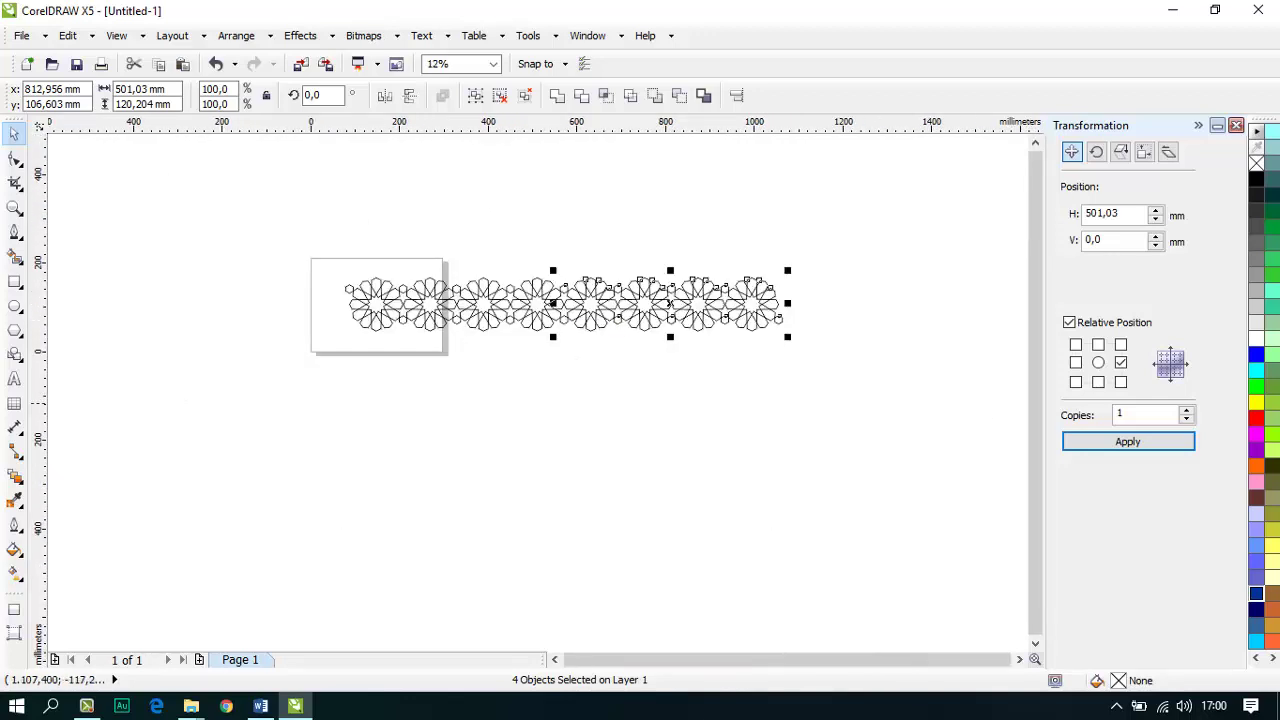
click(809, 392)
drag(829, 366, 245, 252)
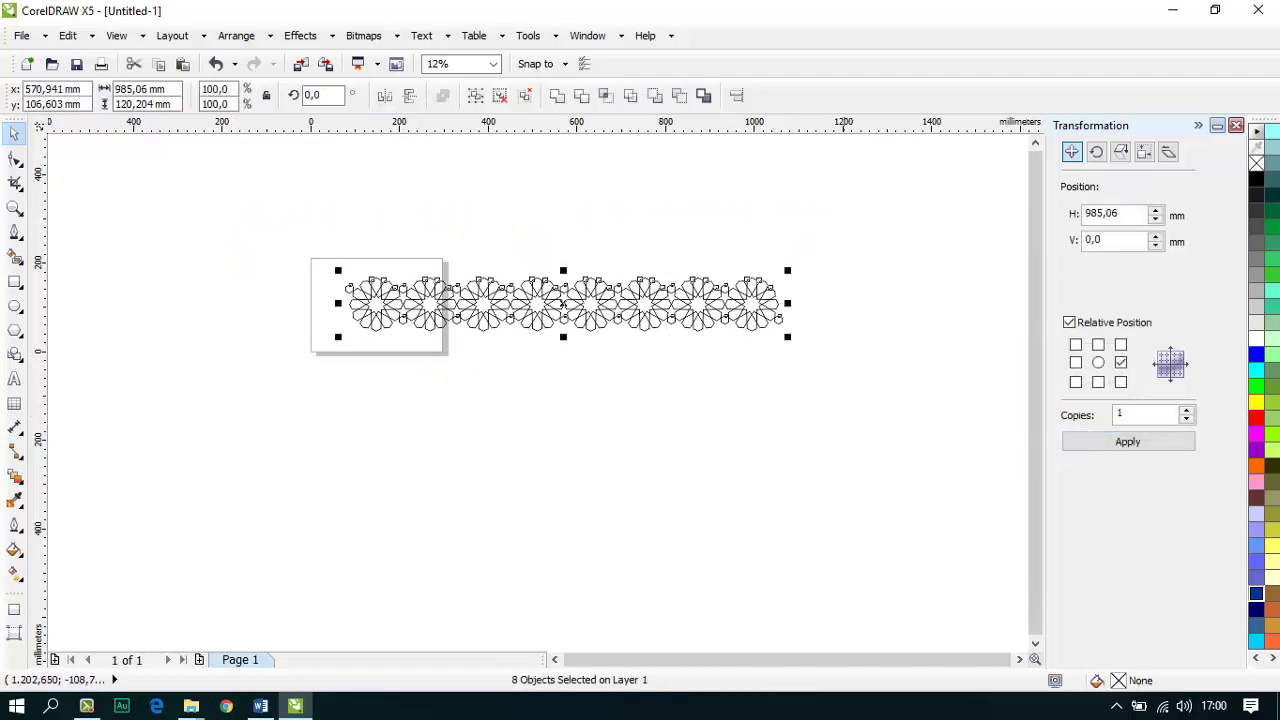
key(ctrl+g)
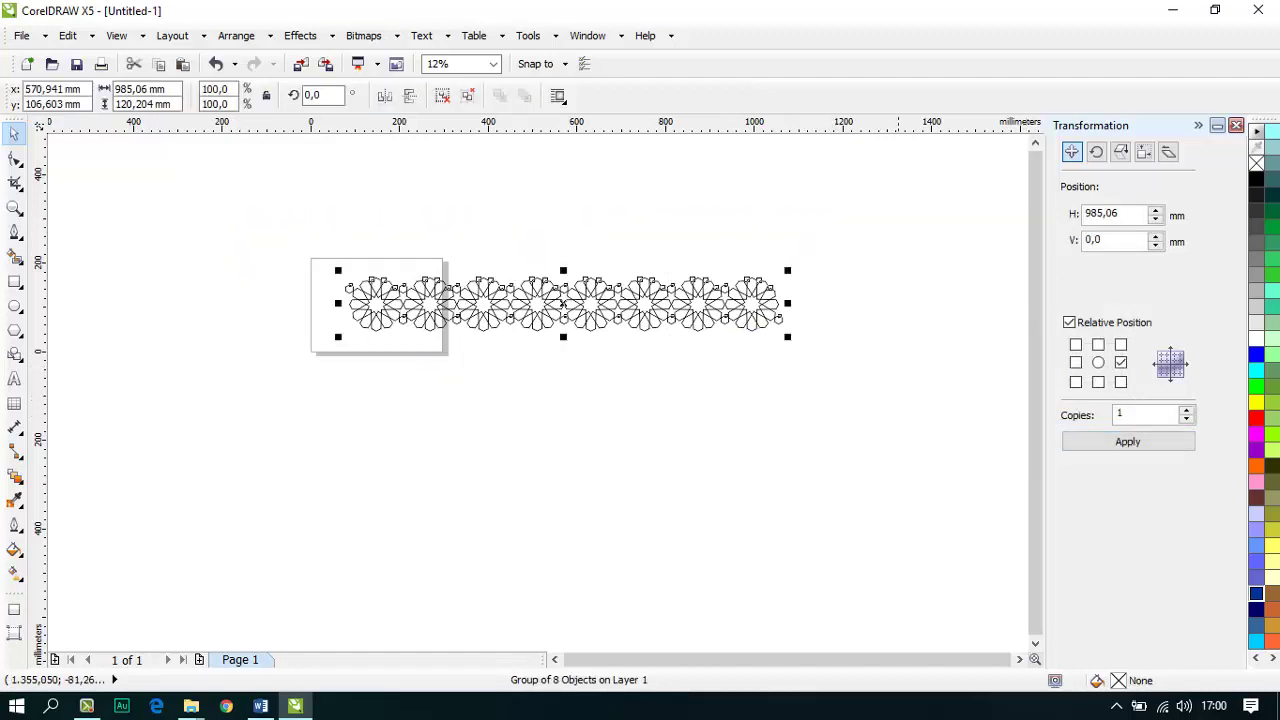
click(1098, 381)
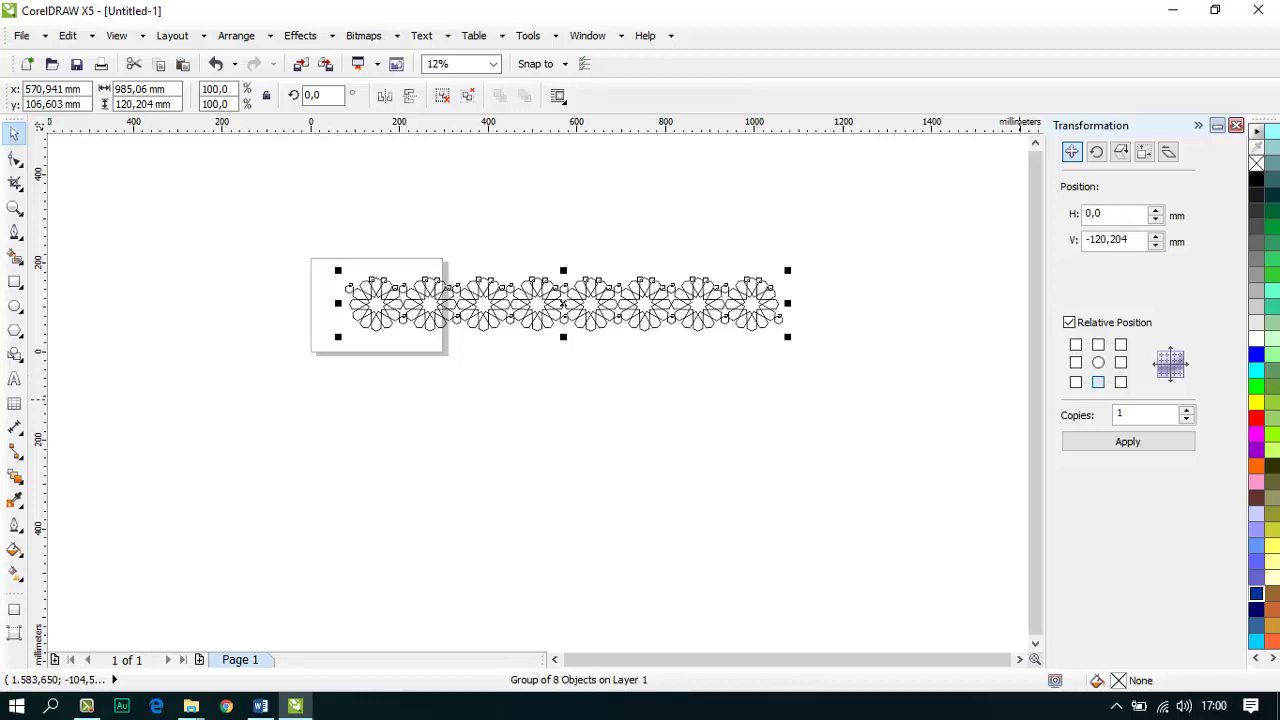
click(1128, 441)
Step: Move the copied row half a rosette to the right and up so its petals and hexagons interlock with the row above
scroll(486, 357, up, 3)
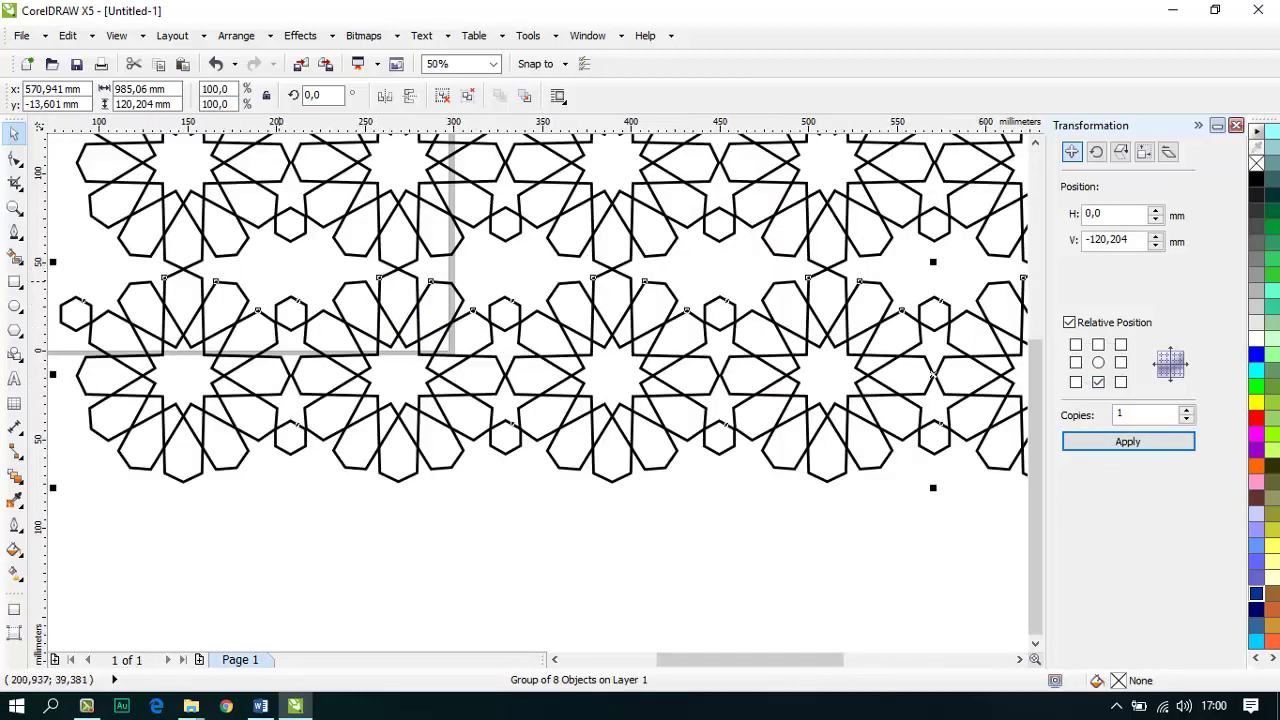
drag(336, 357, 447, 332)
drag(320, 307, 322, 369)
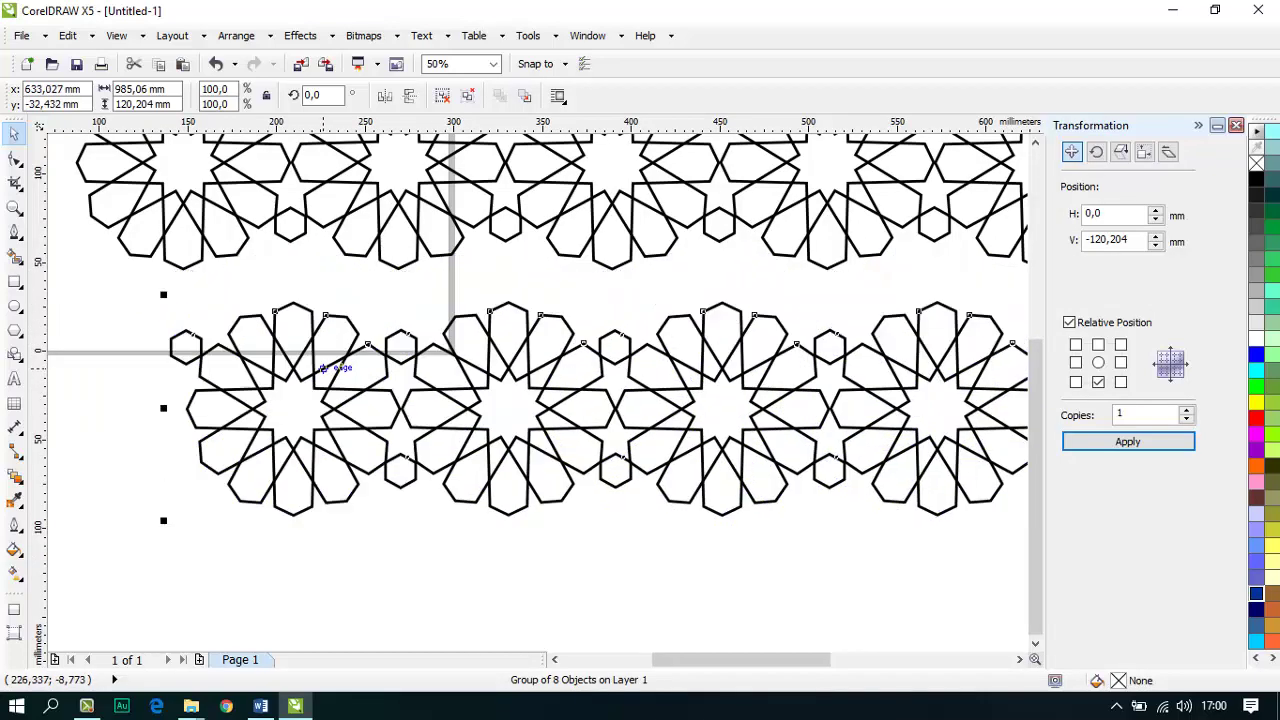
scroll(296, 262, down, 1)
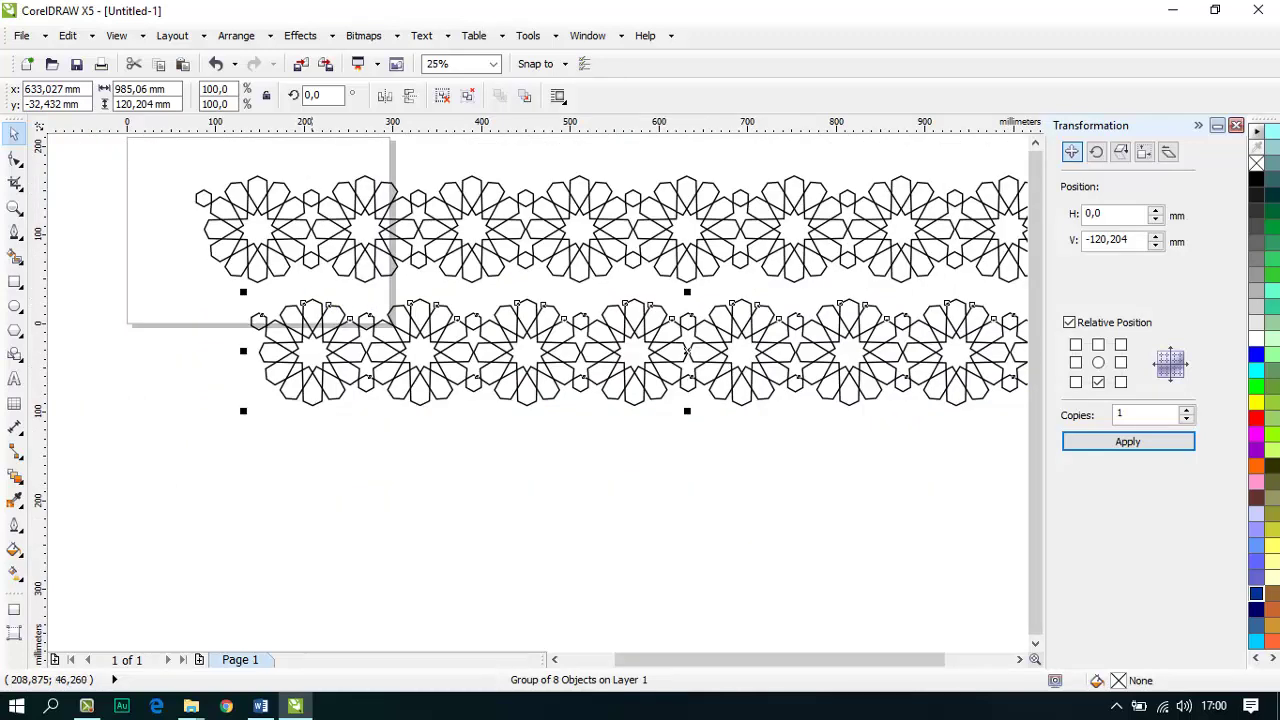
click(303, 418)
scroll(297, 344, up, 1)
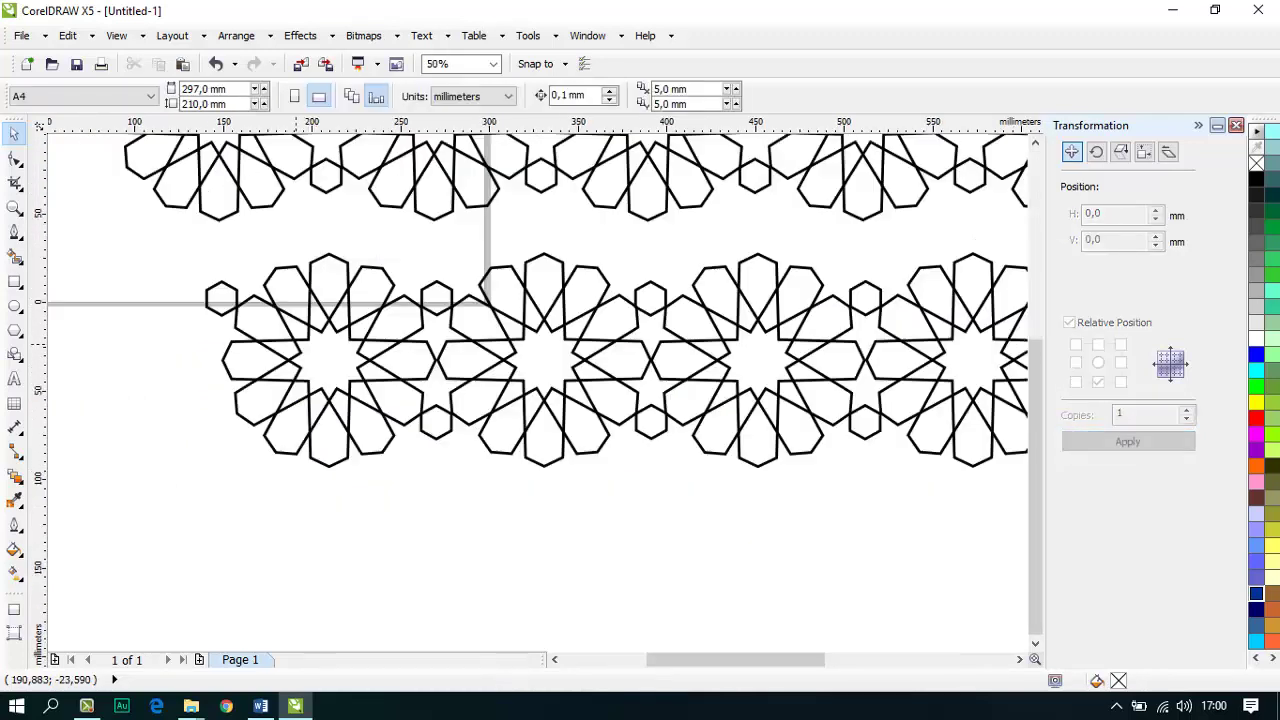
drag(309, 339, 310, 288)
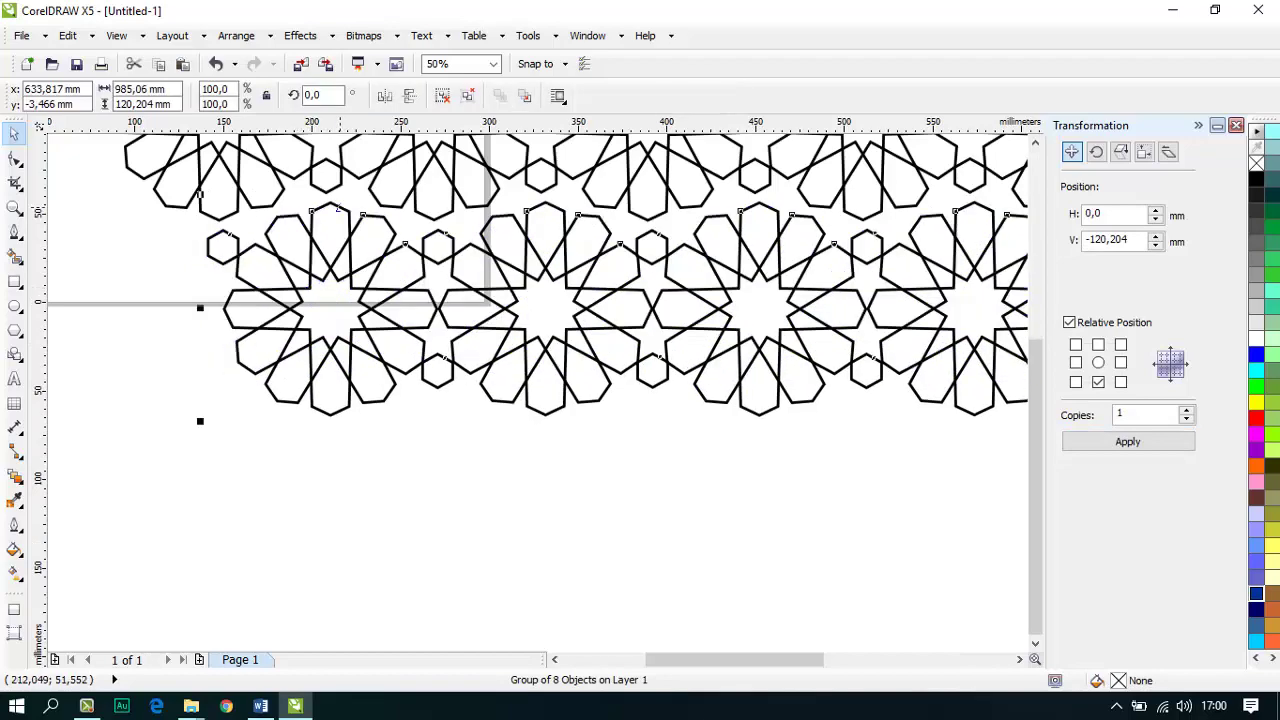
scroll(334, 205, up, 2)
drag(329, 210, 267, 256)
scroll(304, 288, down, 2)
scroll(302, 286, down, 1)
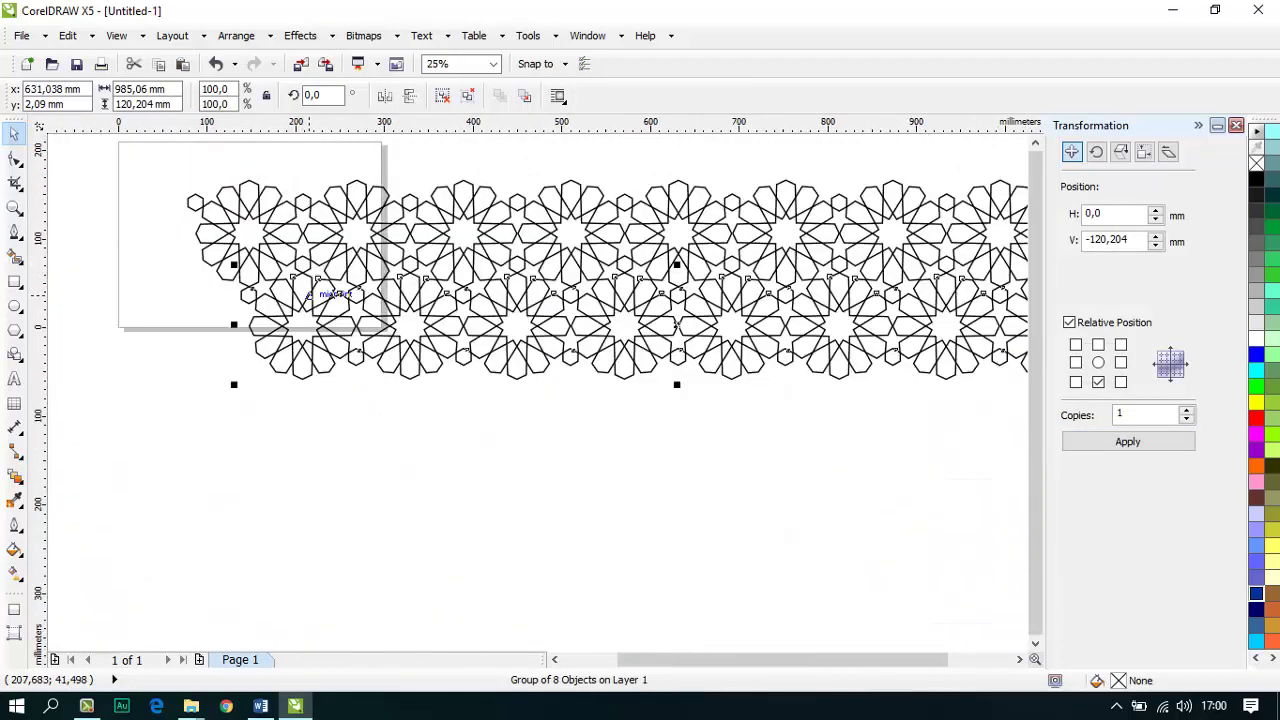
Step: Duplicate both rows once downward with a relative vertical offset of -224.717 mm and move the copy up to interlock with the rows above
scroll(301, 295, down, 1)
key(Escape)
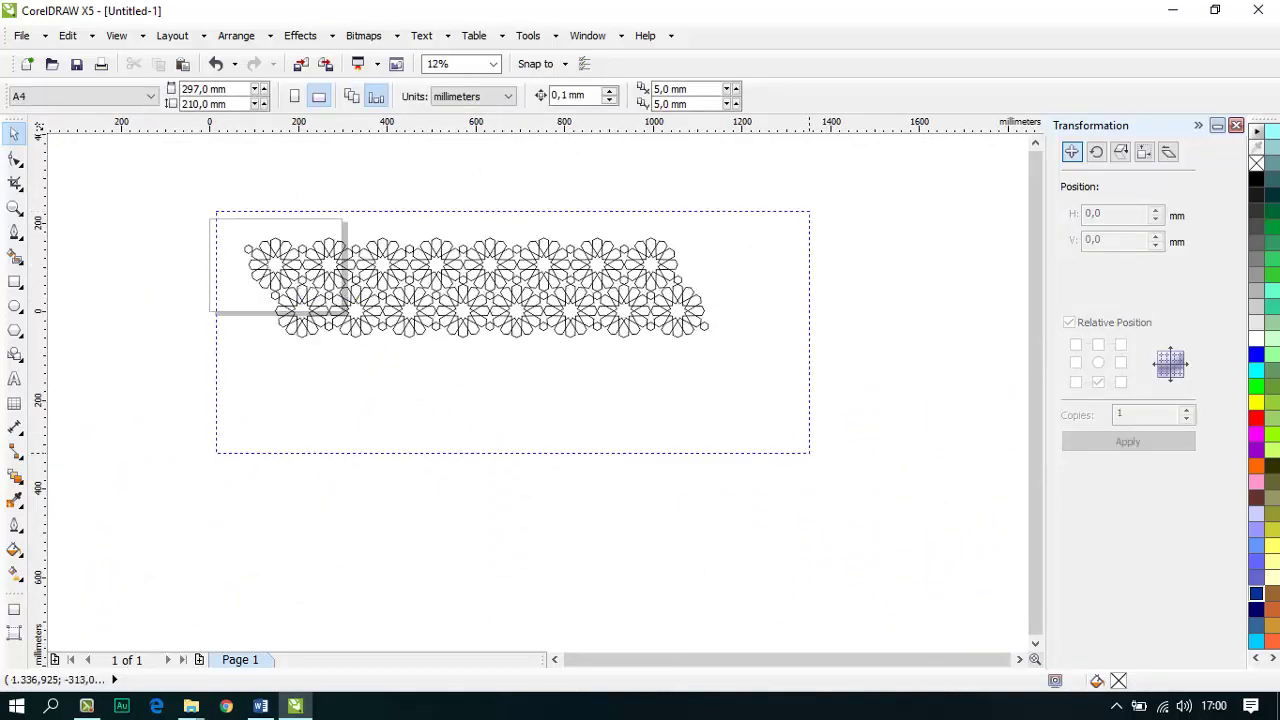
drag(809, 453, 809, 453)
click(1128, 442)
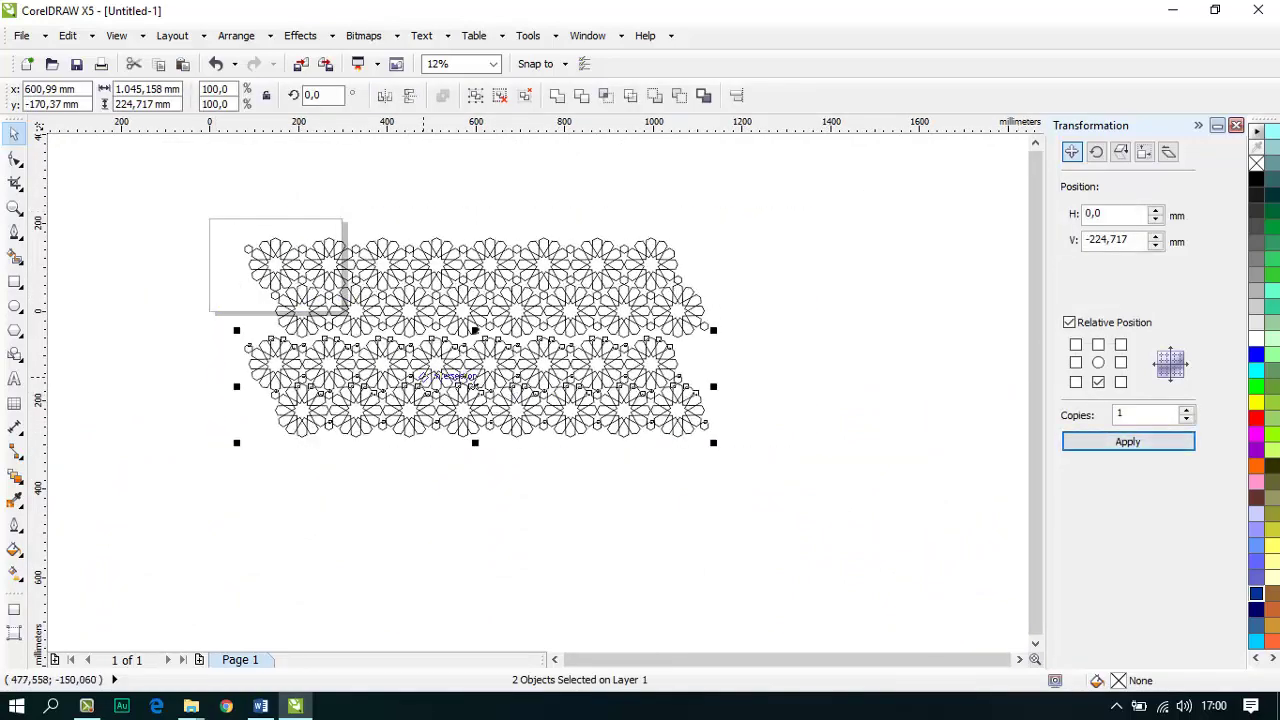
scroll(421, 377, up, 2)
drag(433, 392, 424, 365)
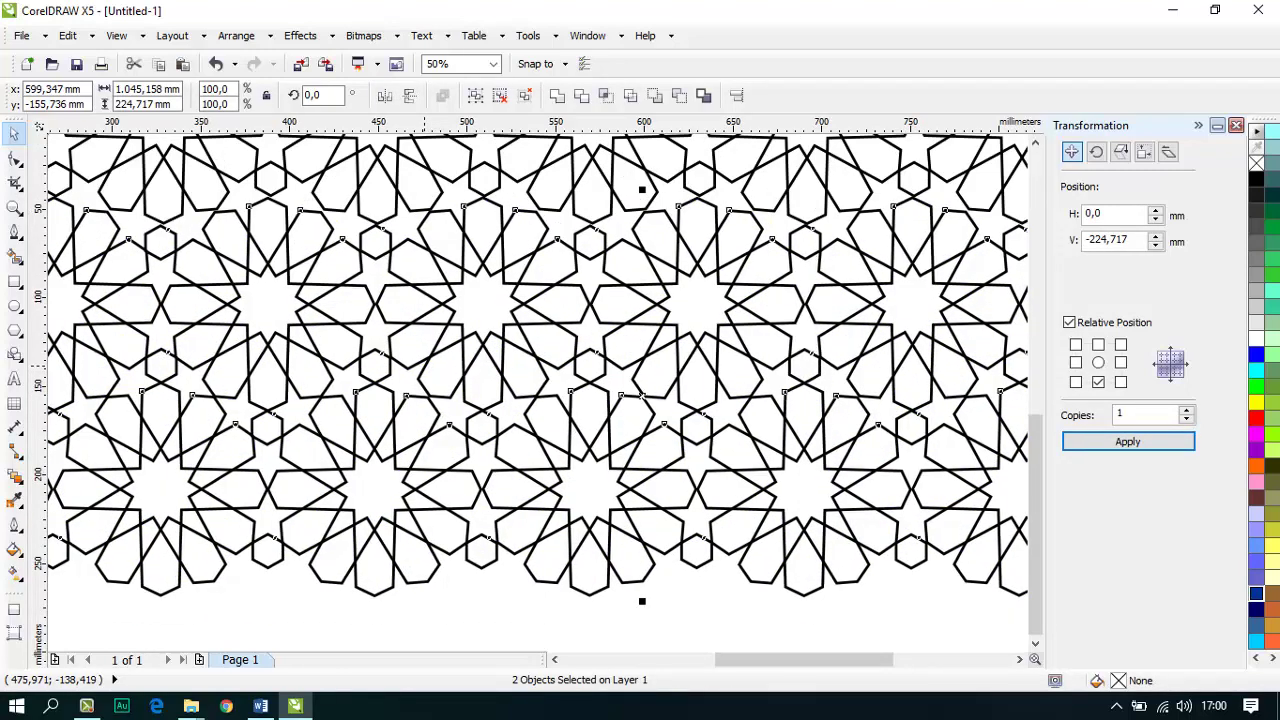
Step: Duplicate all four rows once downward with a relative vertical offset of -434.8 mm and move the copy up to interlock with the originals
scroll(426, 358, down, 2)
click(815, 490)
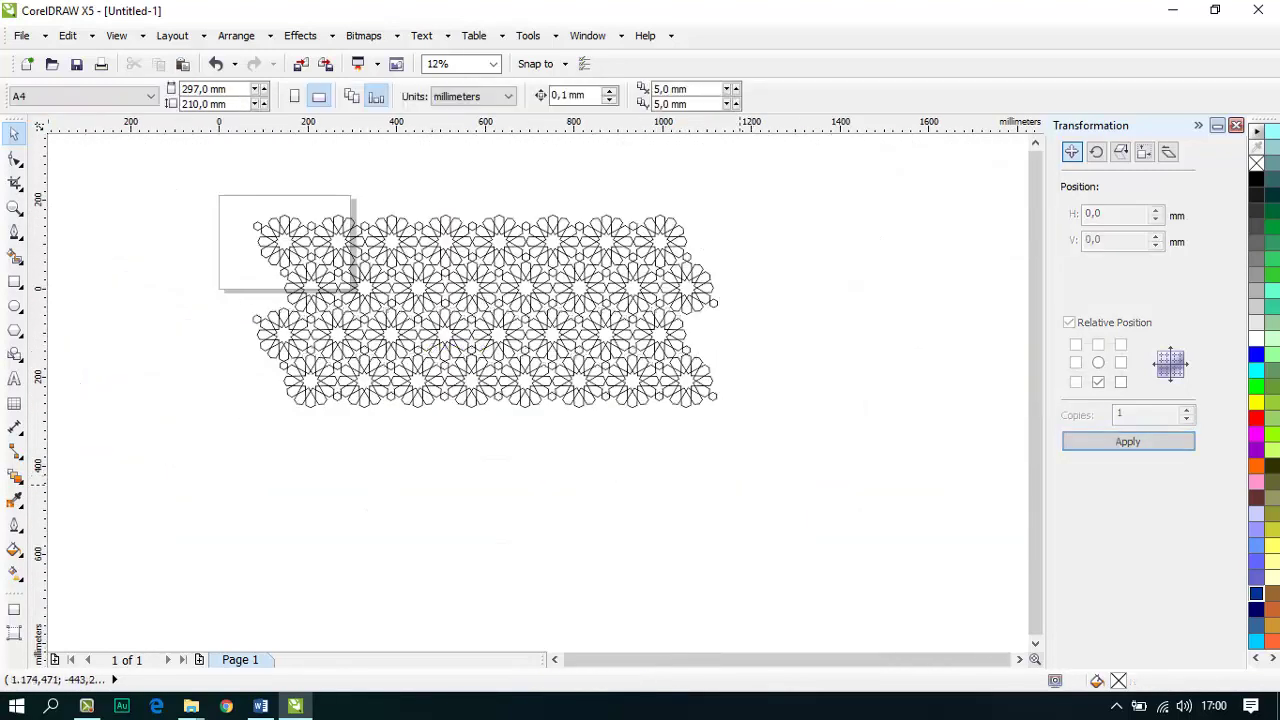
drag(821, 495, 144, 149)
click(1128, 441)
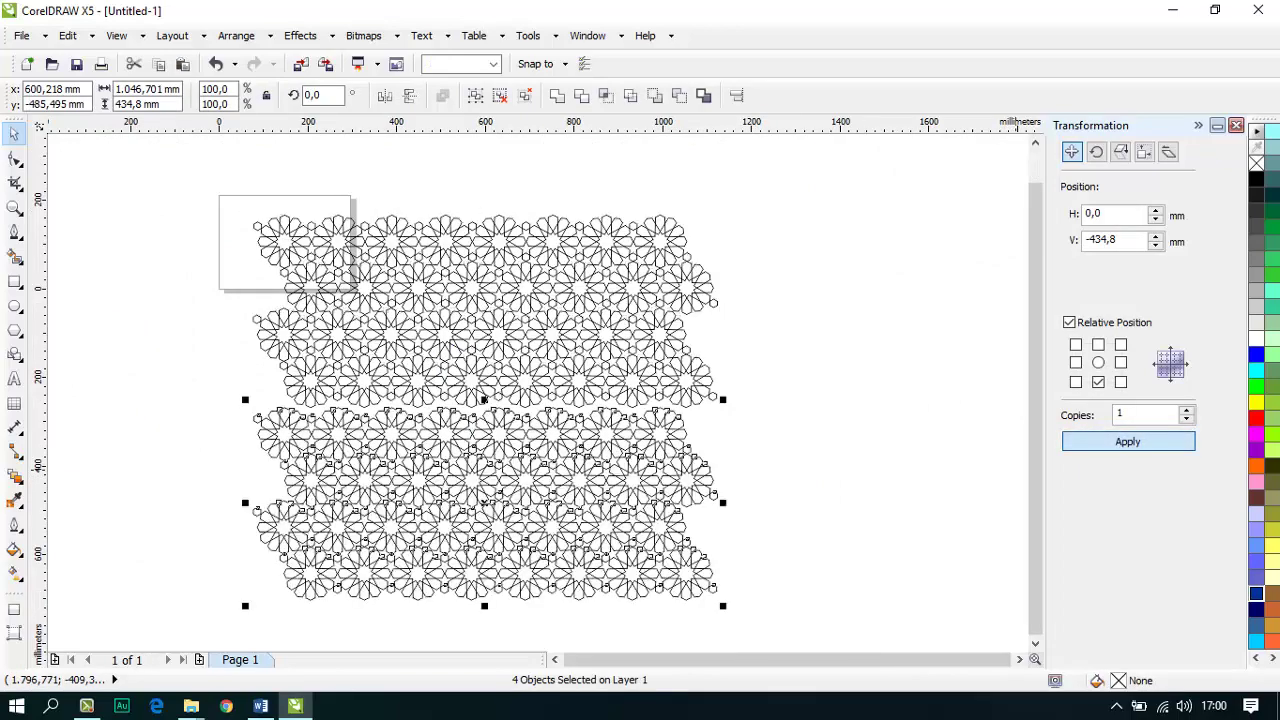
scroll(508, 441, up, 1)
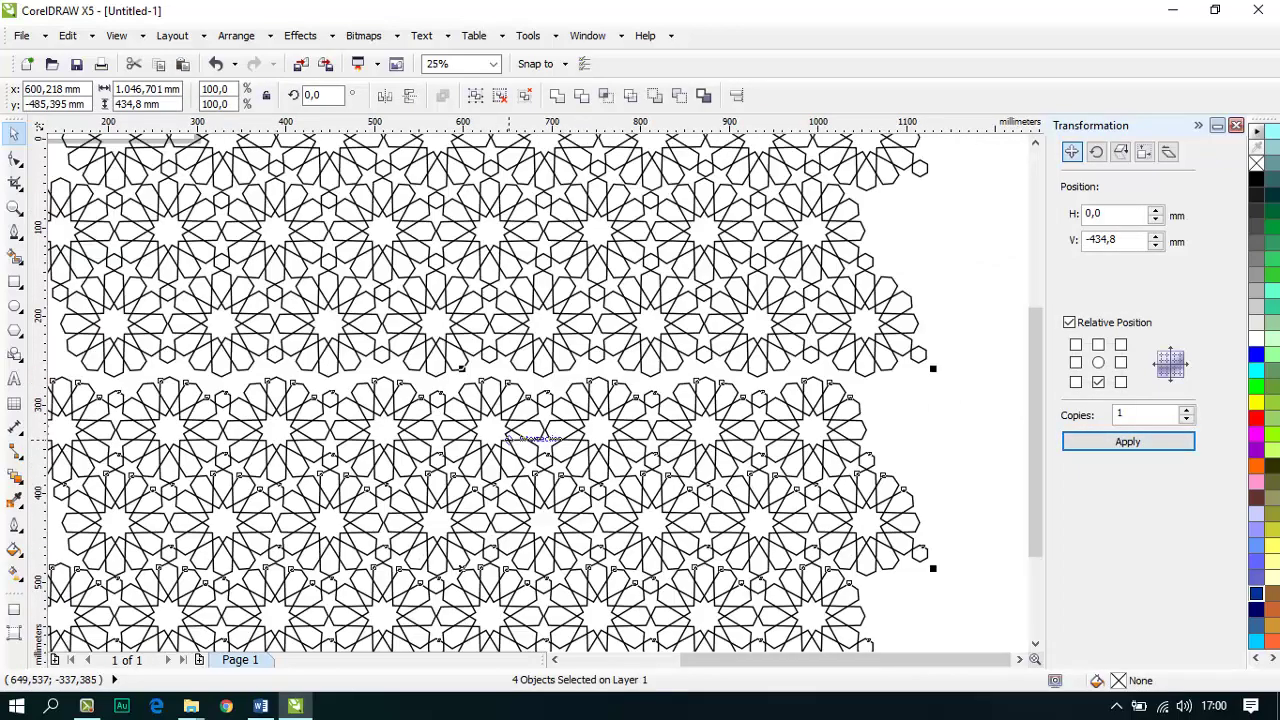
drag(507, 437, 503, 412)
scroll(503, 410, up, 2)
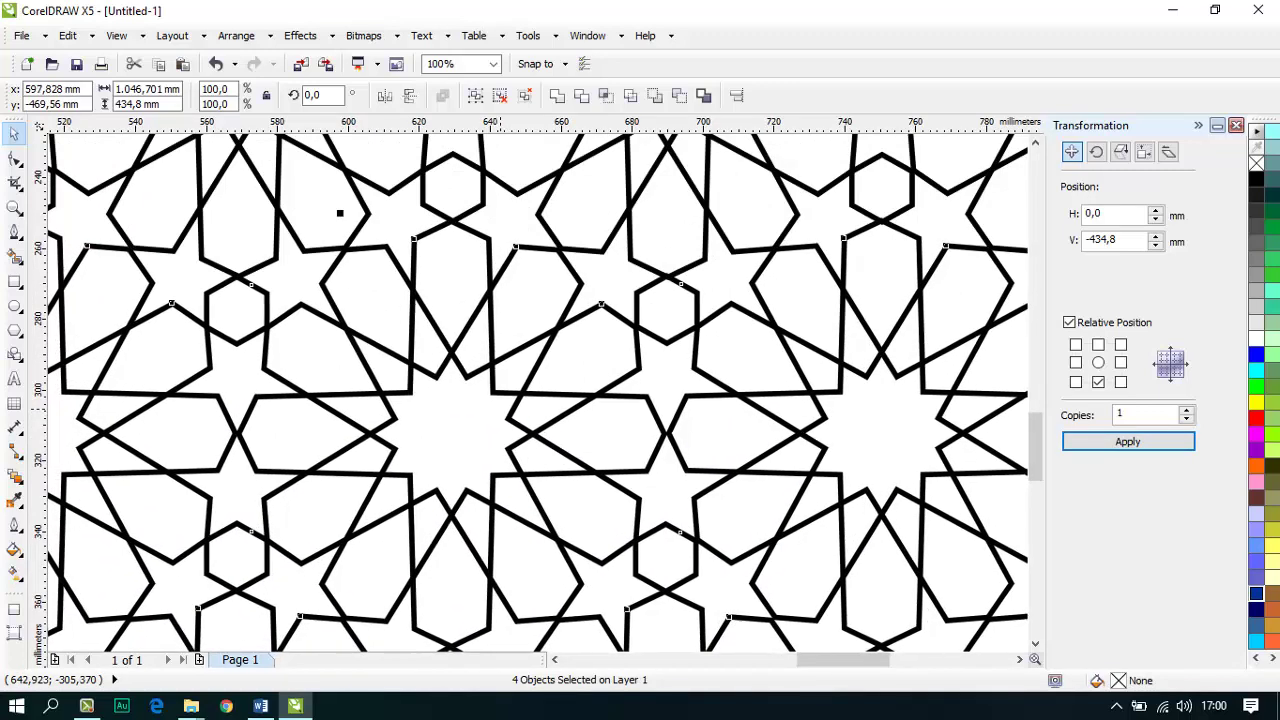
Step: Select the whole eight-row pattern and duplicate it once to the right with a relative horizontal offset of 1048.891 mm
scroll(501, 408, down, 3)
scroll(510, 355, down, 1)
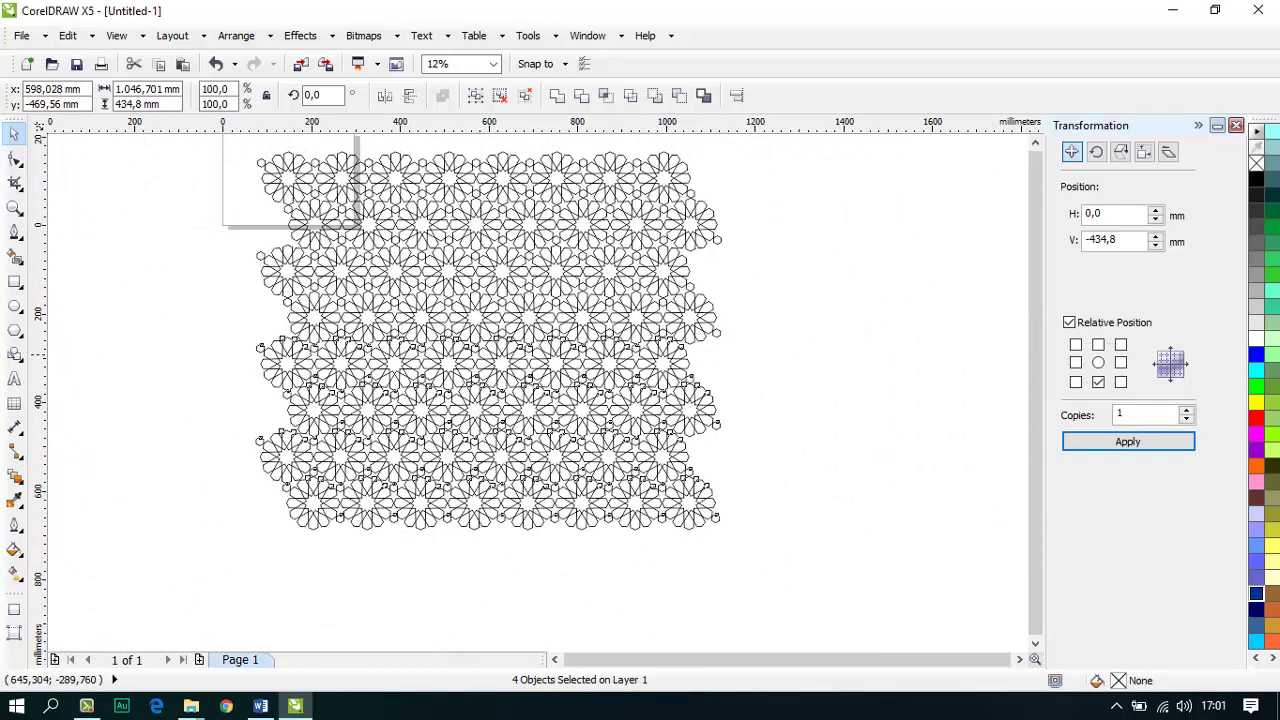
click(684, 476)
key(ctrl+a)
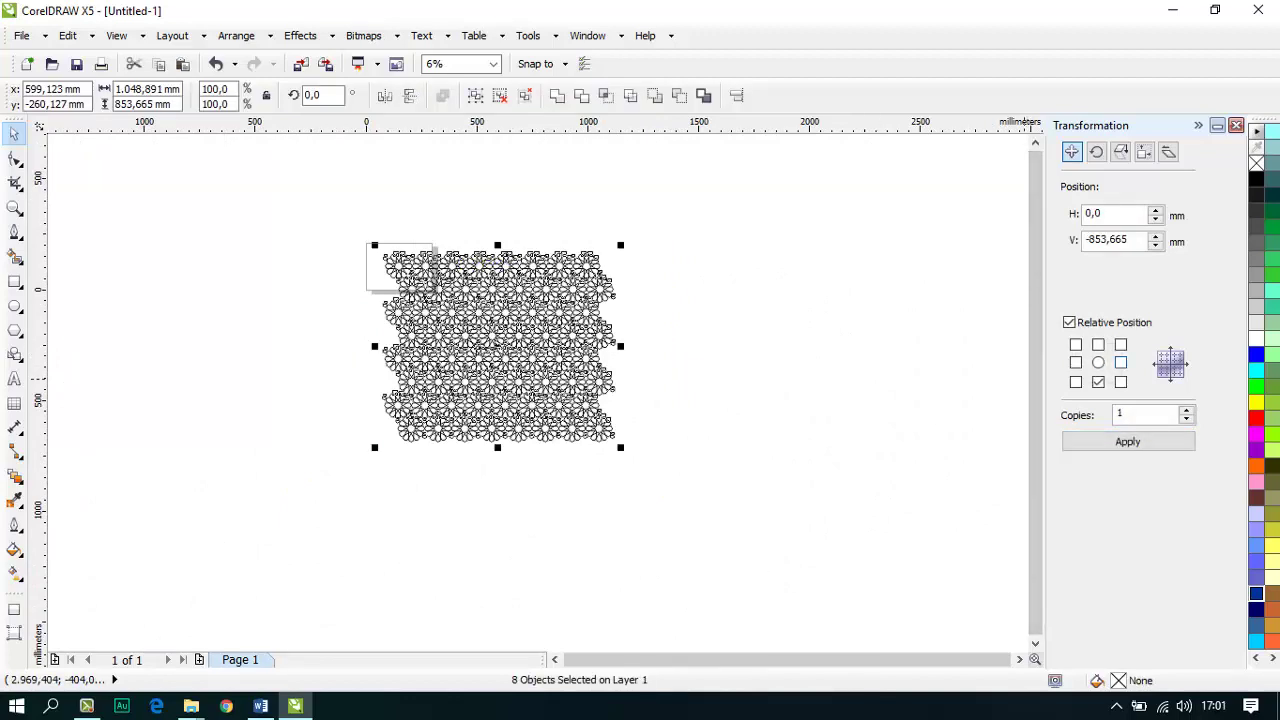
click(1121, 363)
click(1127, 441)
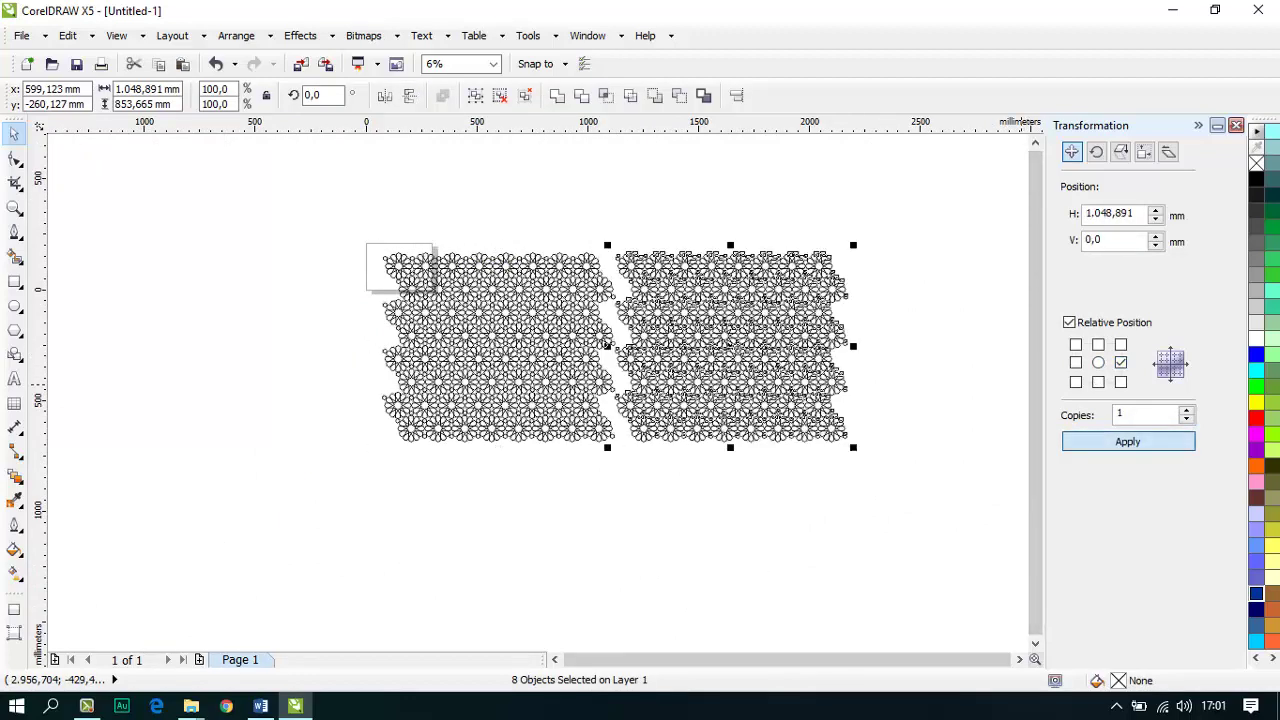
Step: Move the copied eight-row block left against the original so its edge petals and hexagons roughly interlock with it
scroll(704, 334, up, 2)
drag(704, 334, 636, 344)
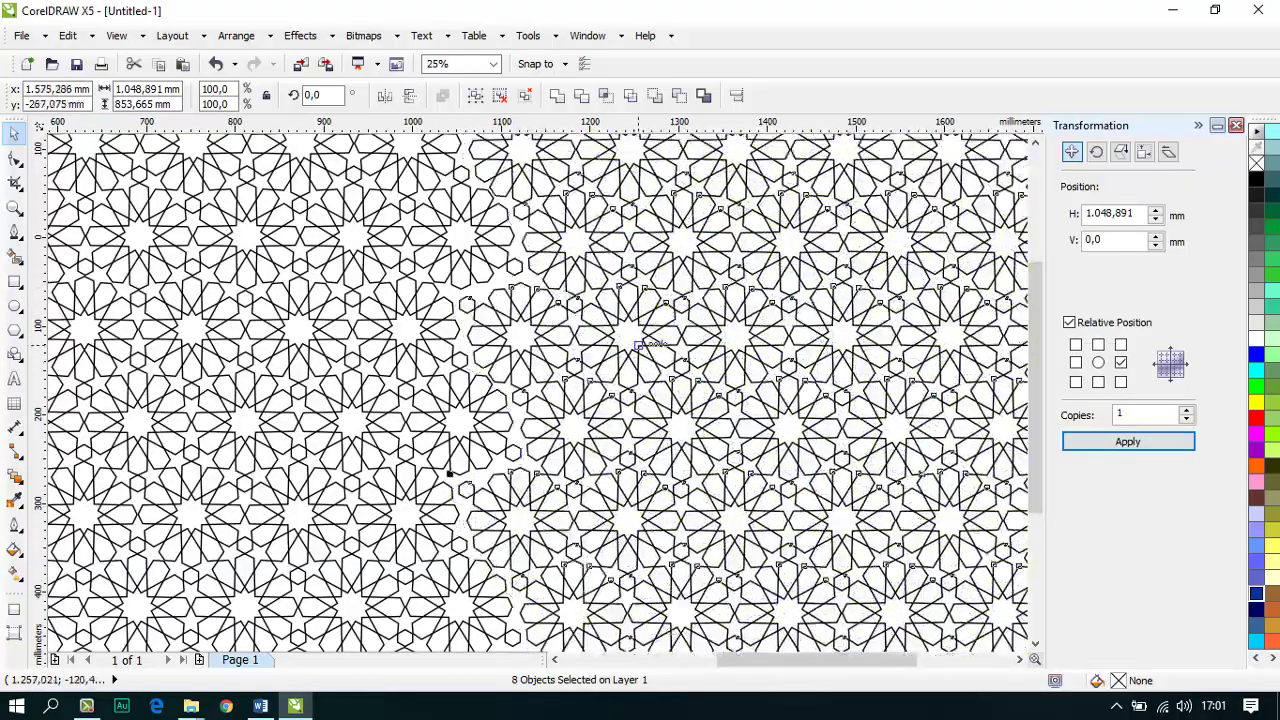
scroll(559, 220, up, 2)
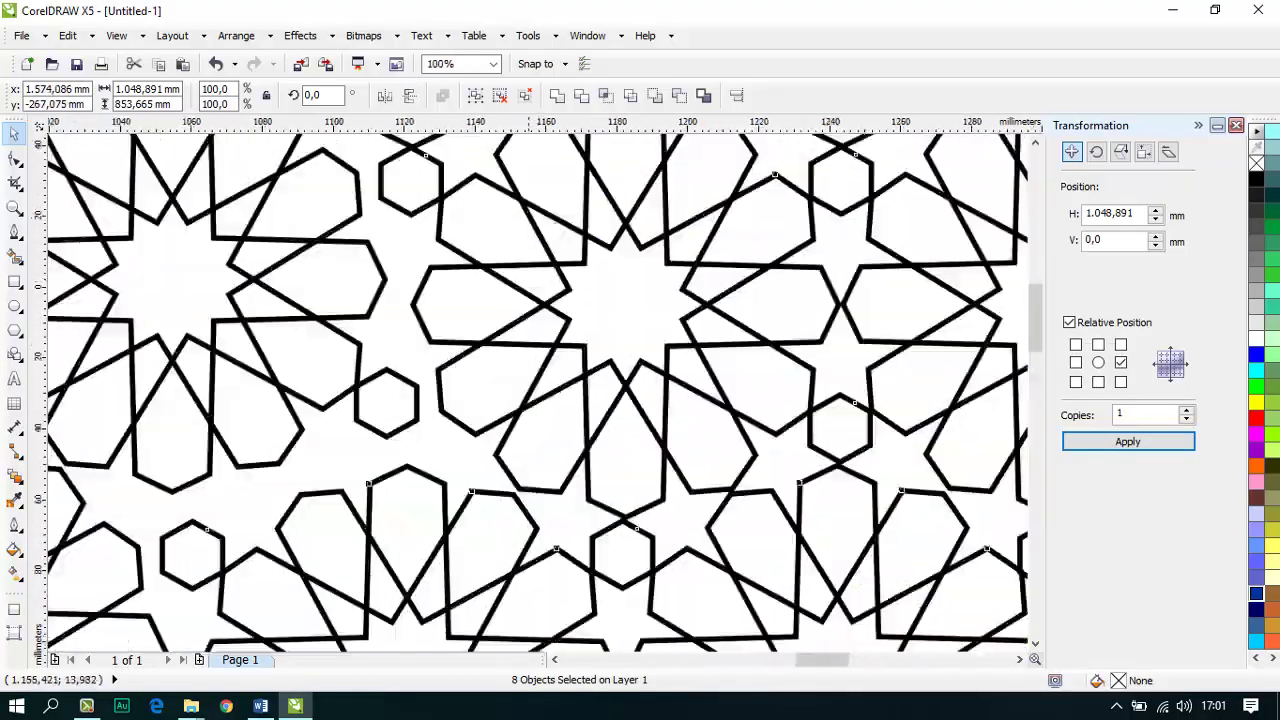
drag(507, 302, 471, 278)
scroll(483, 278, down, 1)
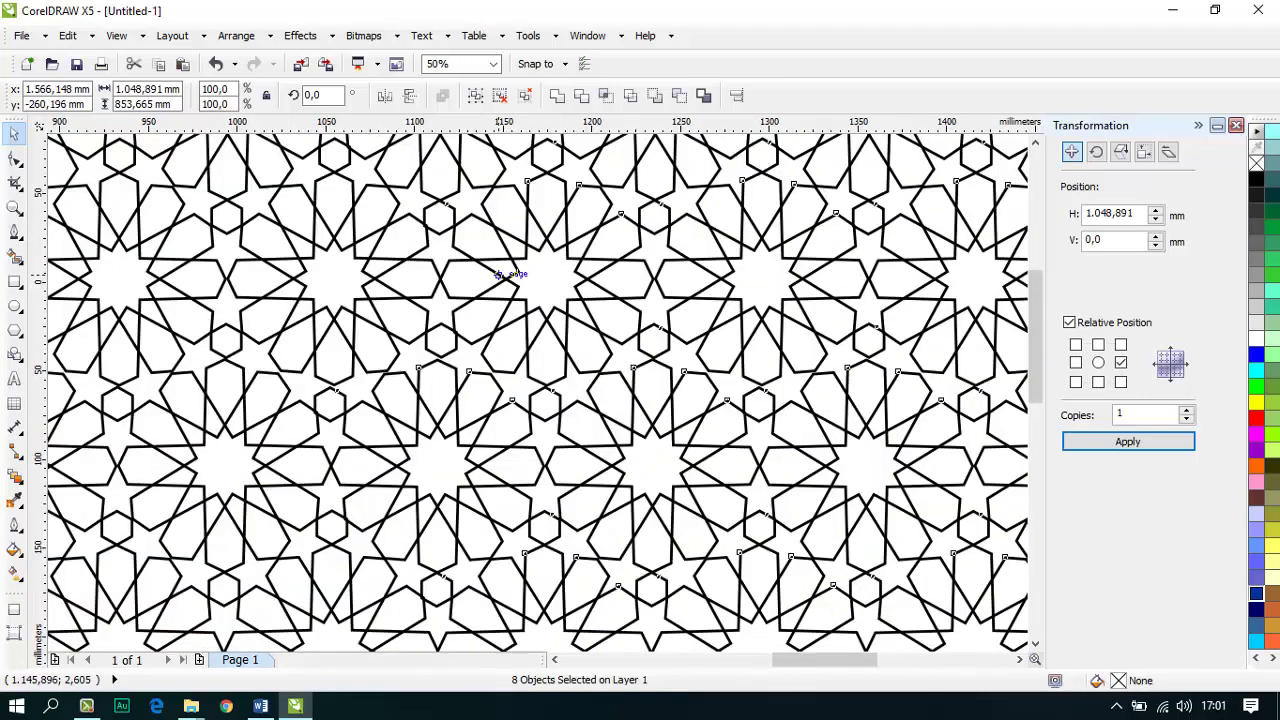
Step: Nudge the copied block about 2 mm right and 1.2 mm up to align its joint with the original, and deselect it
key(Right)
key(Right)
key(Right)
key(Right)
key(Right)
key(Right)
key(Right)
key(Right)
key(Right)
key(Right)
key(Right)
key(Right)
key(Right)
key(Right)
key(Right)
key(Right)
key(Right)
key(Right)
key(Right)
key(Right)
key(Right)
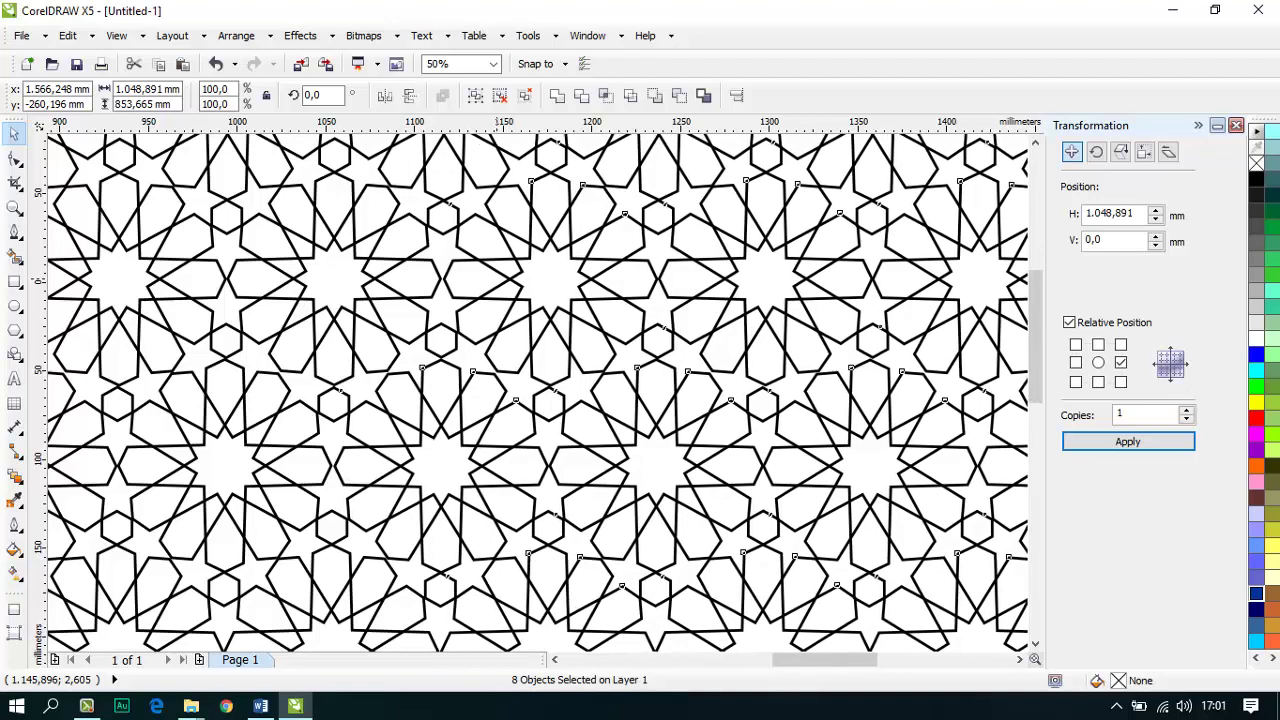
key(Up)
key(Up)
key(Up)
key(Up)
key(Up)
key(Up)
key(Up)
key(Up)
key(Up)
key(Up)
key(Up)
key(Up)
key(Up)
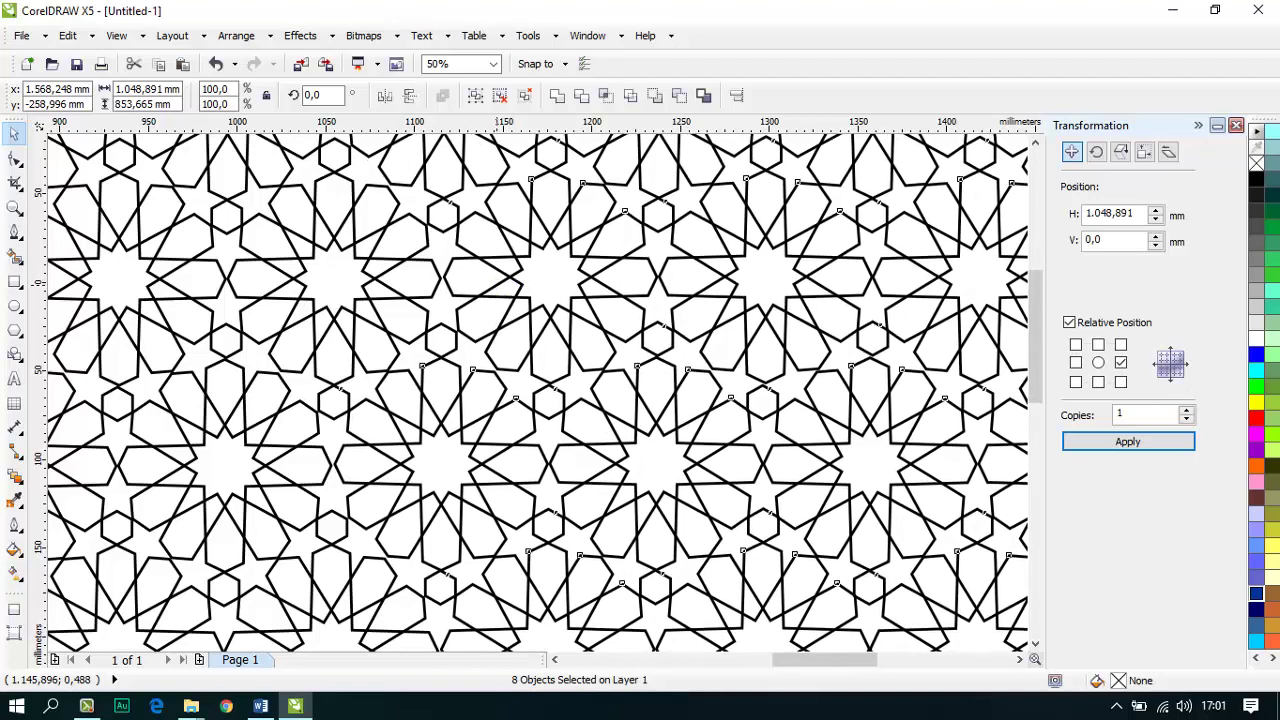
scroll(505, 284, down, 3)
key(Escape)
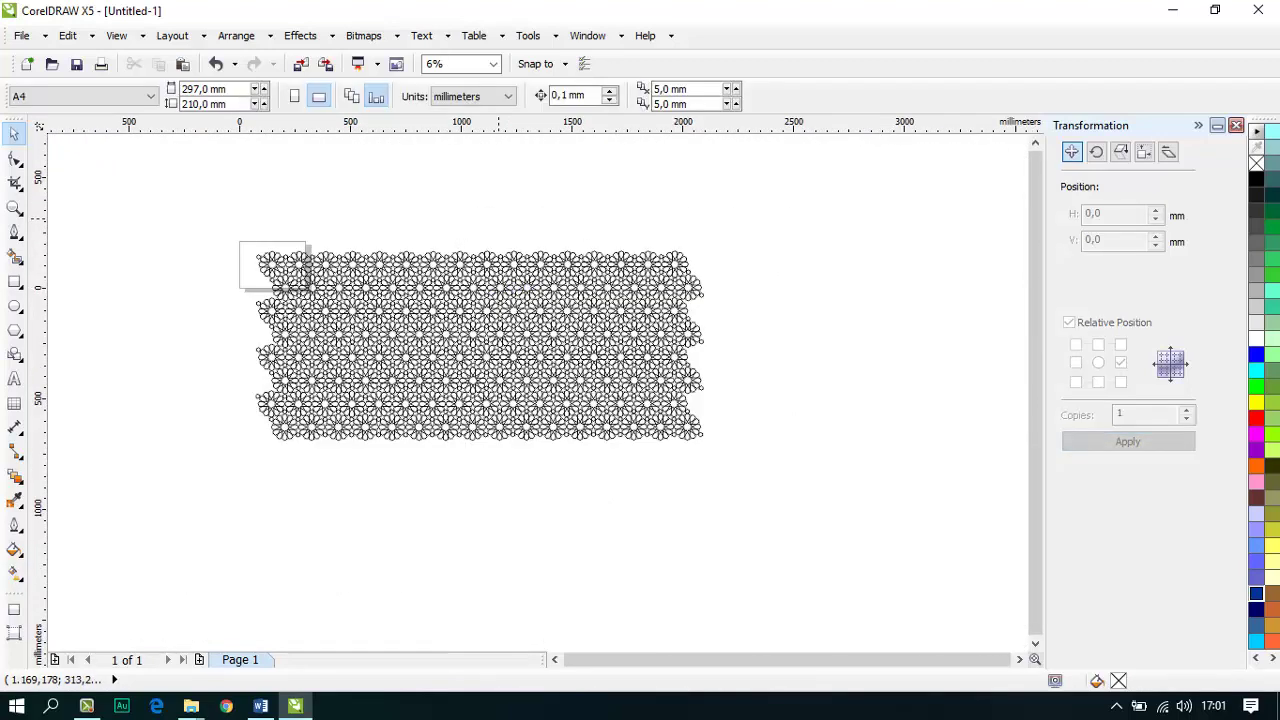
Step: Duplicate the whole widened pattern once downward with a relative vertical offset of -854.897 mm and move the copy up to interlock with the original
drag(206, 200, 994, 447)
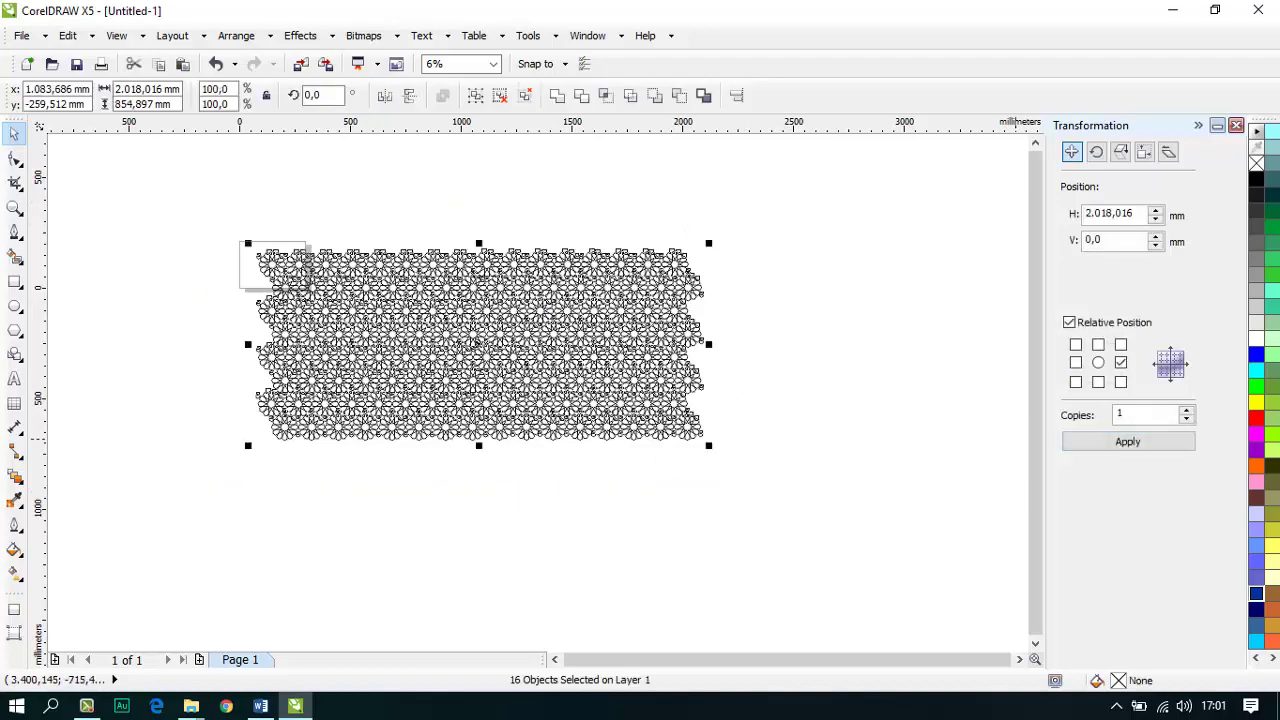
click(1098, 381)
click(1127, 441)
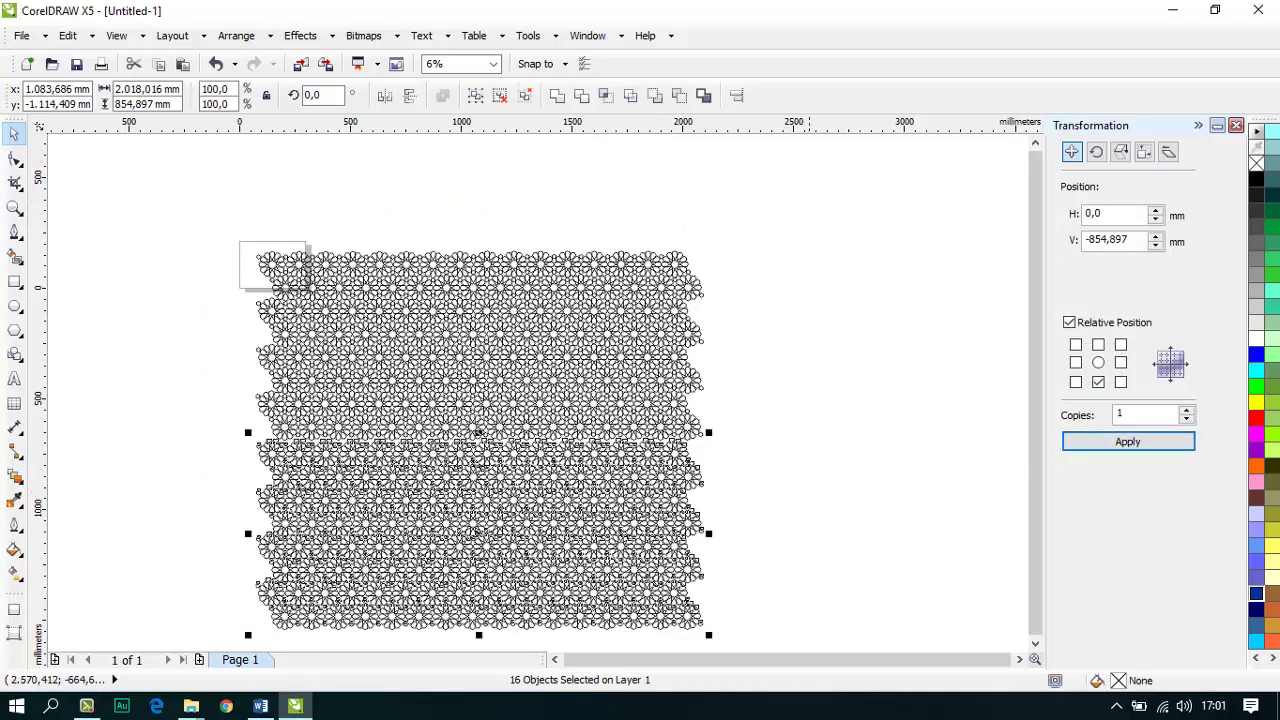
scroll(493, 478, up, 2)
scroll(520, 470, up, 3)
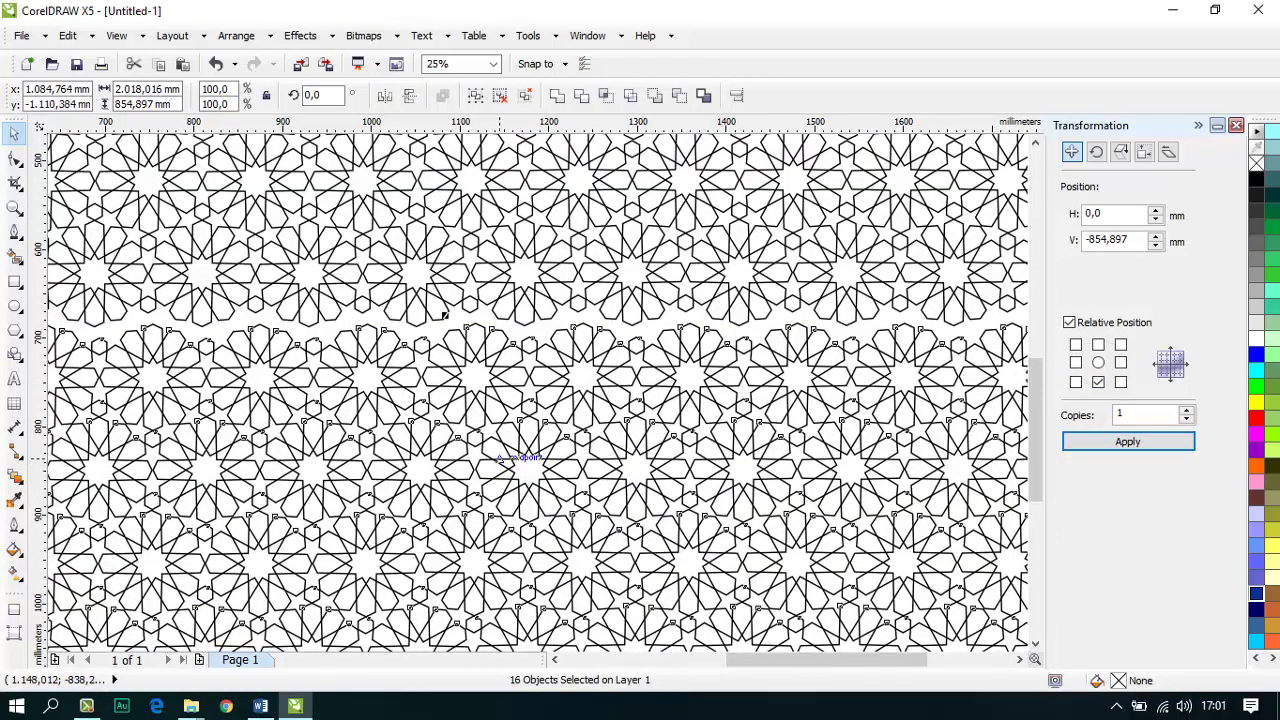
scroll(455, 392, up, 2)
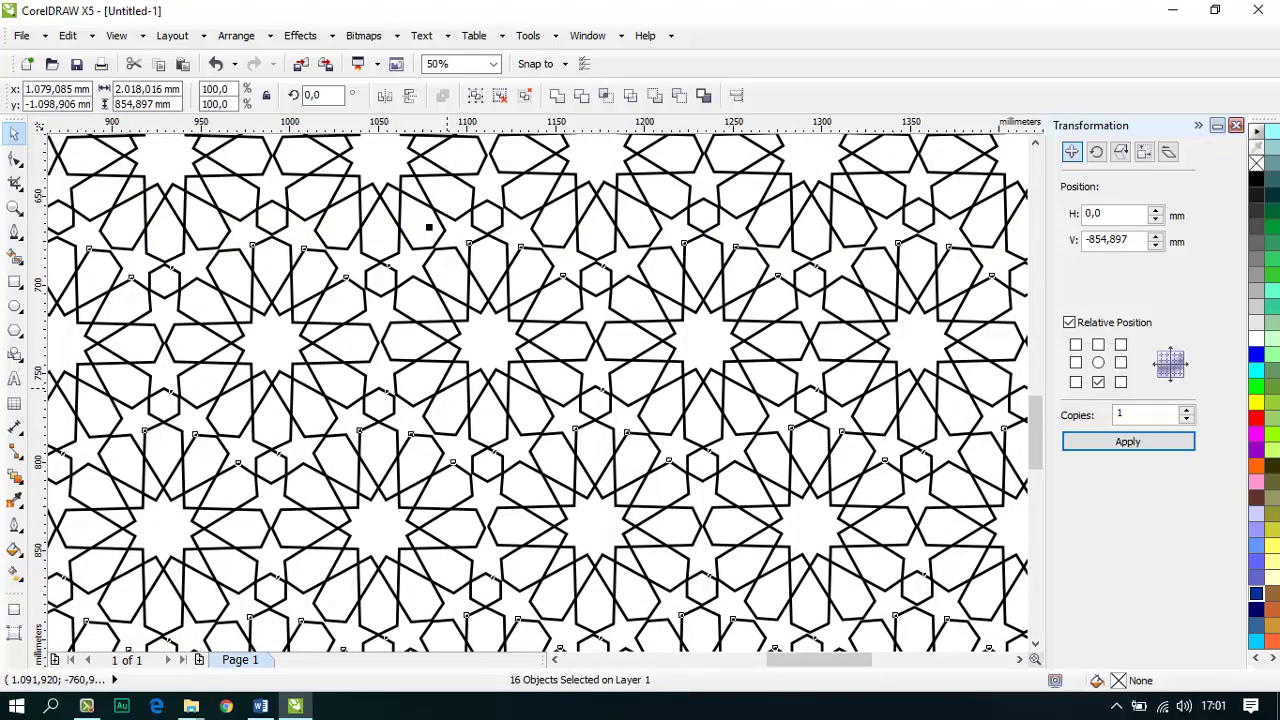
scroll(494, 301, down, 5)
scroll(494, 301, down, 2)
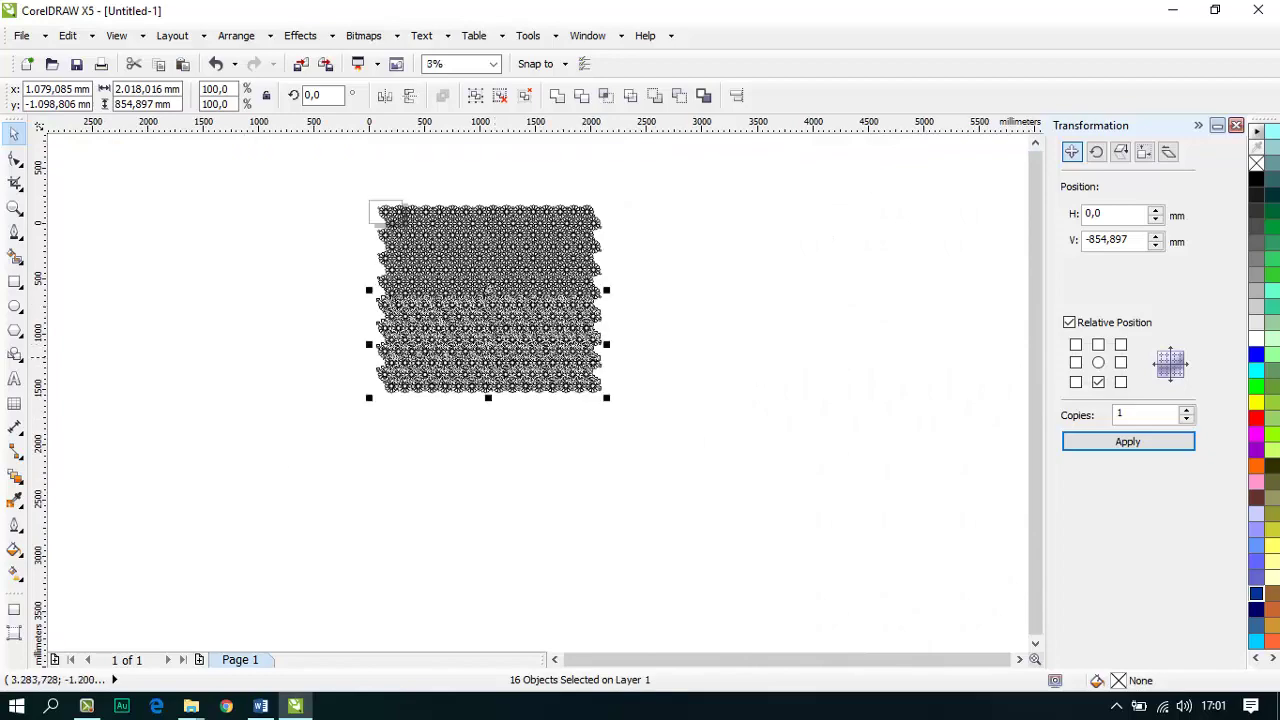
key(Escape)
Step: Select all rows of the enlarged pattern and group them into one object
scroll(425, 225, up, 2)
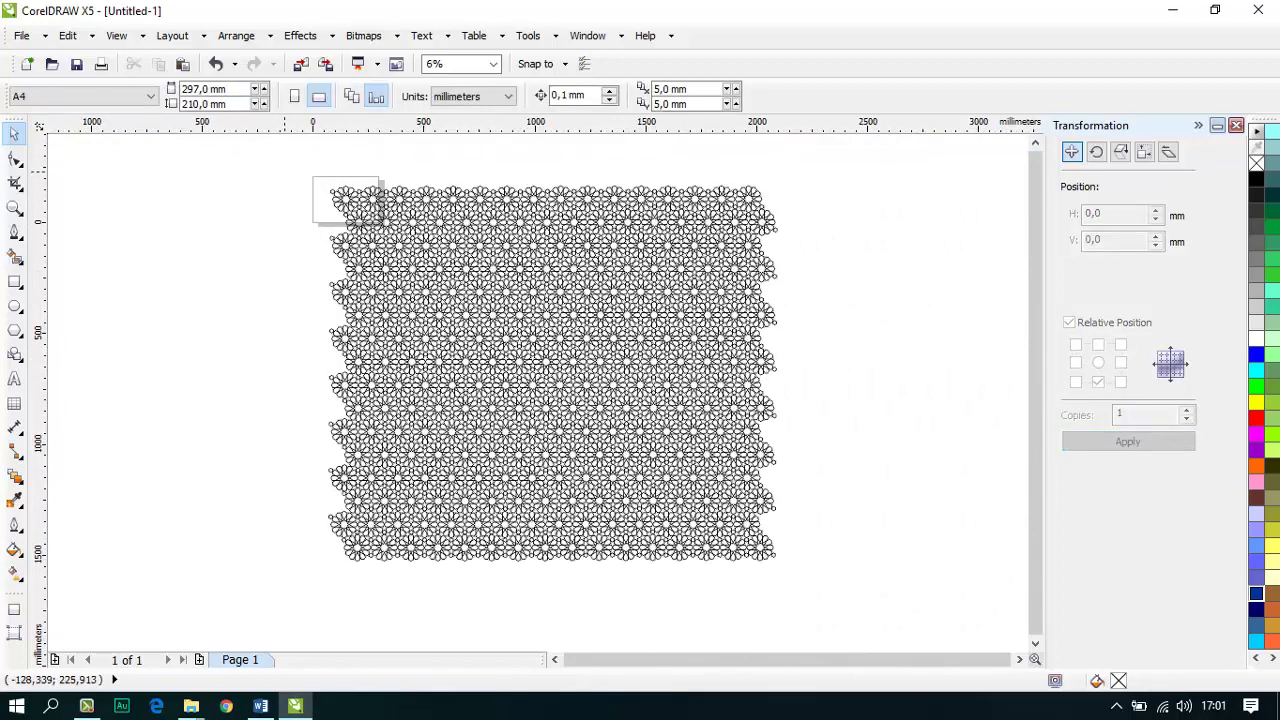
drag(285, 172, 837, 608)
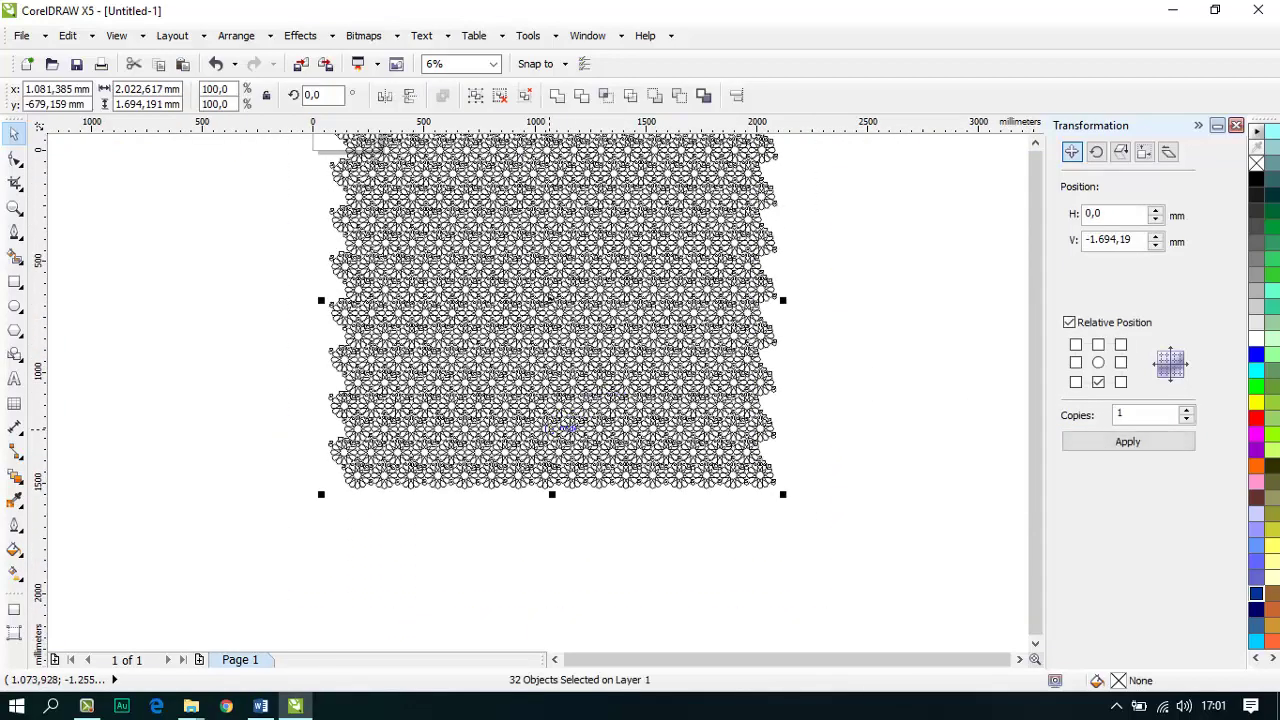
scroll(545, 482, up, 4)
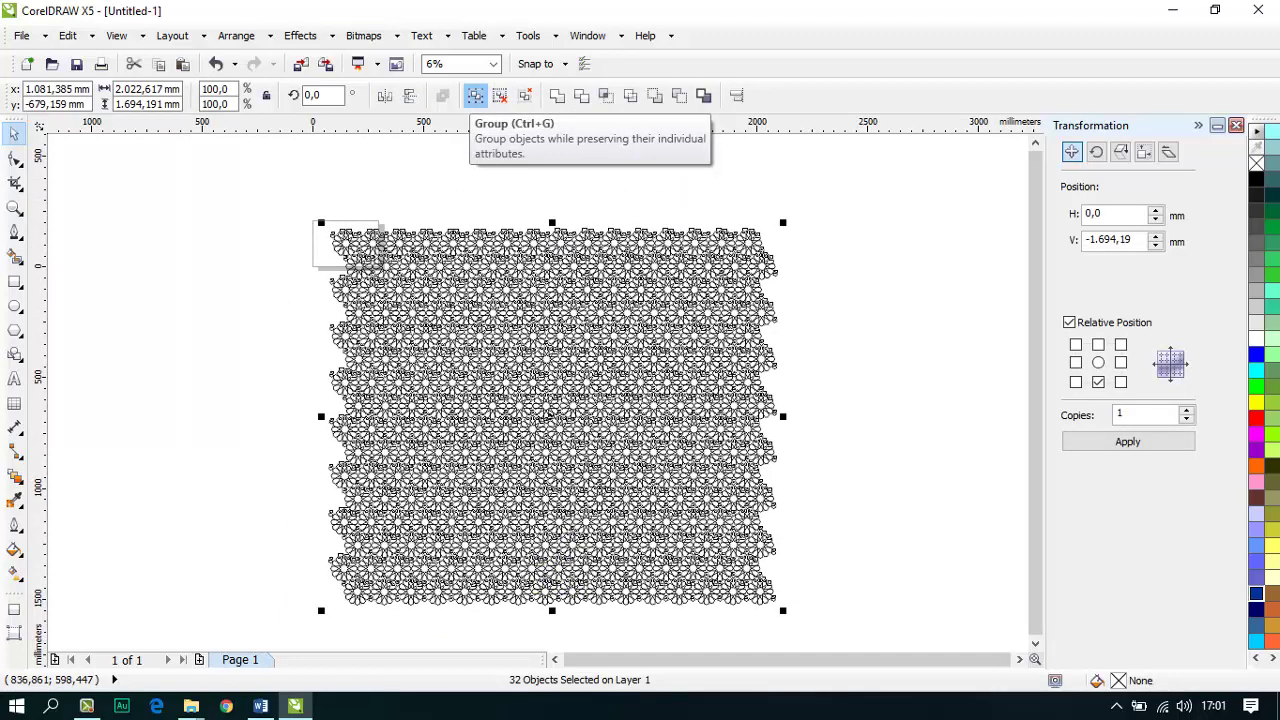
click(475, 95)
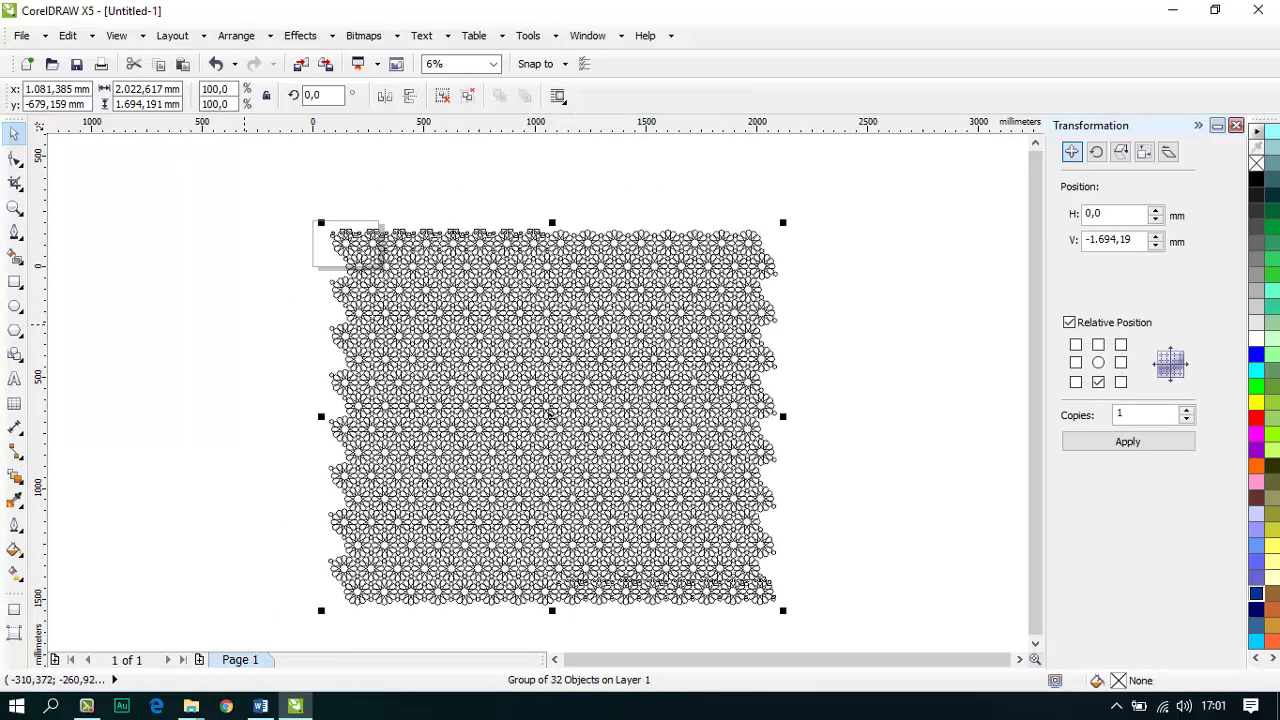
Step: Move the grouped pattern clear of the page to the right, centred at about X 1603 mm and Y -375 mm, and deselect it
drag(538, 393, 575, 332)
scroll(524, 275, down, 1)
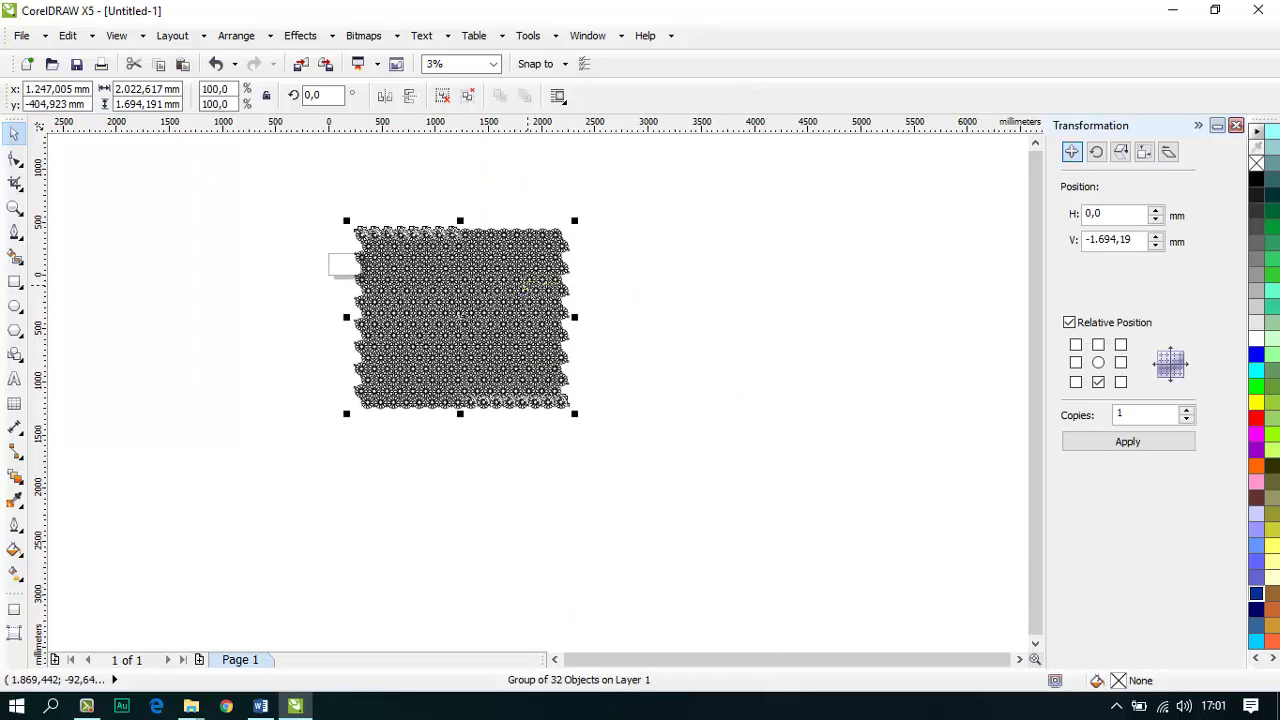
scroll(526, 273, up, 1)
click(740, 268)
drag(412, 365, 491, 358)
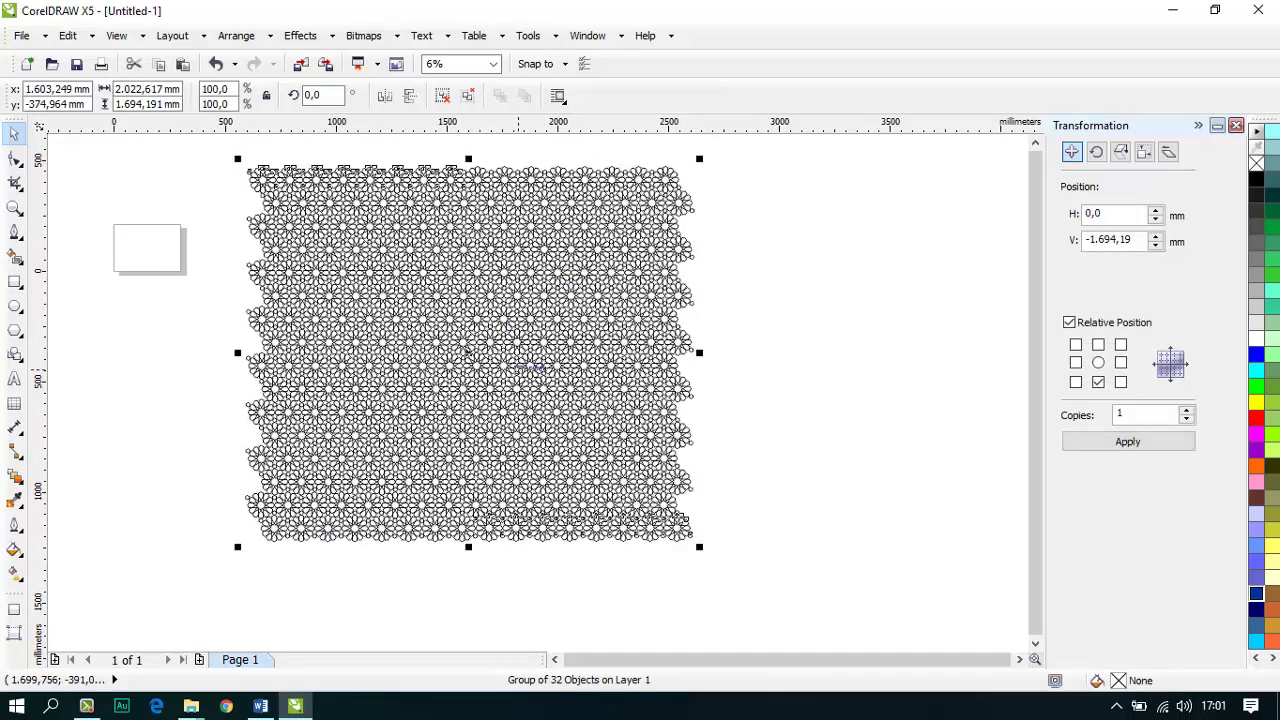
click(757, 404)
key(Escape)
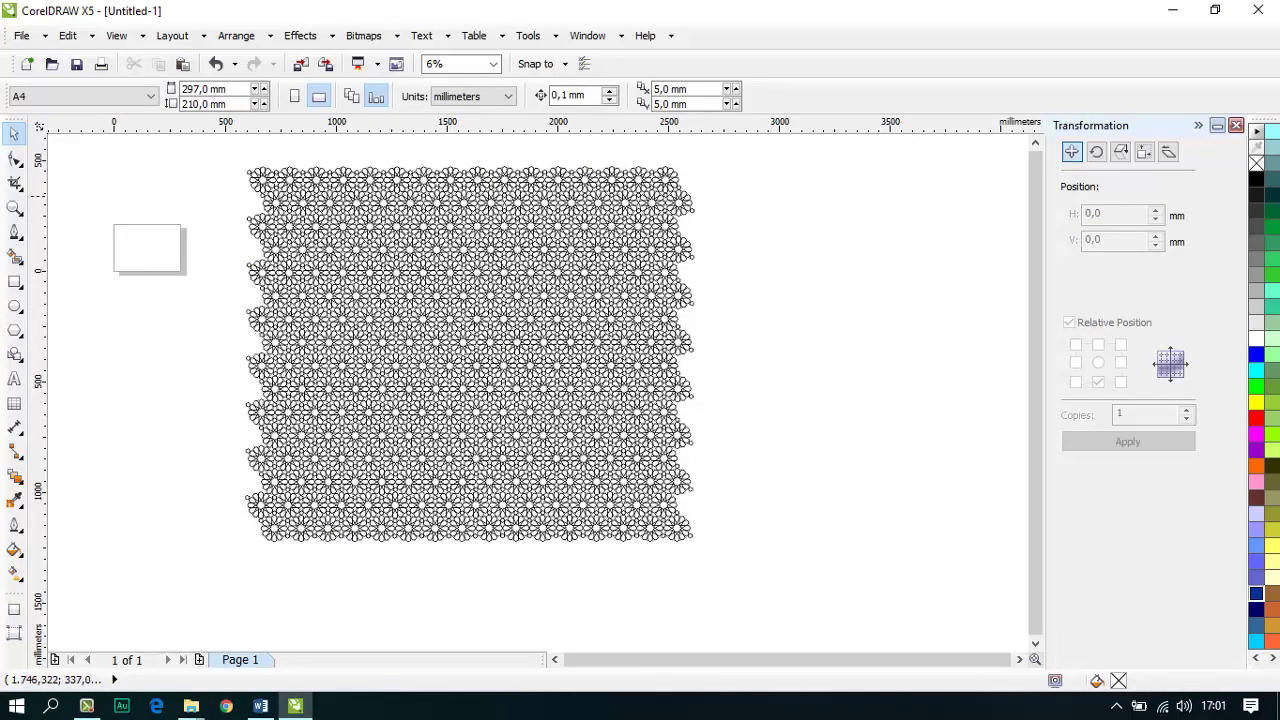
Step: Try a cyan fill on the grouped pattern and remove the fill again
scroll(504, 195, up, 1)
scroll(457, 302, down, 1)
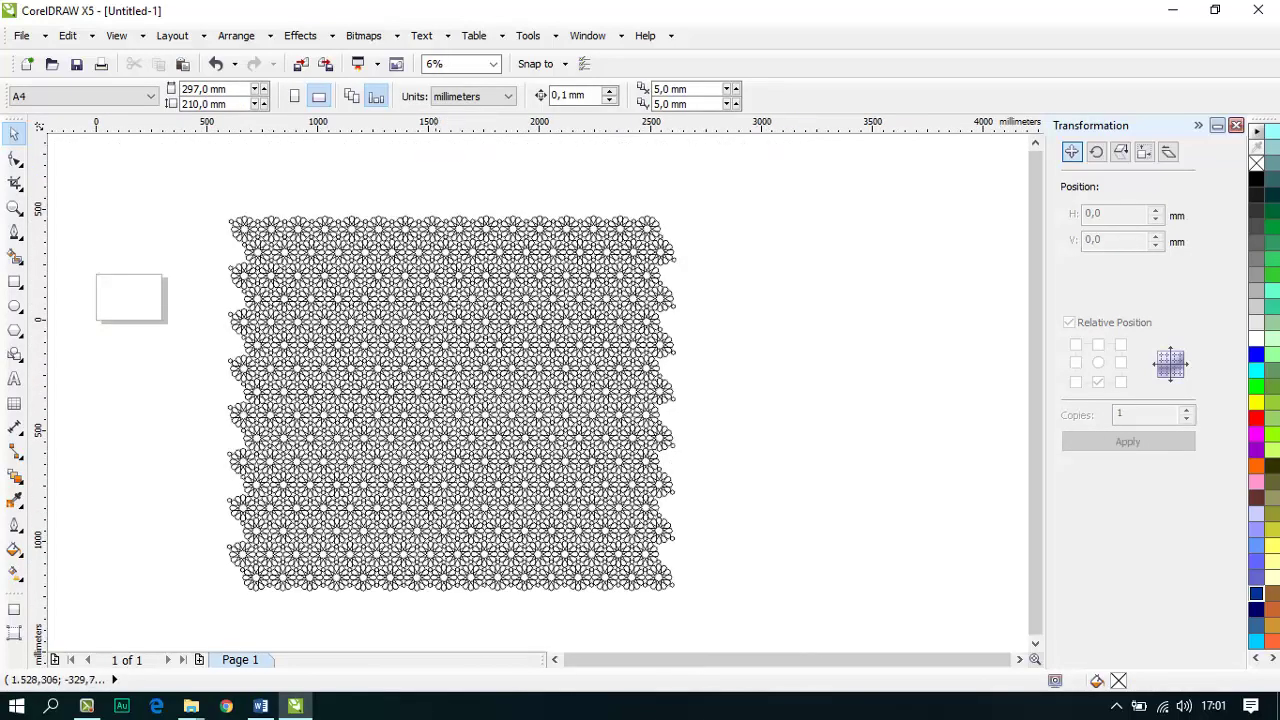
scroll(448, 503, up, 1)
click(455, 506)
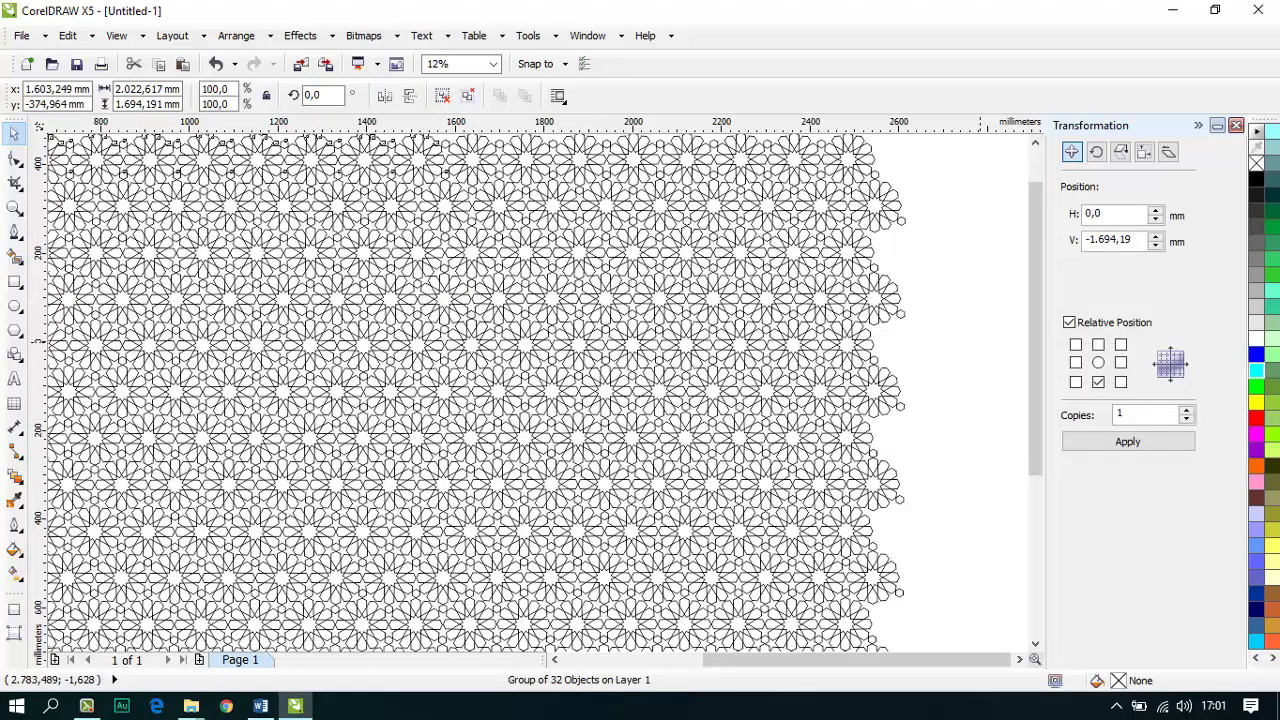
click(1256, 370)
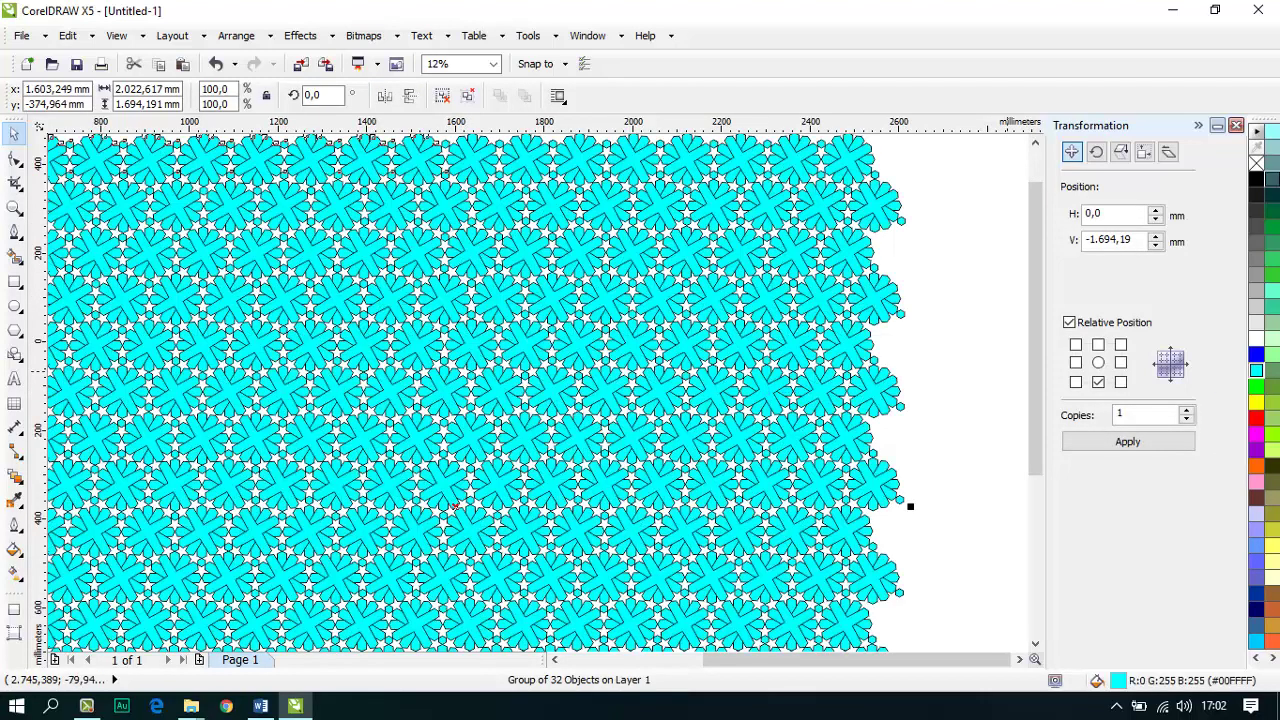
click(1256, 163)
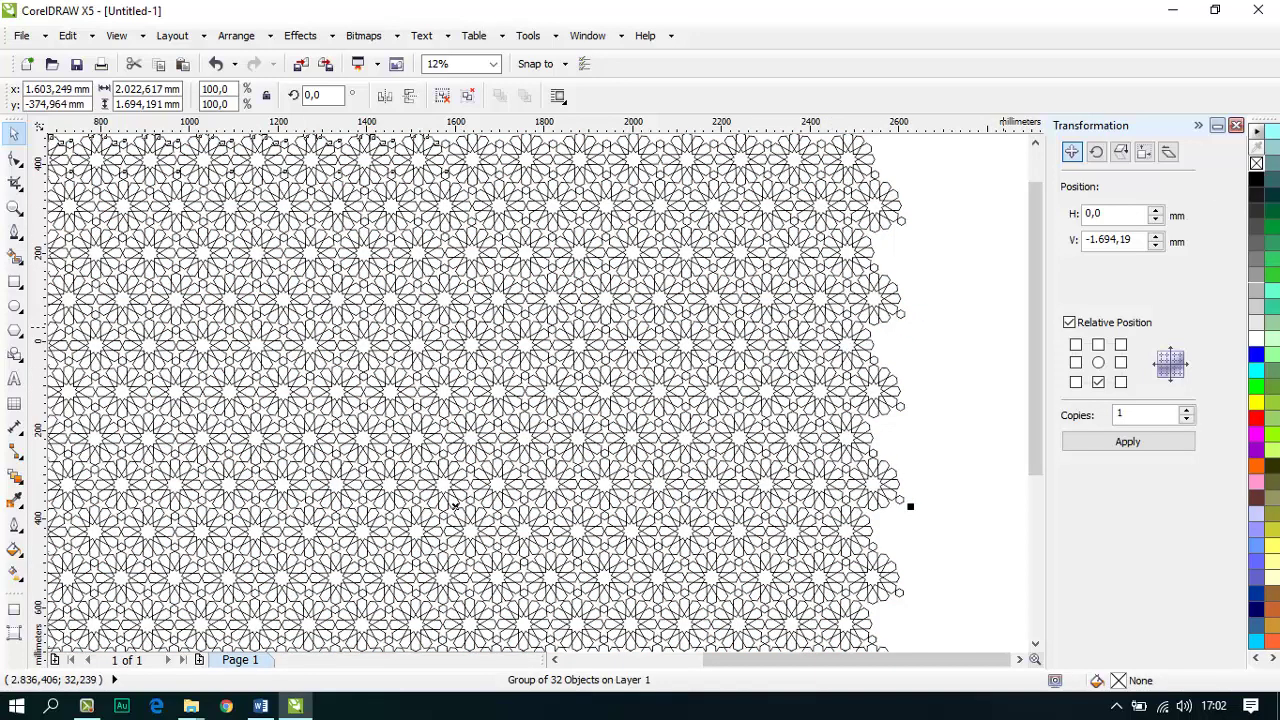
Step: Try red, bright green and dark green outlines on the grouped pattern, settle on a dark slate teal outline, and deselect it
right_click(1256, 418)
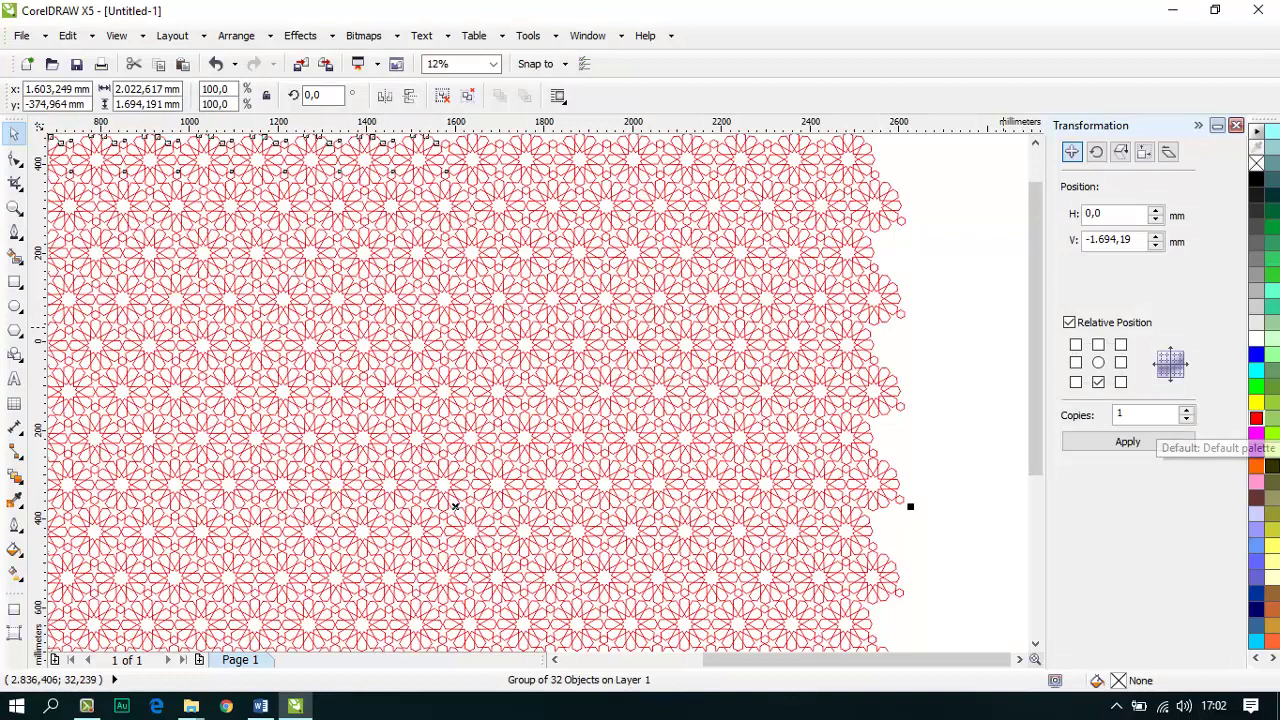
right_click(1256, 386)
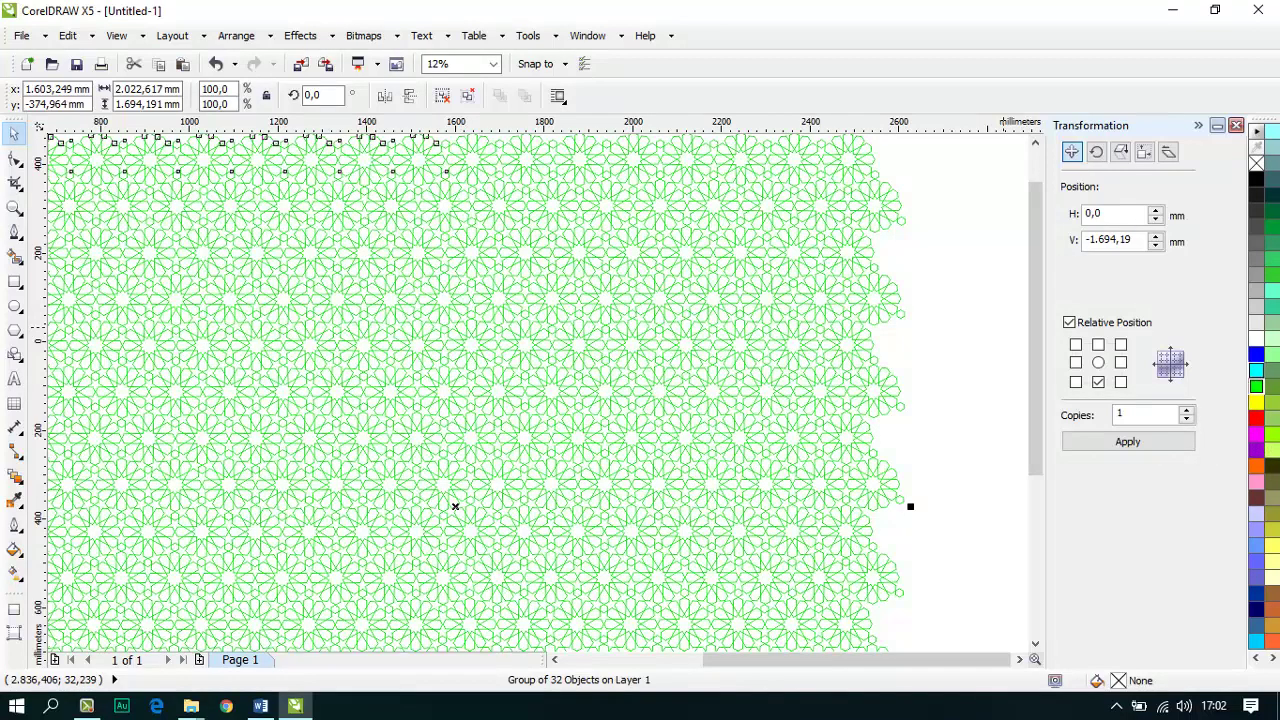
right_click(1272, 211)
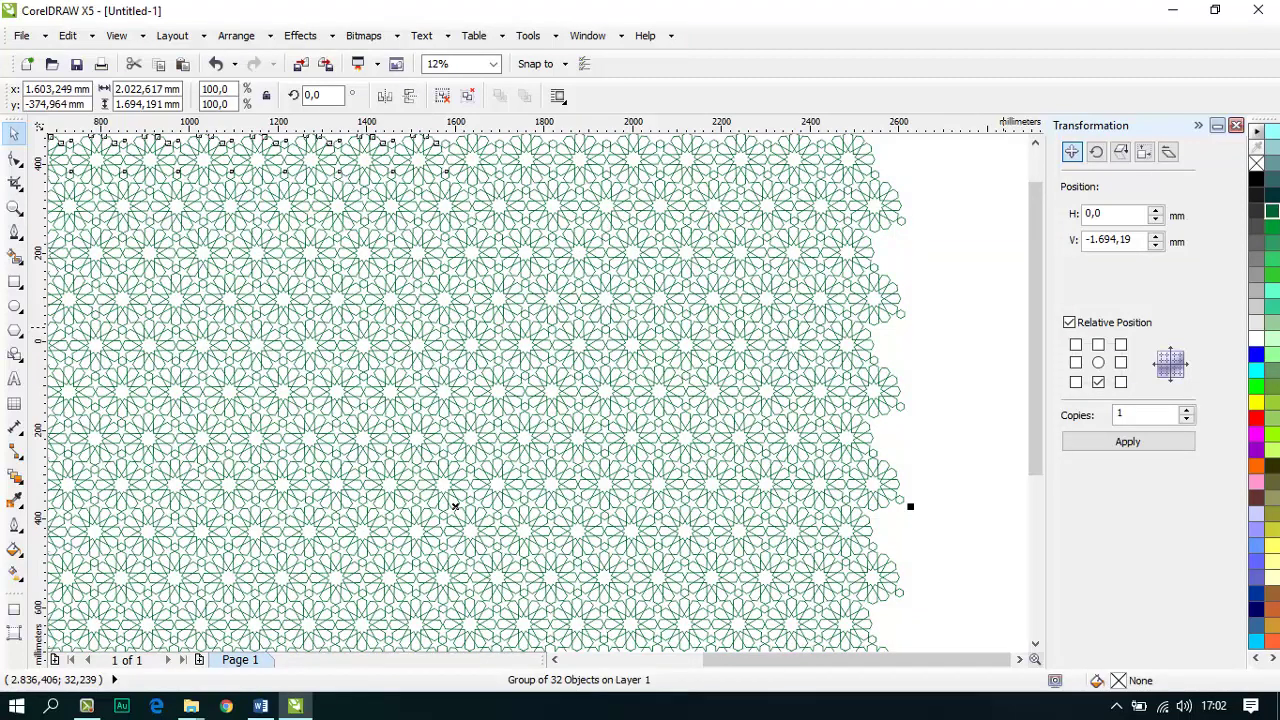
scroll(826, 257, down, 2)
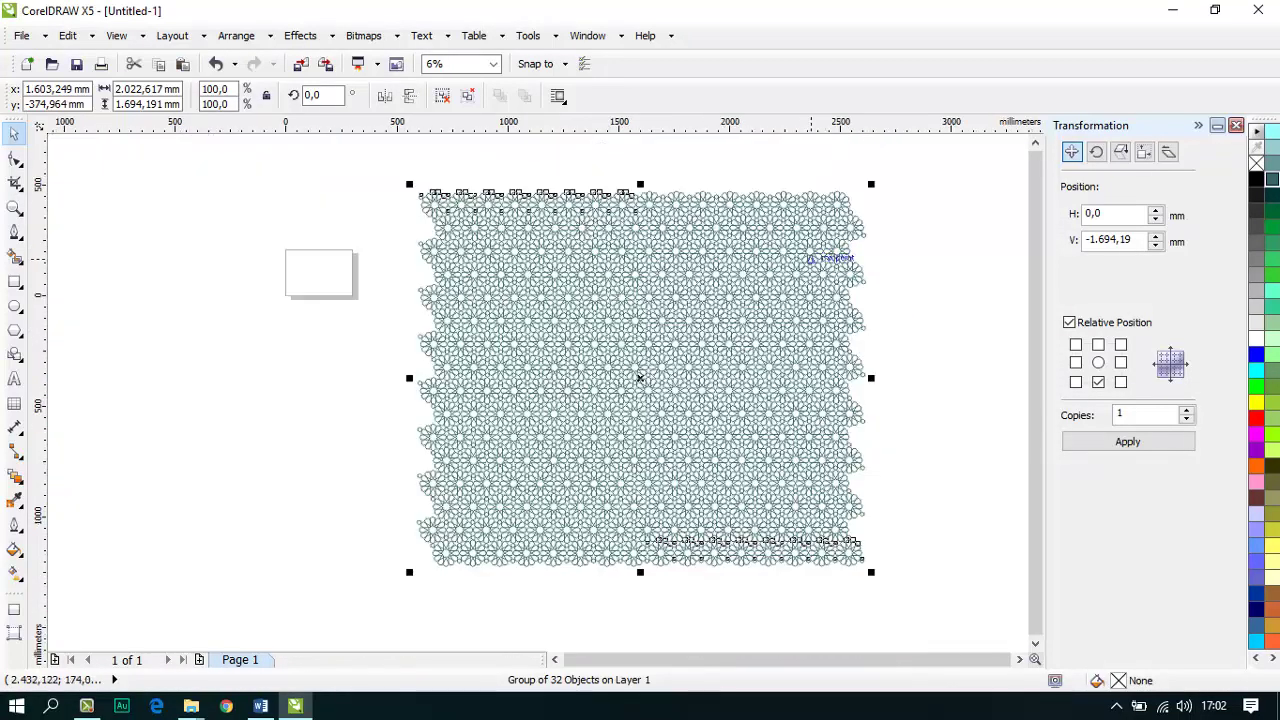
click(941, 379)
scroll(677, 374, up, 1)
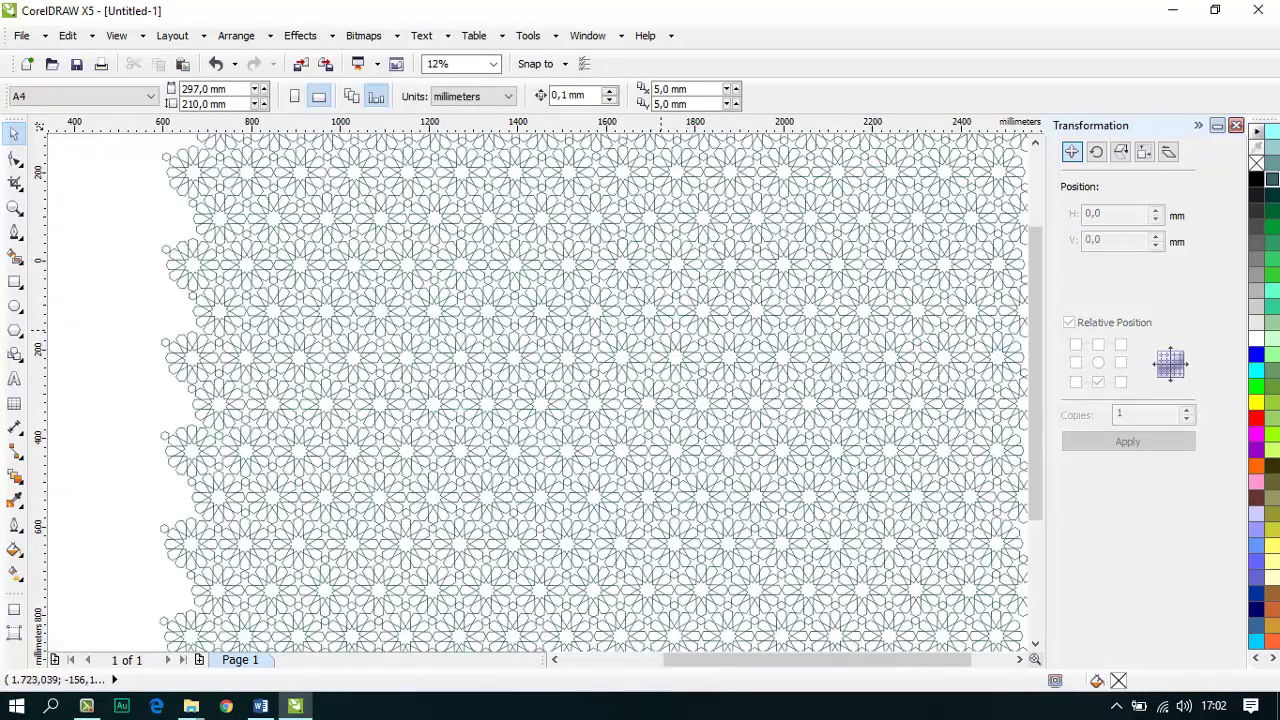
scroll(634, 385, down, 1)
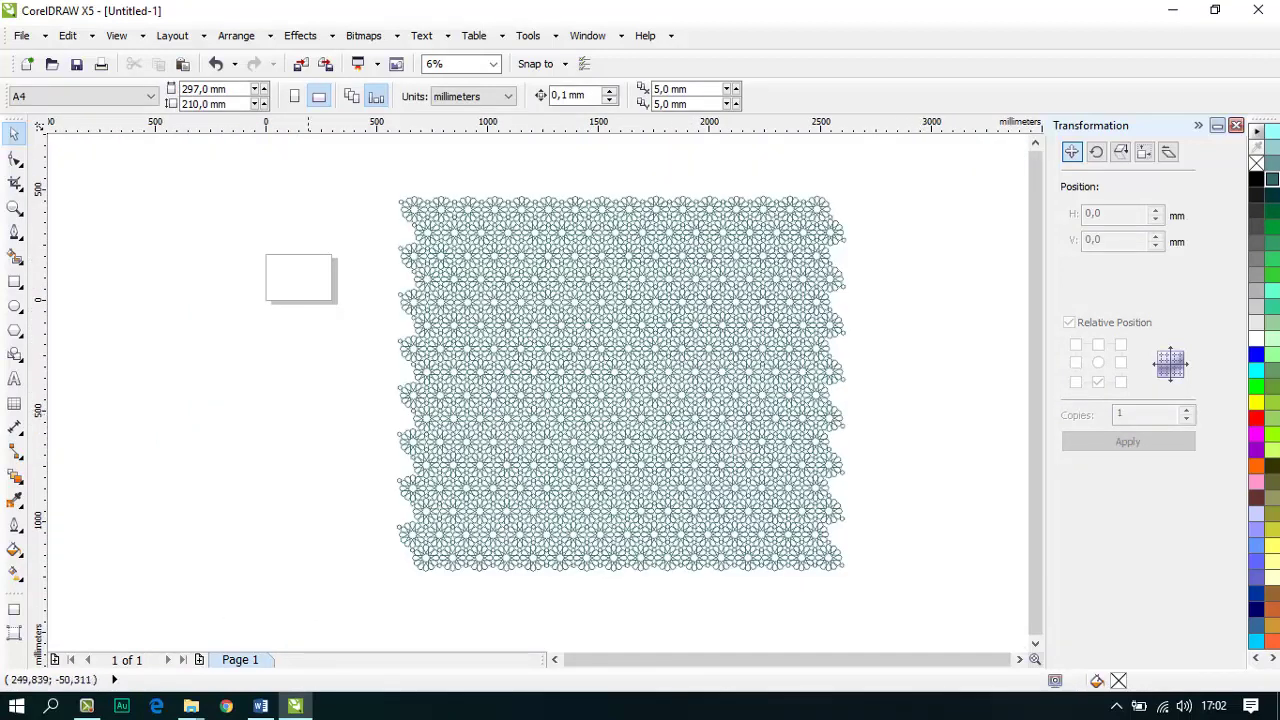
Step: Draw a rectangle about 1509 by 934 mm and place it over the middle of the pattern
click(15, 282)
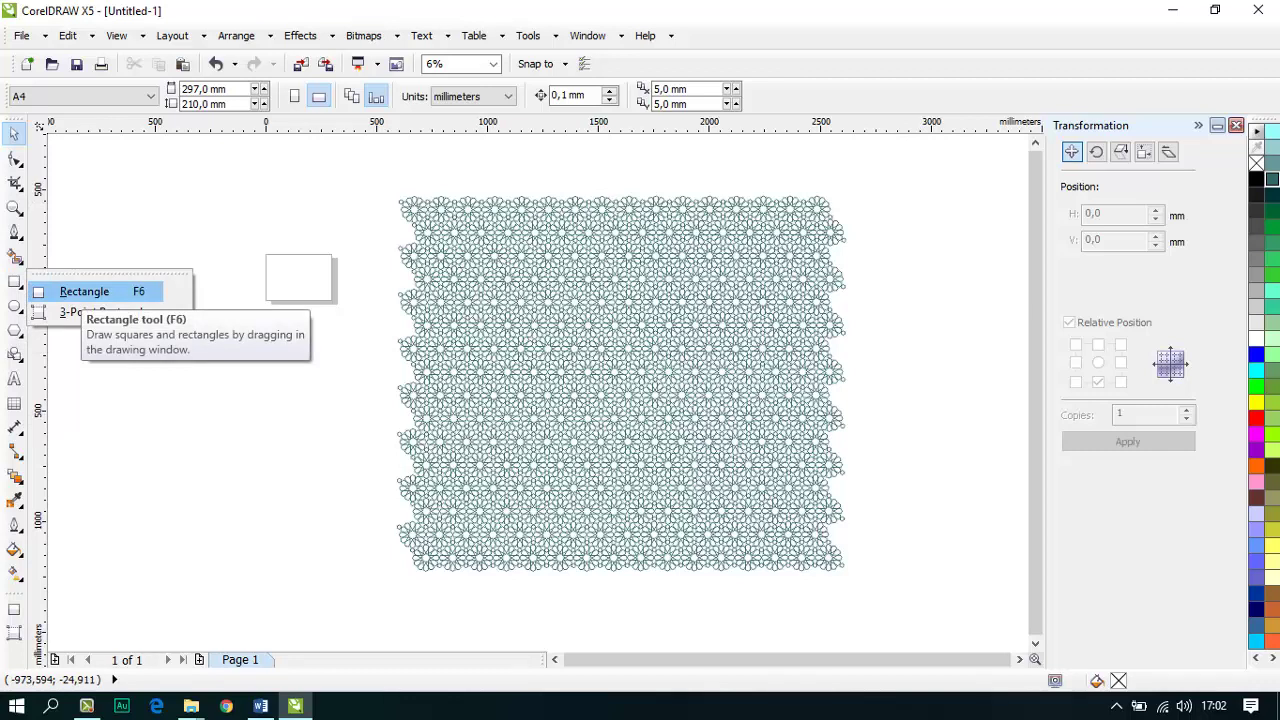
click(84, 291)
mouse_move(88, 320)
mouse_down()
mouse_move(391, 514)
mouse_move(430, 517)
mouse_move(428, 528)
mouse_up()
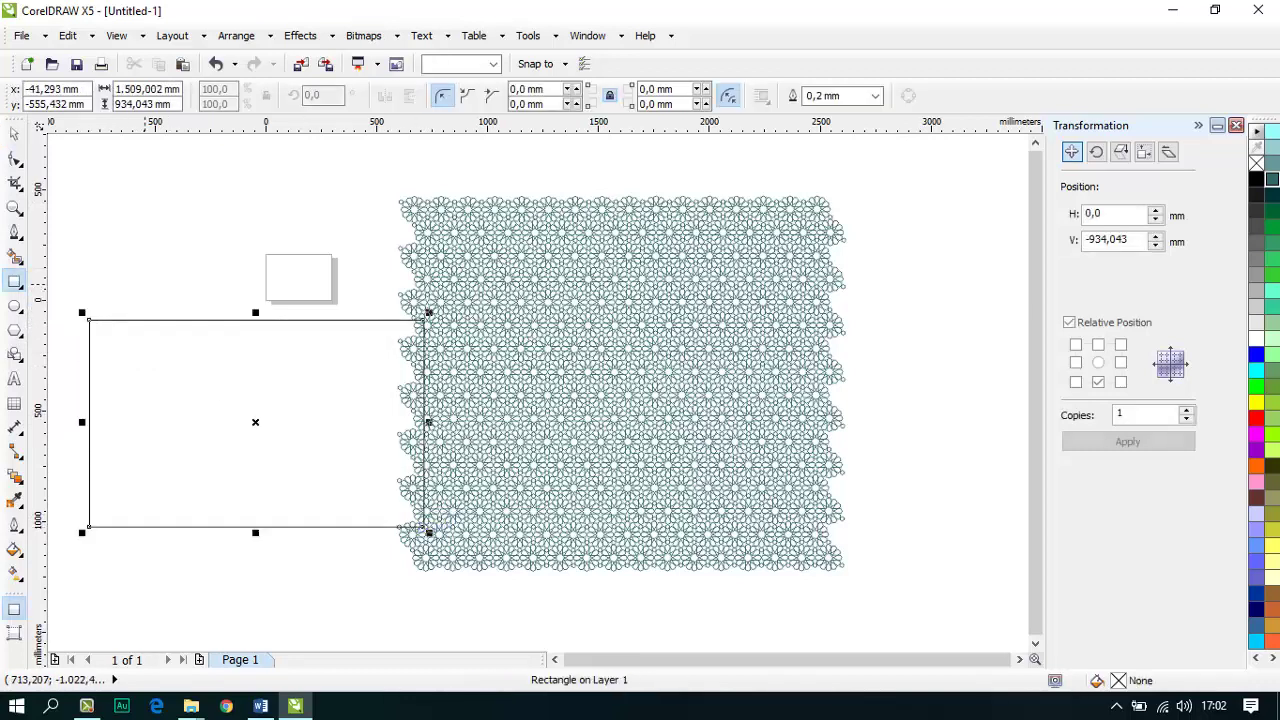
click(14, 134)
click(129, 163)
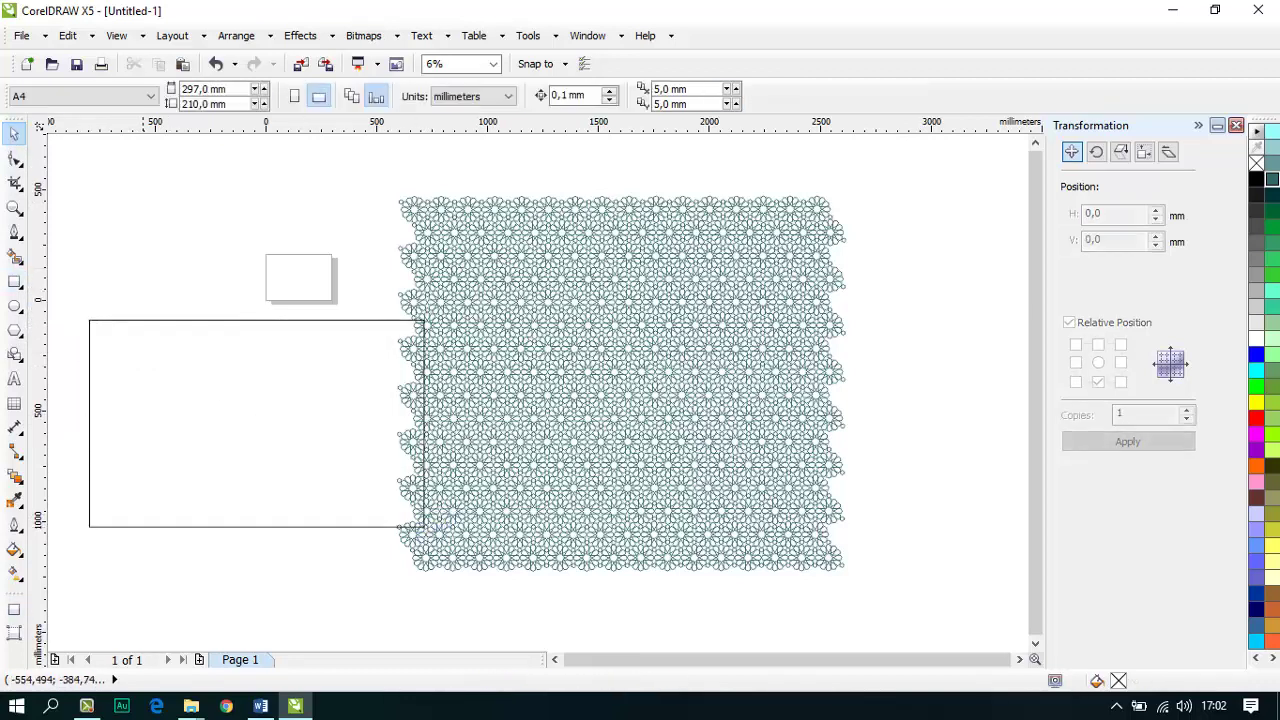
drag(144, 385, 498, 340)
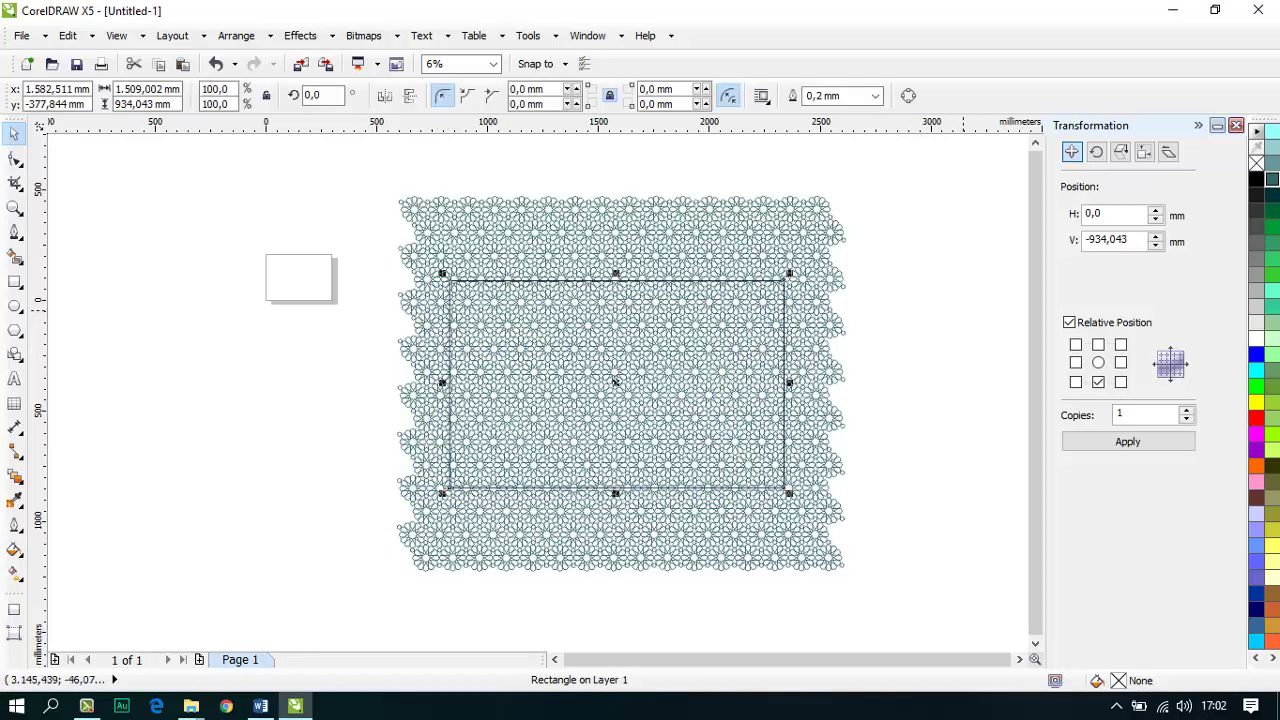
key(Escape)
Step: Select the grouped pattern together with the rectangle and Intersect them to create a rectangular piece of the pattern
click(627, 336)
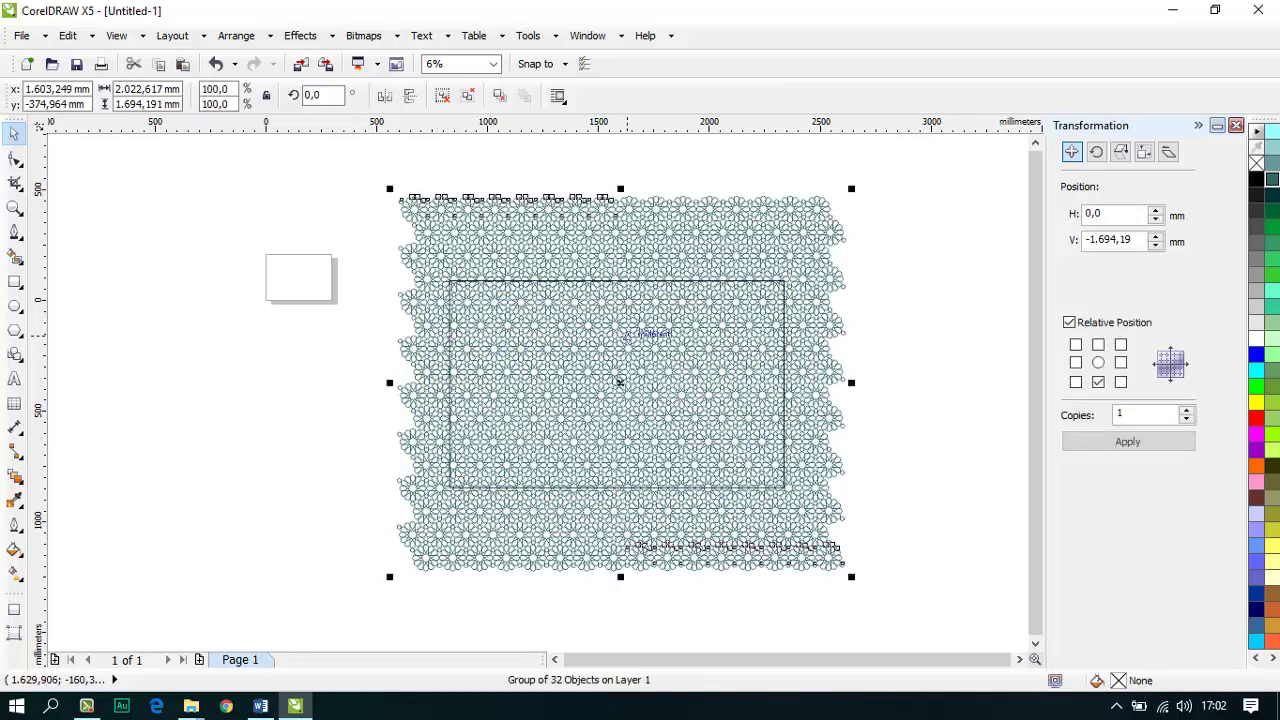
click(354, 333)
click(509, 236)
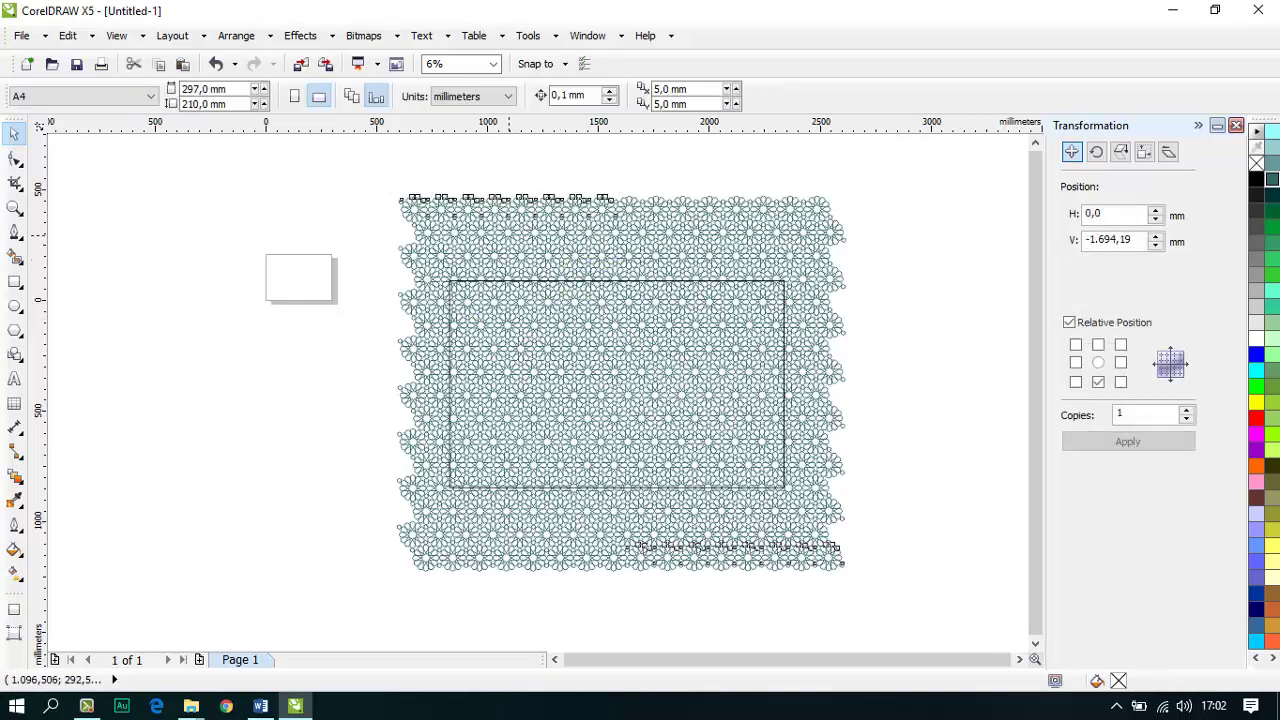
scroll(481, 282, up, 1)
scroll(760, 483, down, 1)
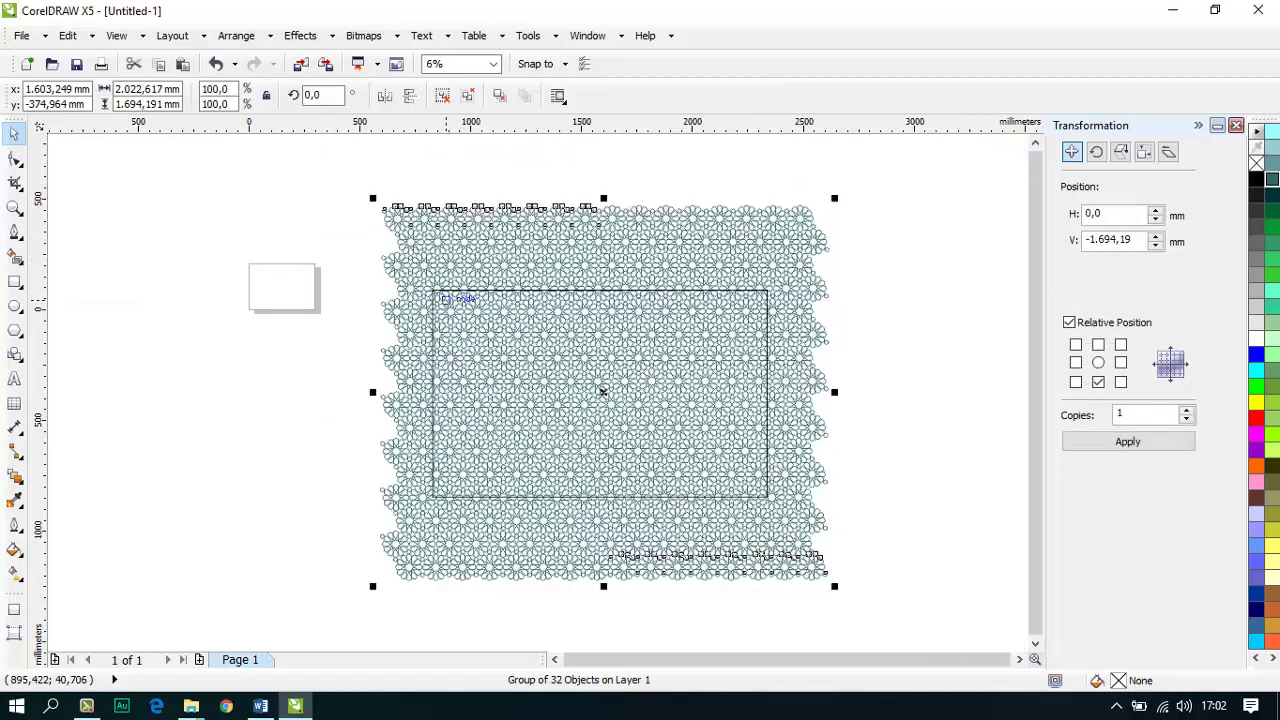
drag(607, 450, 390, 345)
drag(336, 171, 880, 612)
click(606, 96)
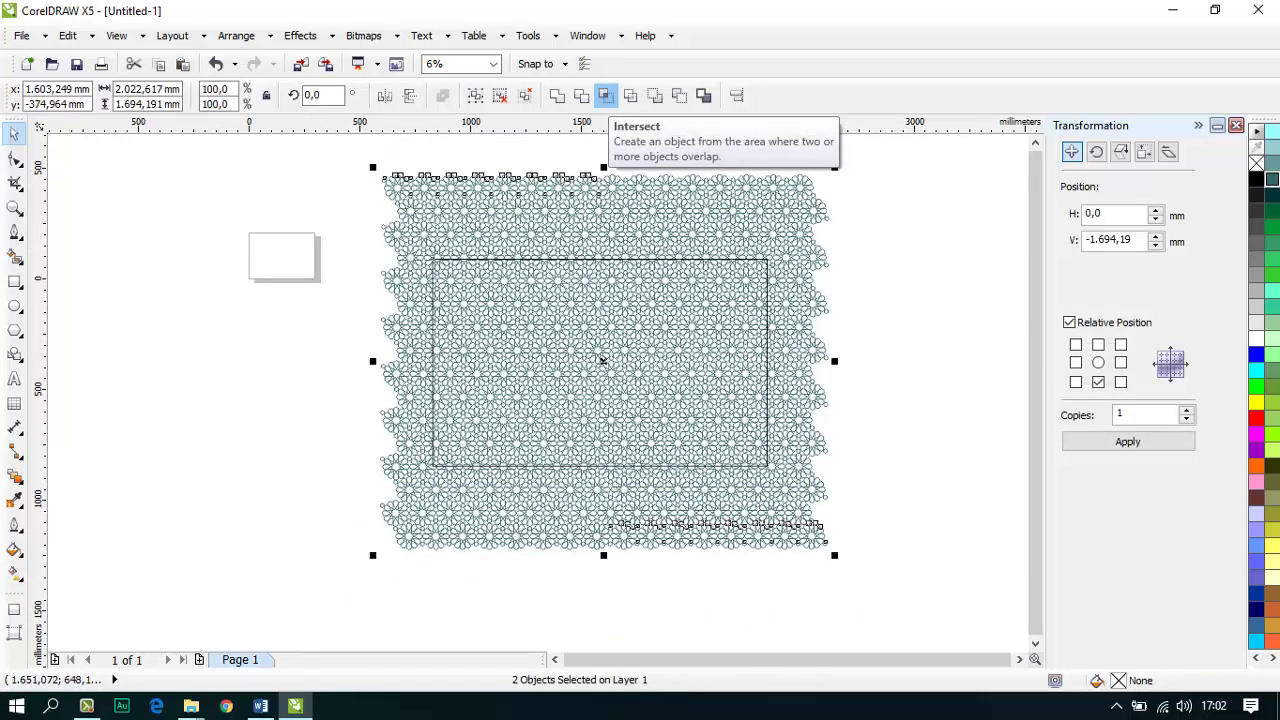
click(605, 95)
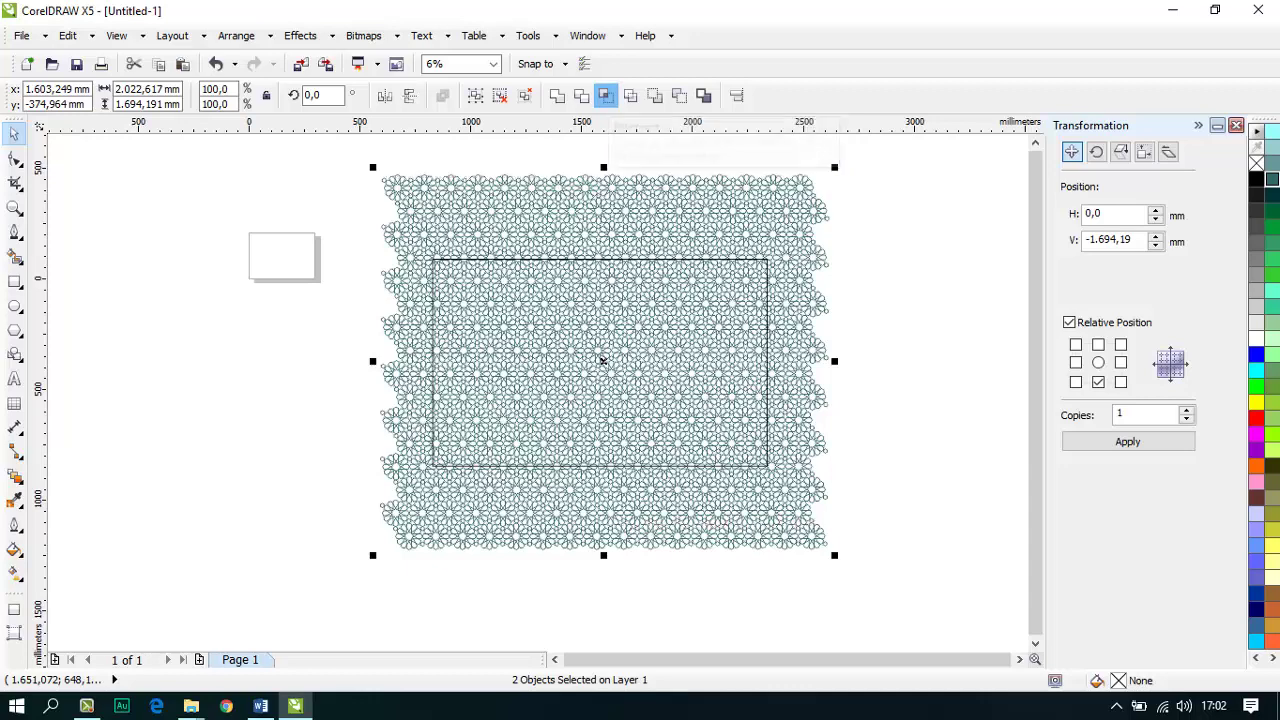
Step: Move the intersected piece left of the page, centred at about X -1309 mm and Y -648 mm, and move the rectangle off the original pattern
scroll(650, 300, down, 1)
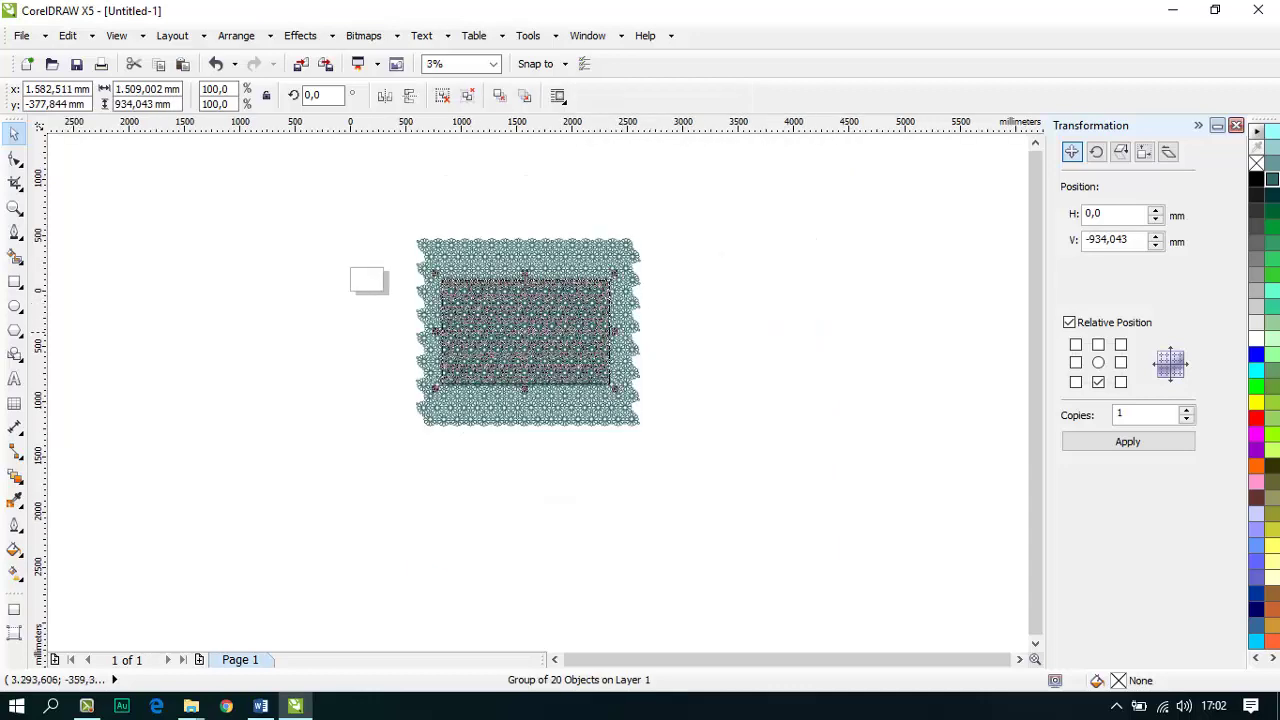
drag(525, 332, 209, 363)
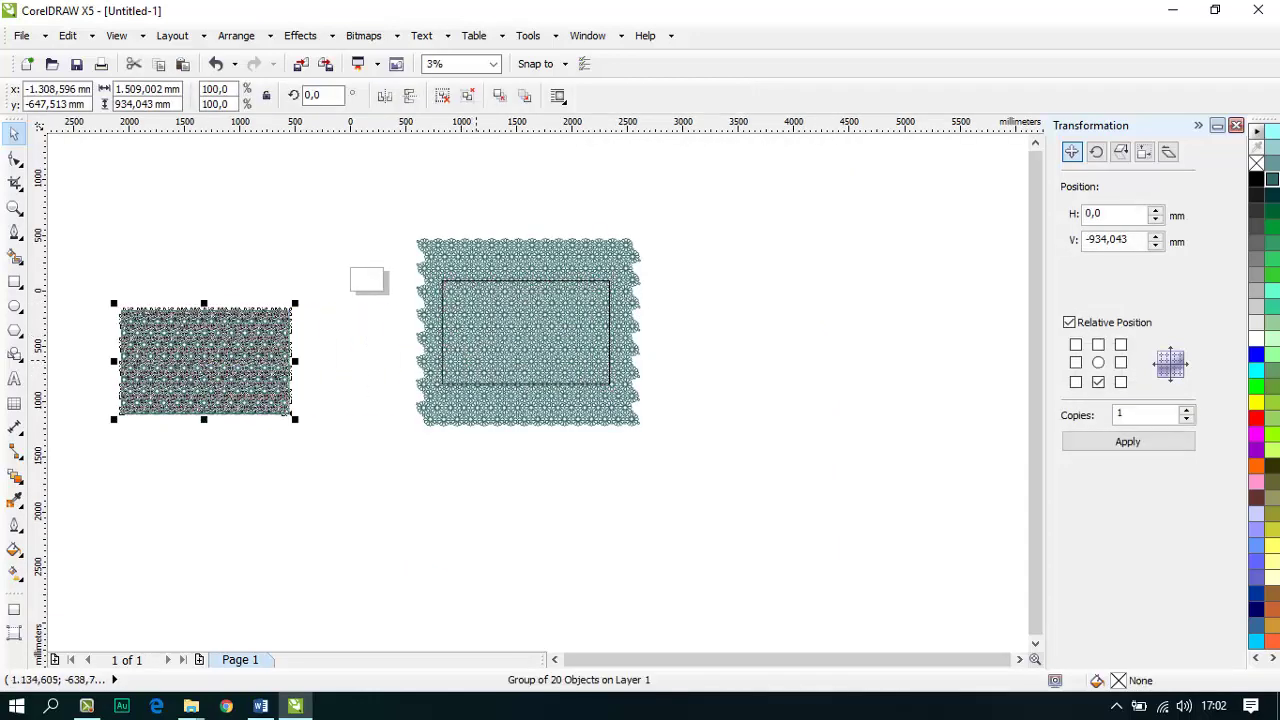
key(Escape)
drag(445, 384, 770, 386)
key(Escape)
scroll(129, 352, up, 1)
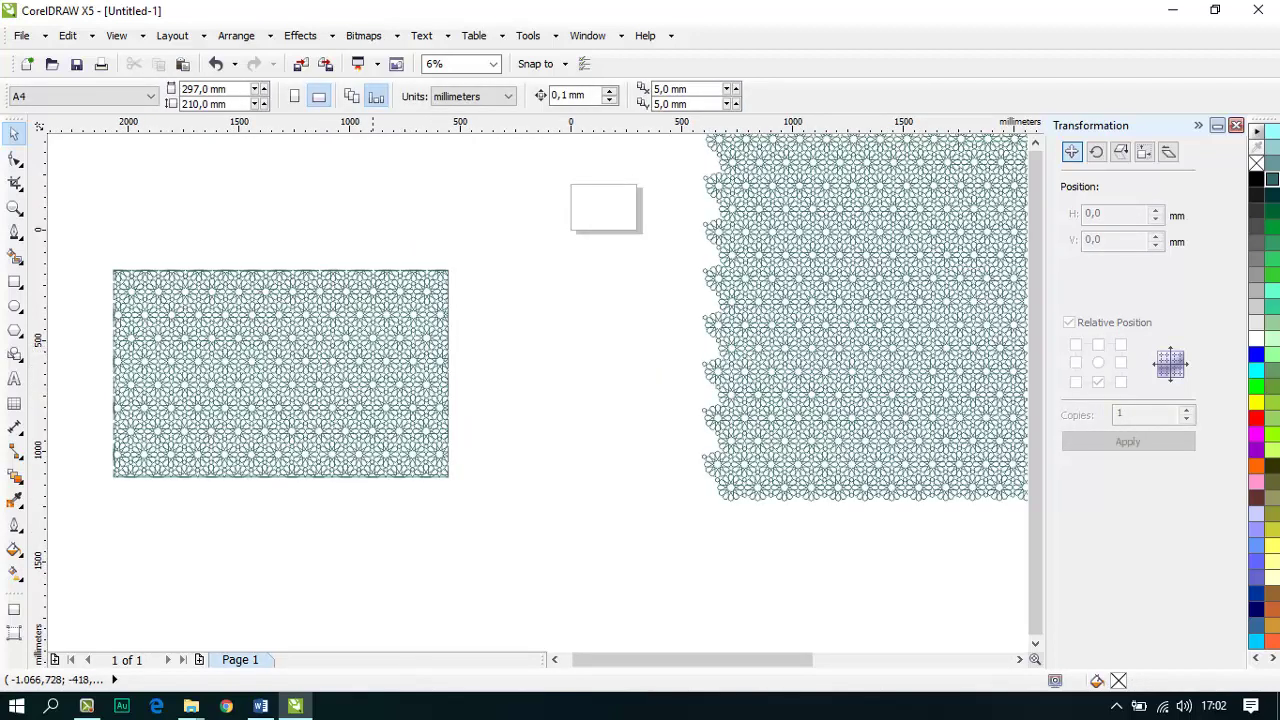
Step: Delete the original oversized pattern and the leftover rectangle, keeping only the intersected piece
scroll(567, 313, down, 1)
drag(625, 176, 885, 503)
key(Delete)
drag(1004, 339, 669, 331)
key(Delete)
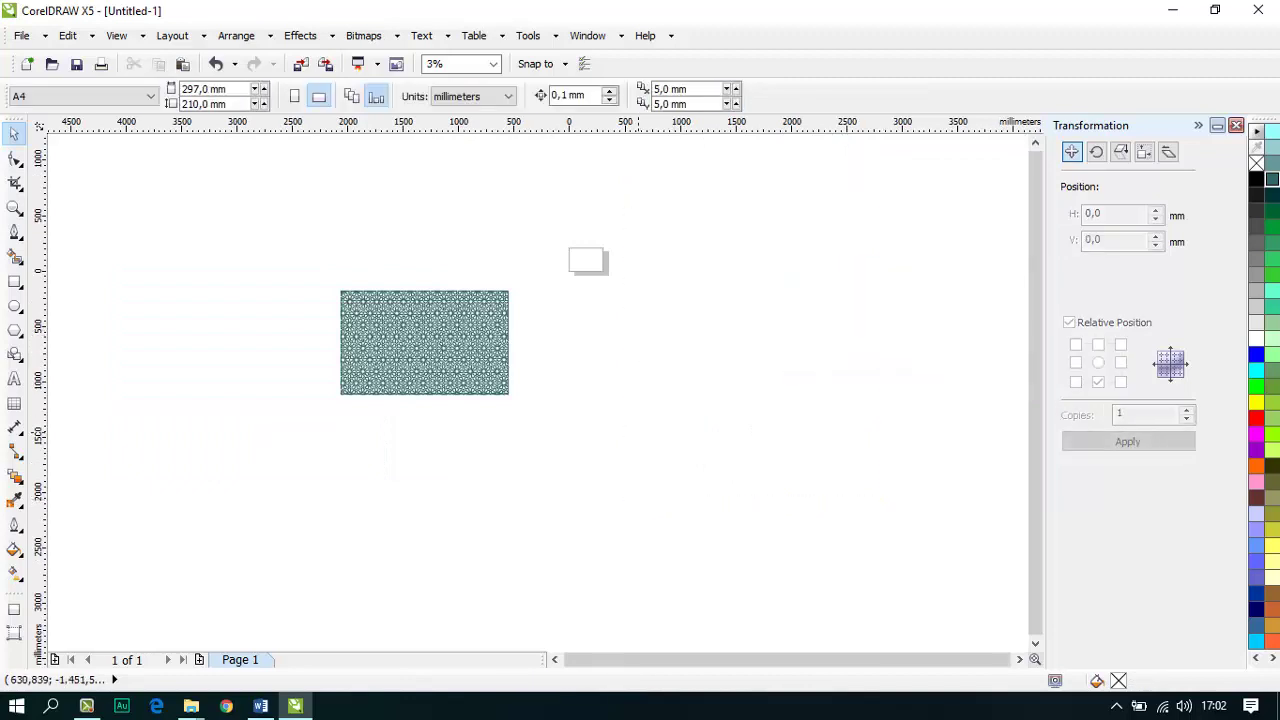
Step: Centre the intersected pattern piece on the page and preview it full screen
drag(296, 216, 553, 496)
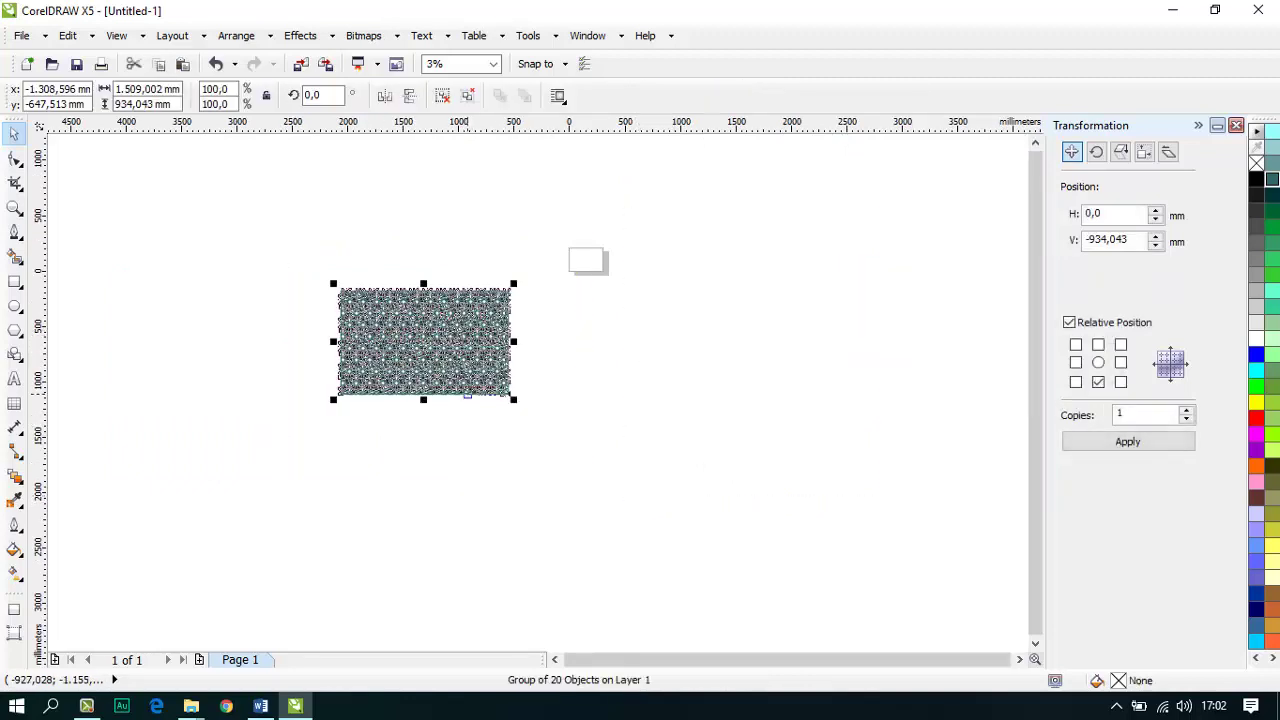
key(p)
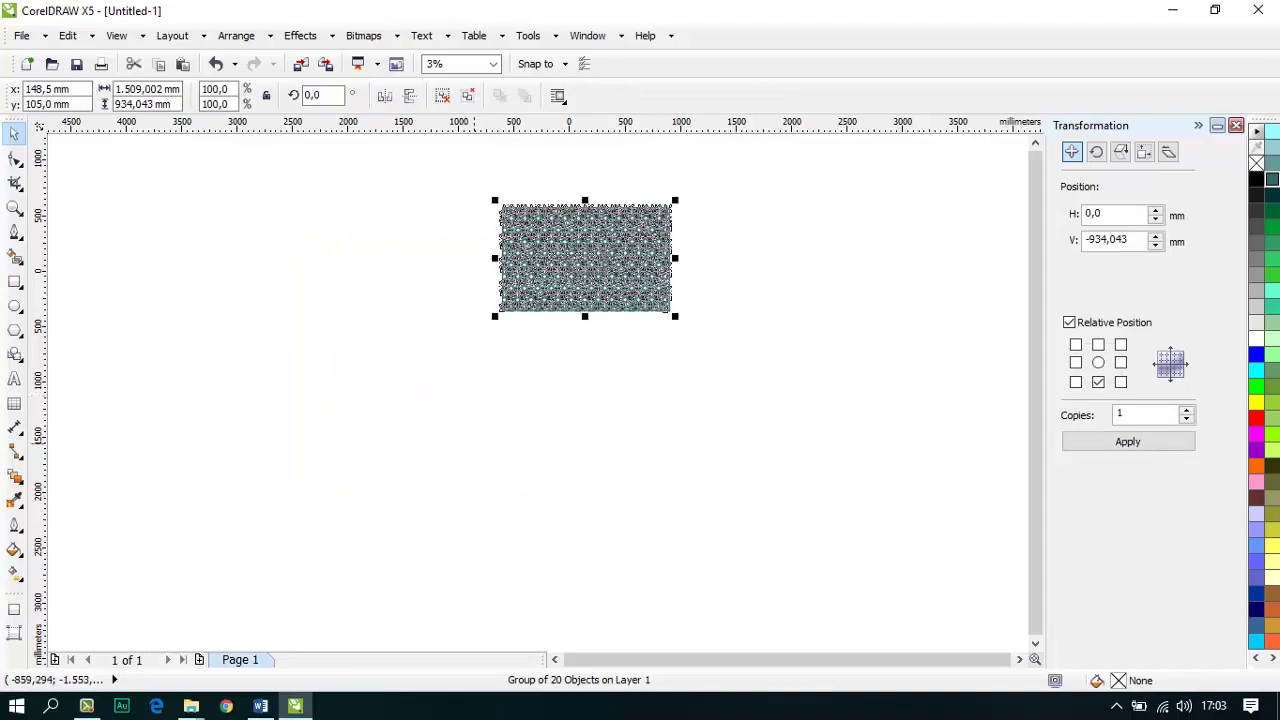
key(shift+F2)
key(F9)
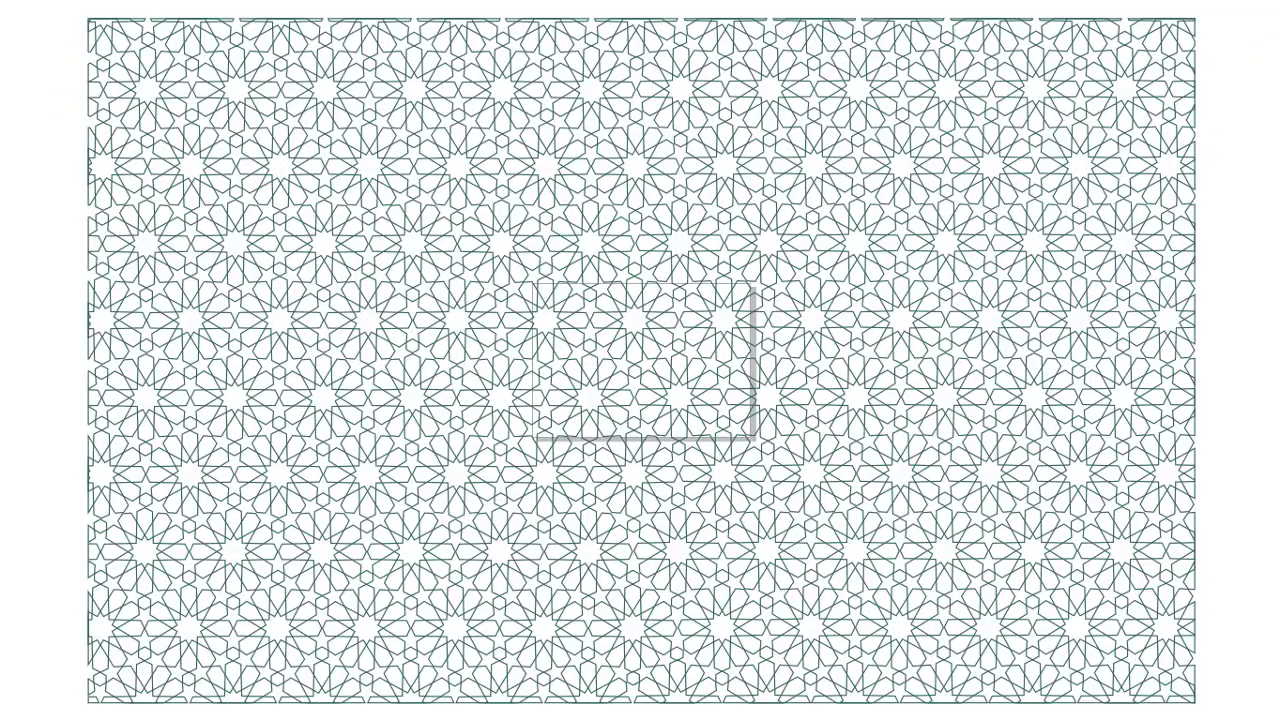